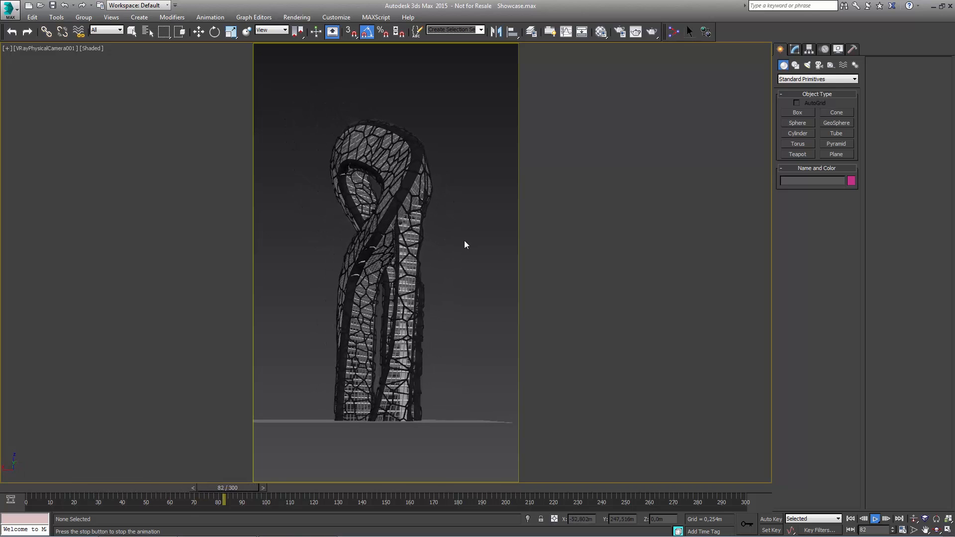
Maximize the Perspective viewport and examine the finished tower's looping form from several angles and distances.
key(alt+w)
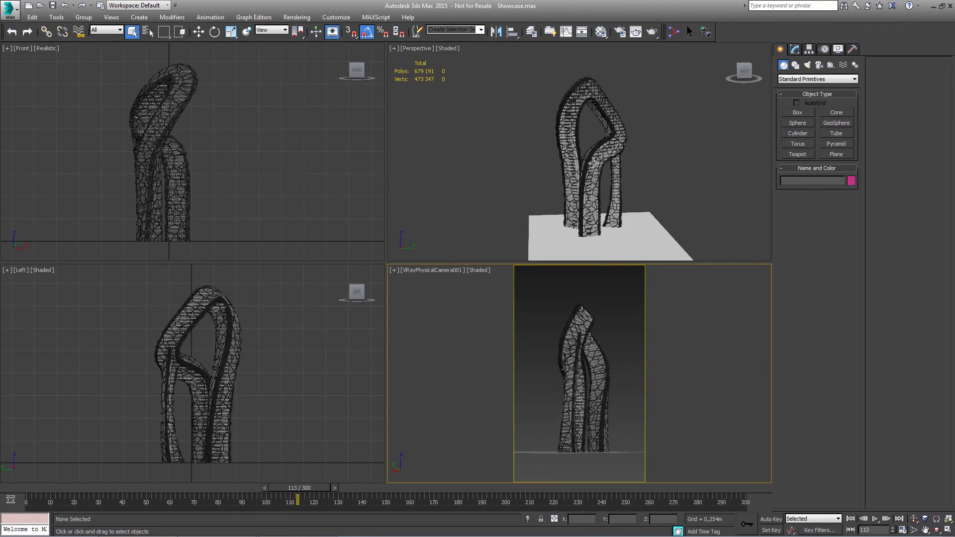
click(470, 240)
key(alt+w)
middle_drag(496, 236, 451, 249)
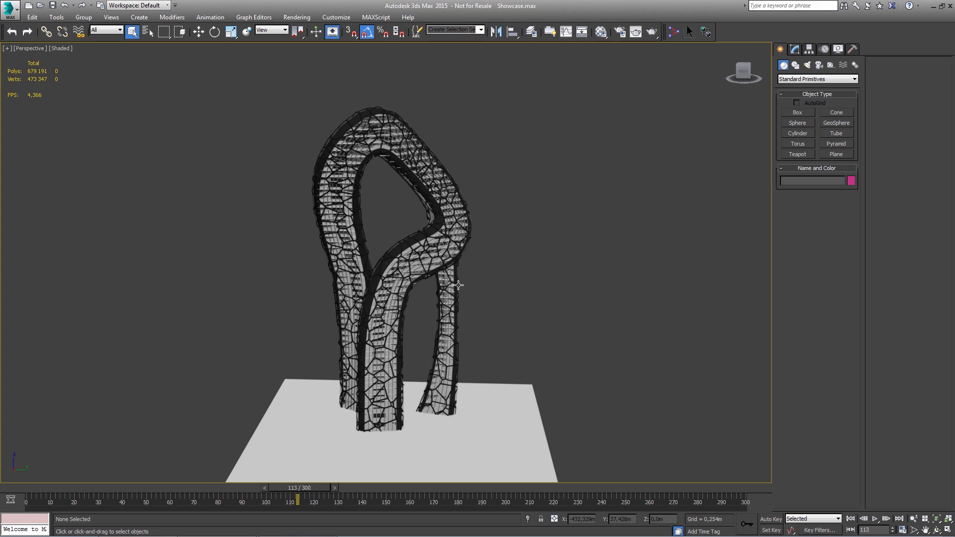
scroll(459, 285, up, 5)
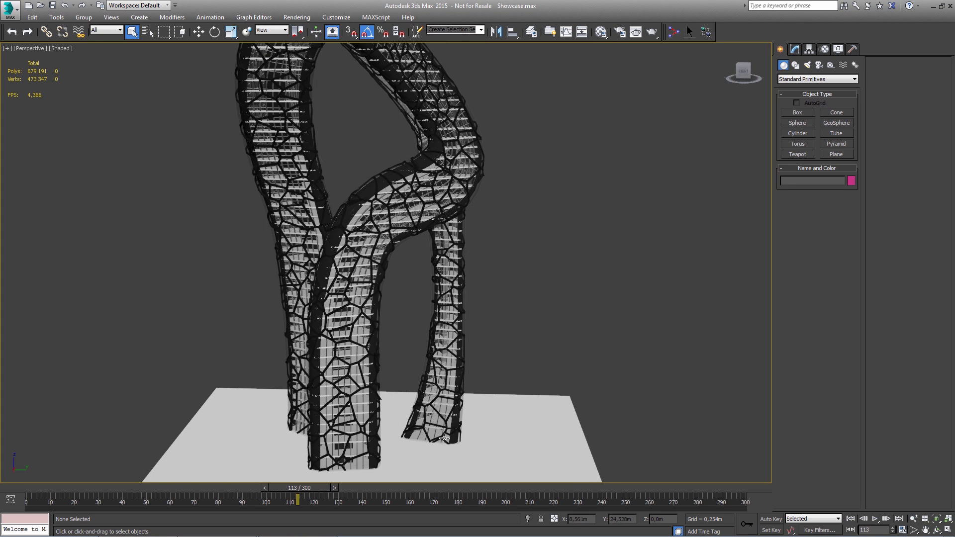
scroll(448, 319, down, 4)
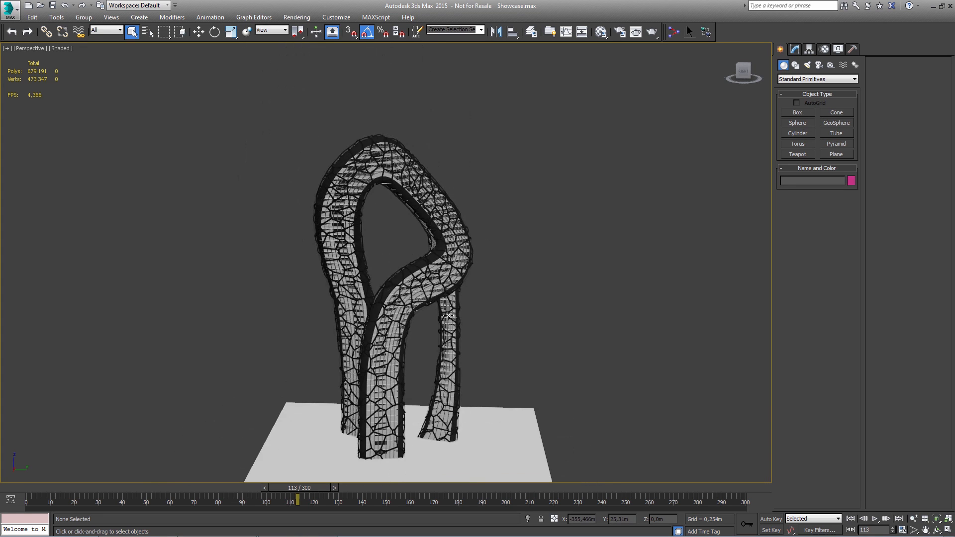
alt+middle_drag(447, 315, 429, 262)
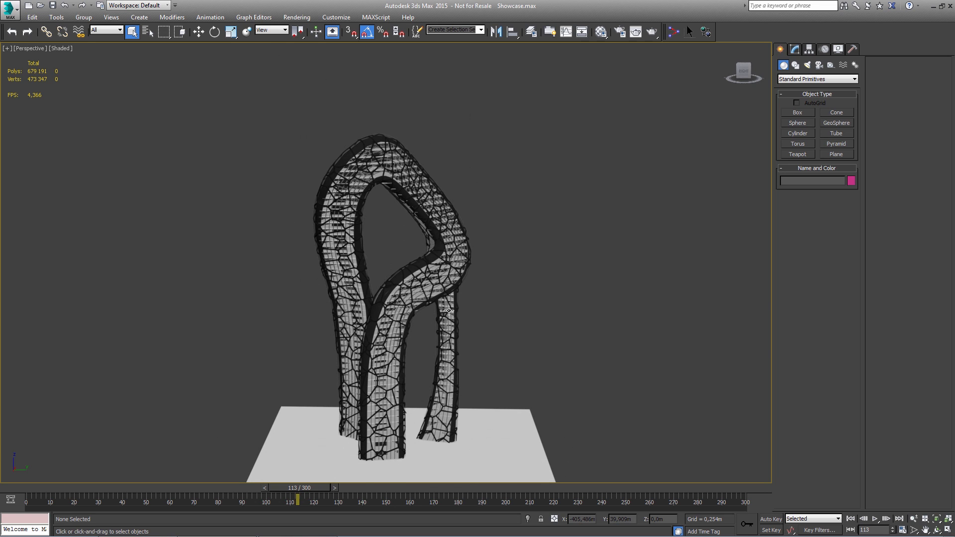
mouse_move(418, 394)
alt+middle_down()
mouse_move(437, 352)
mouse_move(431, 382)
alt+middle_up()
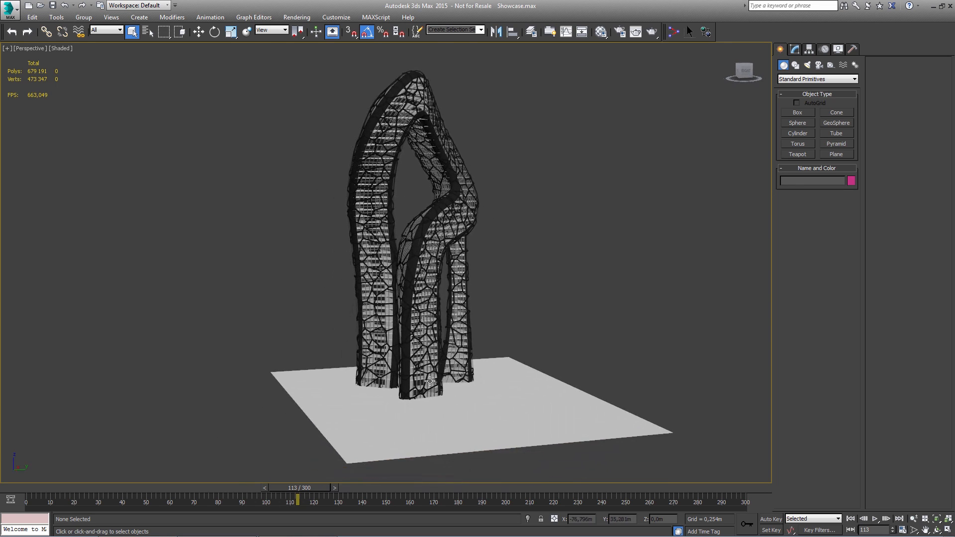
Hide the irregular lattice wrapped around the tower together with the surface directly behind it.
scroll(430, 381, up, 5)
click(405, 320)
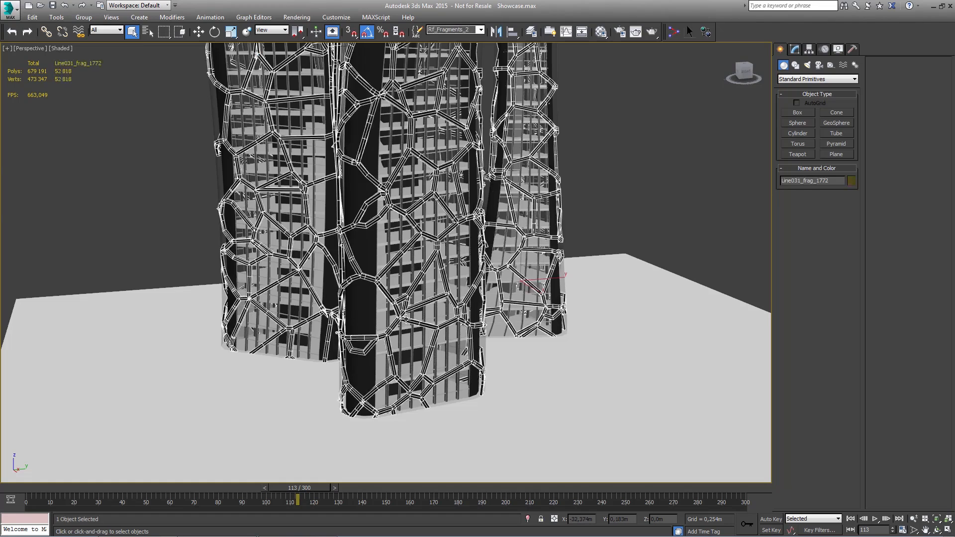
ctrl+click(427, 311)
right_click(427, 311)
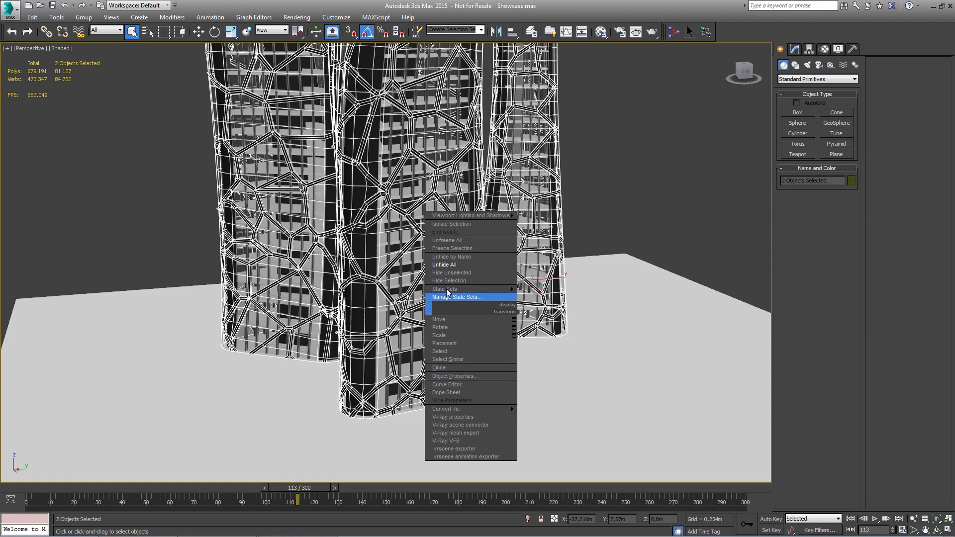
click(449, 282)
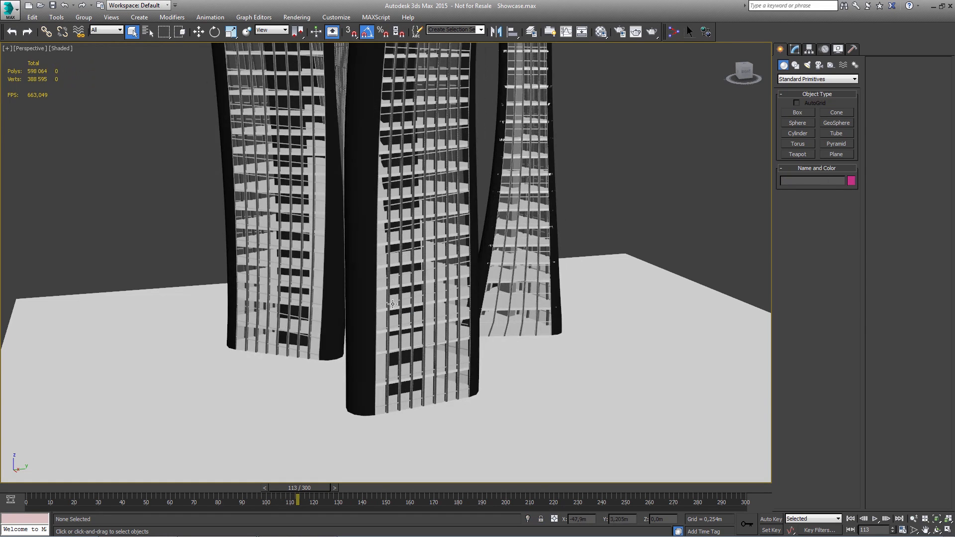
Hide the tower's dark corner shell and the dark vertical facade frames.
scroll(352, 316, up, 6)
click(353, 316)
ctrl+click(404, 312)
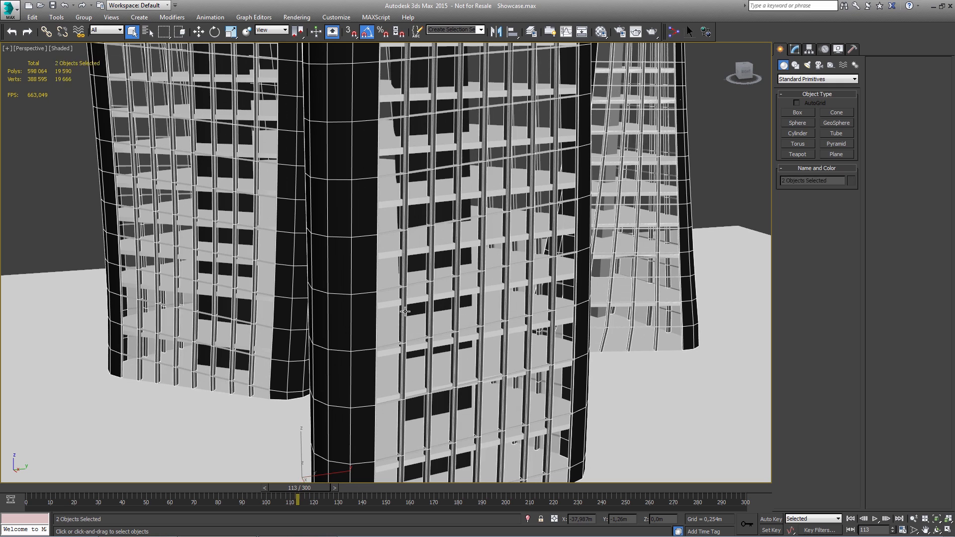
right_click(406, 304)
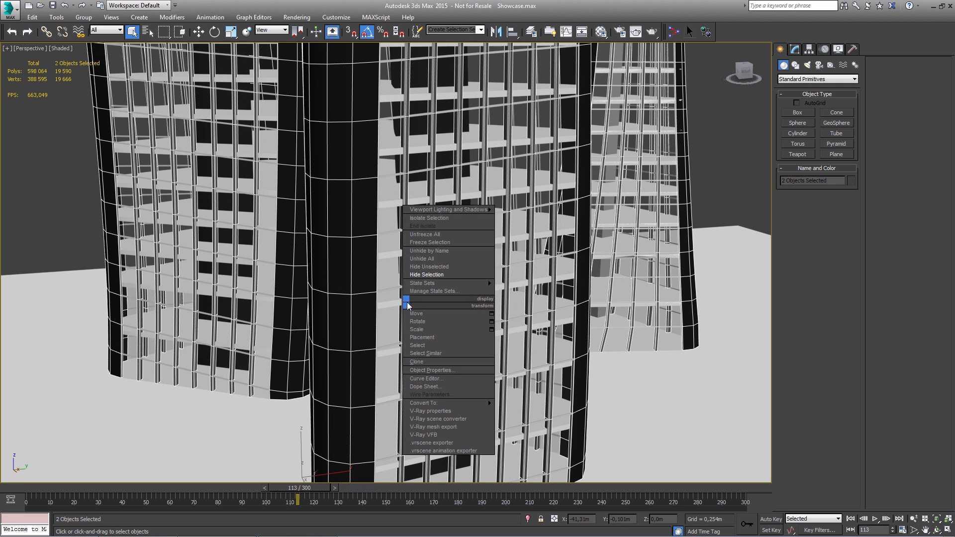
click(420, 276)
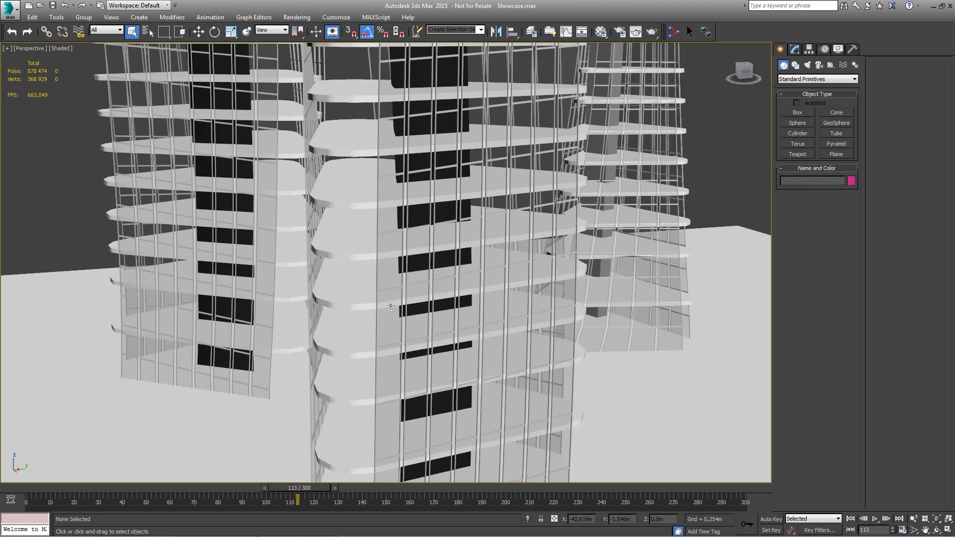
Hide the remaining facade glass and its light mullion grid so only the floors and cores remain.
click(392, 289)
ctrl+click(393, 289)
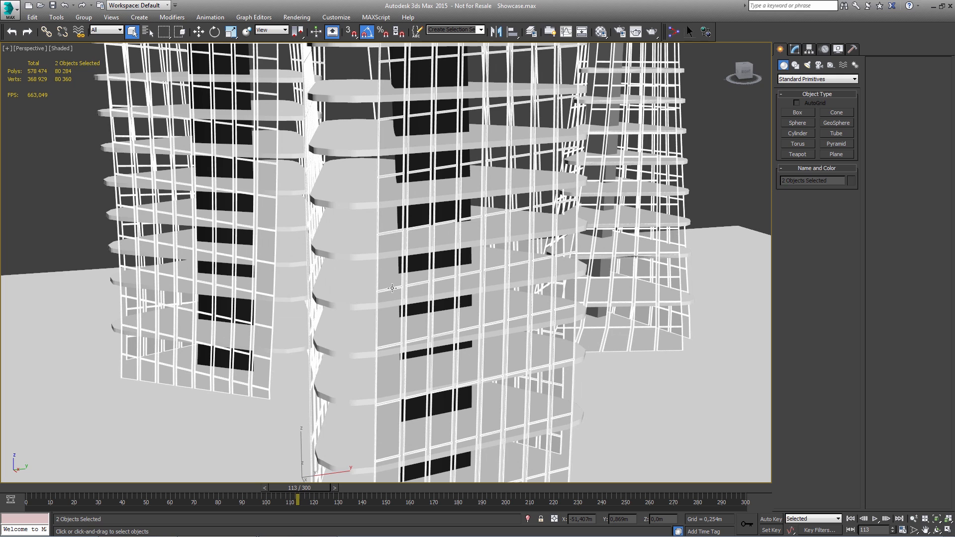
right_click(392, 288)
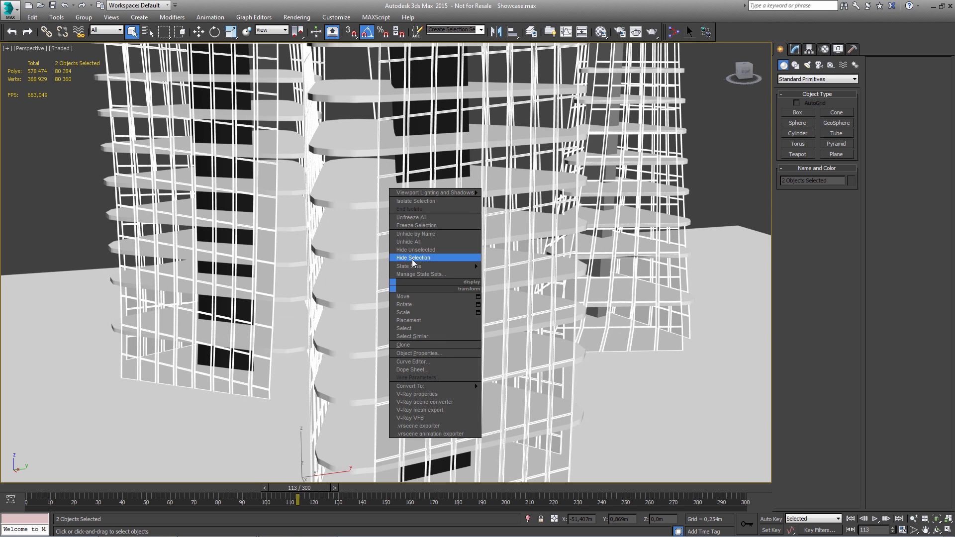
click(437, 262)
Hide all of the tower's floor slabs.
click(362, 289)
right_click(362, 289)
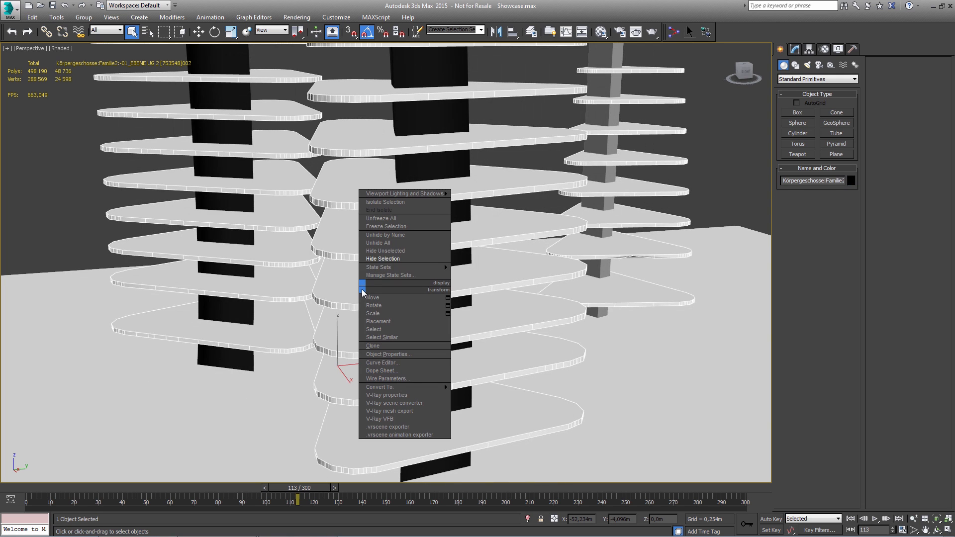
click(376, 260)
Hide the dark, looping Kern object that runs through the tower.
click(441, 198)
alt+middle_drag(441, 198, 416, 342)
right_click(411, 320)
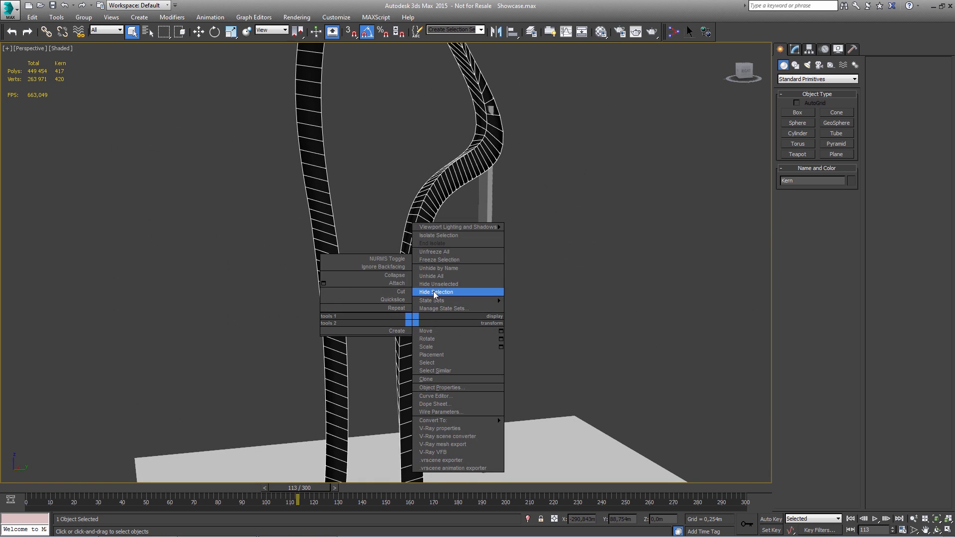
click(498, 294)
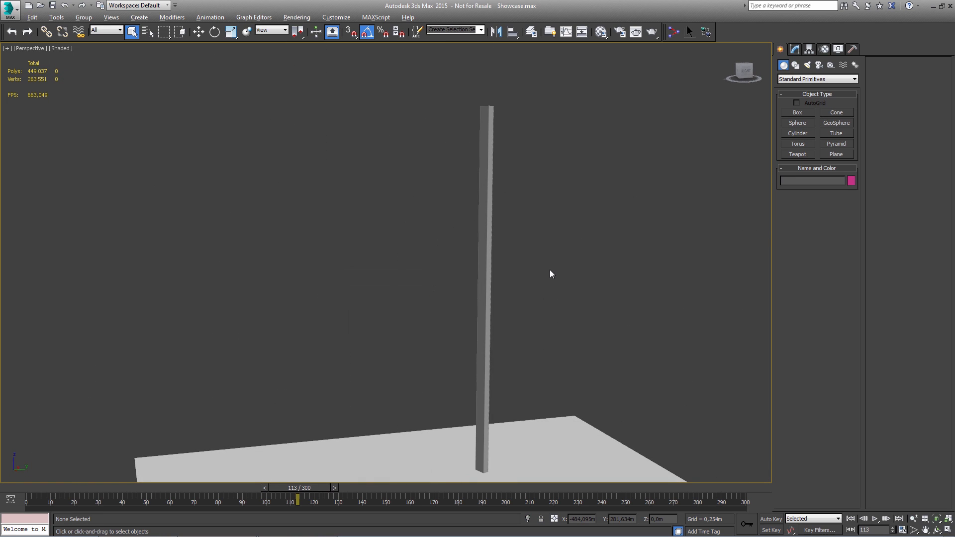
Switch to the Tutorial_Beginning.max scene and examine the vertices of the Base_Line_Bigger spline.
key(alt+Tab)
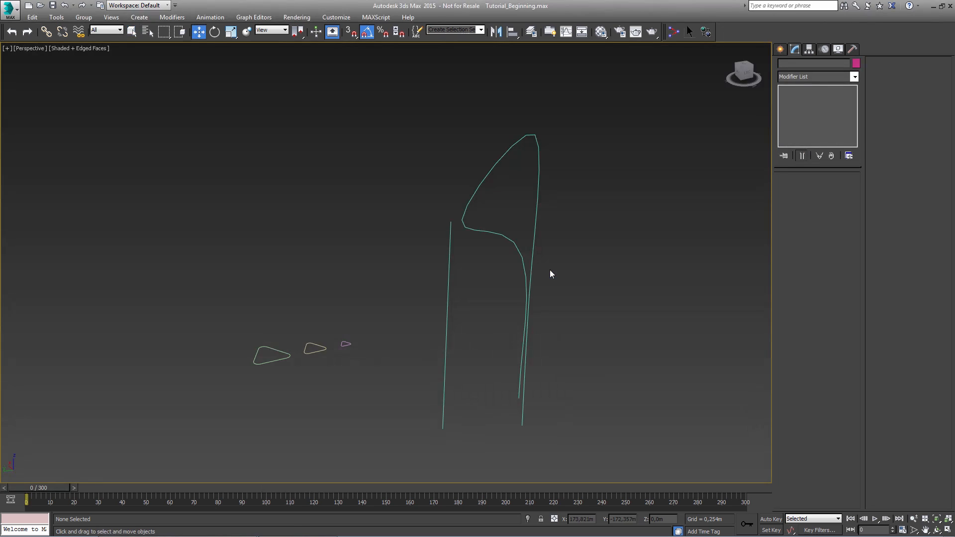
mouse_move(477, 326)
alt+middle_down()
mouse_move(478, 302)
mouse_move(480, 322)
alt+middle_up()
drag(556, 310, 504, 292)
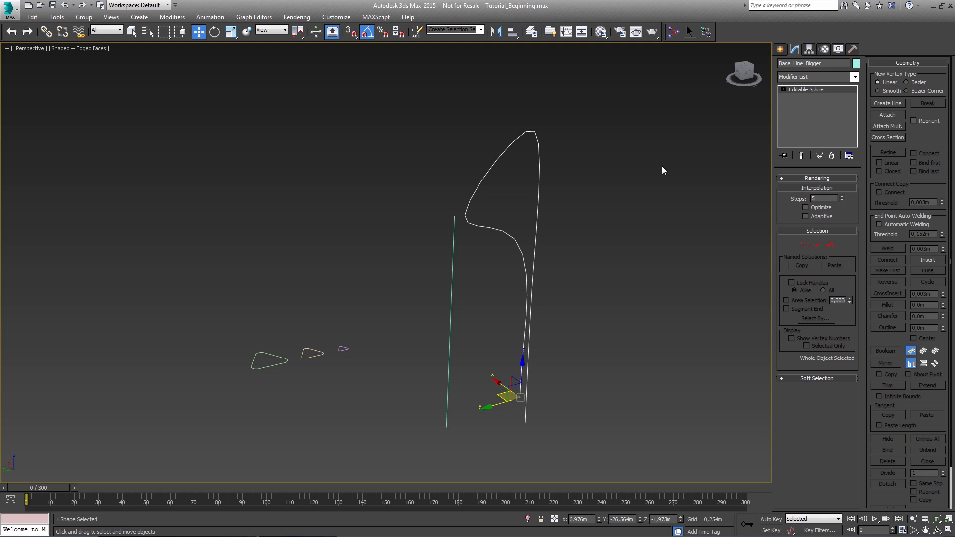
click(784, 90)
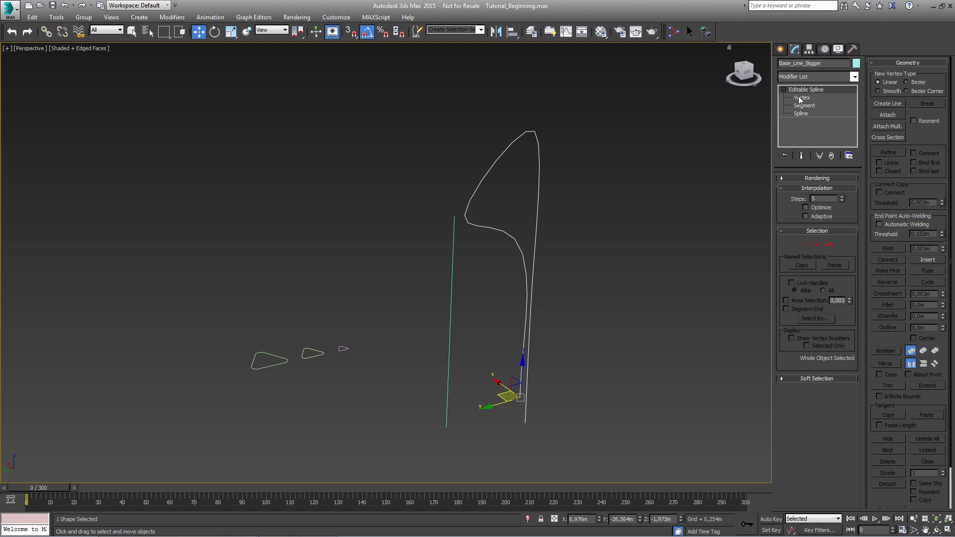
click(799, 97)
mouse_move(546, 288)
alt+middle_down()
mouse_move(499, 284)
mouse_move(559, 278)
mouse_move(546, 282)
alt+middle_up()
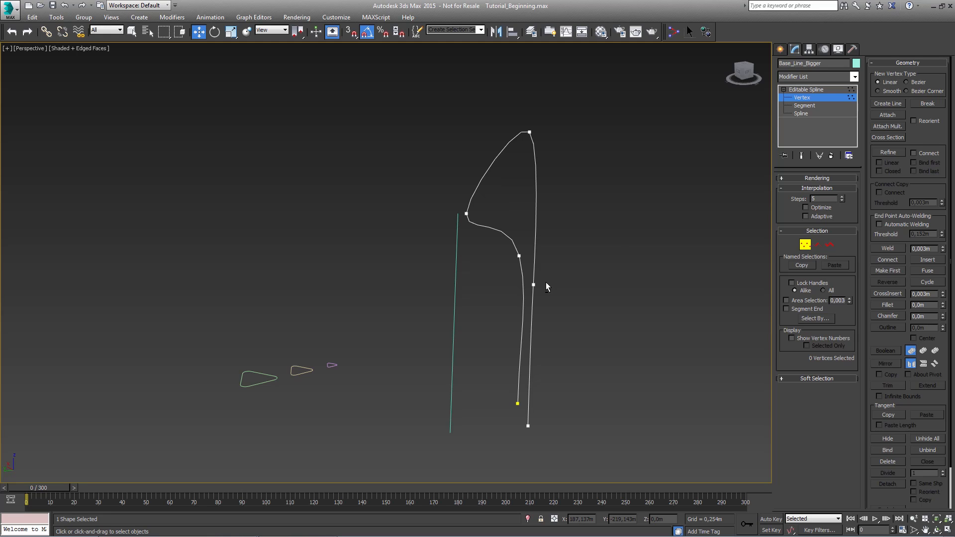
click(806, 90)
click(784, 90)
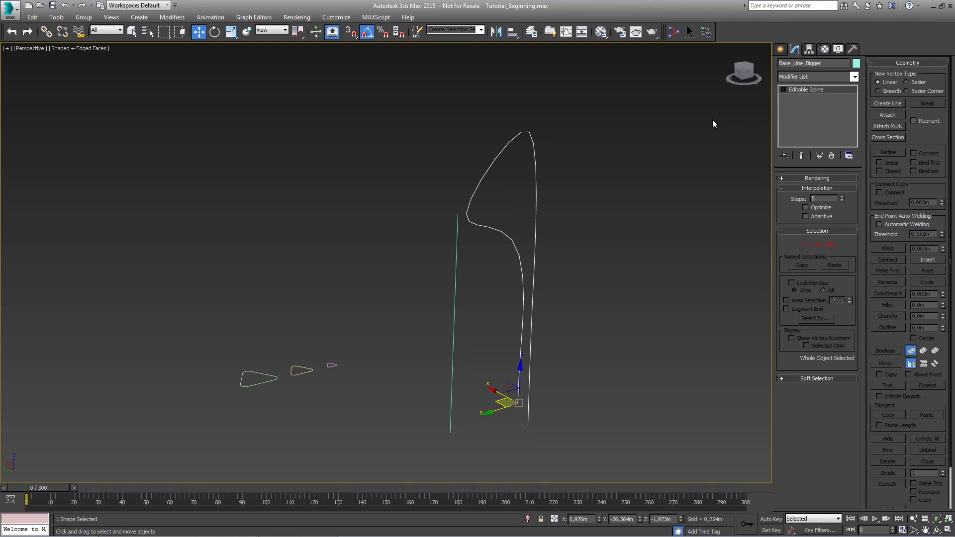
Draw a three-sided NGon with a radius of about 21 m beside the three rounded triangle profiles.
middle_drag(459, 270, 494, 263)
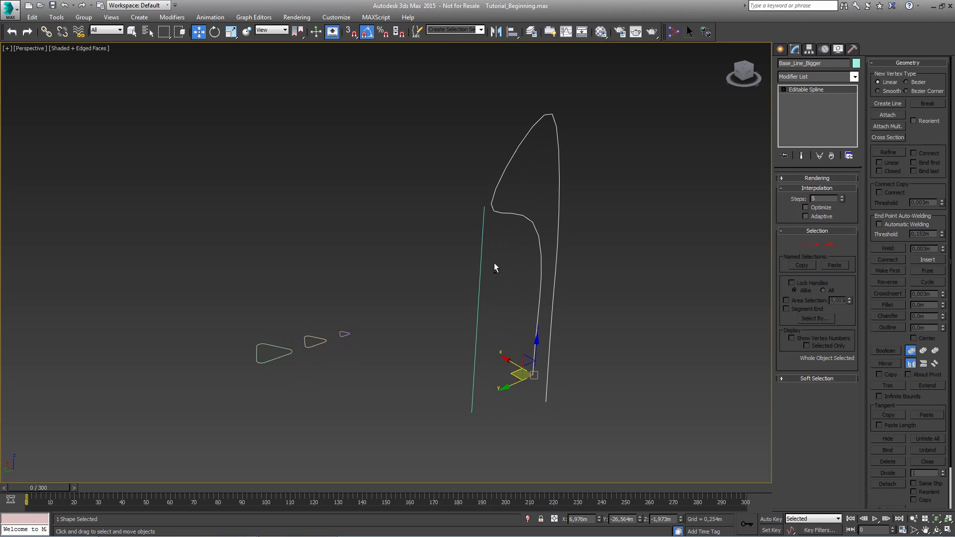
alt+middle_drag(462, 304, 297, 381)
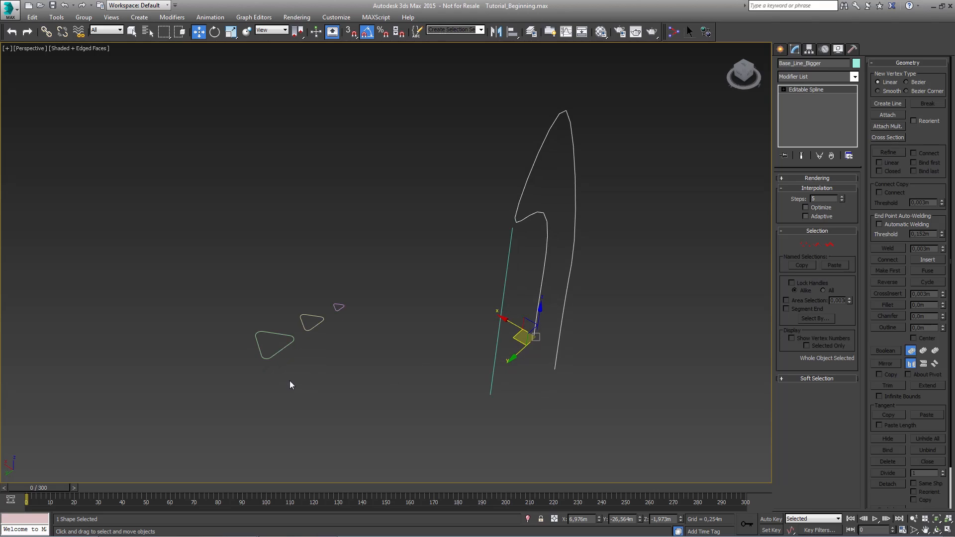
drag(257, 343, 243, 327)
click(306, 356)
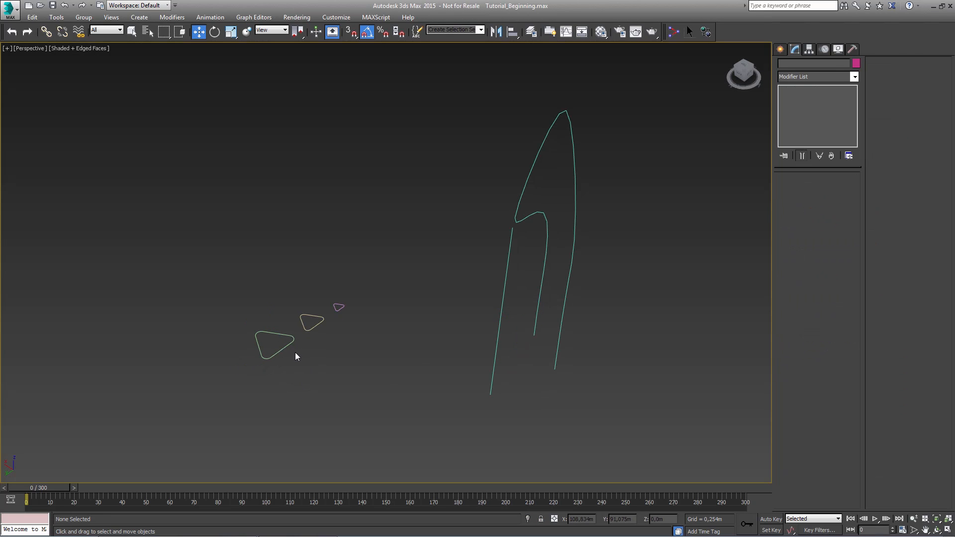
scroll(291, 358, up, 5)
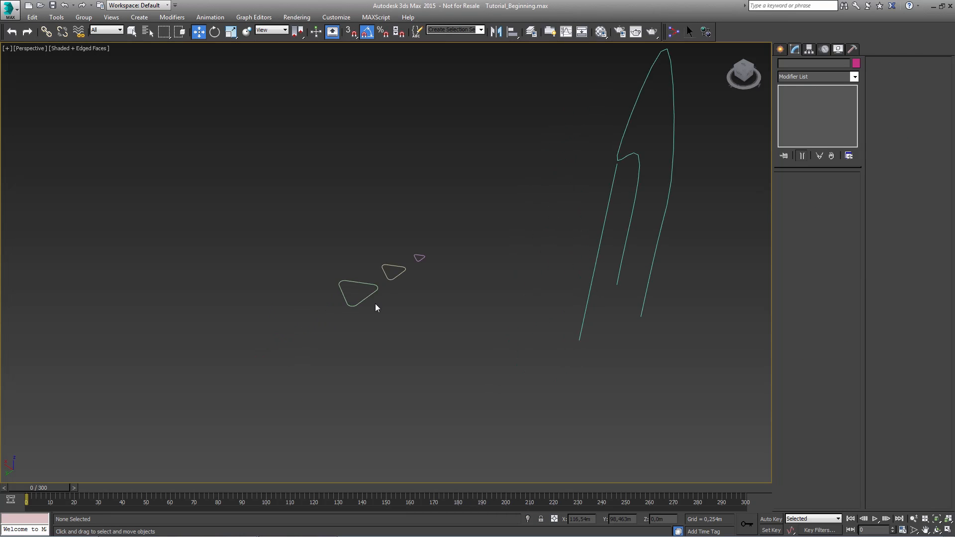
click(786, 52)
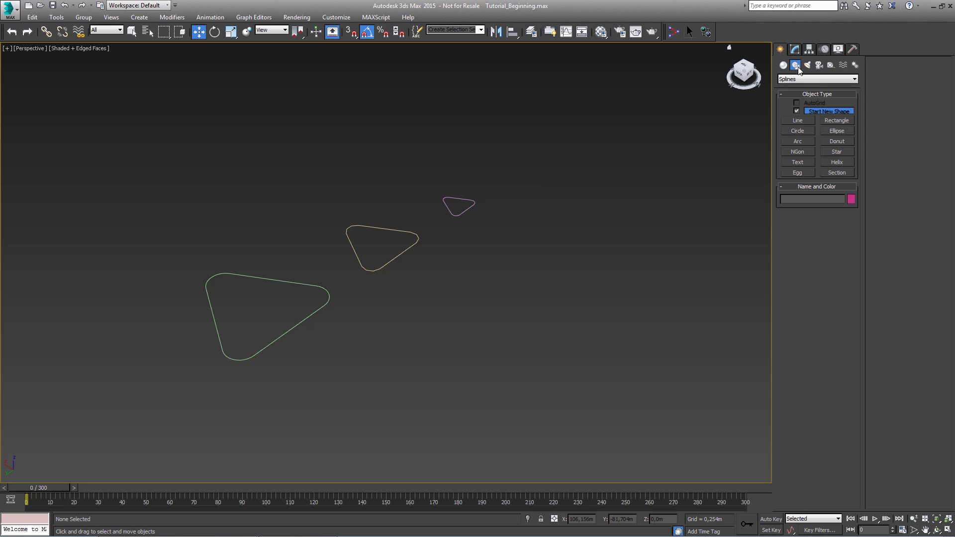
click(798, 151)
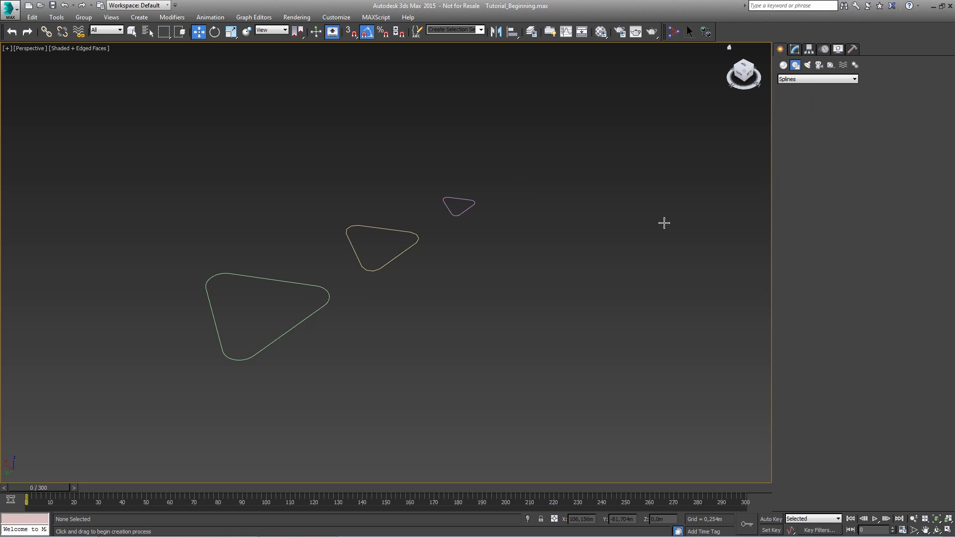
drag(453, 354, 461, 290)
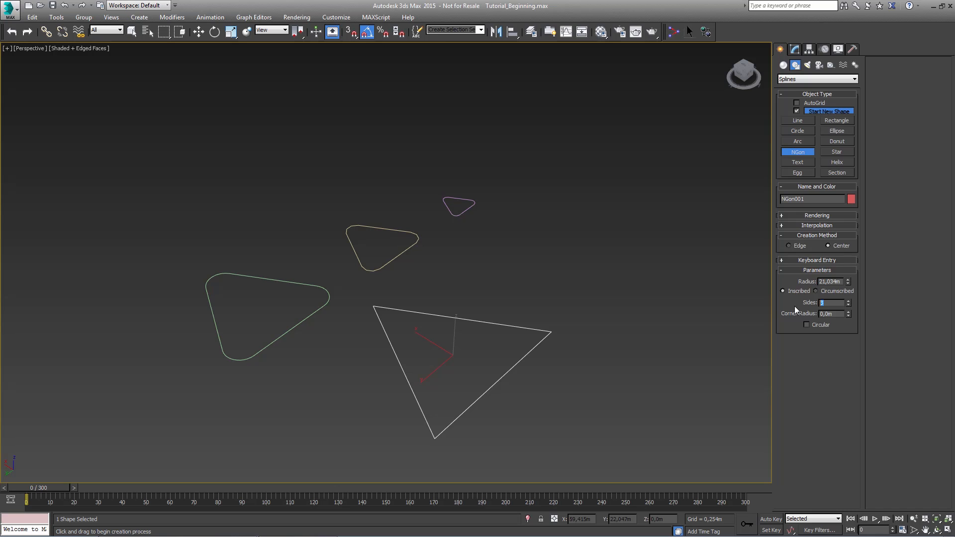
right_click(470, 348)
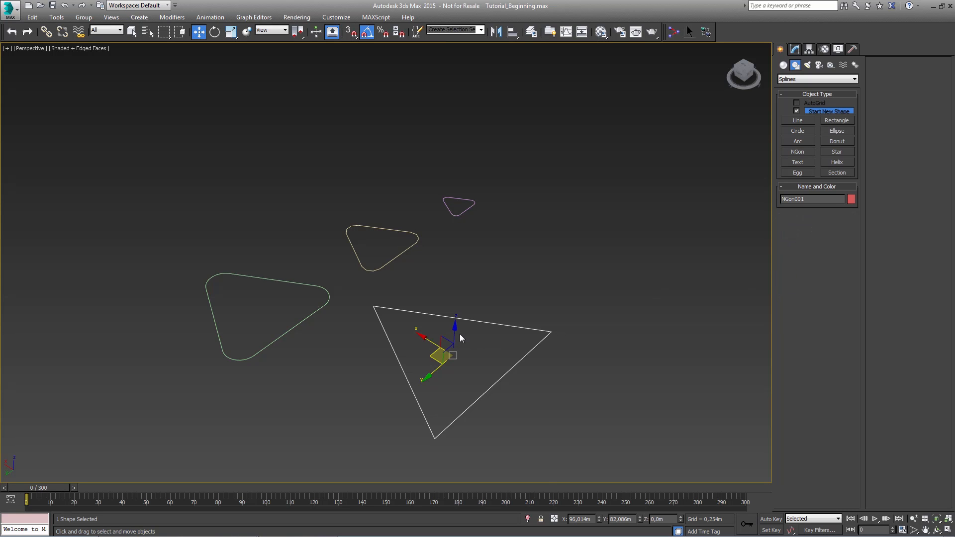
Convert the new triangle to an Editable Spline and fillet its three corner vertices.
right_click(458, 332)
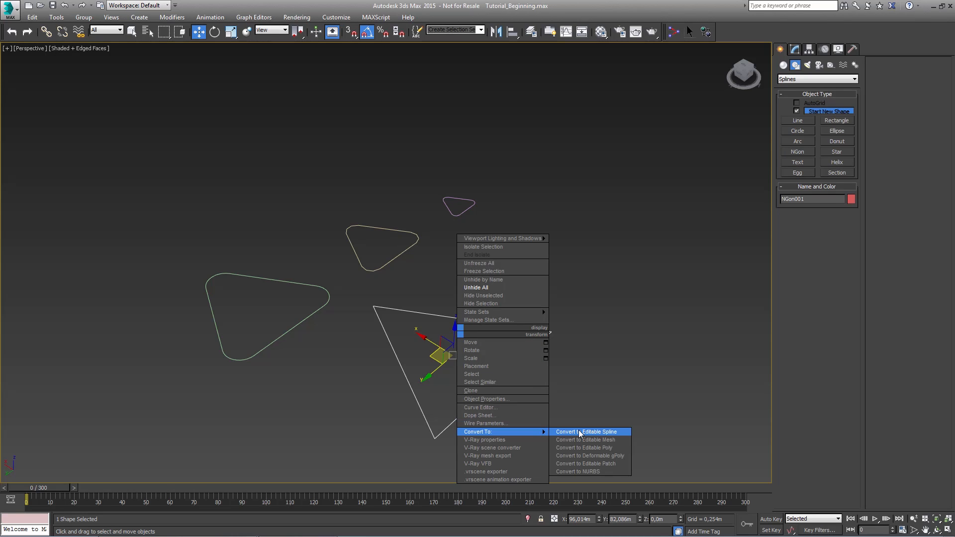
click(578, 432)
key(1)
drag(612, 252, 298, 461)
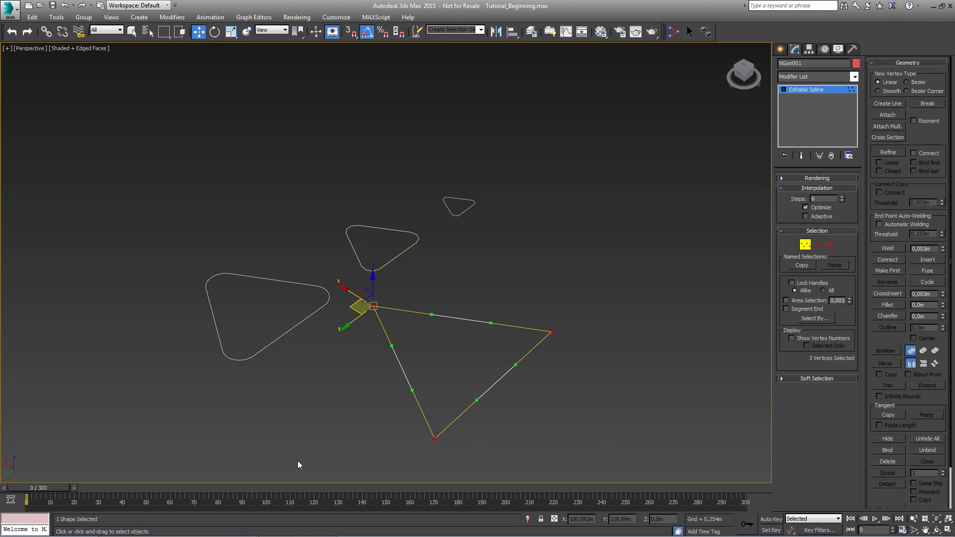
click(884, 306)
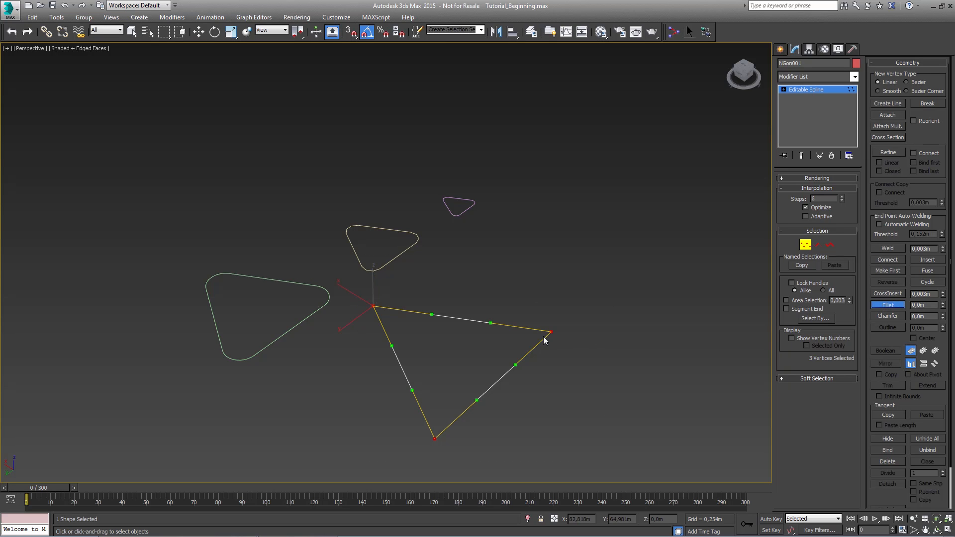
drag(553, 328, 550, 295)
right_click(550, 299)
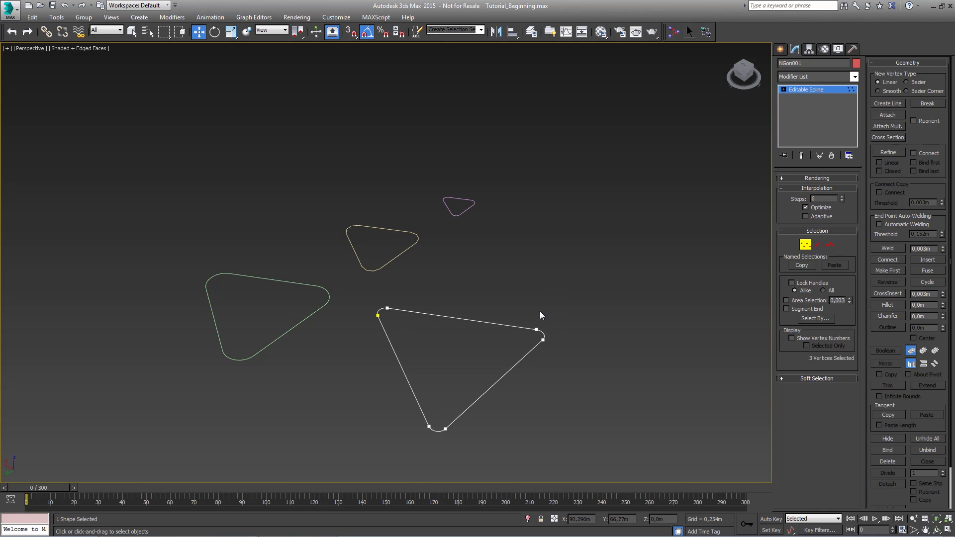
click(808, 92)
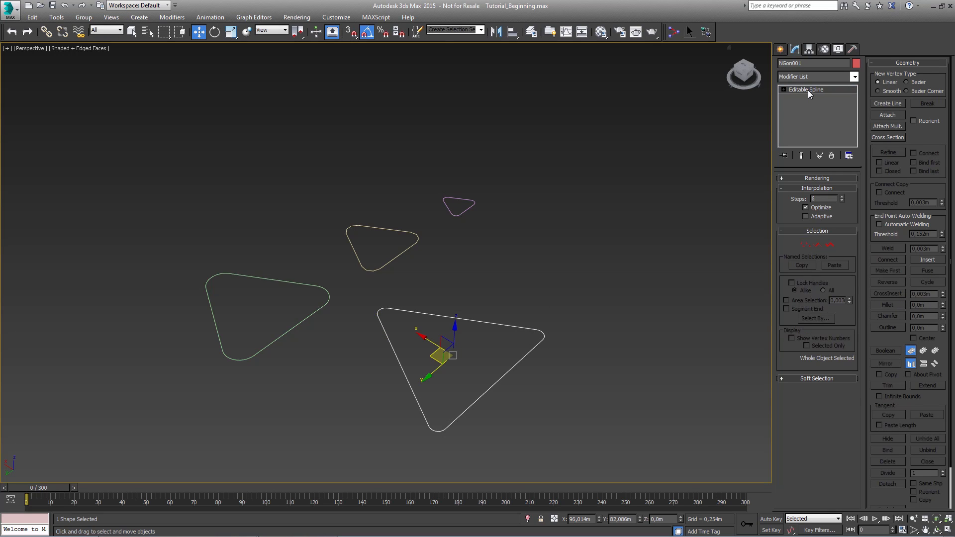
Delete the newly filleted triangle and select the Base_Line_Bigger spline.
key(Delete)
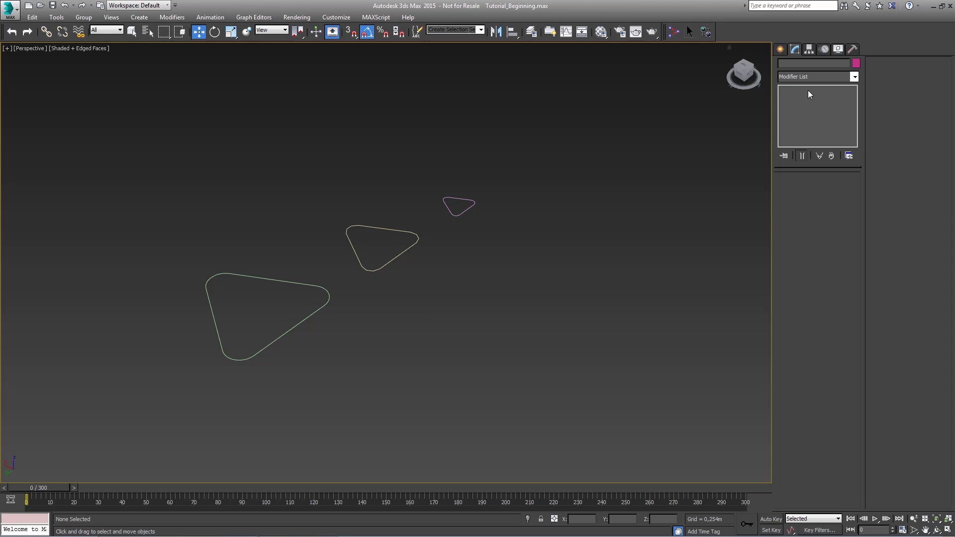
middle_drag(616, 233, 442, 303)
scroll(479, 286, down, 5)
middle_drag(524, 283, 425, 351)
alt+middle_drag(424, 351, 468, 303)
click(525, 263)
scroll(527, 267, up, 4)
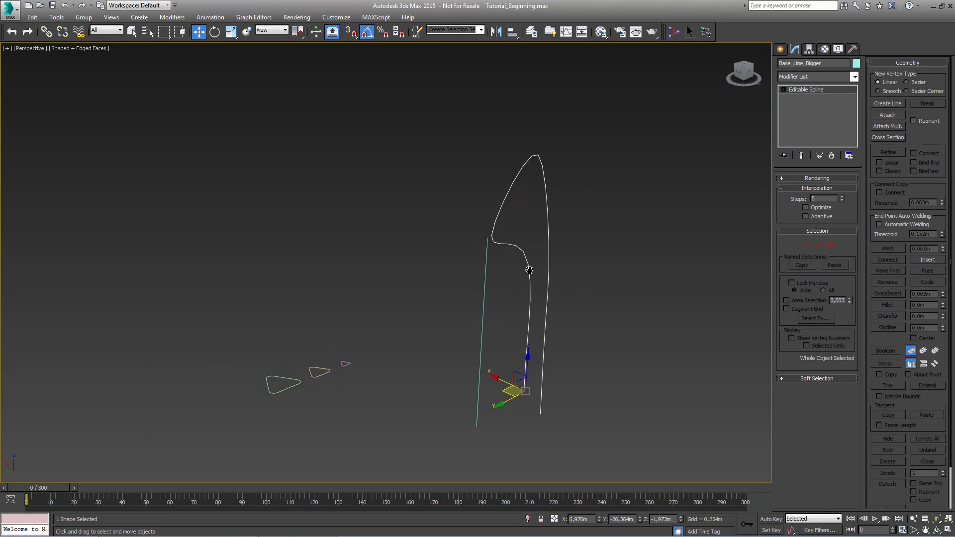
scroll(530, 271, down, 3)
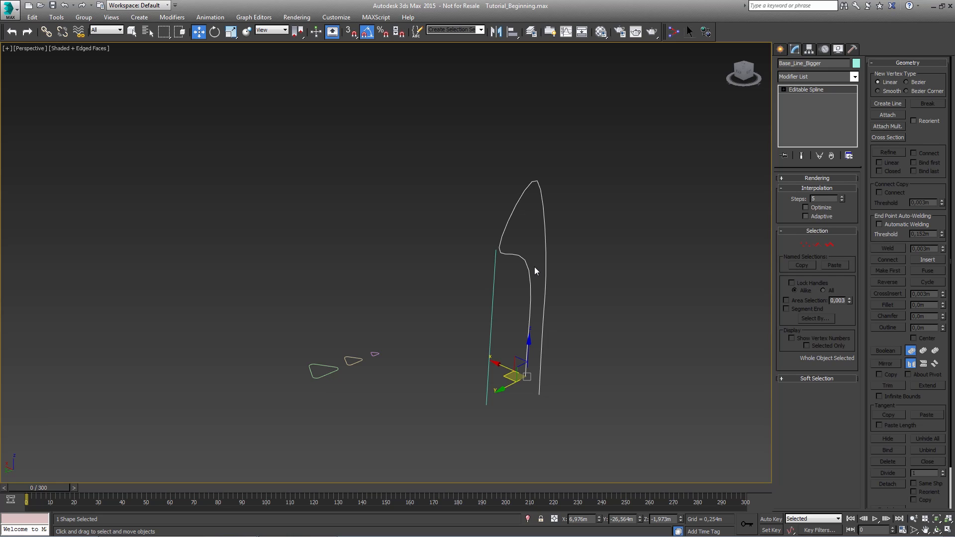
Add a Sweep modifier to Base_Line_Bigger, using the largest rounded triangle as its custom section.
key(x)
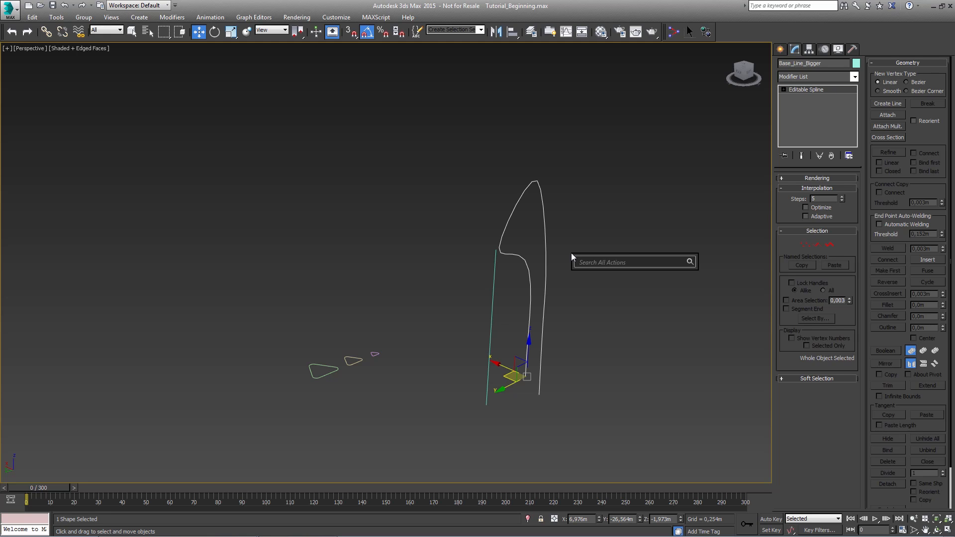
text(sweep)
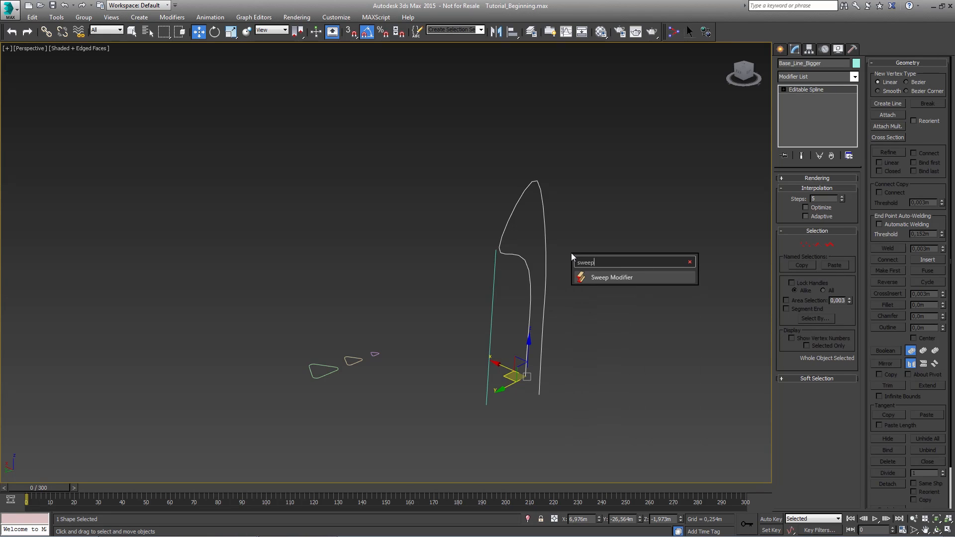
key(Return)
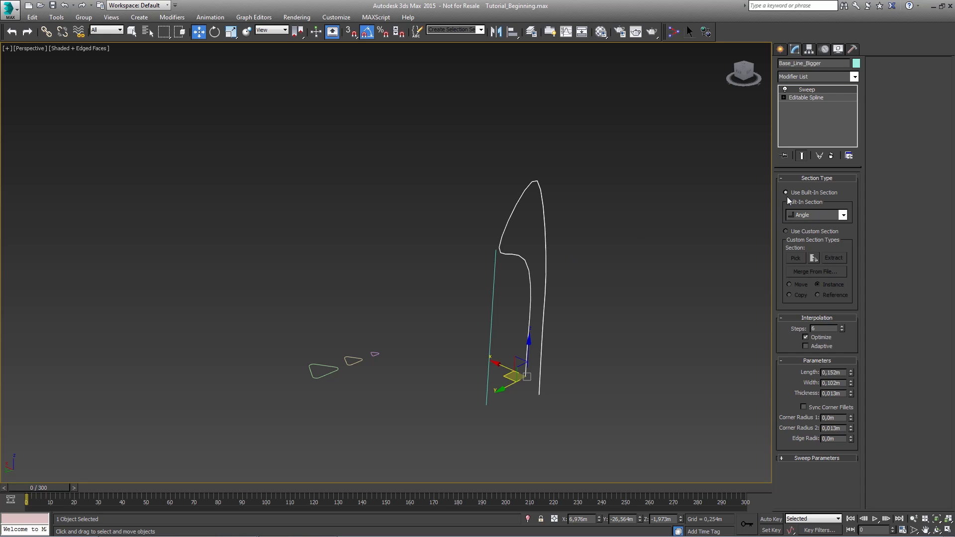
click(785, 231)
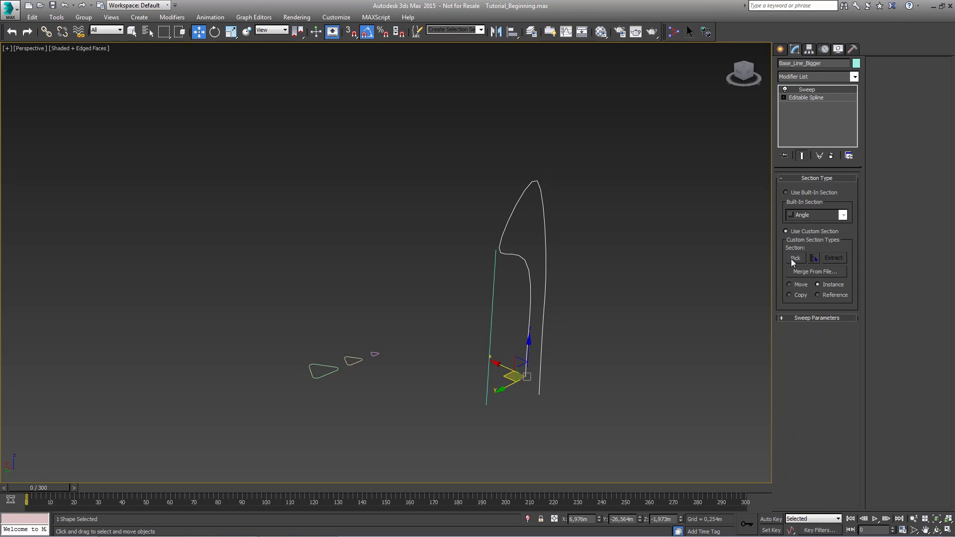
click(794, 258)
scroll(388, 360, up, 2)
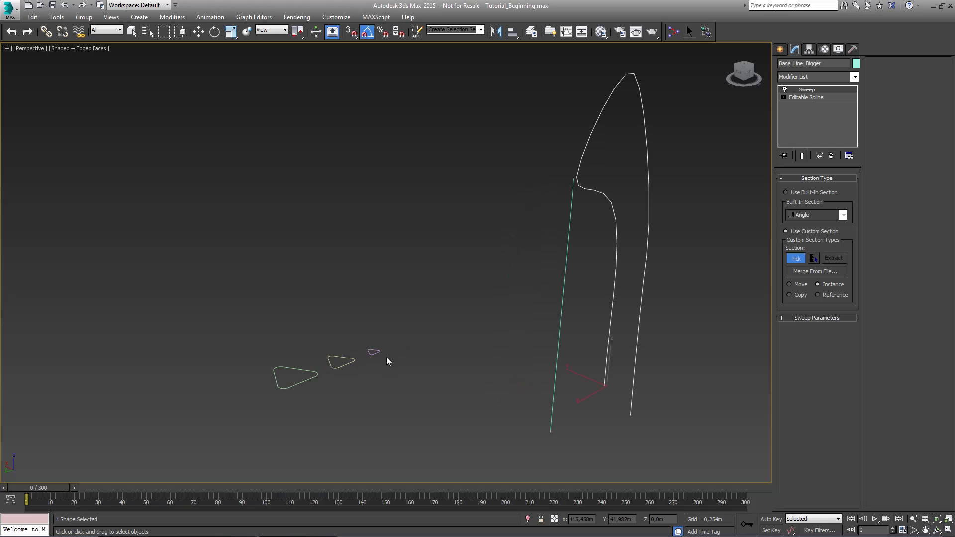
click(306, 381)
alt+middle_drag(515, 305, 636, 222)
Set the interpolation steps of the Base_Line_Bigger spline to 23 with the swept end result displayed.
click(799, 98)
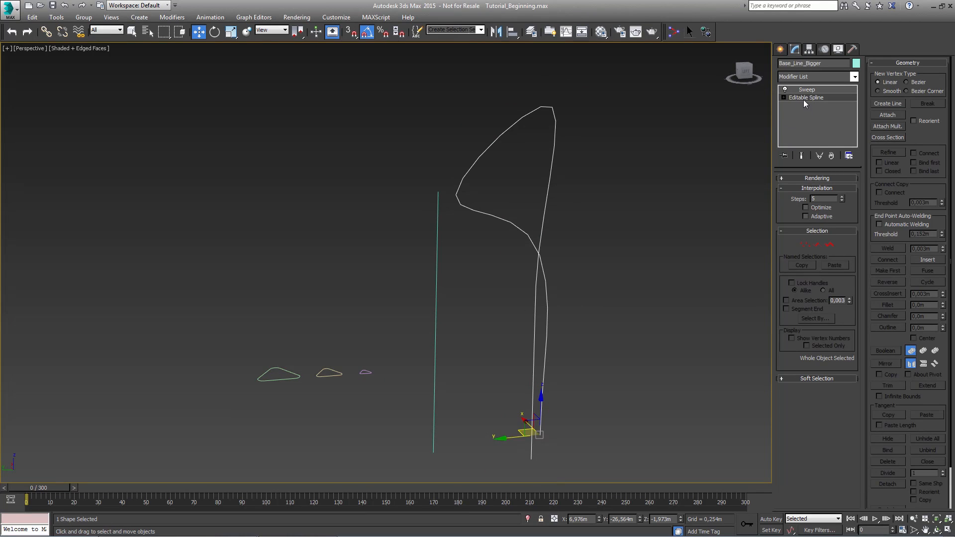
click(801, 158)
mouse_move(578, 249)
alt+middle_down()
mouse_move(588, 234)
mouse_move(580, 248)
alt+middle_up()
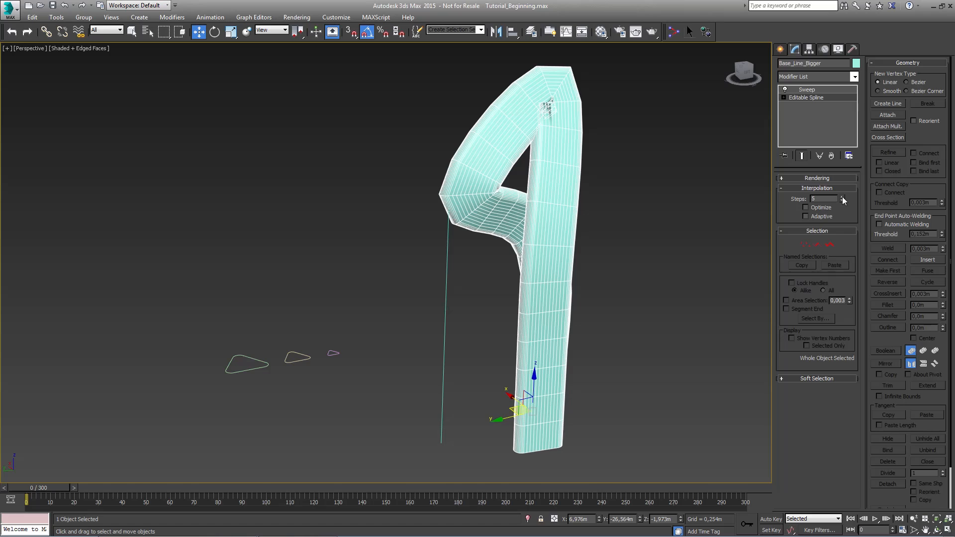
drag(843, 200, 843, 200)
alt+middle_drag(632, 324, 547, 256)
scroll(525, 320, up, 3)
alt+middle_drag(525, 321, 500, 325)
middle_drag(500, 324, 525, 312)
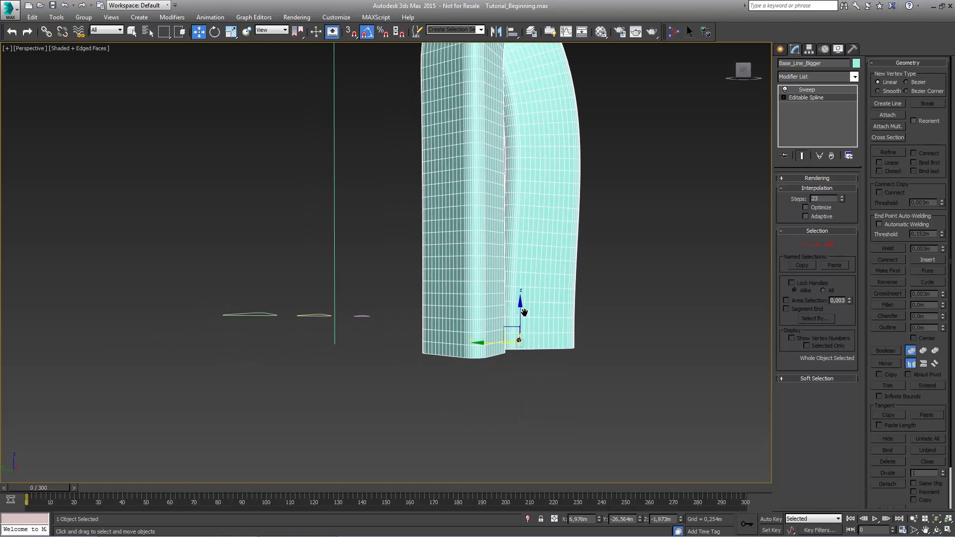
scroll(467, 344, up, 2)
scroll(467, 343, up, 2)
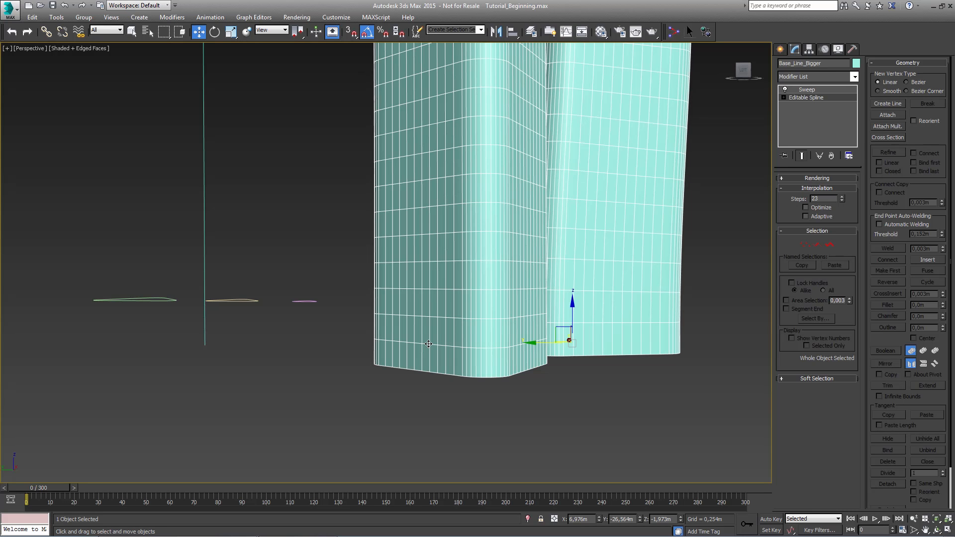
alt+middle_drag(429, 344, 446, 346)
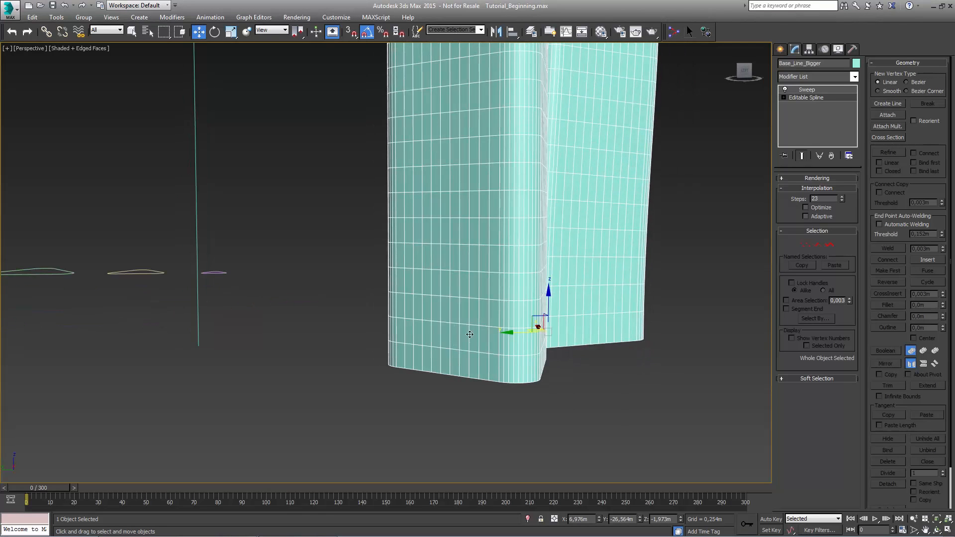
scroll(487, 251, down, 5)
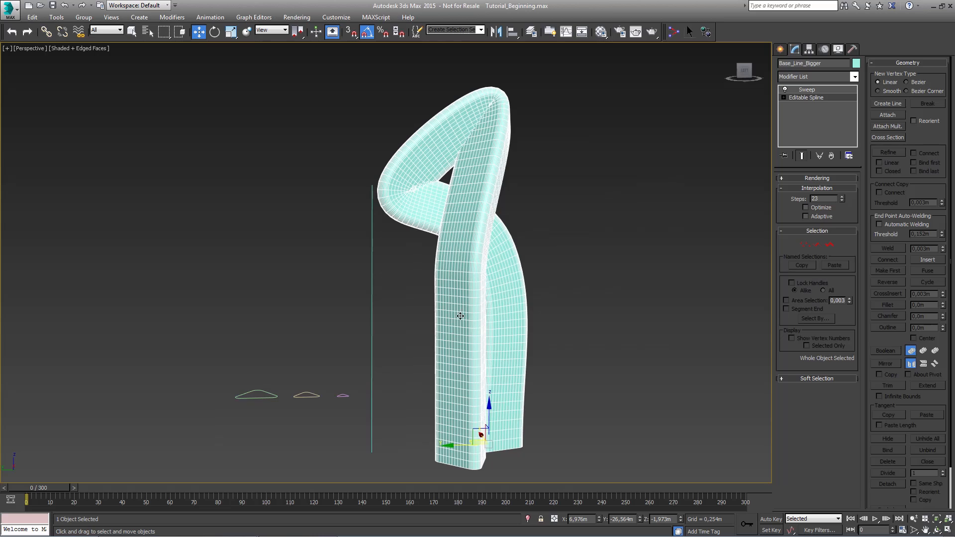
click(842, 196)
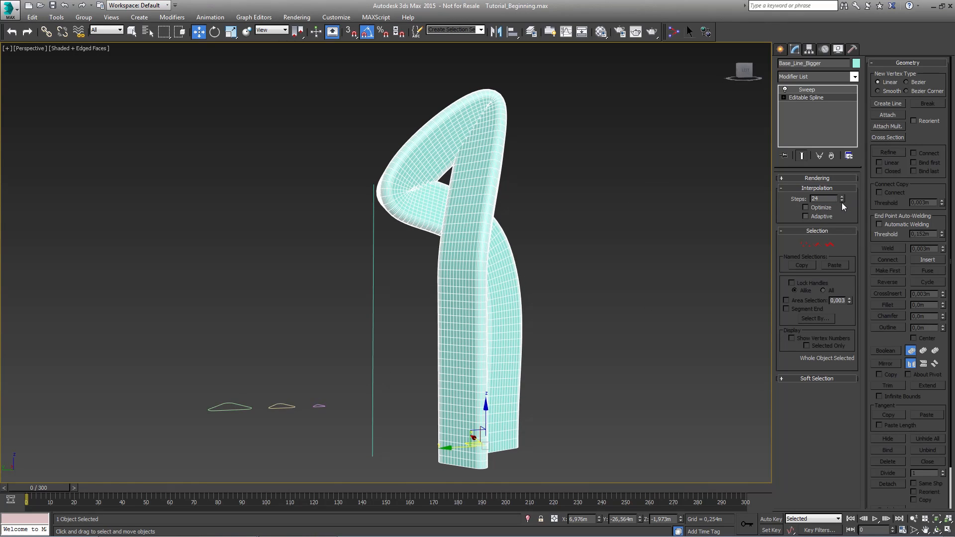
click(842, 201)
alt+middle_drag(524, 285, 645, 205)
Set the X offset of the Base_Line_Bigger sweep to -14.549 m.
click(807, 91)
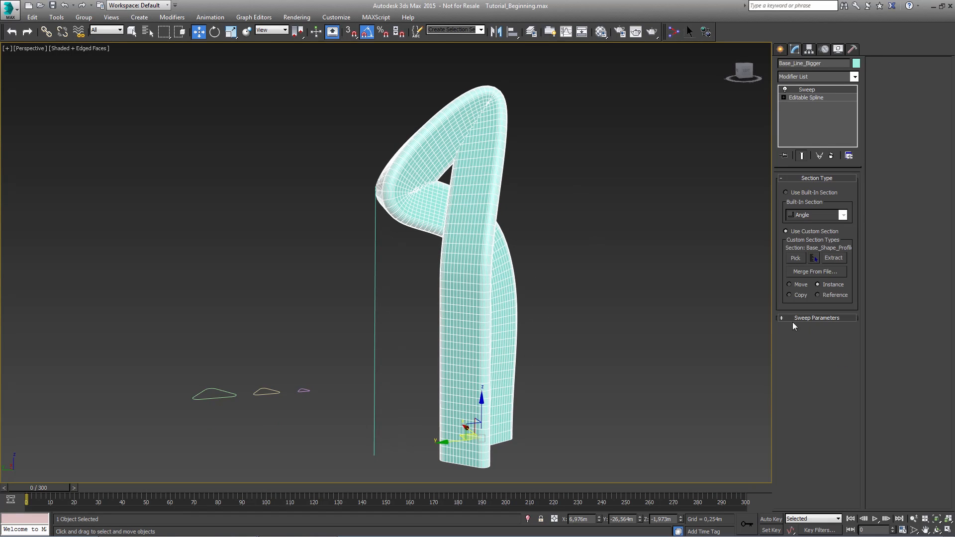
click(782, 318)
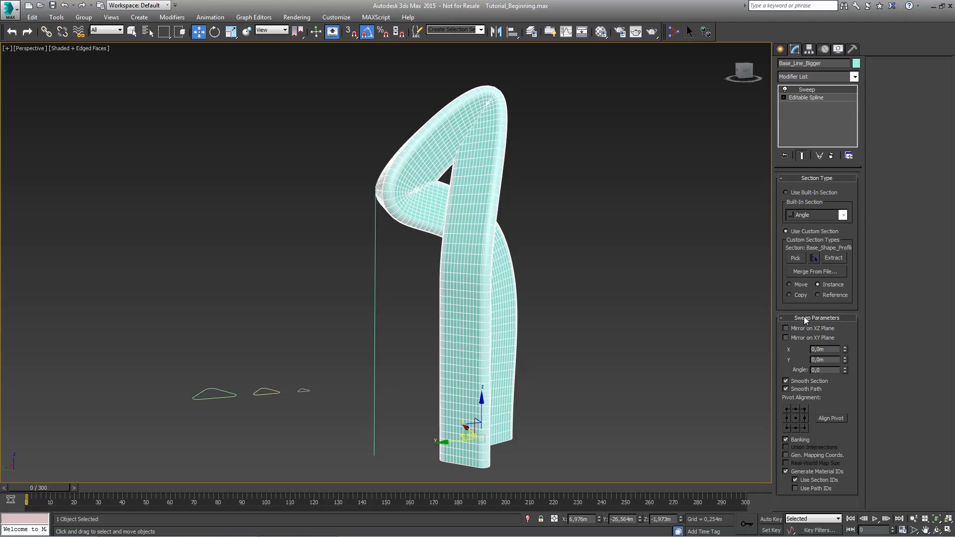
drag(845, 350, 809, 24)
drag(846, 351, 846, 342)
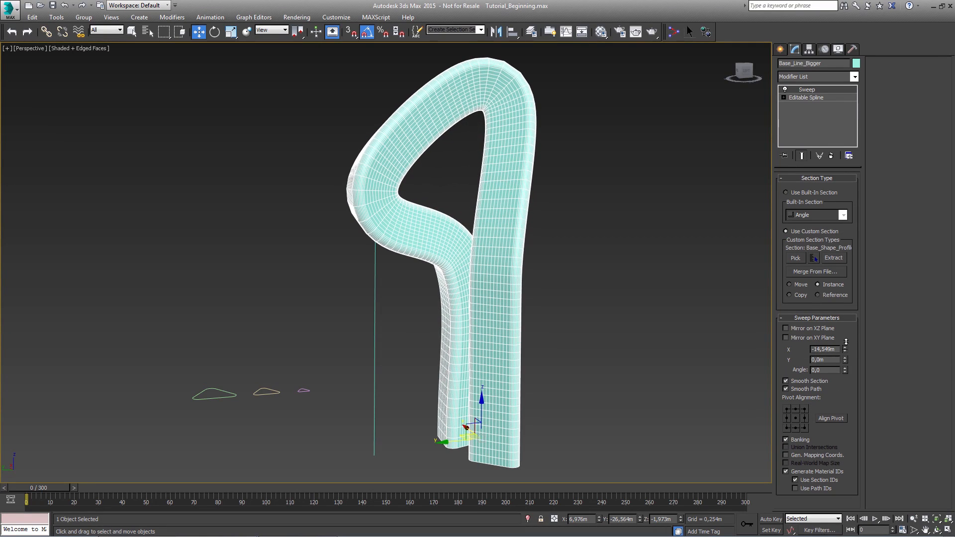
alt+middle_drag(552, 288, 495, 301)
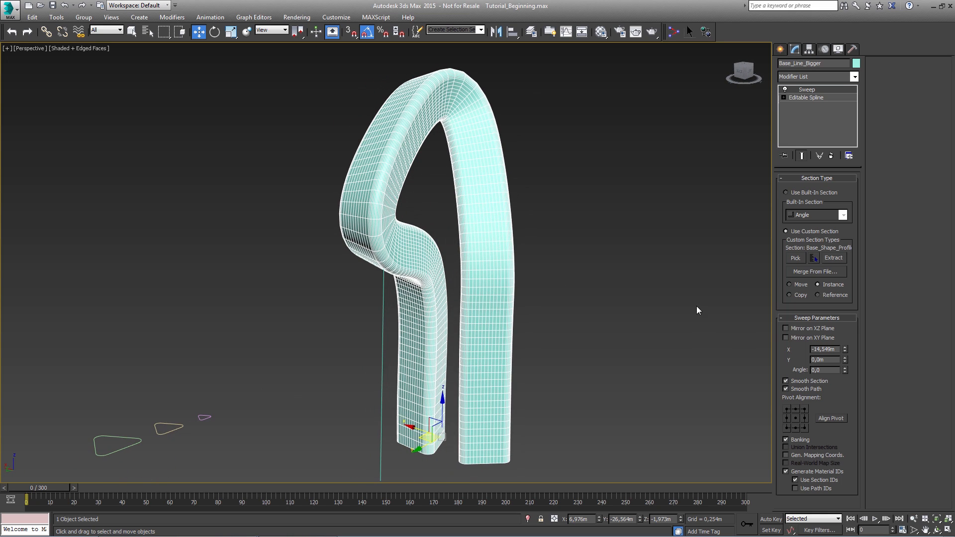
Rotate the swept triangular profile by setting the Sweep angle to -50.1.
drag(846, 369, 843, 491)
drag(845, 375, 843, 463)
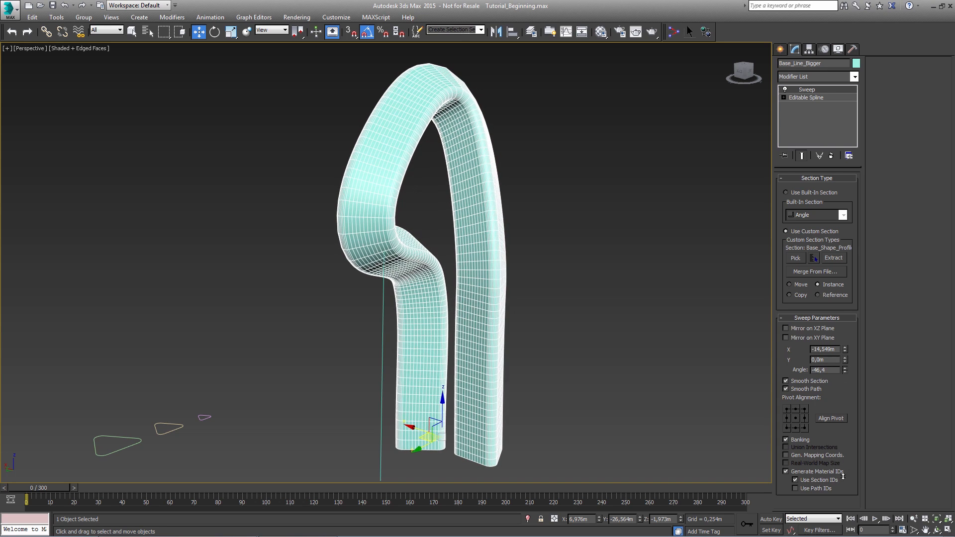
drag(845, 370, 846, 384)
alt+middle_drag(470, 324, 492, 325)
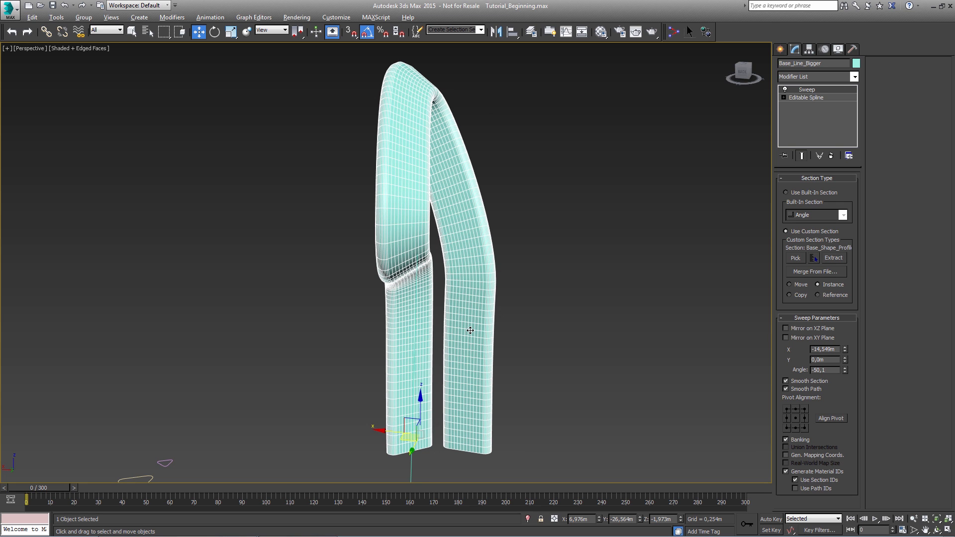
mouse_move(469, 320)
alt+middle_down()
mouse_move(431, 316)
mouse_move(480, 311)
mouse_move(456, 318)
alt+middle_up()
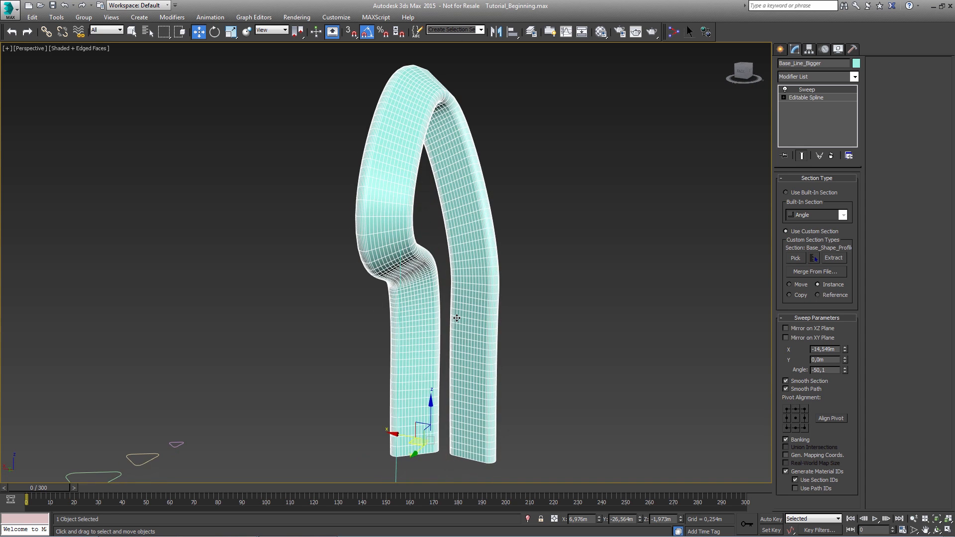
click(834, 387)
mouse_move(441, 283)
alt+middle_down()
mouse_move(433, 289)
mouse_move(482, 249)
mouse_move(436, 292)
alt+middle_up()
Add a Twist modifier above the Sweep and set its angle to -20 about the Z axis.
click(856, 76)
text(tw)
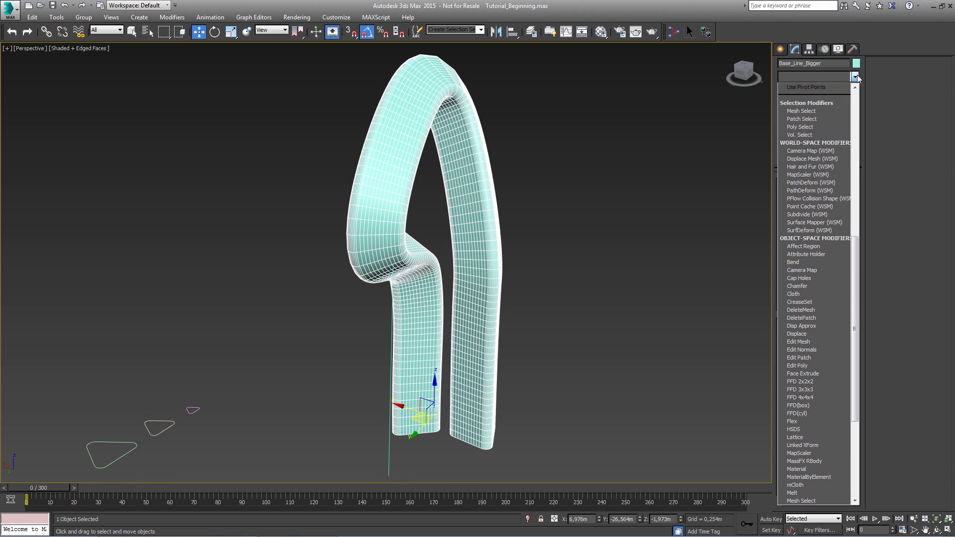
key(Return)
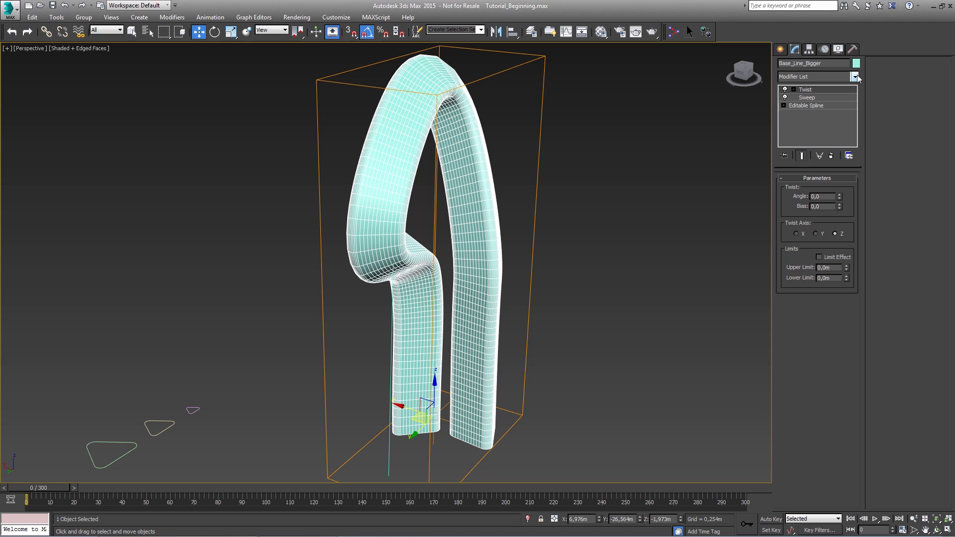
drag(840, 198, 832, 211)
alt+middle_drag(488, 261, 510, 252)
drag(841, 197, 841, 208)
alt+middle_drag(491, 286, 499, 247)
scroll(500, 247, up, 4)
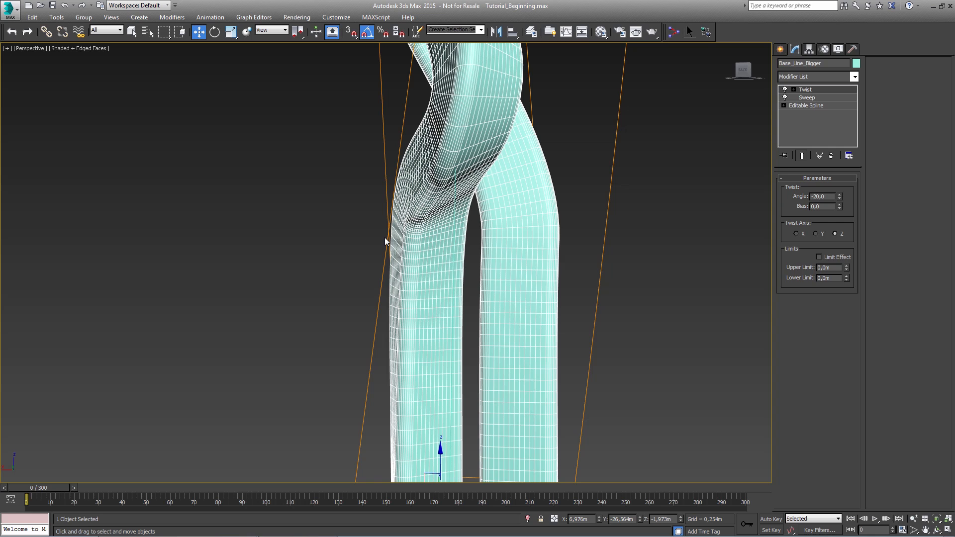
Set the bias of the Twist modifier on the looping tower to 51.5.
middle_drag(551, 246, 548, 251)
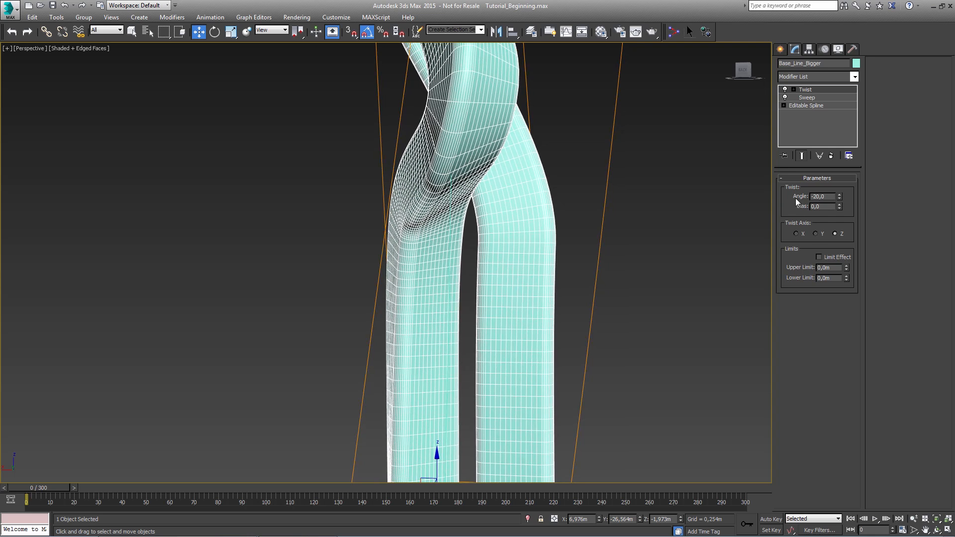
drag(839, 207, 835, 158)
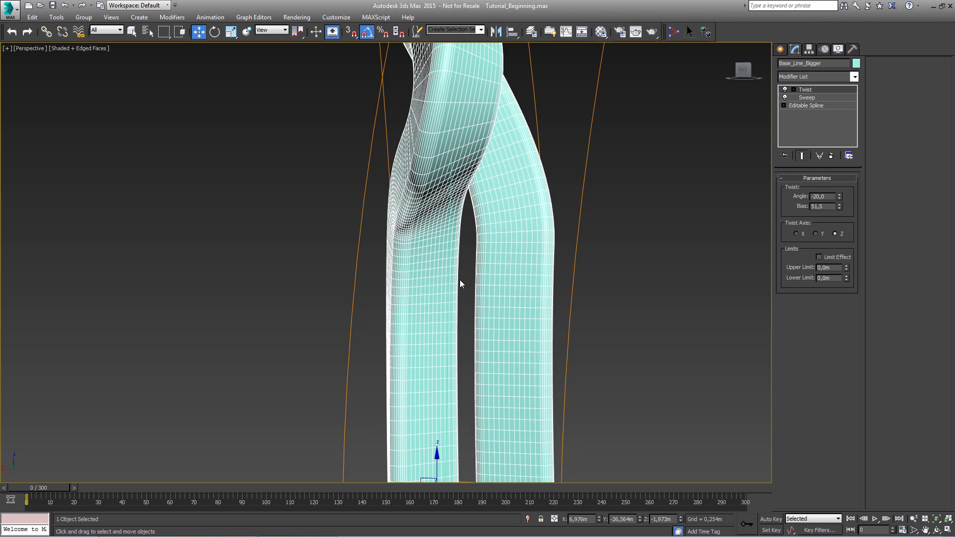
middle_drag(461, 280, 456, 349)
scroll(456, 350, down, 2)
alt+middle_drag(478, 318, 412, 324)
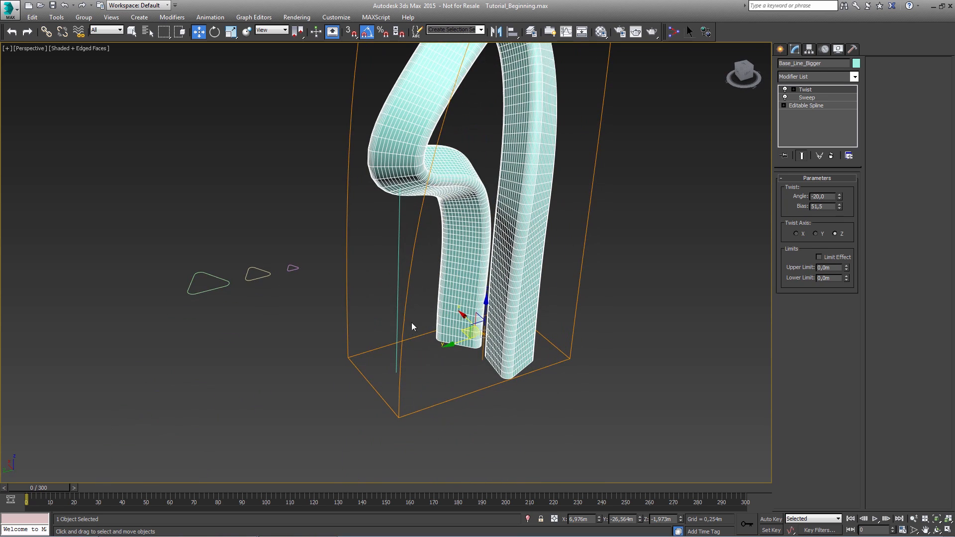
Add a Sweep modifier to the Base_Line_Smaller spline, using the middle-sized rounded triangle as its custom section.
click(397, 321)
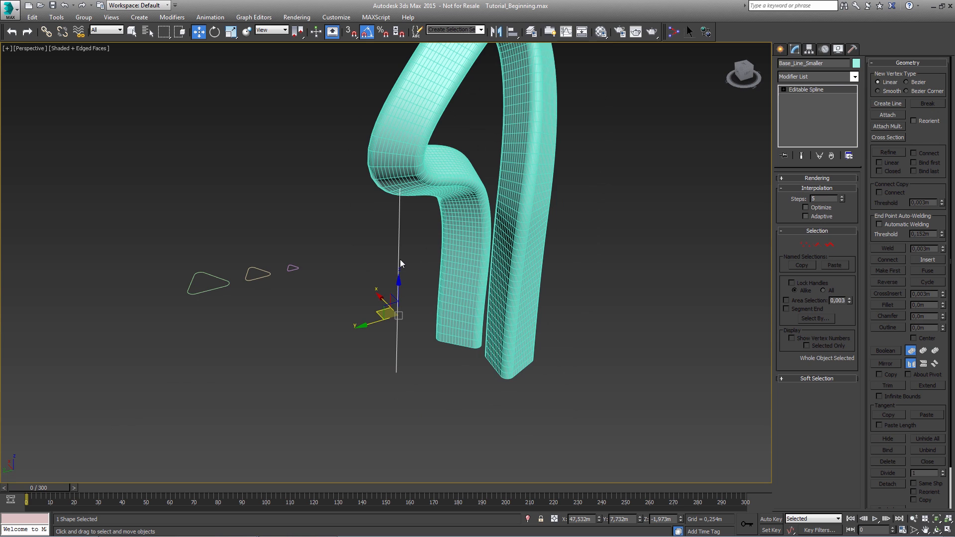
alt+middle_drag(409, 245, 421, 307)
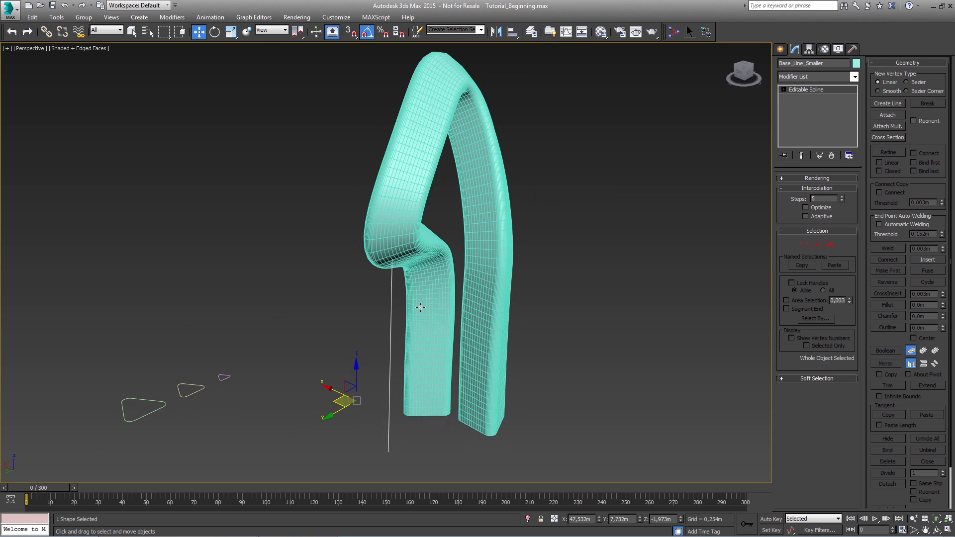
click(834, 77)
text(sweep)
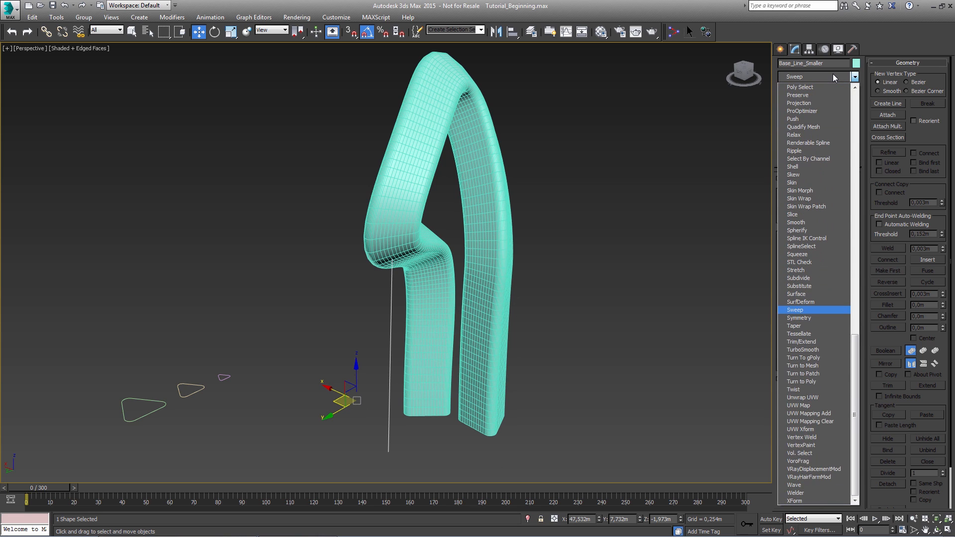
key(Return)
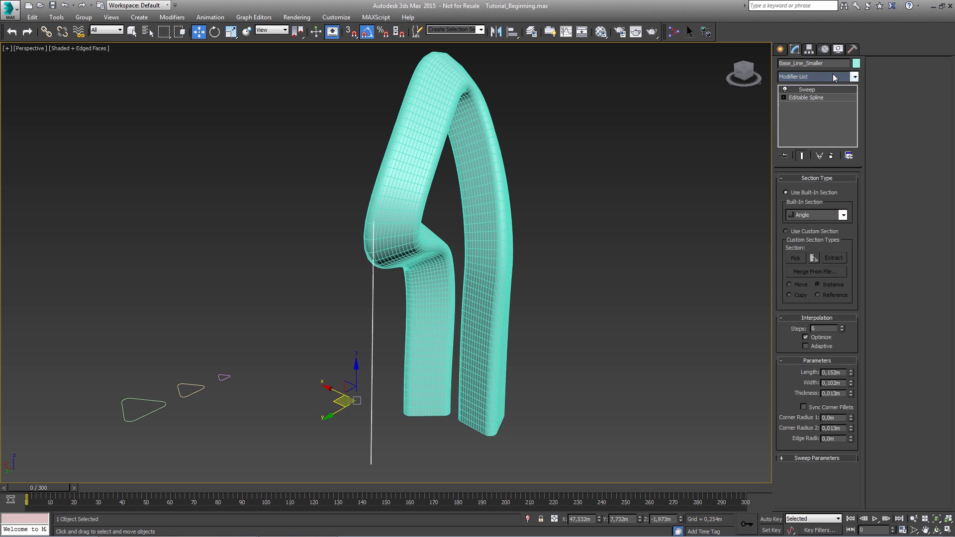
click(786, 232)
click(797, 258)
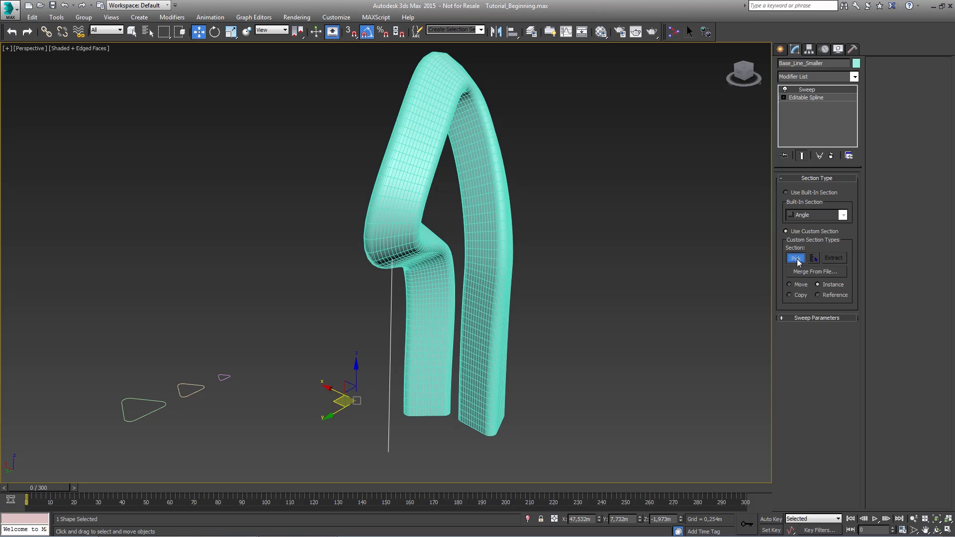
middle_drag(555, 327, 600, 295)
click(235, 360)
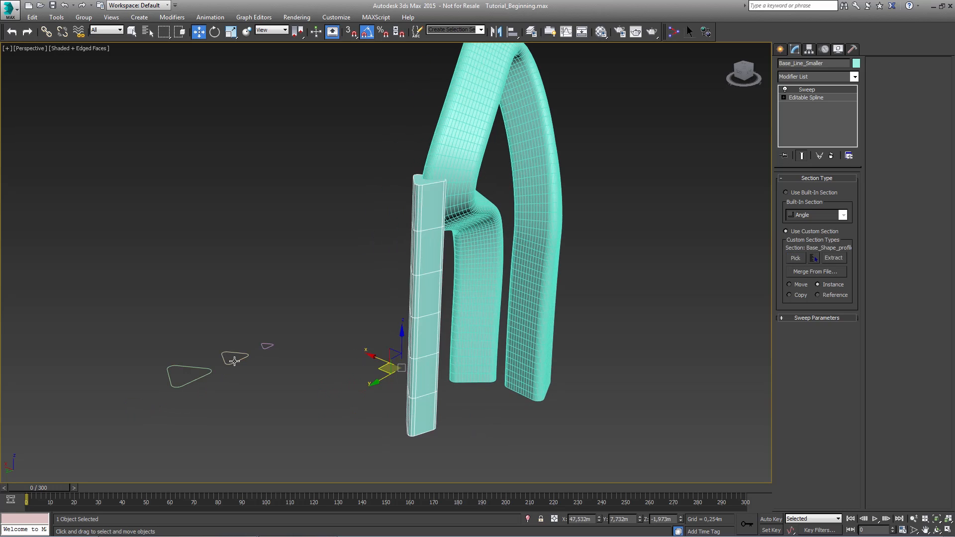
alt+middle_drag(469, 283, 441, 282)
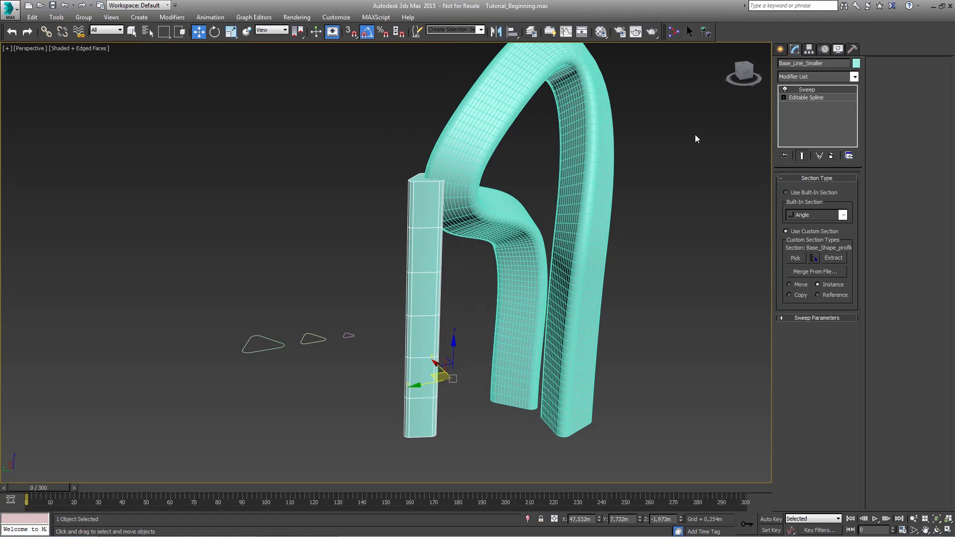
Set the interpolation steps of the Base_Line_Smaller spline to 37, keeping the swept column shown while adjusting the base spline.
click(802, 98)
click(842, 197)
click(842, 197)
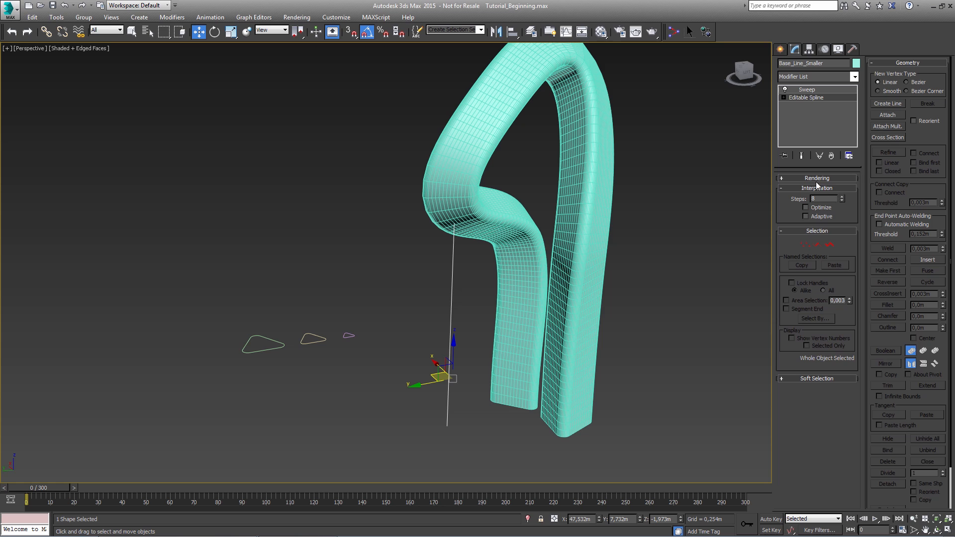
click(803, 155)
alt+middle_drag(564, 290, 620, 298)
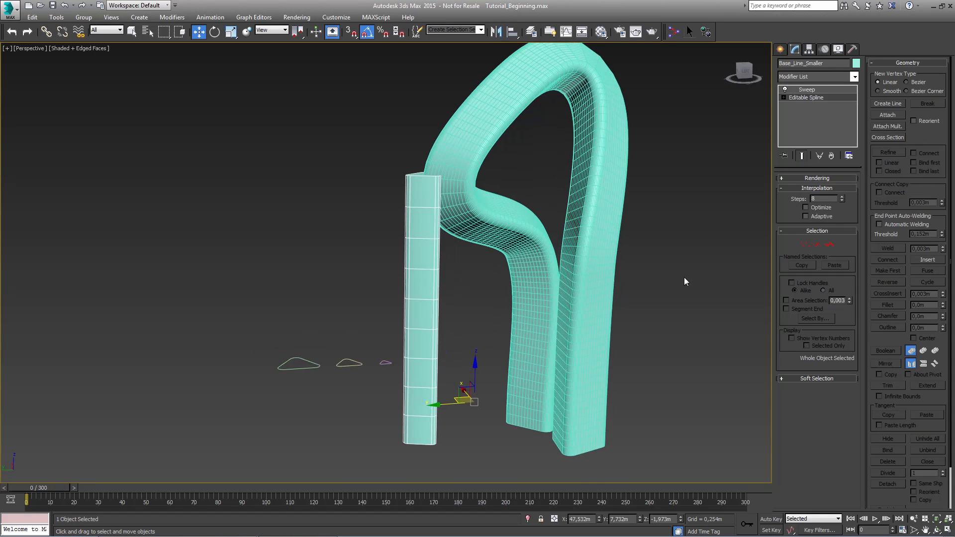
drag(842, 194, 842, 185)
alt+middle_drag(522, 328, 405, 323)
scroll(472, 365, up, 3)
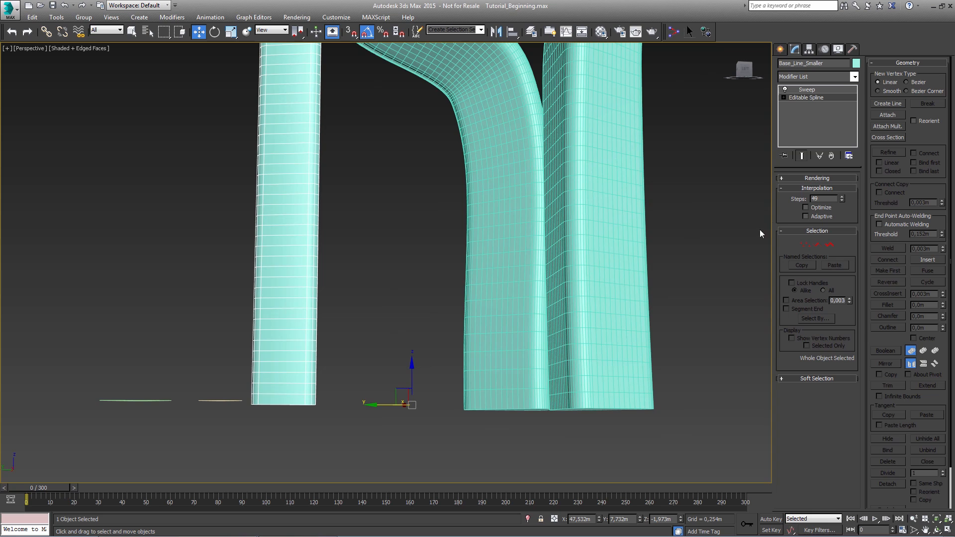
click(843, 202)
click(843, 202)
click(843, 201)
click(843, 202)
click(842, 202)
click(843, 201)
click(843, 202)
click(843, 201)
click(843, 201)
click(843, 201)
click(842, 202)
click(843, 201)
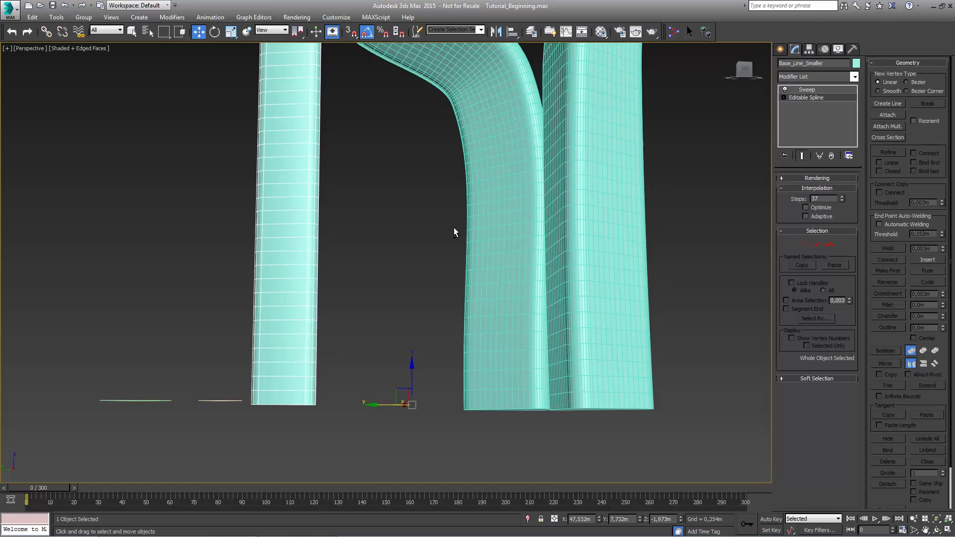
Reset the X offset and the angle of the Base_Line_Smaller Sweep to 0.
alt+middle_drag(454, 228, 449, 236)
middle_drag(469, 190, 459, 322)
scroll(459, 322, down, 3)
alt+middle_drag(464, 272, 511, 288)
click(819, 91)
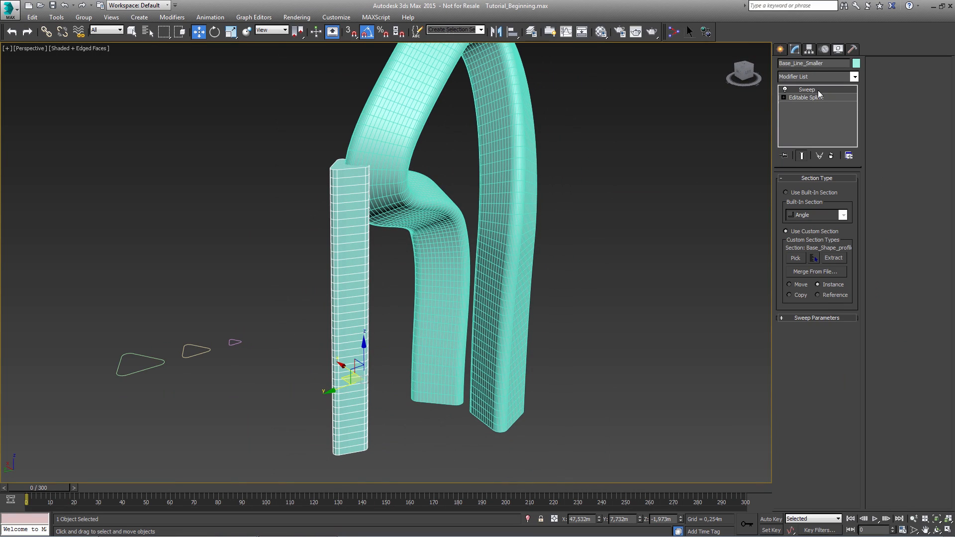
click(784, 319)
alt+middle_drag(490, 237, 511, 211)
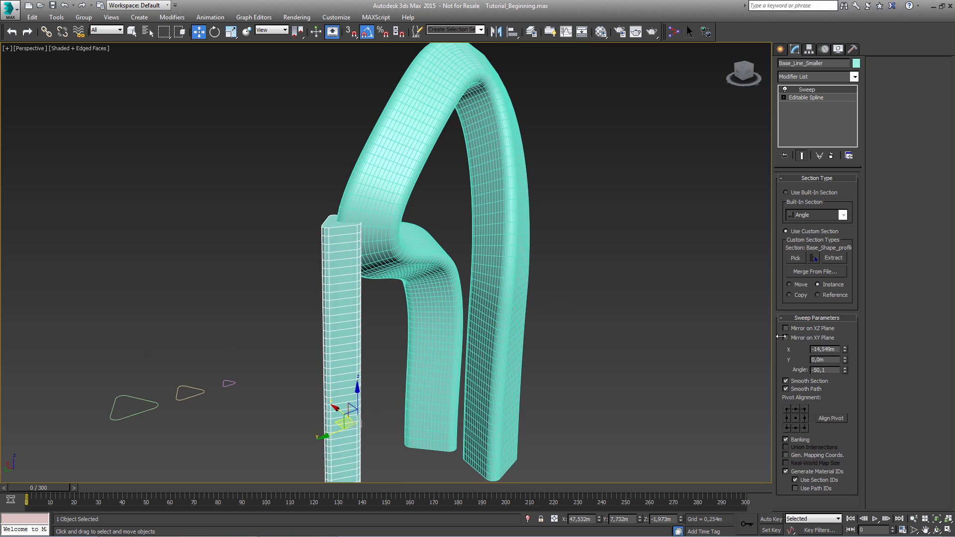
right_click(845, 349)
right_click(845, 371)
alt+middle_drag(414, 338, 459, 310)
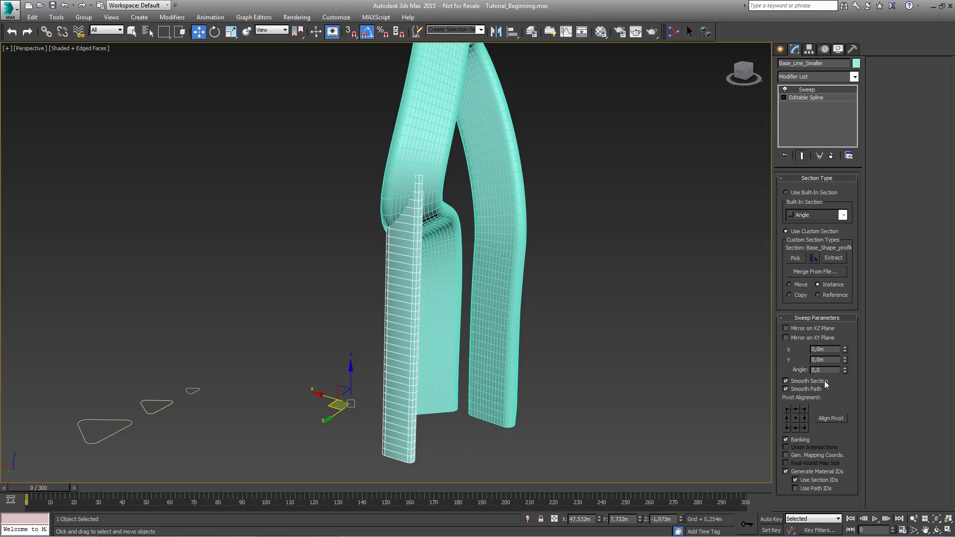
Rotate the small column's swept profile by adjusting the Sweep angle until it lines up with the looping tower.
drag(845, 371, 853, 146)
alt+middle_drag(485, 357, 513, 333)
drag(845, 369, 849, 356)
alt+middle_drag(534, 332, 475, 364)
Add a Taper modifier above the Sweep on Base_Line_Smaller.
click(835, 79)
key(t)
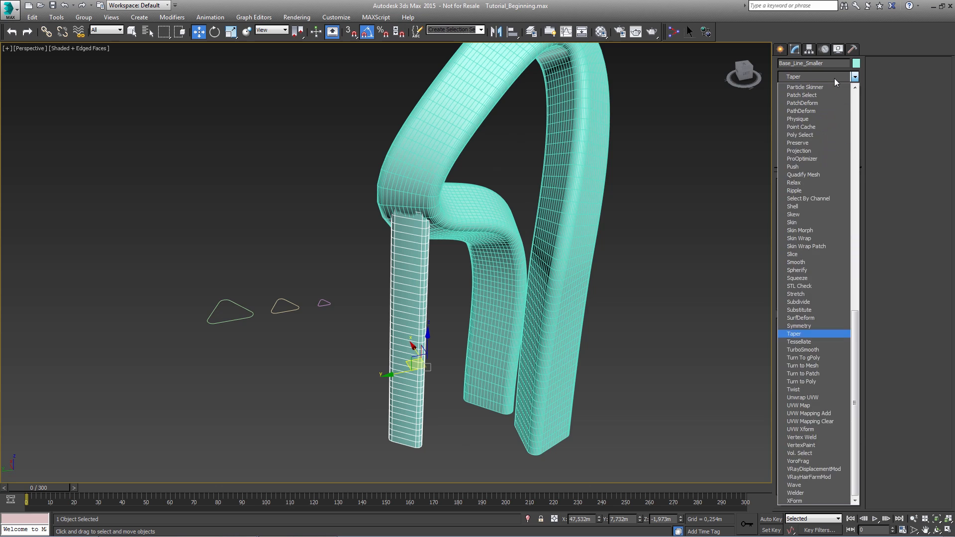
key(Return)
alt+middle_drag(491, 338, 552, 348)
Move the Taper modifier's center to the outer side of the small column and raise it to about mid-height.
click(793, 89)
click(812, 105)
drag(310, 348, 372, 430)
alt+middle_drag(432, 405, 477, 398)
drag(395, 398, 393, 258)
alt+middle_drag(405, 306, 426, 309)
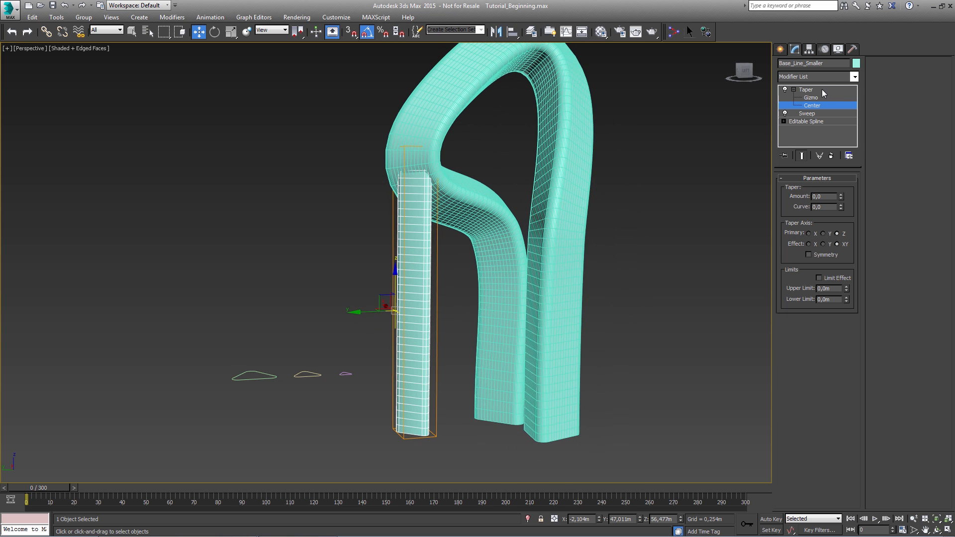
click(822, 89)
Set the Taper curve to -3.29 and adjust its amount so the small column flares out at its base.
alt+middle_drag(550, 306, 485, 326)
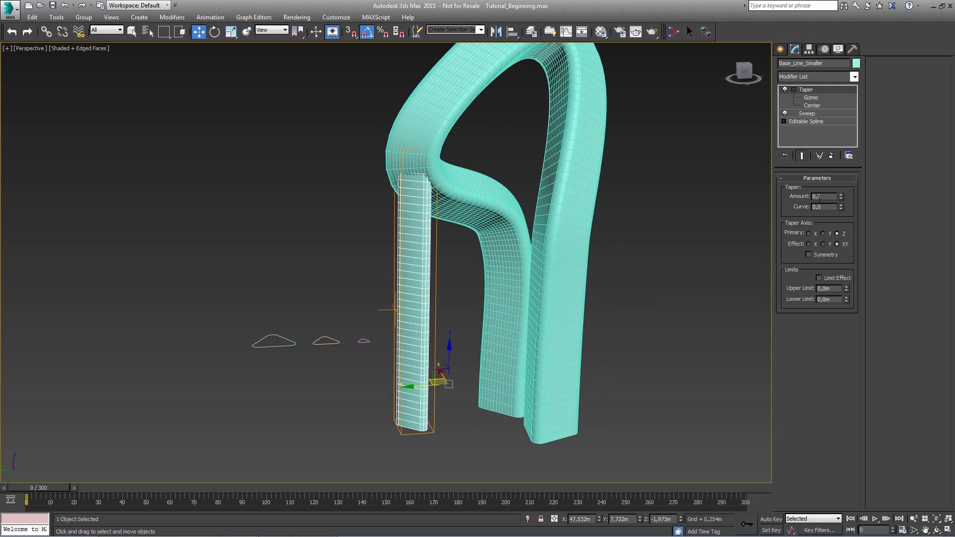
drag(840, 197, 849, 149)
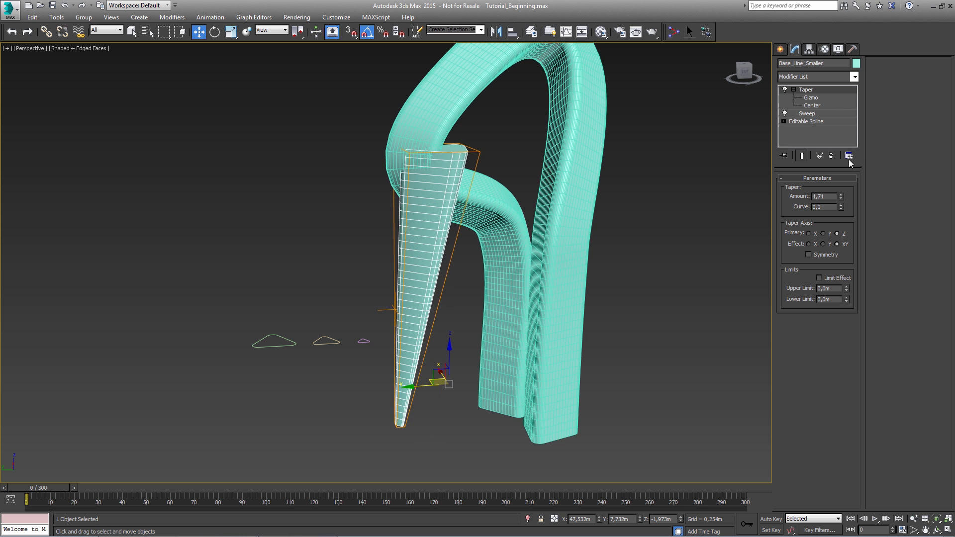
drag(842, 209, 840, 372)
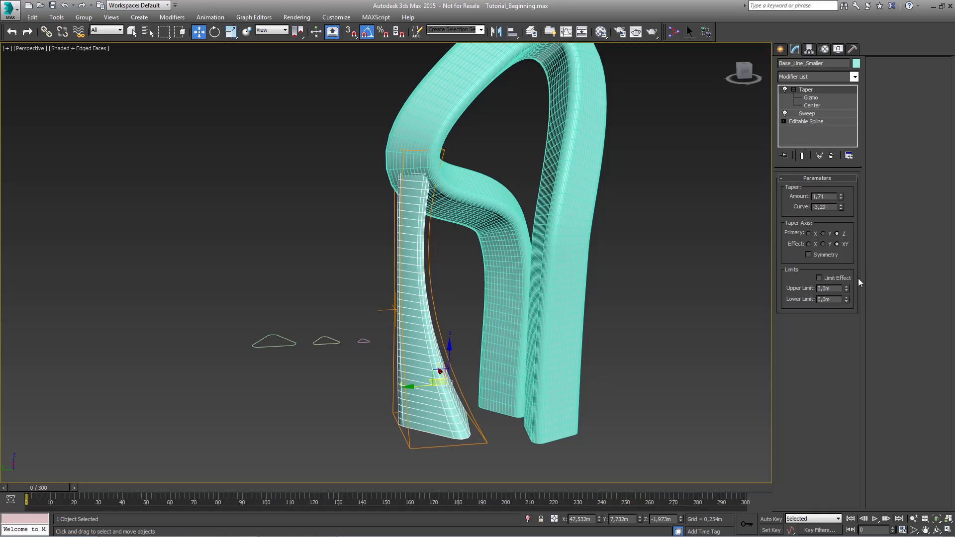
drag(841, 197, 845, 189)
alt+middle_drag(751, 233, 505, 313)
Shift the Taper center slightly to refine the small column's flare, and deselect the column.
click(820, 106)
mouse_move(363, 319)
mouse_down()
mouse_move(376, 320)
mouse_move(356, 328)
mouse_up()
alt+middle_drag(418, 306, 431, 328)
click(804, 90)
click(794, 89)
scroll(470, 366, down, 3)
click(586, 268)
Examine the mesh density at the feet of the bigger looping tower and the neighbouring flared column.
alt+middle_drag(519, 310, 485, 330)
scroll(486, 330, up, 4)
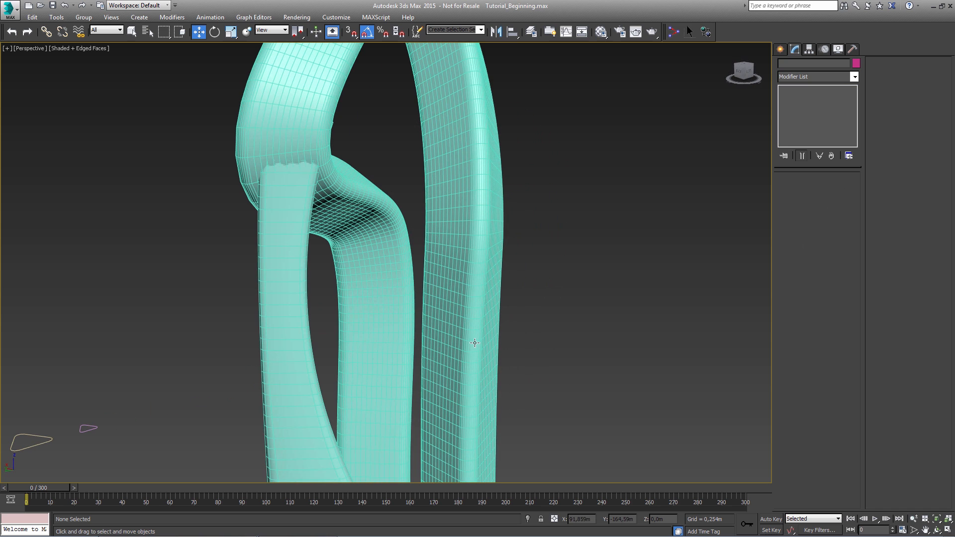
middle_drag(447, 412, 448, 299)
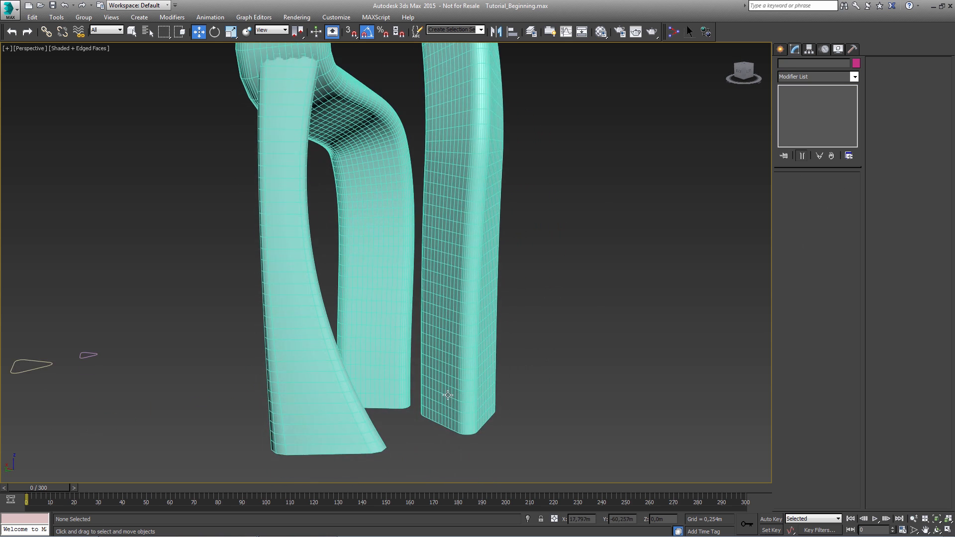
scroll(449, 408, up, 4)
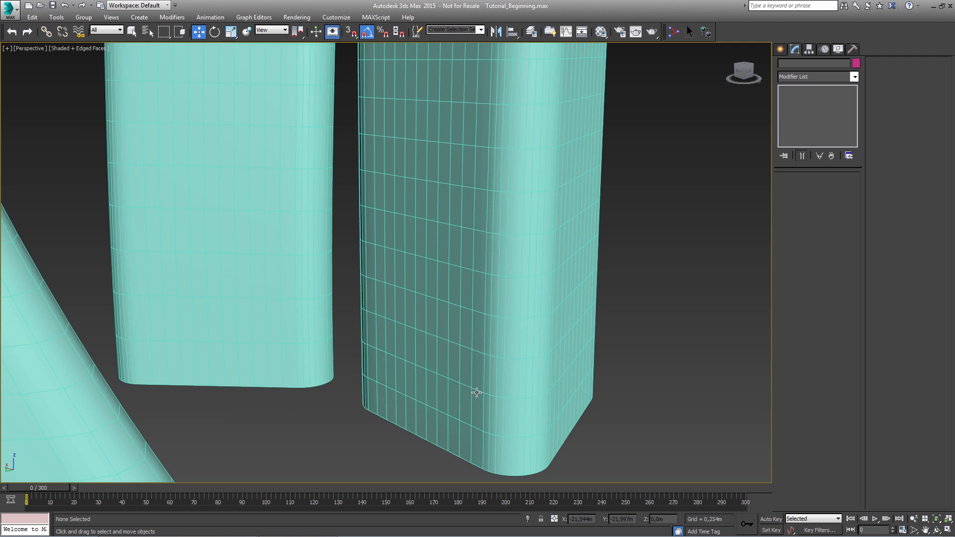
middle_drag(476, 393, 454, 380)
click(453, 376)
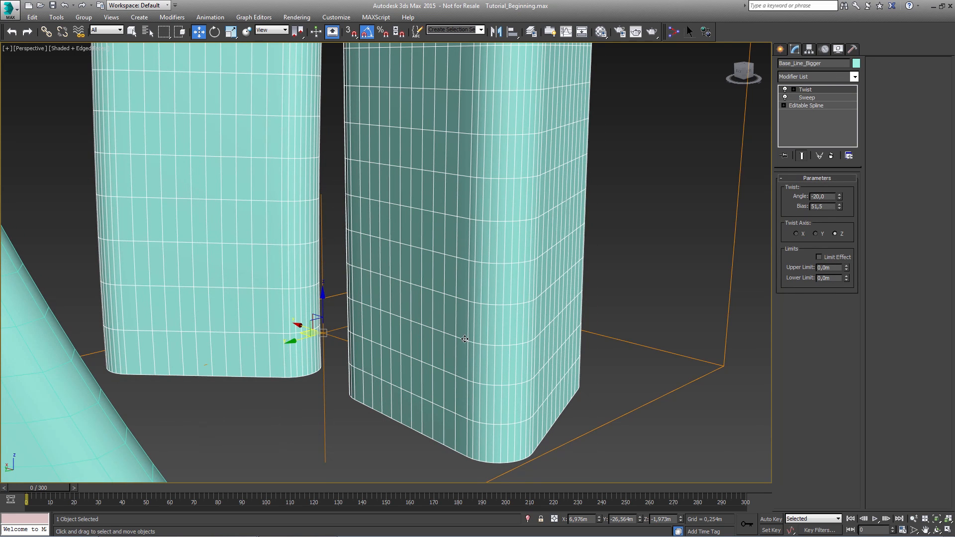
middle_drag(465, 339, 495, 320)
scroll(566, 362, down, 3)
scroll(567, 361, down, 3)
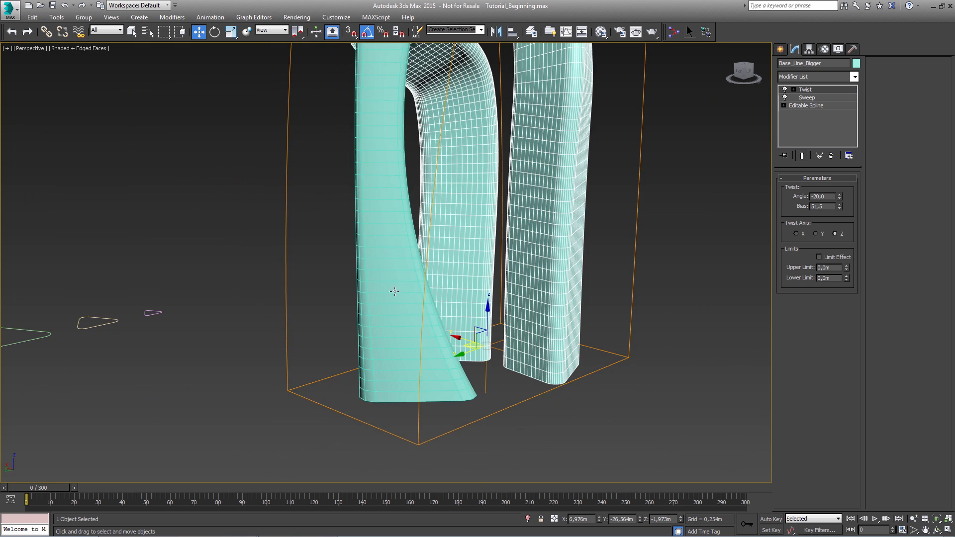
middle_drag(419, 296, 467, 295)
Set the interpolation steps of the largest rounded triangle, Base_Shape_Profile, to 4, checking the looping tower's rounded corners.
drag(93, 353, 34, 306)
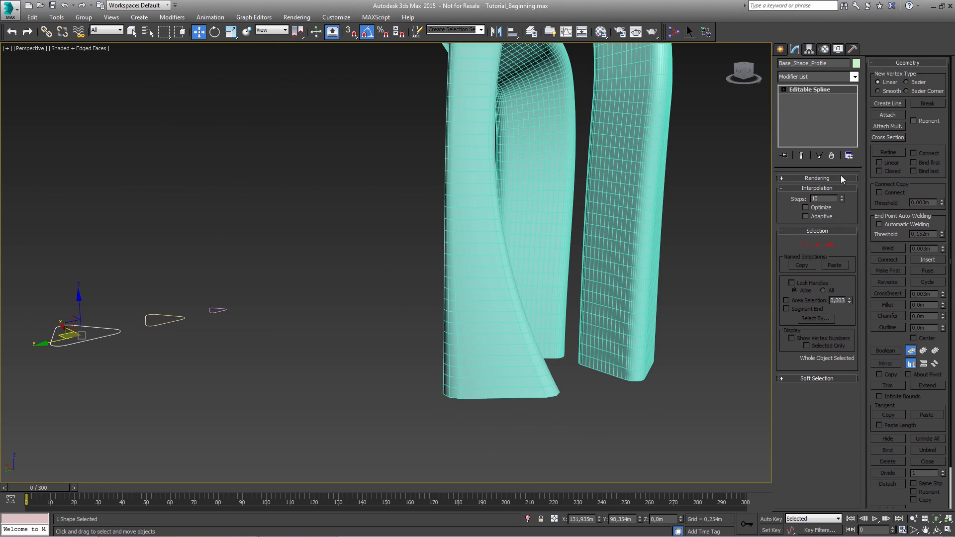
scroll(587, 315, up, 6)
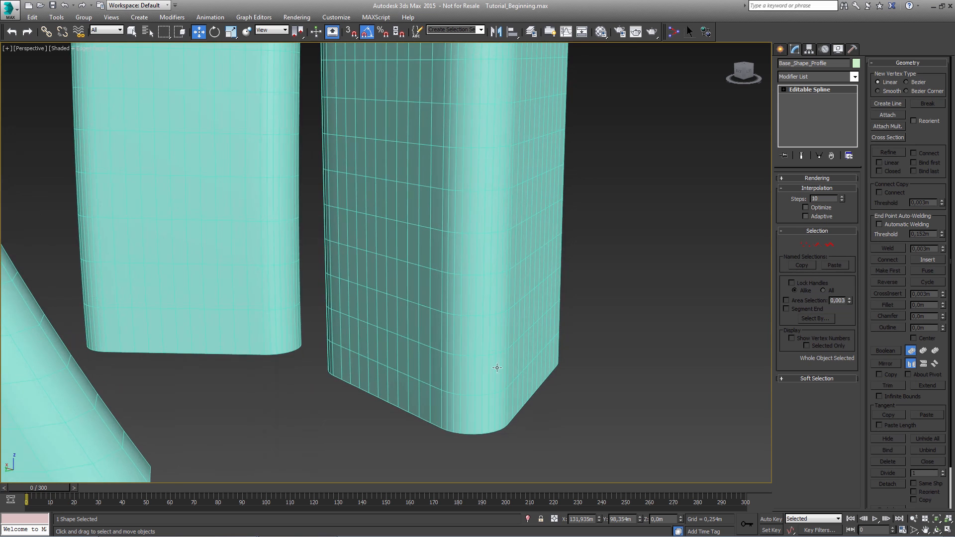
click(843, 200)
click(842, 200)
click(842, 201)
click(842, 200)
click(842, 201)
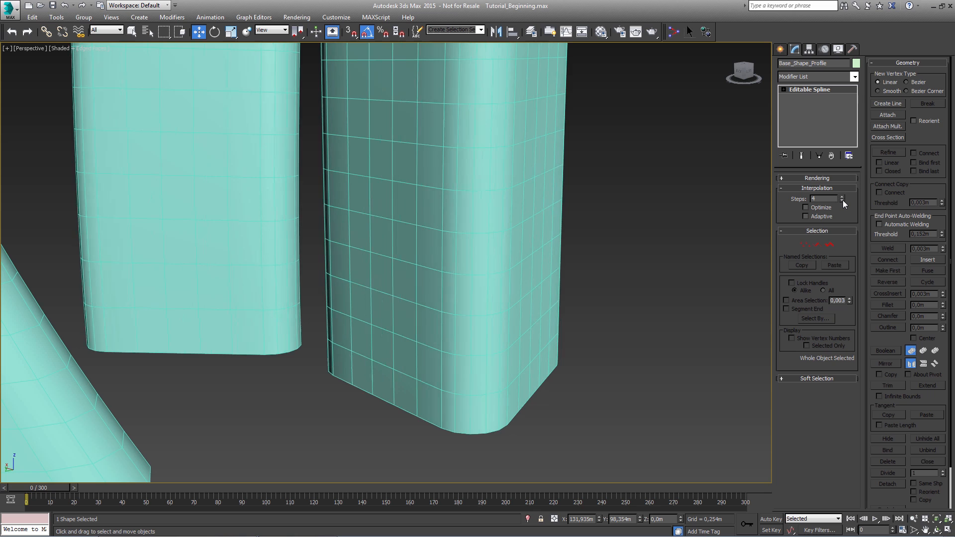
click(843, 200)
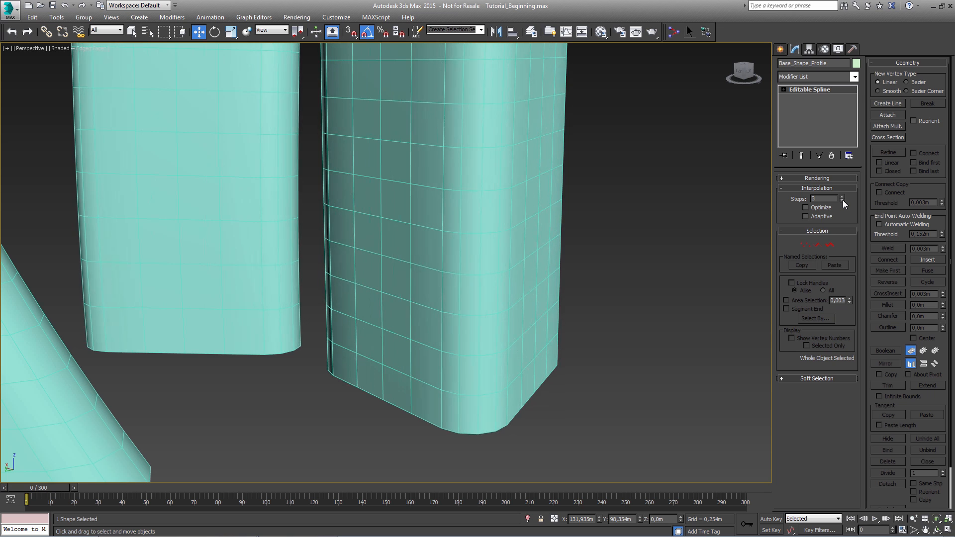
click(843, 198)
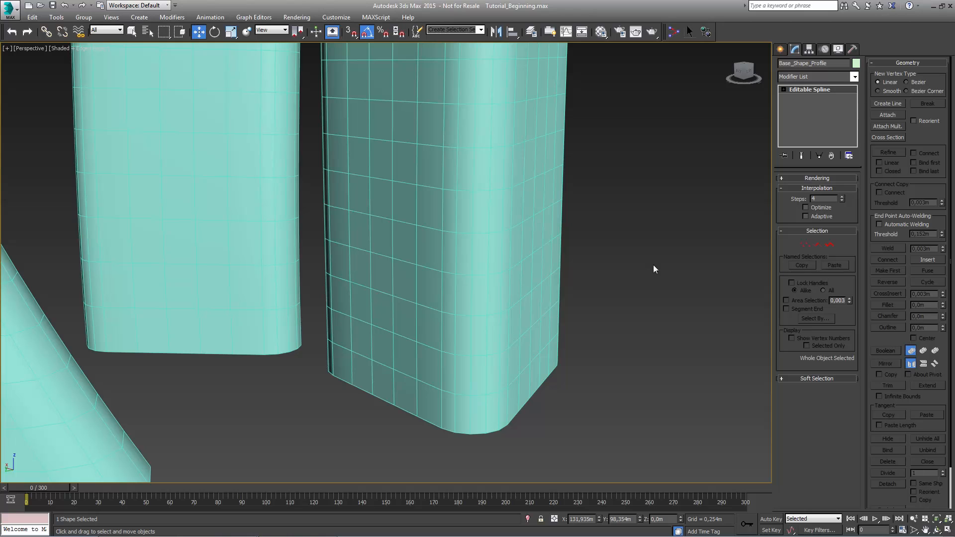
Enable Optimize in the interpolation of Base_Shape_Profile to drop the extra divisions on its straight sides, and deselect the profile.
middle_drag(496, 372, 485, 378)
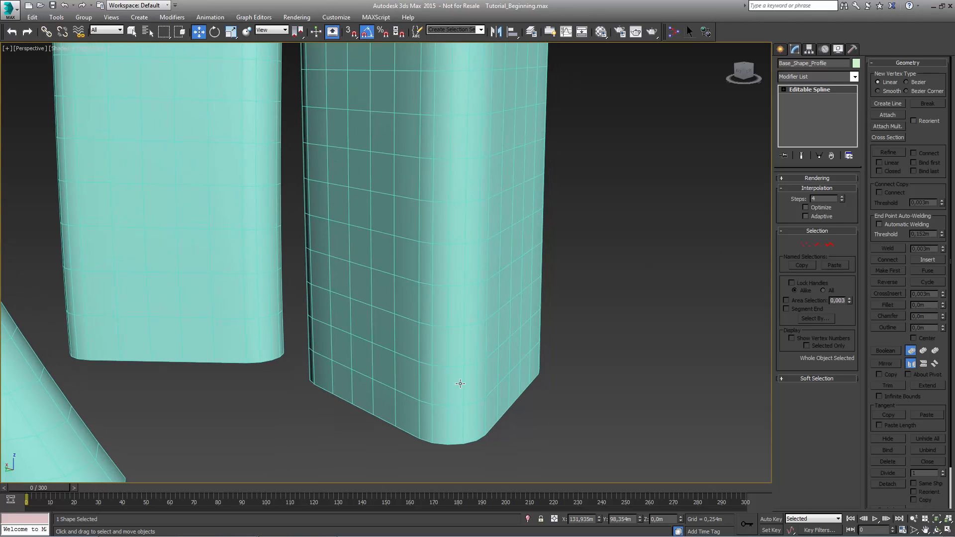
middle_drag(433, 337, 460, 267)
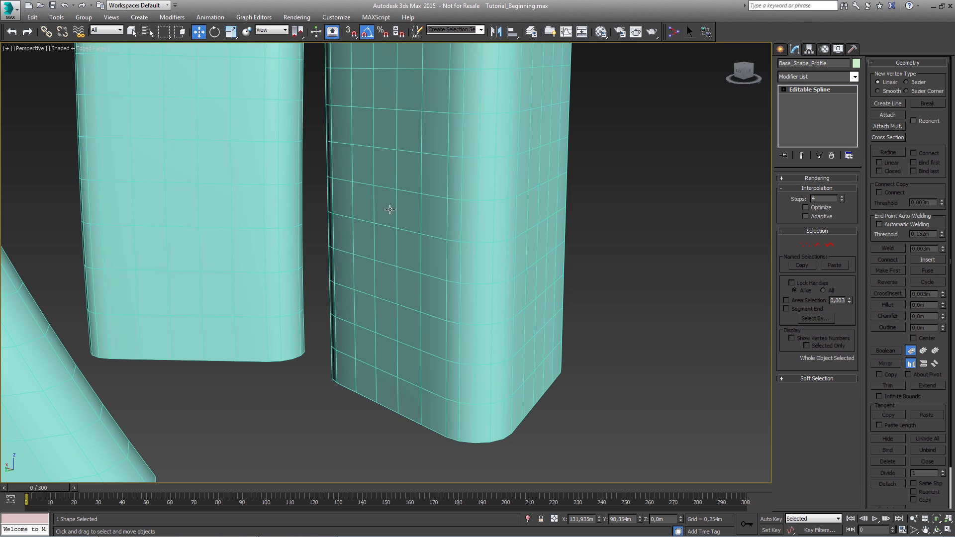
click(805, 207)
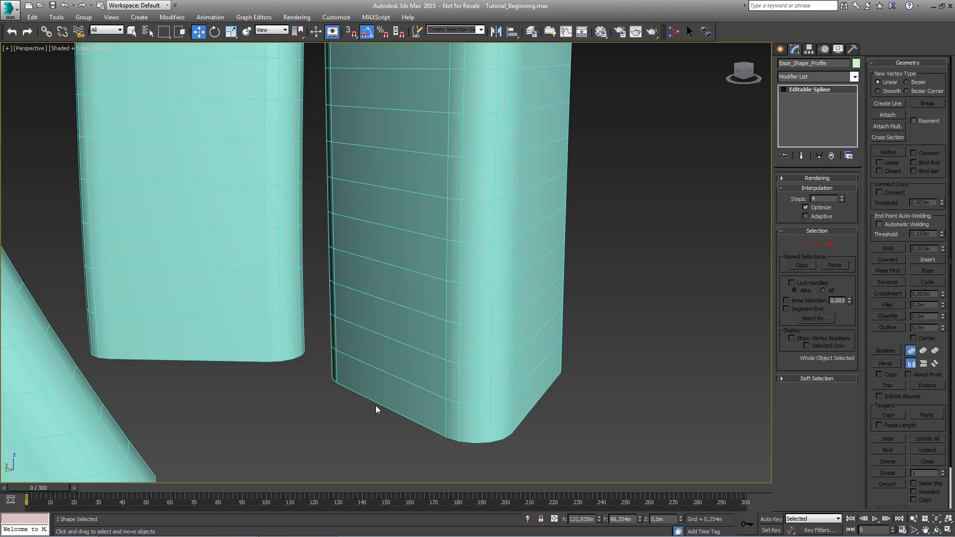
alt+middle_drag(388, 397, 495, 355)
scroll(495, 356, down, 8)
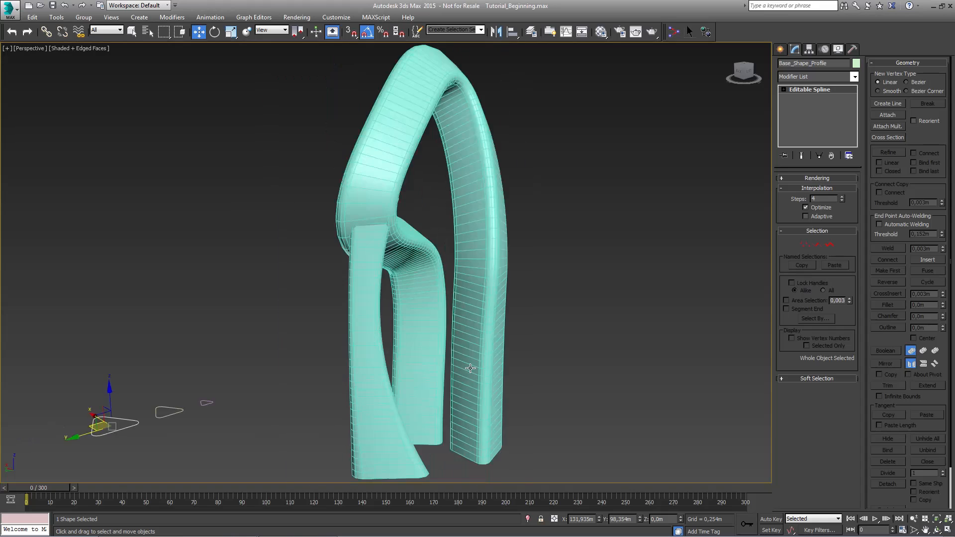
alt+middle_drag(468, 345, 503, 342)
scroll(503, 343, down, 3)
click(567, 329)
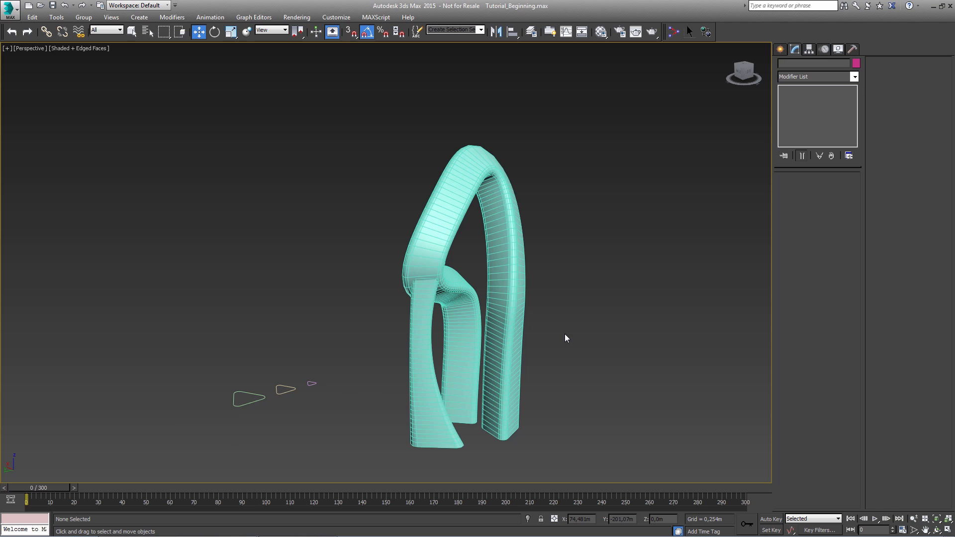
Move both swept tower objects, Base_Line_Bigger and Base_Line_Smaller, from the Helper layer to the Base Shape layer.
scroll(513, 324, up, 4)
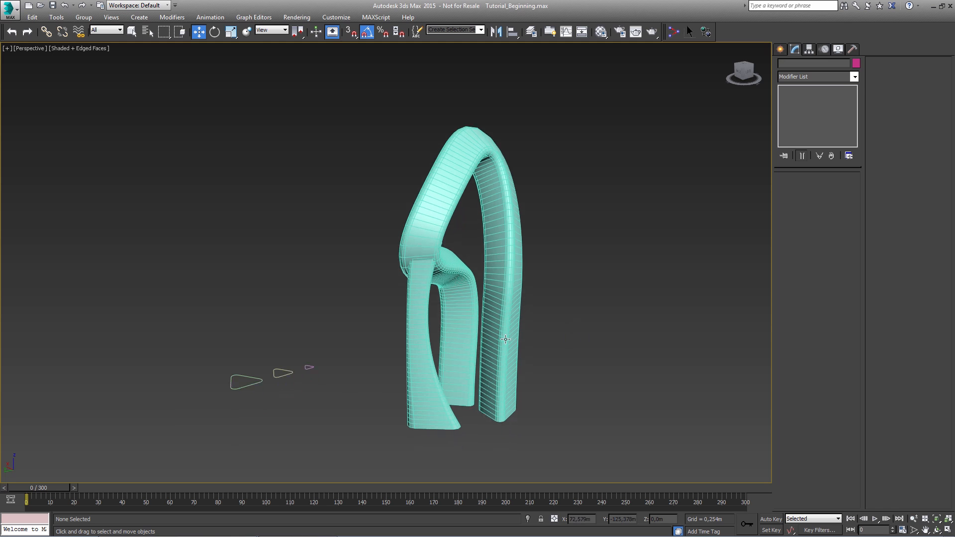
click(503, 318)
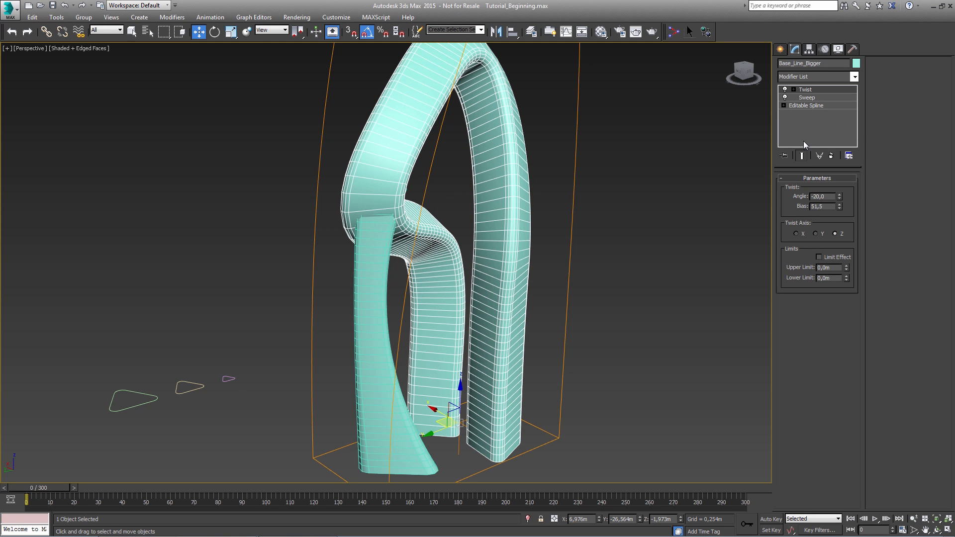
click(584, 292)
drag(583, 291, 285, 164)
middle_drag(422, 209, 420, 198)
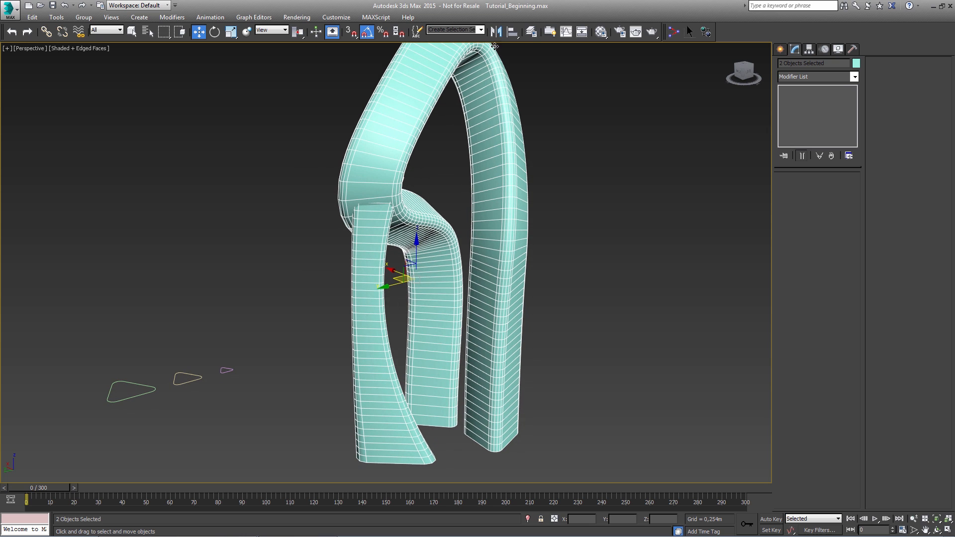
click(530, 32)
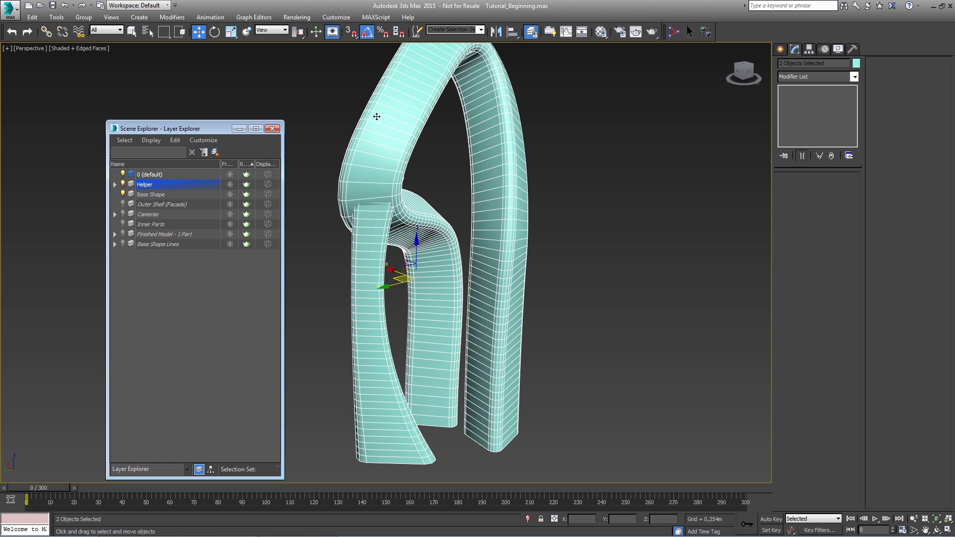
click(115, 184)
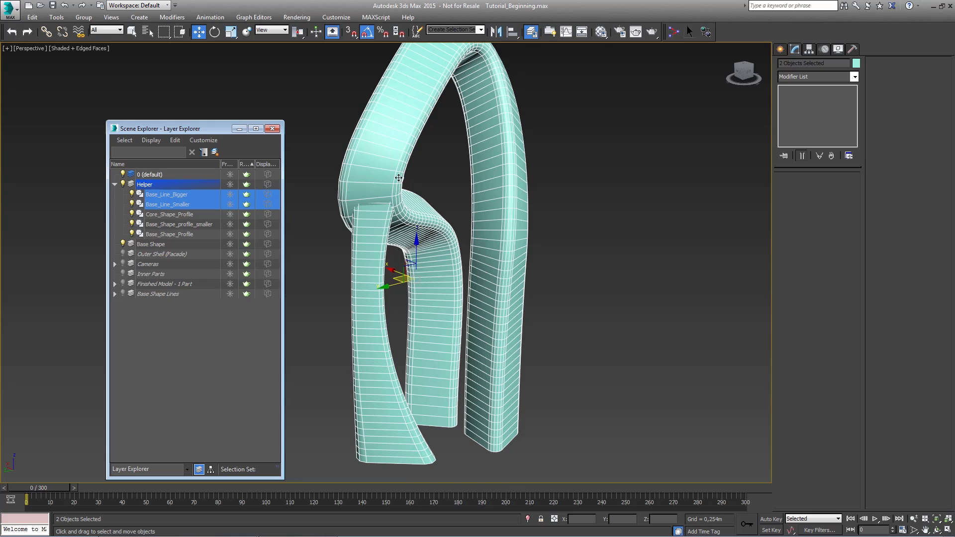
drag(175, 196, 163, 244)
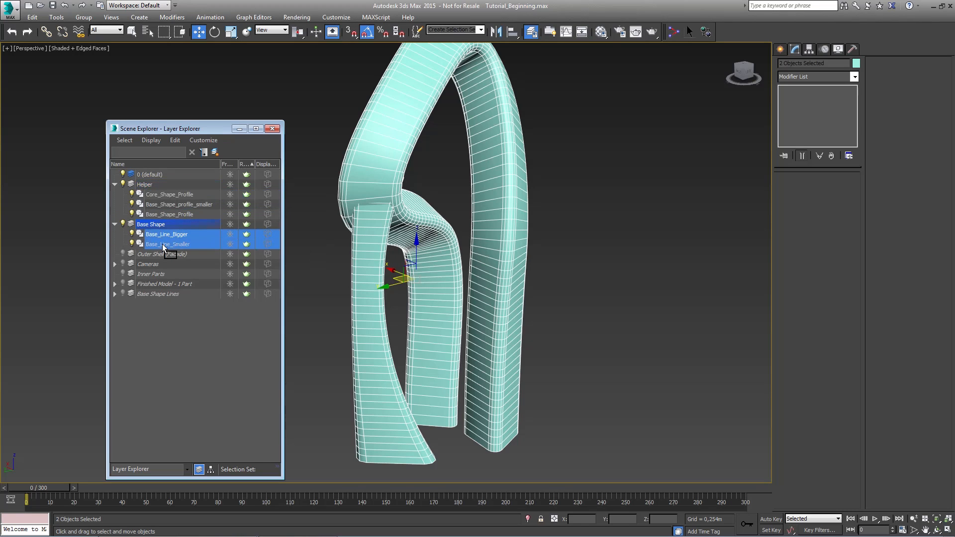
click(115, 184)
Rename the looping tower Base_Line_Bigger to Bigger Building.
click(390, 157)
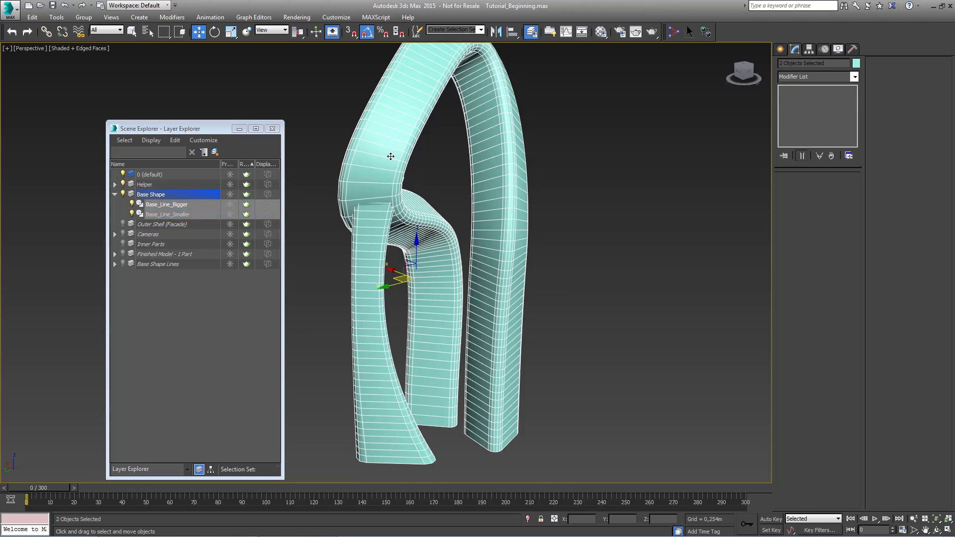
drag(824, 63, 727, 70)
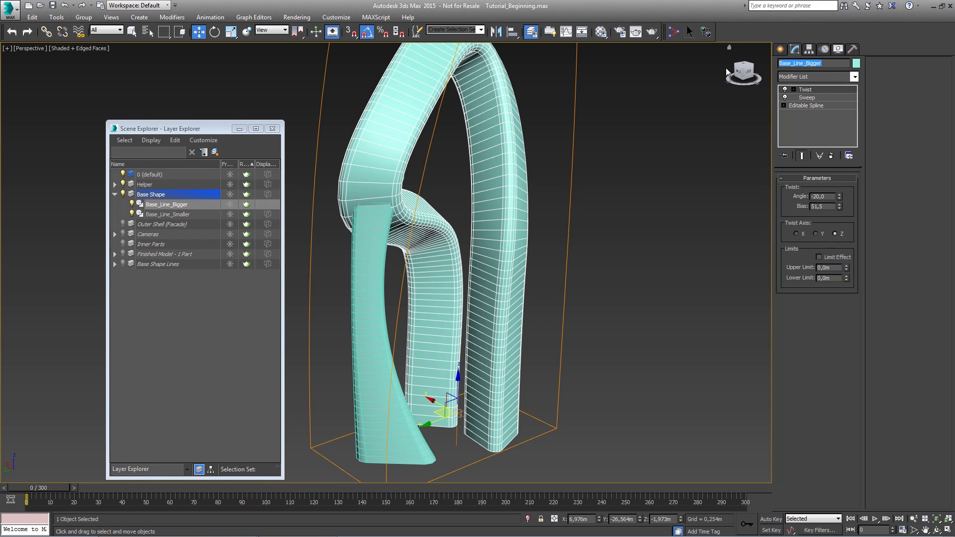
text(Bigger Building)
key(Return)
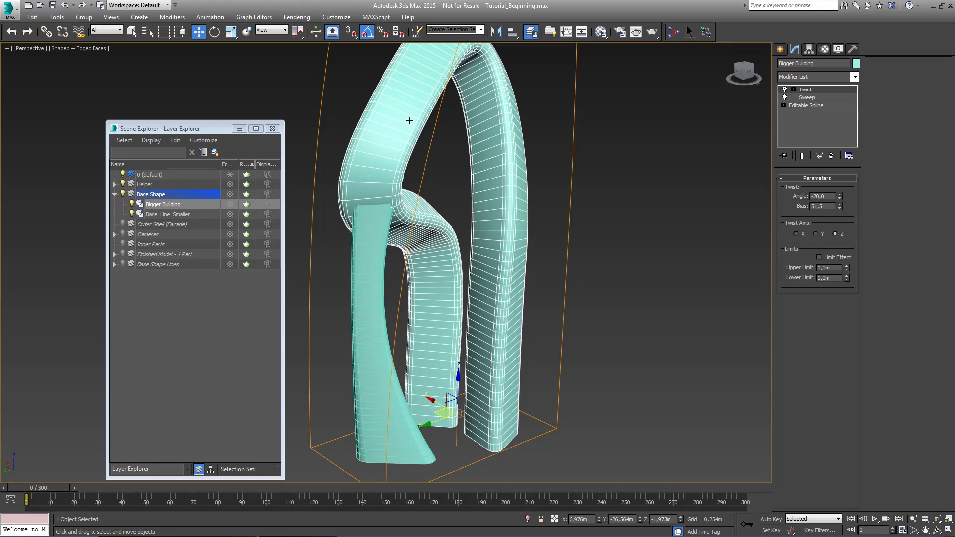
Hide the smaller flared column, Base_Line_Smaller.
click(190, 215)
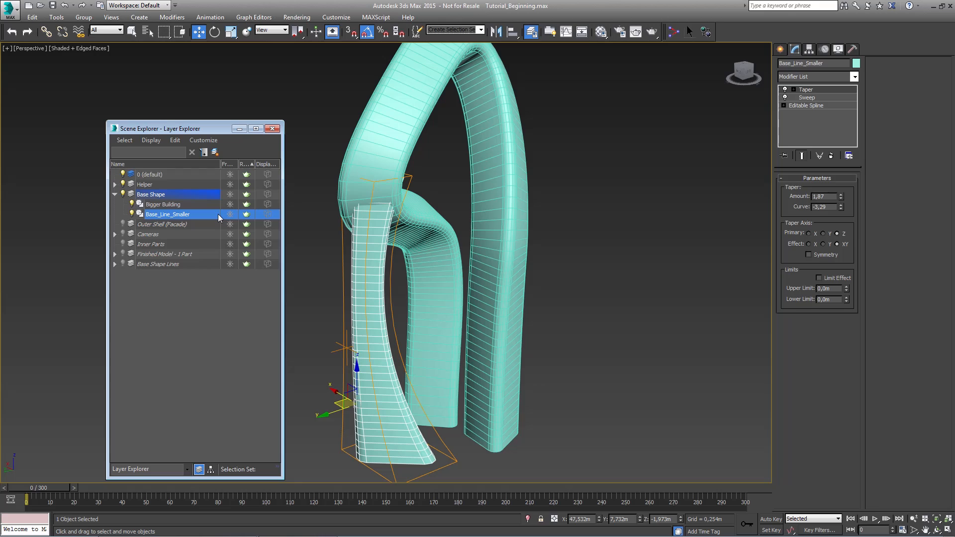
right_click(369, 250)
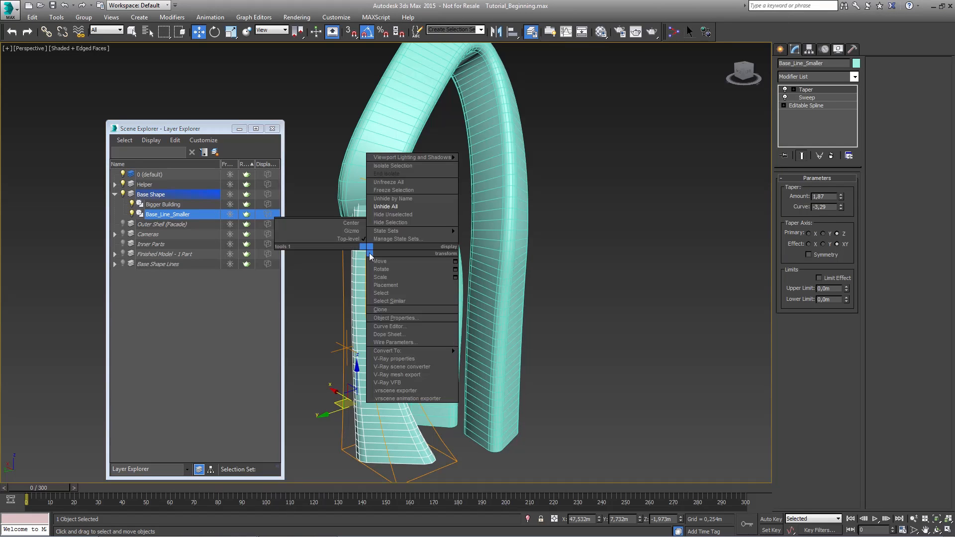
click(388, 223)
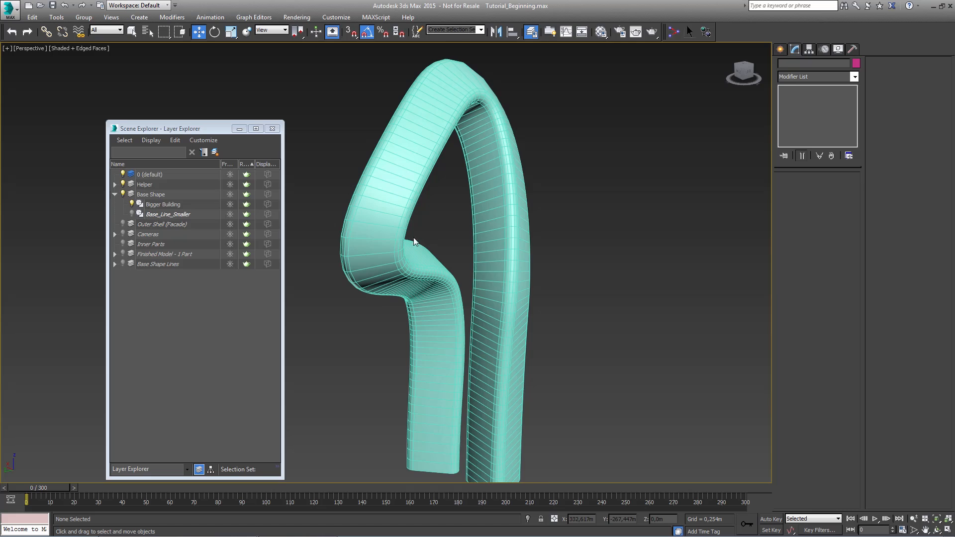
Clone the Bigger Building tower as an independent copy and name the copy Floors.
click(394, 187)
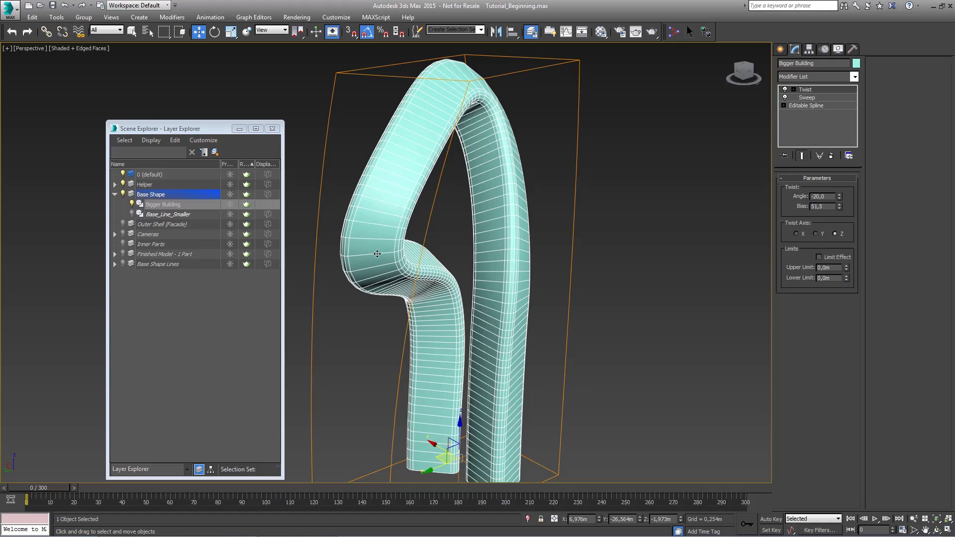
middle_drag(469, 309, 450, 283)
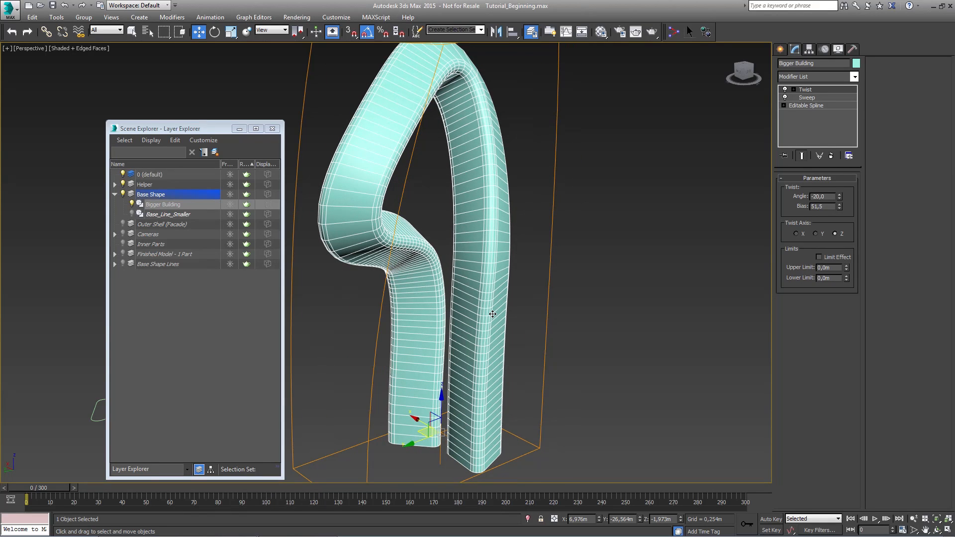
mouse_move(448, 283)
alt+middle_down()
mouse_move(438, 273)
mouse_move(445, 300)
alt+middle_up()
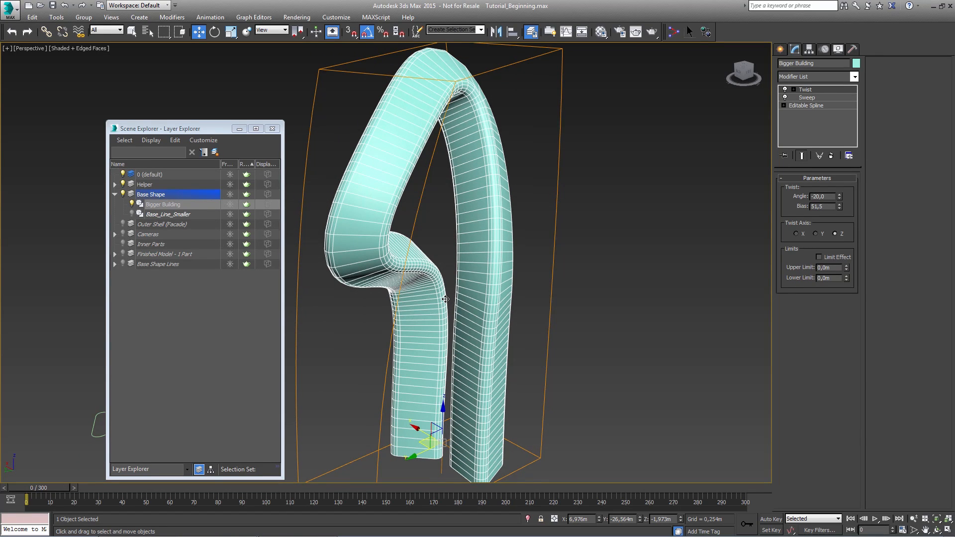
key(ctrl+v)
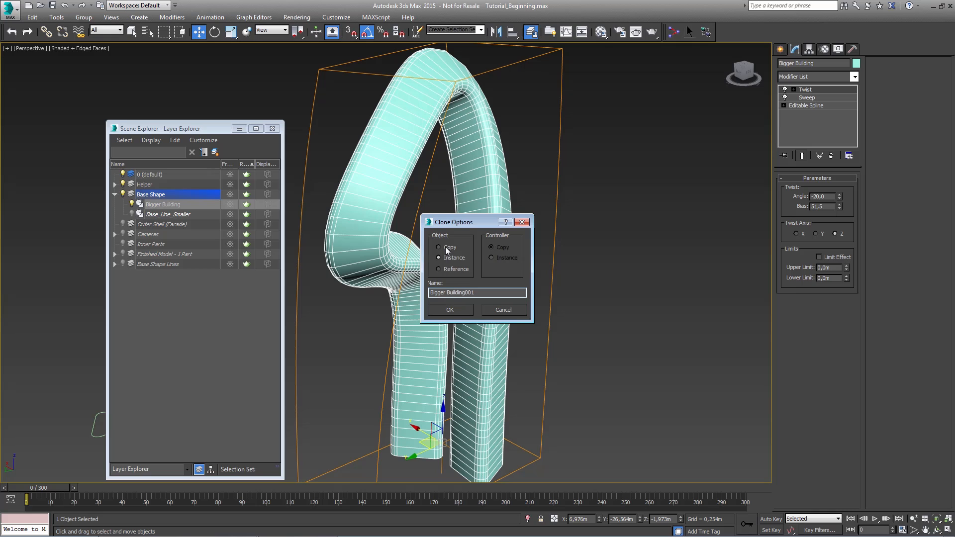
click(451, 309)
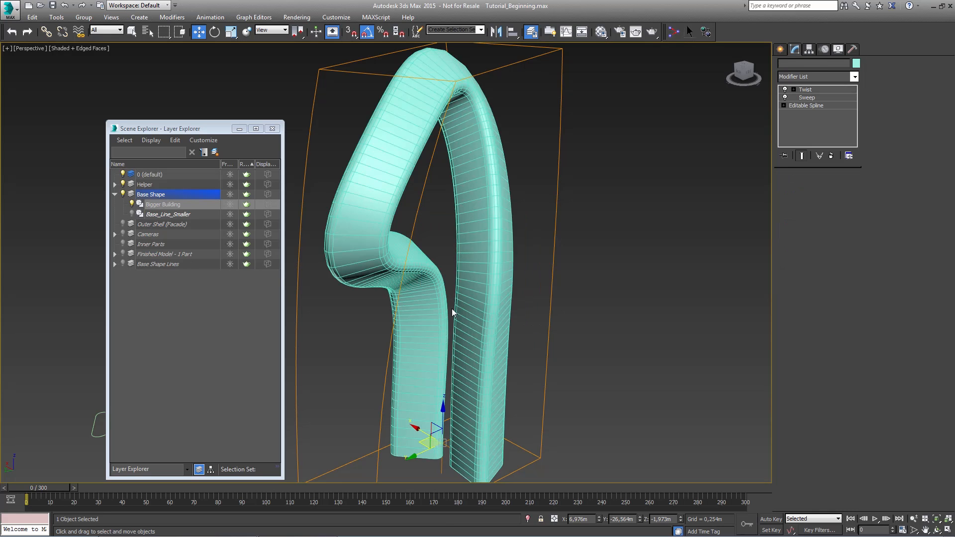
drag(836, 62, 711, 63)
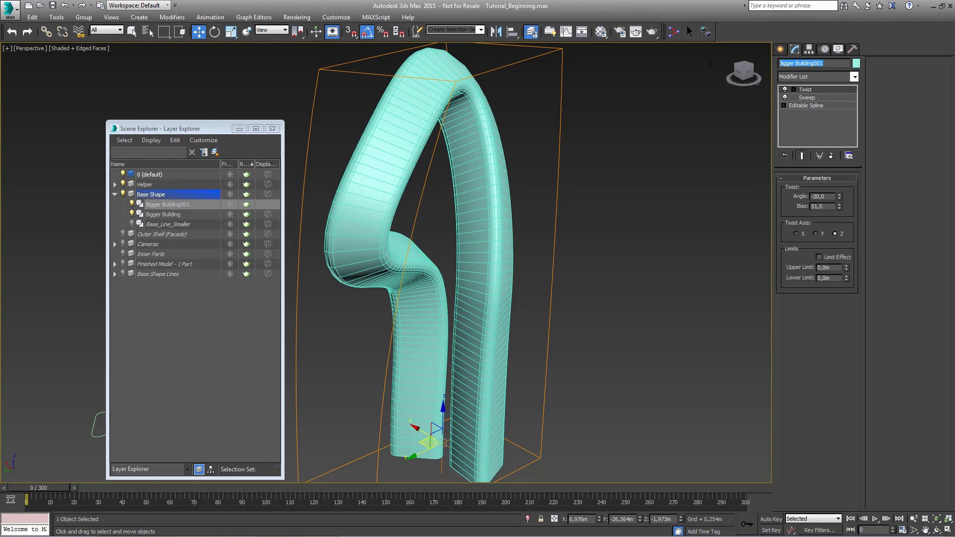
text(Fl)
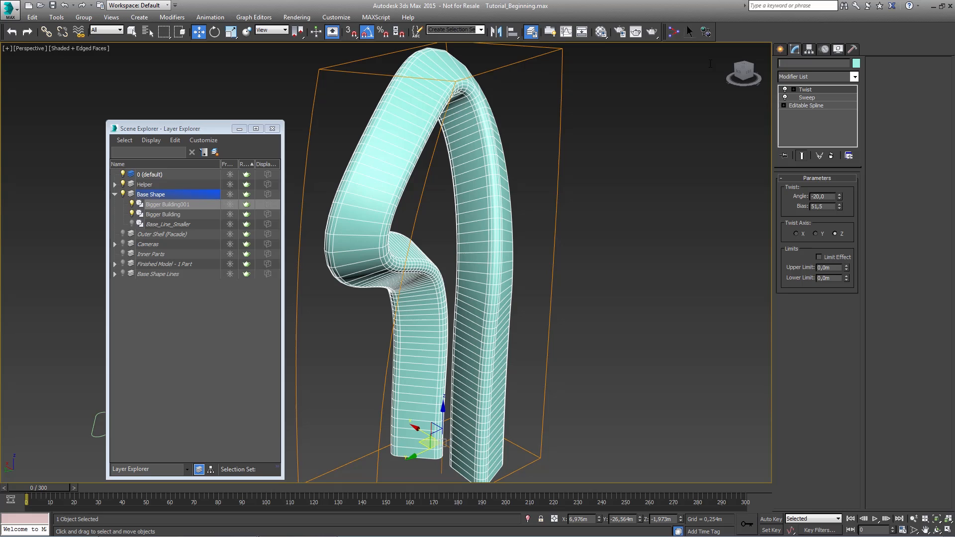
key(Return)
Clone Floors as a copy and name the new object Inner Parts.
key(ctrl+v)
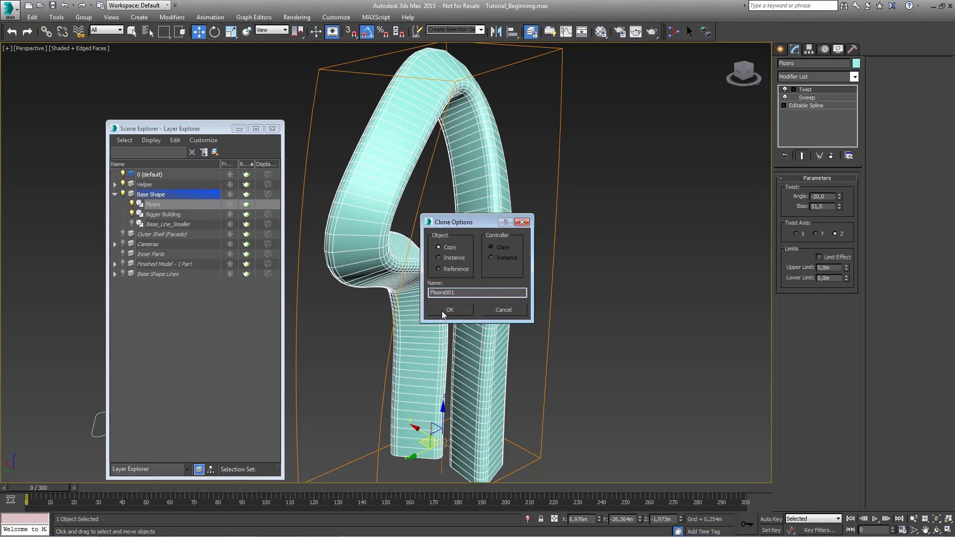
click(448, 310)
key(BackSpace)
text(Inner Parts)
key(Return)
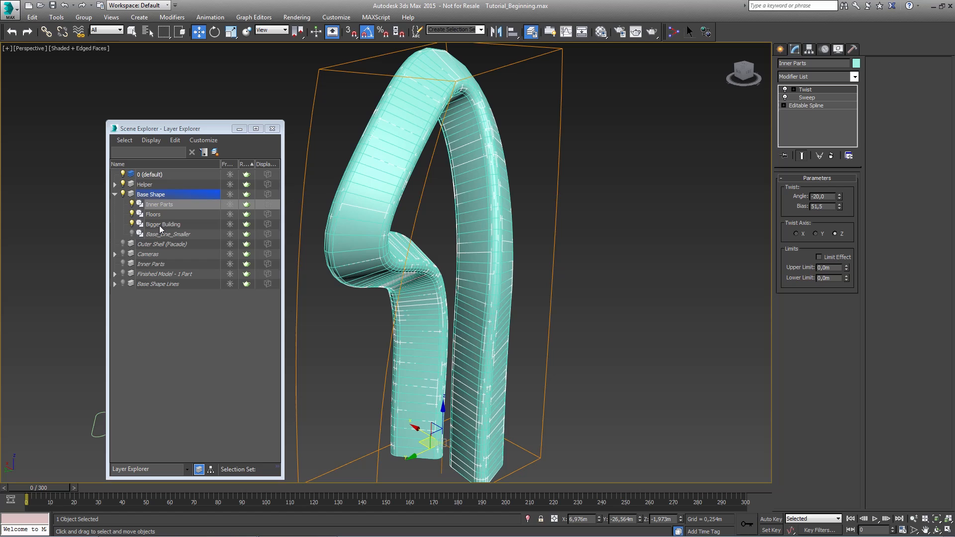
Clone Inner Parts as a copy and name the new object Facade.
key(ctrl+v)
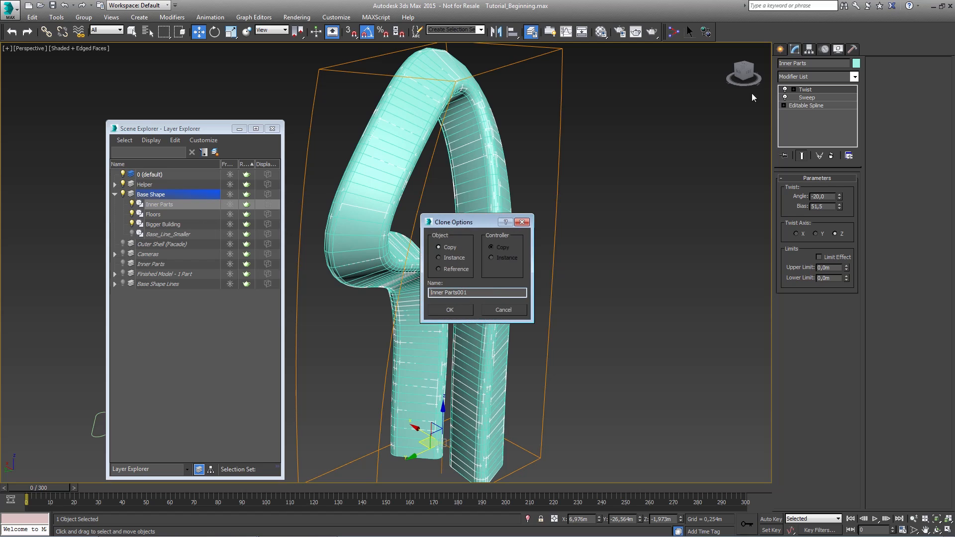
click(449, 310)
click(824, 61)
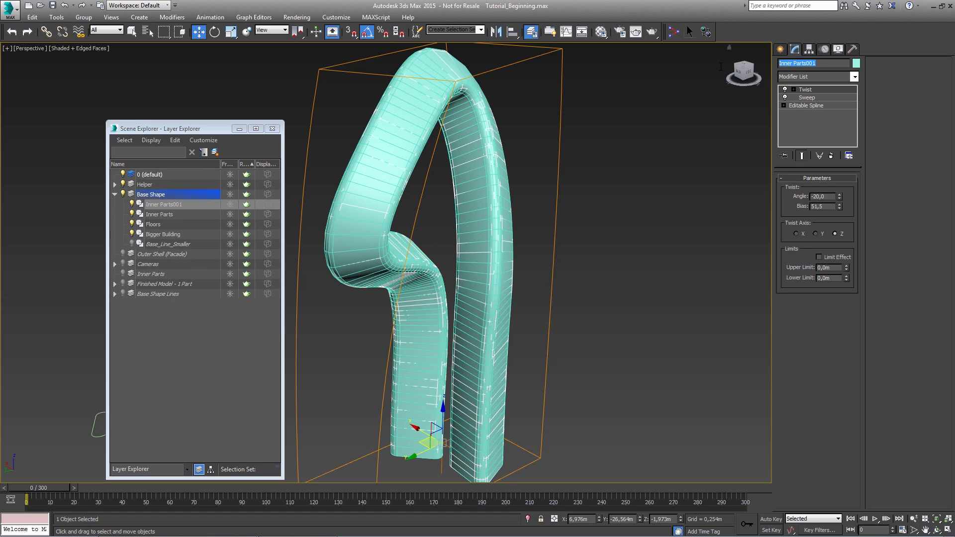
text(Facade)
key(Return)
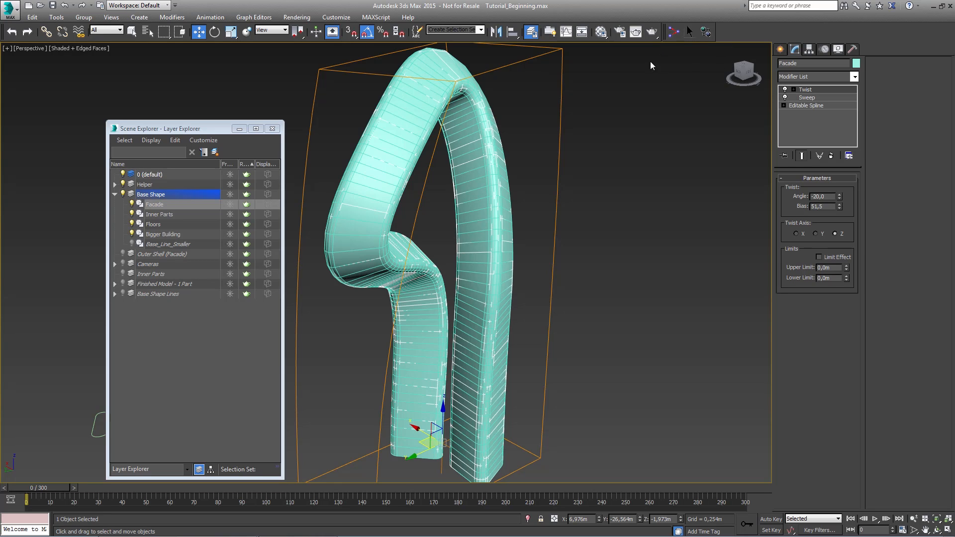
Hide Inner Parts, Facade and Bigger Building, keeping only the Floors tower shown and selected.
click(164, 235)
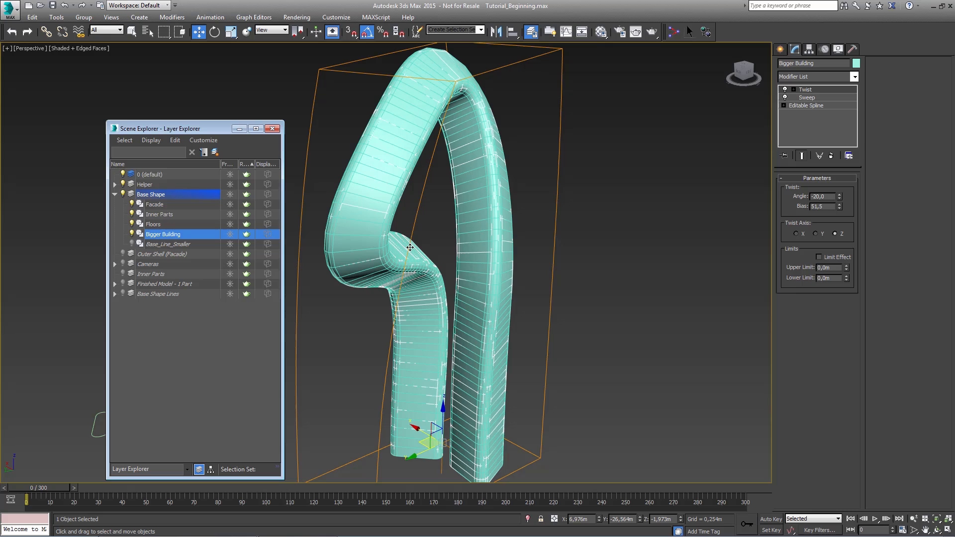
click(152, 225)
click(132, 214)
click(132, 204)
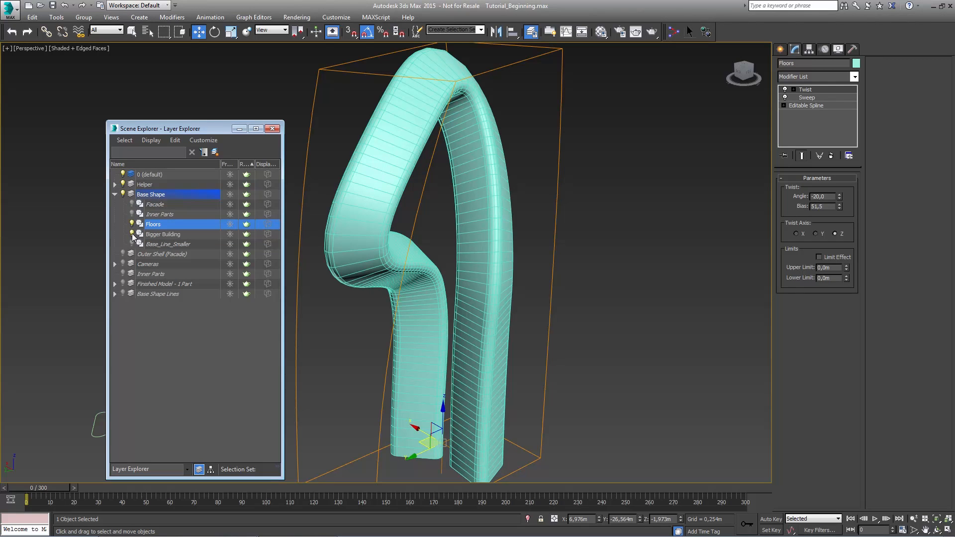
click(132, 234)
middle_drag(406, 244, 430, 273)
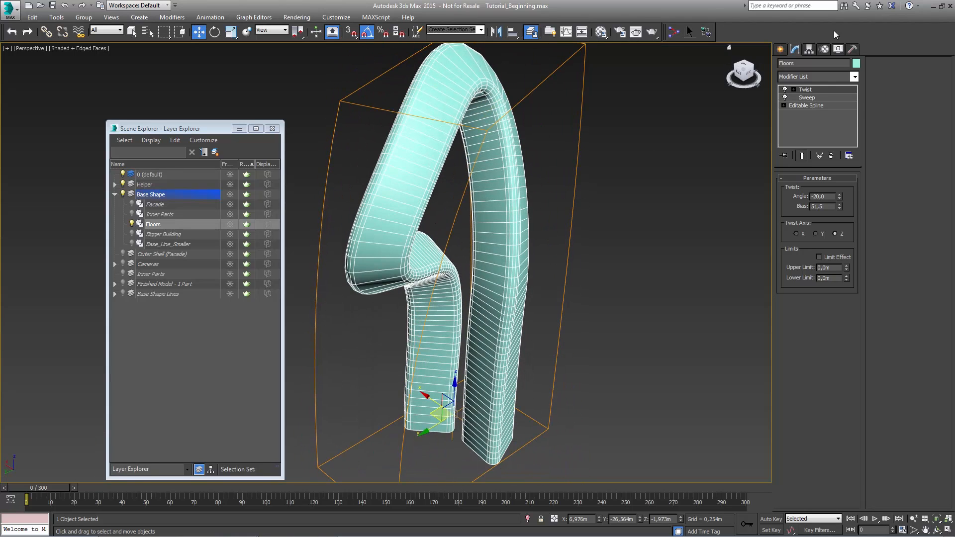
Draw a plane about 148 m long and 116 m wide around the tower's whole footprint in the Top view.
click(781, 48)
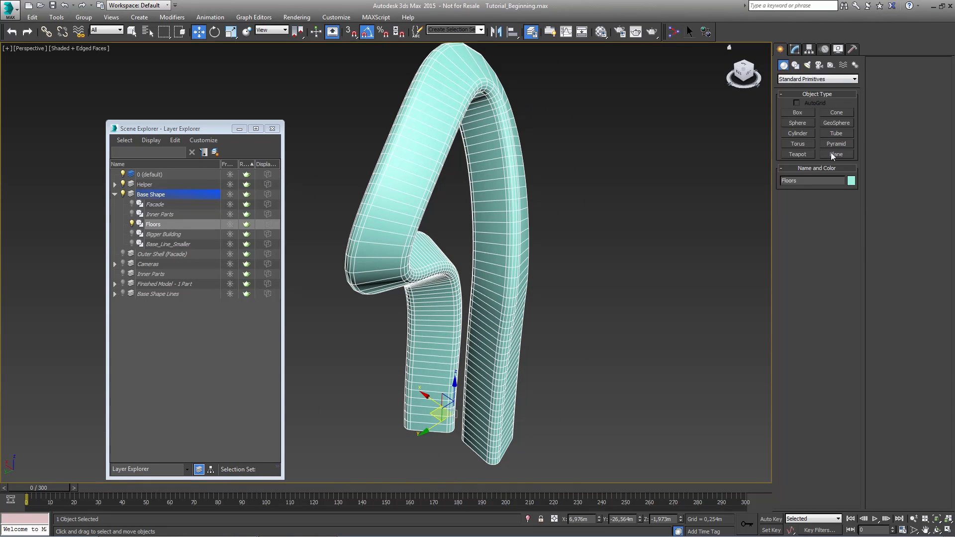
key(alt+w)
click(835, 155)
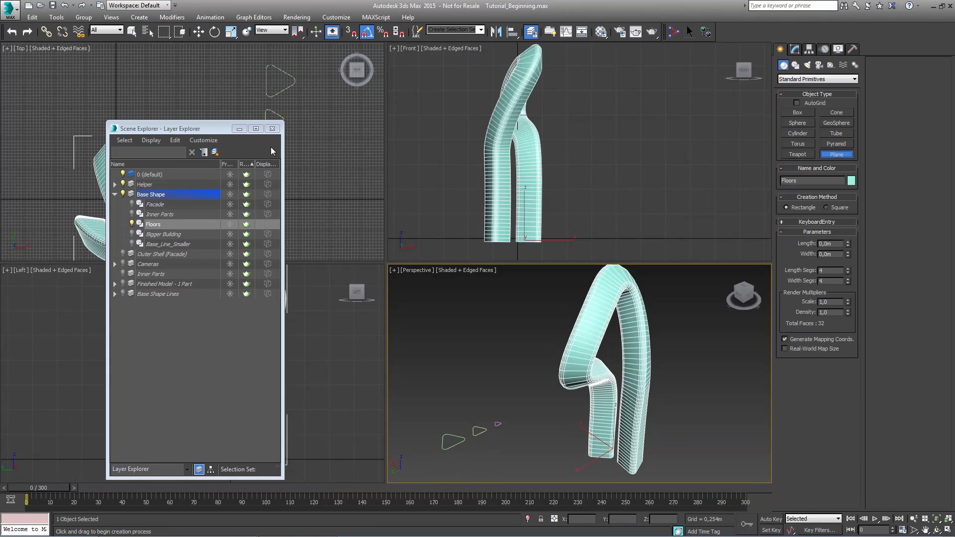
click(239, 129)
middle_drag(147, 184, 213, 122)
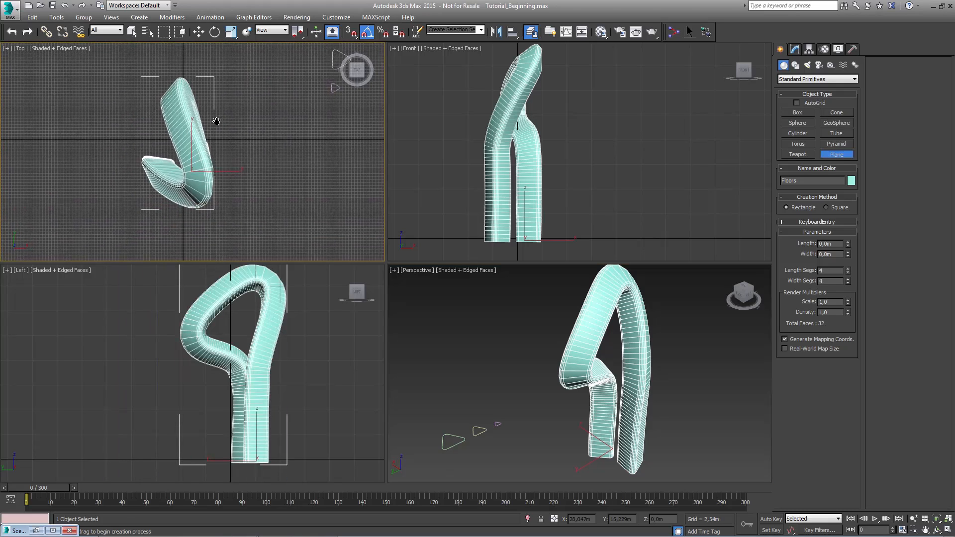
click(116, 65)
drag(115, 65, 249, 238)
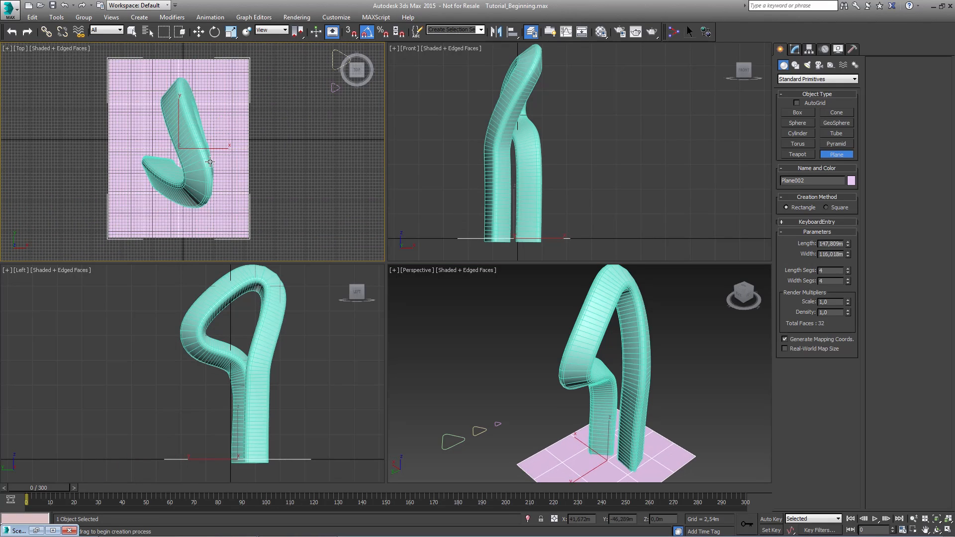
key(w)
click(796, 50)
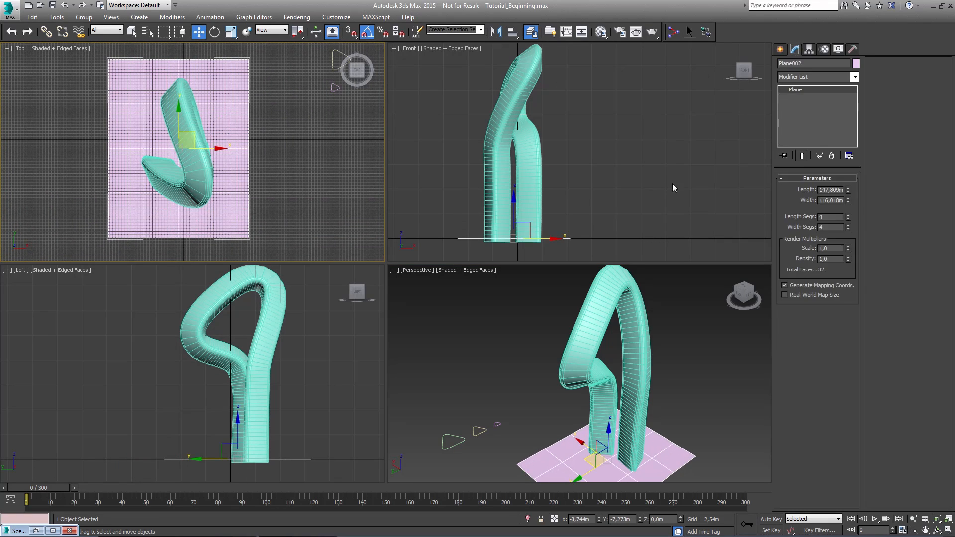
Set both the length and width segments of the plane under the tower to 1.
middle_drag(588, 362, 579, 359)
key(alt+w)
scroll(503, 251, up, 5)
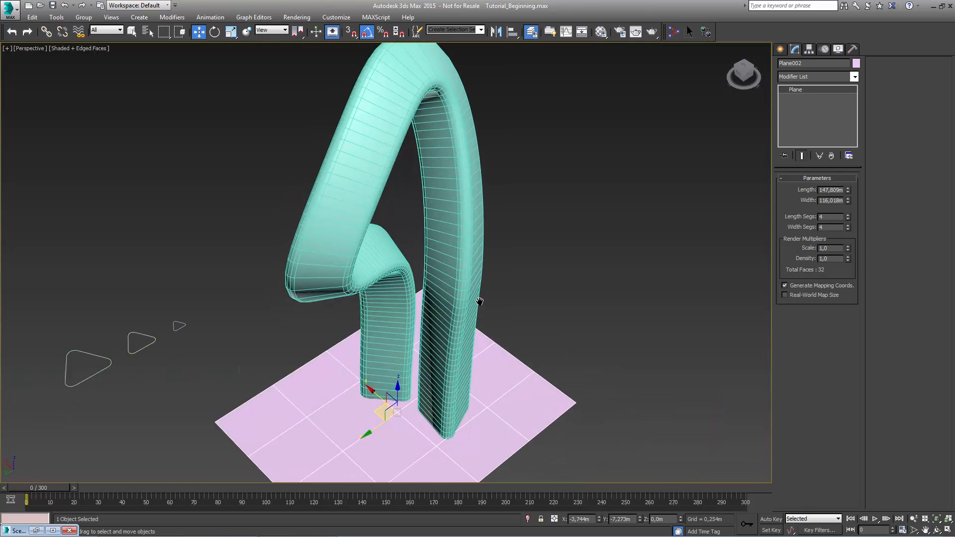
right_click(849, 216)
right_click(849, 227)
middle_drag(459, 265, 460, 243)
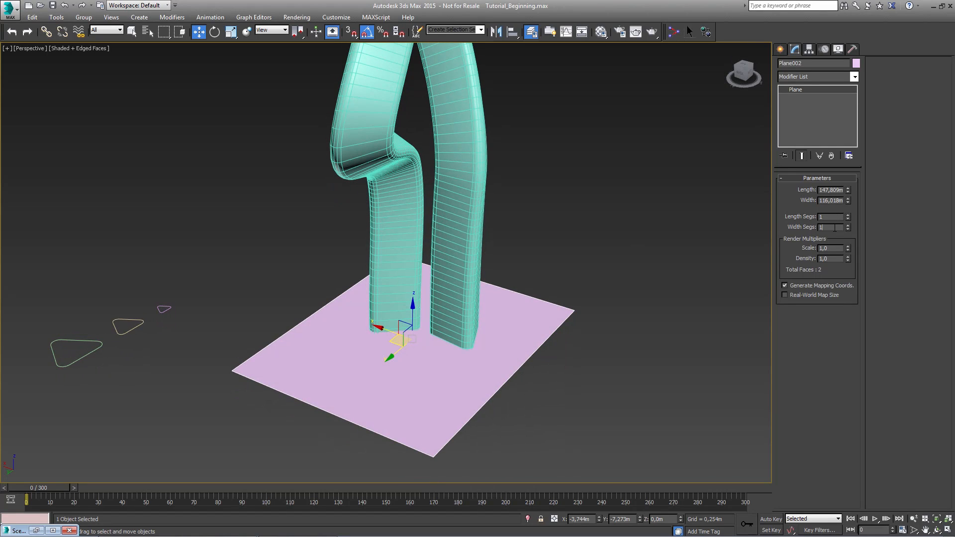
Apply a Shell modifier to the plane and set its outer amount to 0 m.
click(802, 78)
text(sh)
key(Return)
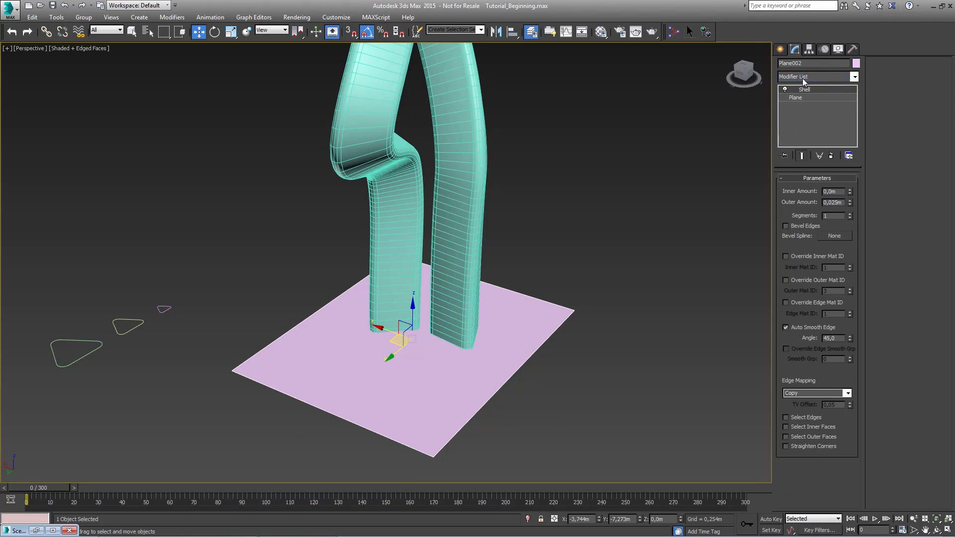
alt+middle_drag(530, 274, 515, 252)
scroll(516, 252, up, 5)
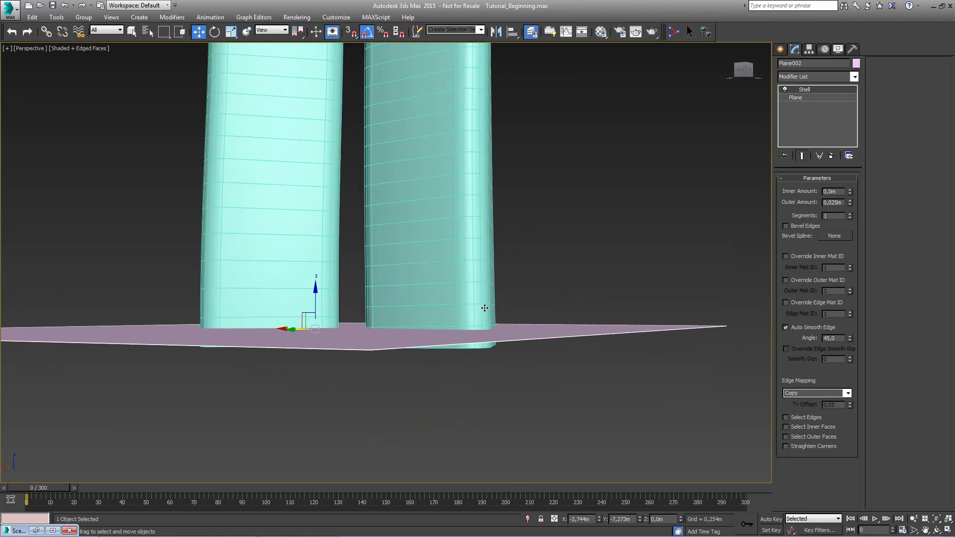
double_click(836, 203)
text(0)
key(Return)
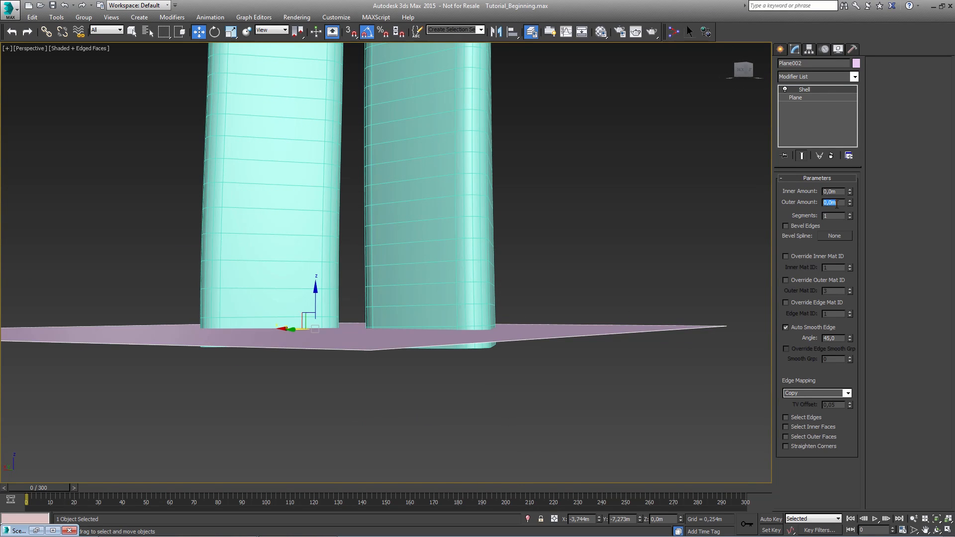
Set the Shell's inner amount to 0,5 m to thicken the plane into a floor slab.
click(840, 194)
double_click(841, 191)
text(0,5)
key(Return)
alt+middle_drag(474, 234, 471, 343)
scroll(471, 343, down, 6)
alt+middle_drag(454, 279, 398, 276)
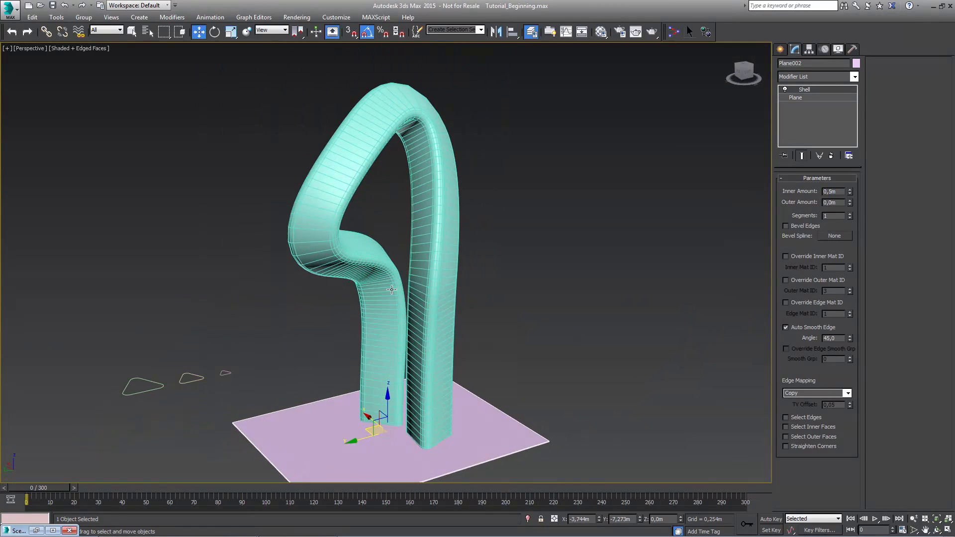
Set up an array of floor slab copies spaced 4,5 m apart along Z, with the preview turned on.
click(54, 18)
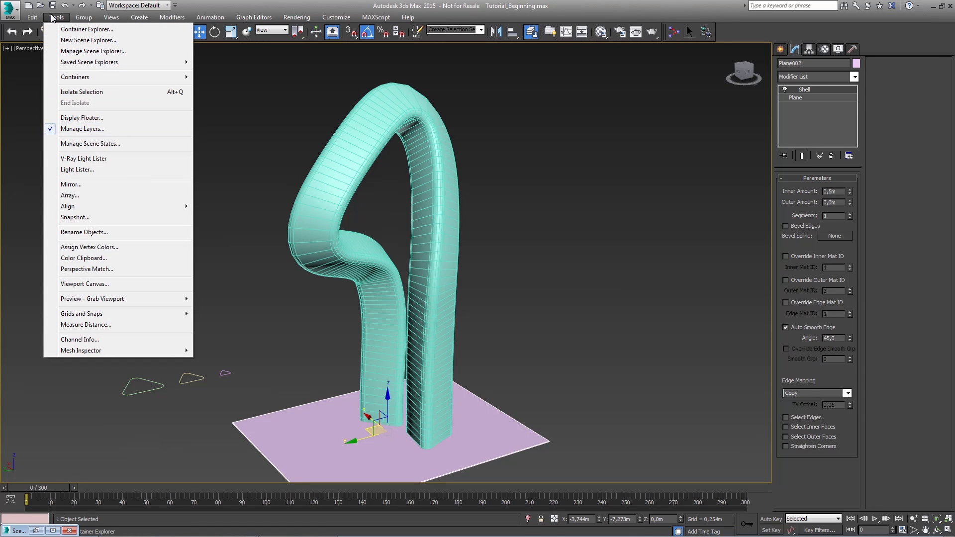
click(69, 195)
middle_drag(432, 386, 282, 360)
drag(421, 186, 518, 185)
middle_drag(242, 348, 278, 340)
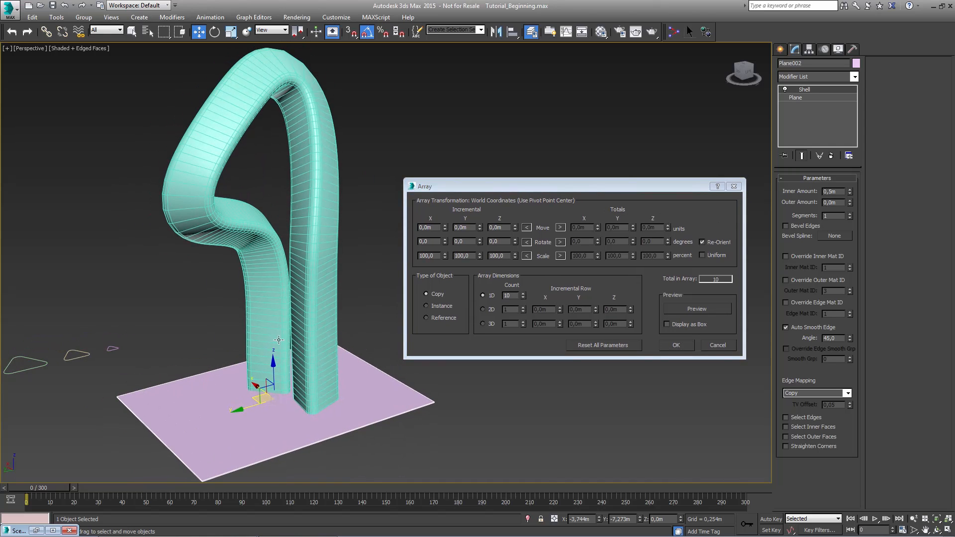
mouse_move(274, 363)
mouse_down()
mouse_move(278, 324)
mouse_move(279, 362)
mouse_up()
click(685, 308)
double_click(505, 228)
text(4,5)
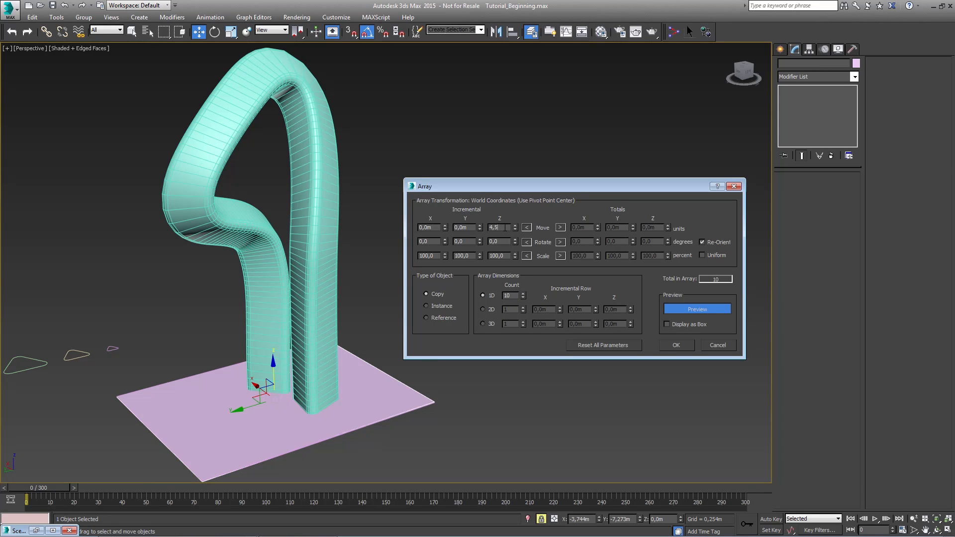
key(Return)
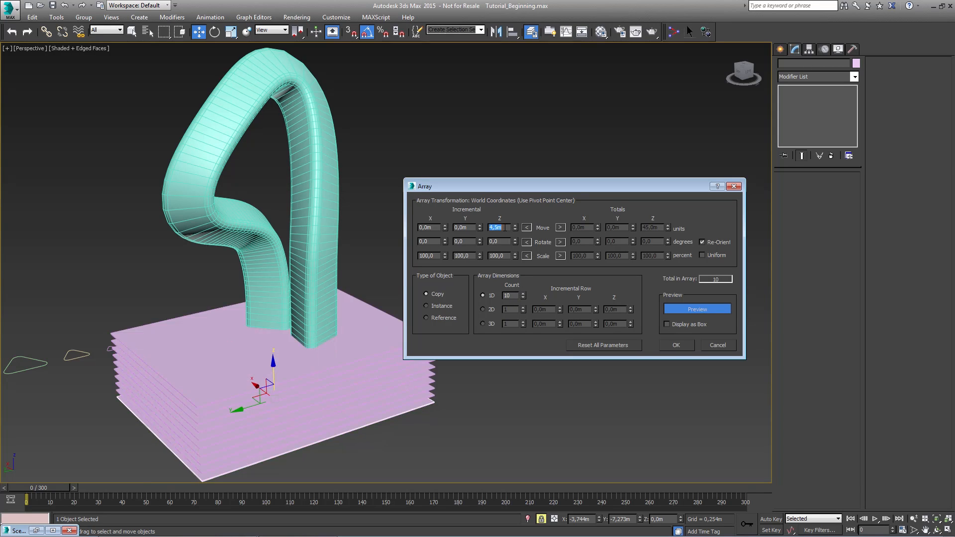
Raise the array's 1D count until the slabs reach 189 m, almost the tower's top, and create the copies.
alt+middle_drag(297, 321, 313, 309)
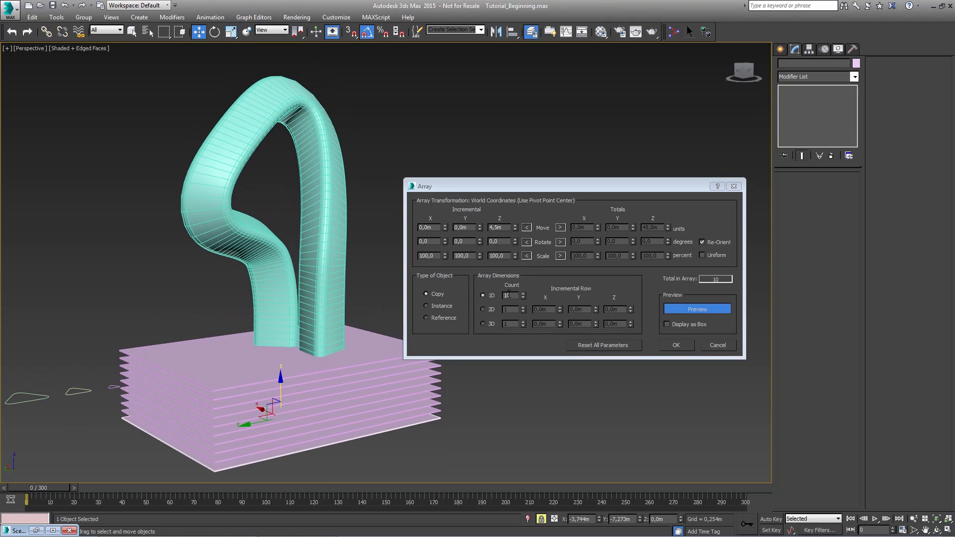
drag(524, 297, 522, 277)
alt+middle_drag(284, 181, 290, 208)
click(686, 347)
mouse_move(394, 199)
alt+middle_down()
mouse_move(398, 187)
mouse_move(414, 275)
mouse_move(412, 205)
alt+middle_up()
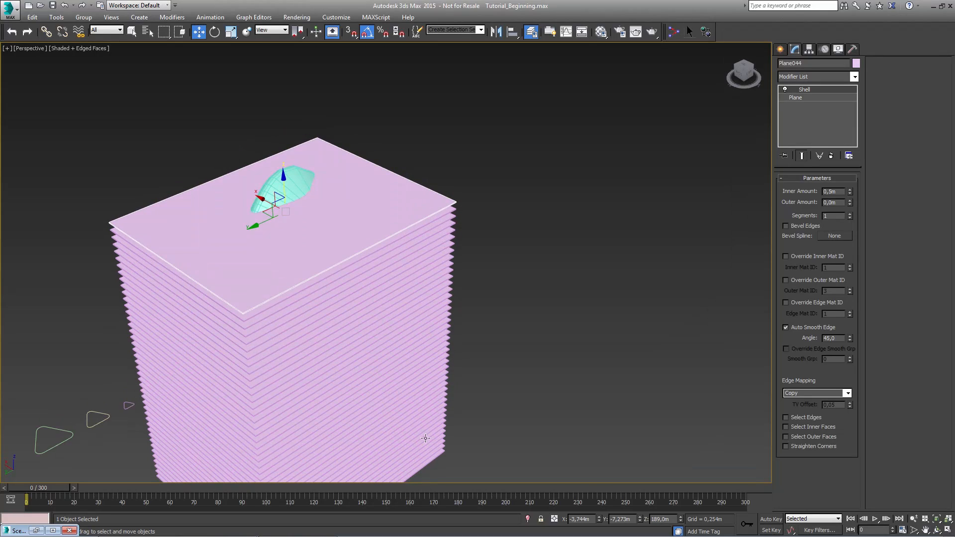
Add an Edit Poly modifier to the topmost slab and attach all the other slab planes to it from the attach list.
click(800, 77)
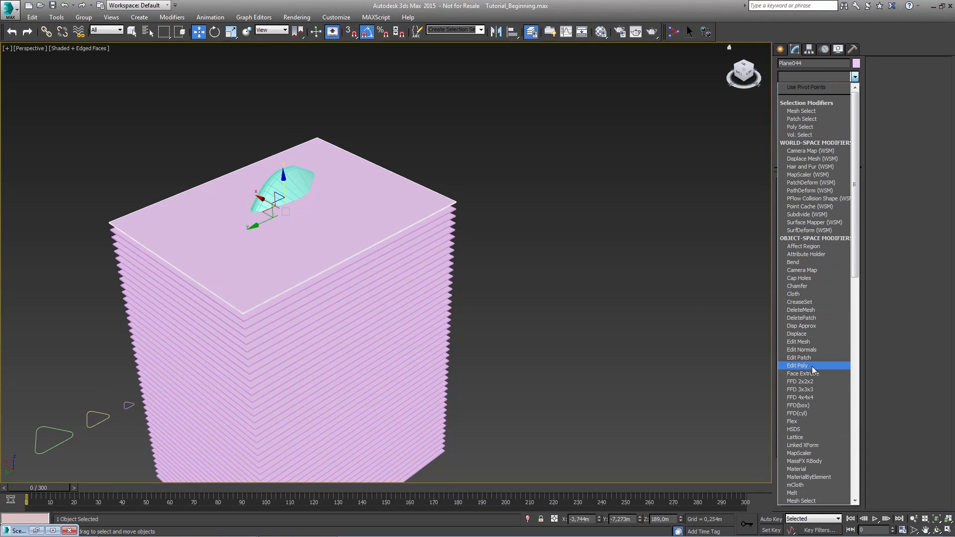
click(813, 366)
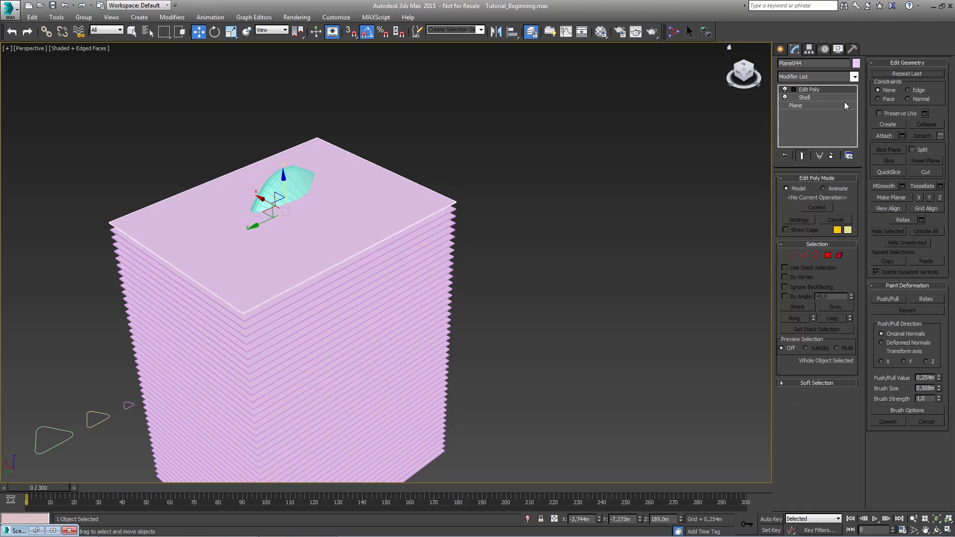
click(903, 137)
click(139, 115)
drag(221, 92, 224, 199)
shift+click(59, 247)
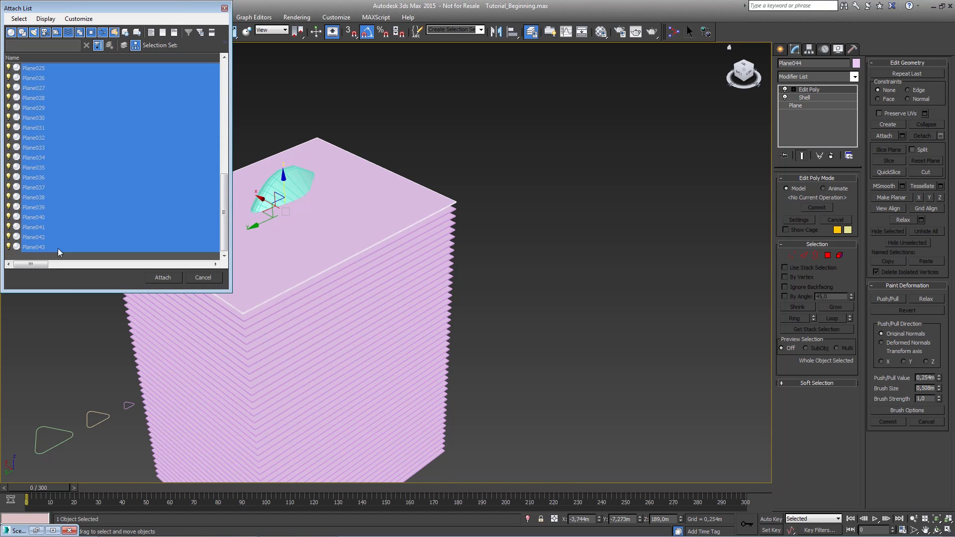
click(163, 277)
Trim the attached slabs to the tower's outline using a ProBoolean Intersection with the tower's floor copy as operand.
middle_drag(338, 229, 420, 236)
scroll(419, 236, up, 4)
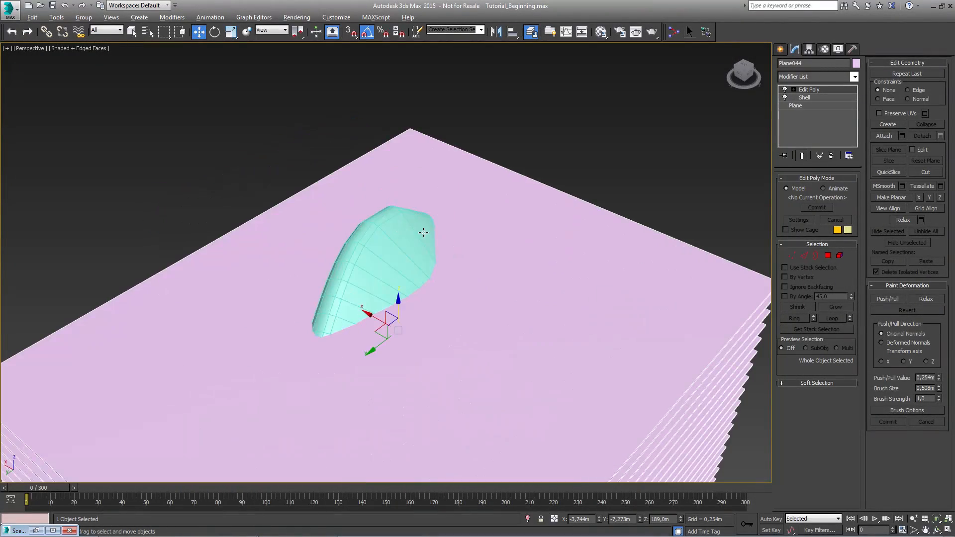
click(780, 49)
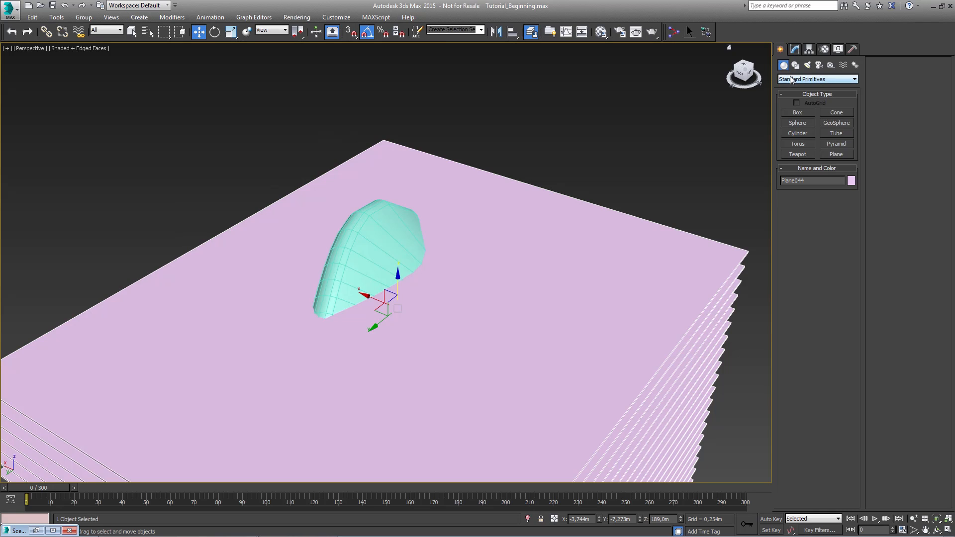
click(793, 79)
click(796, 100)
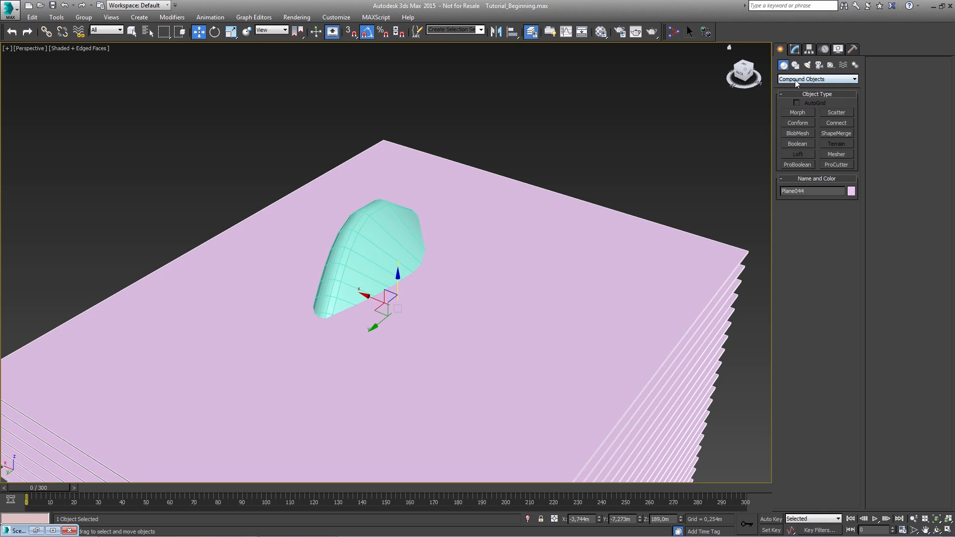
click(797, 164)
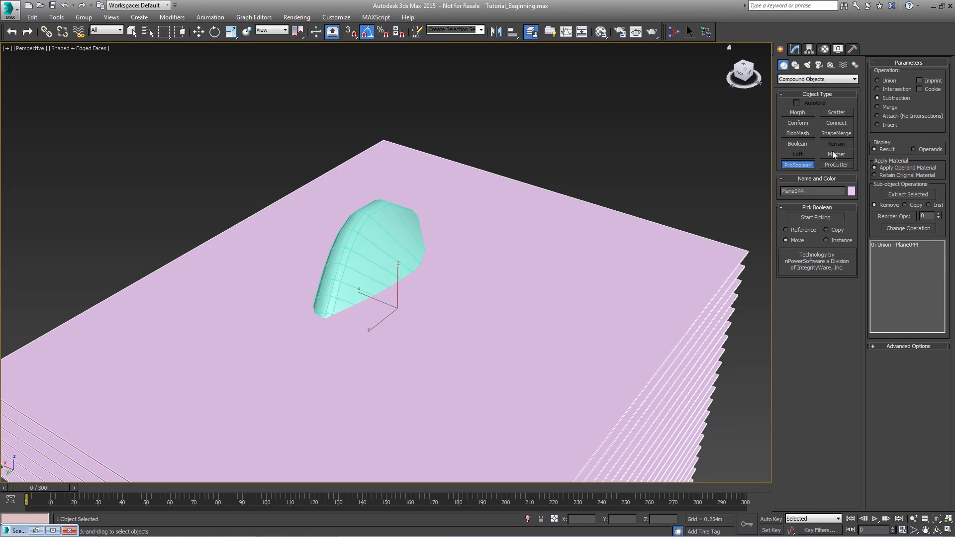
click(878, 98)
alt+middle_drag(488, 266, 641, 245)
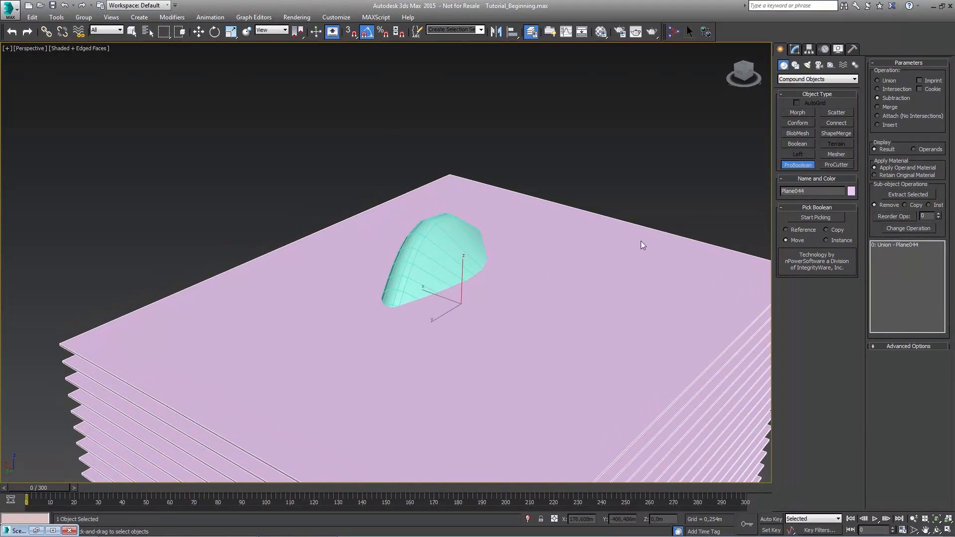
click(878, 88)
alt+middle_drag(513, 278, 510, 246)
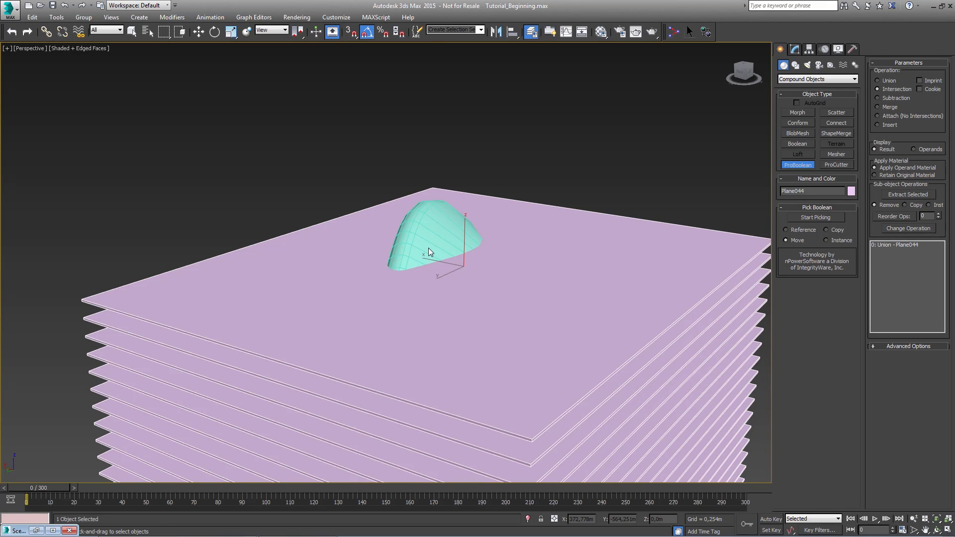
click(817, 219)
click(429, 218)
scroll(506, 160, down, 5)
middle_drag(526, 255, 465, 225)
scroll(465, 225, up, 3)
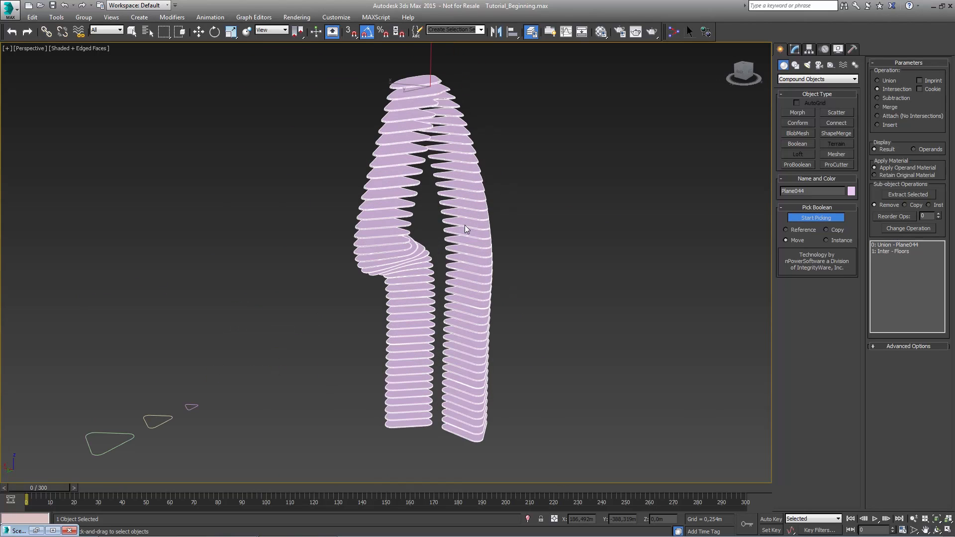
Change the object color of the trimmed floor slabs to gray.
click(799, 50)
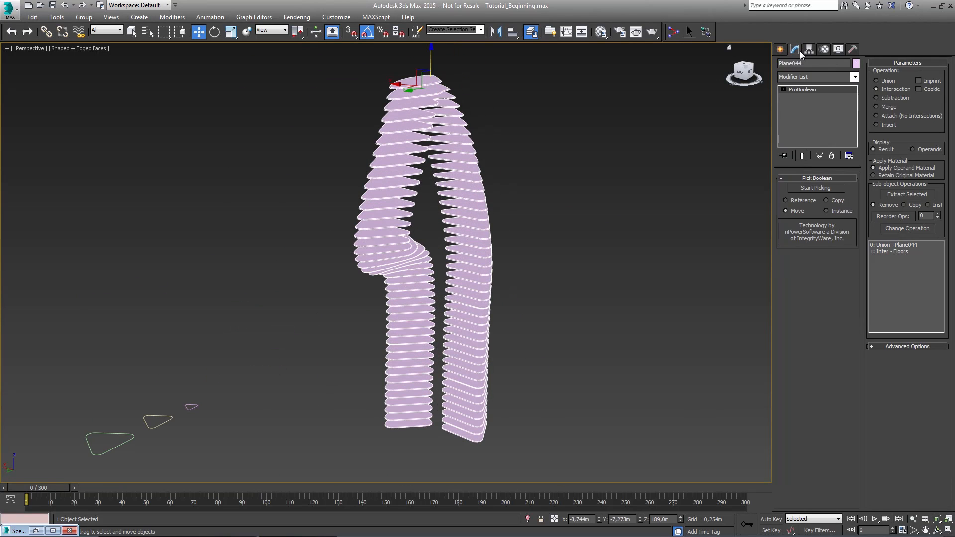
click(856, 64)
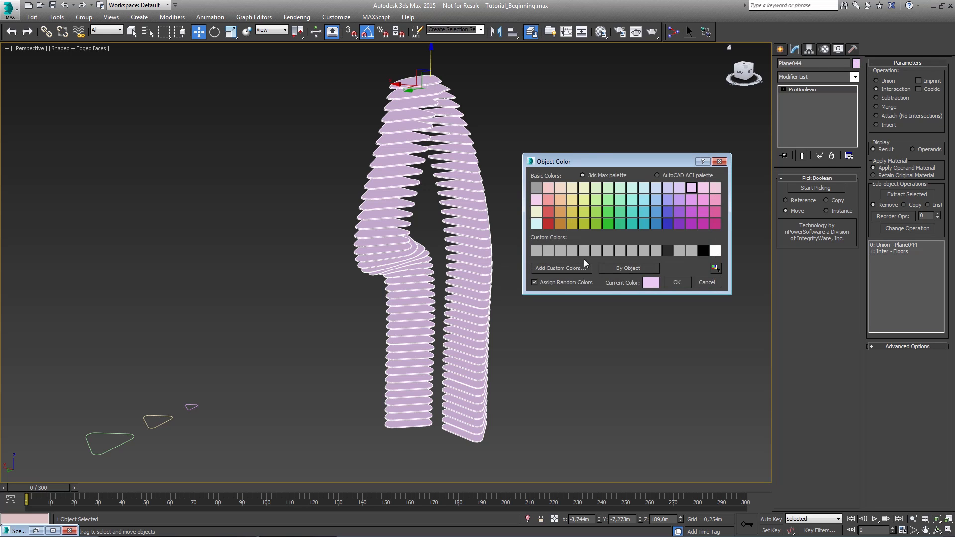
click(596, 251)
click(678, 283)
click(539, 258)
alt+middle_drag(539, 258, 429, 157)
click(429, 158)
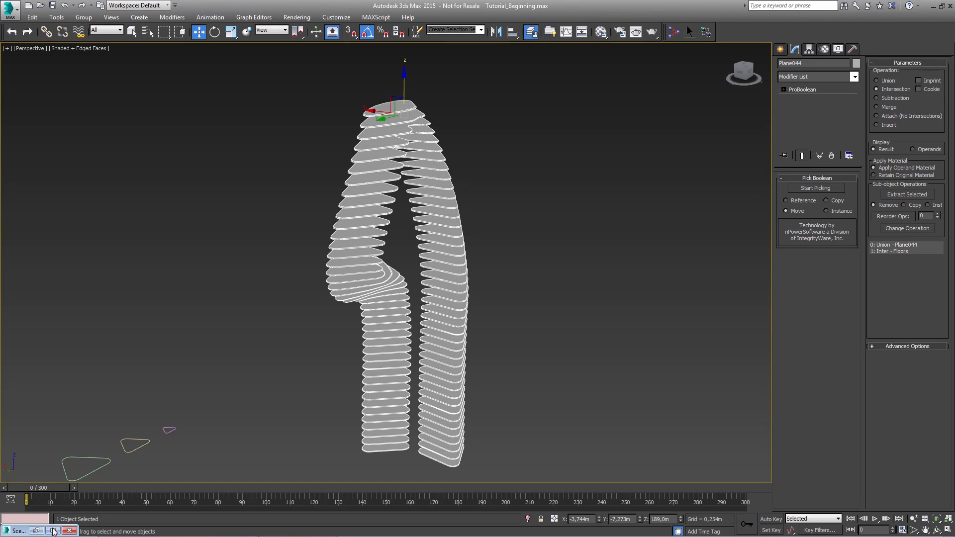
Rename the trimmed slab object Floors and move it from the default layer into the Inner Parts layer.
click(53, 532)
click(916, 7)
click(27, 533)
drag(168, 126, 319, 420)
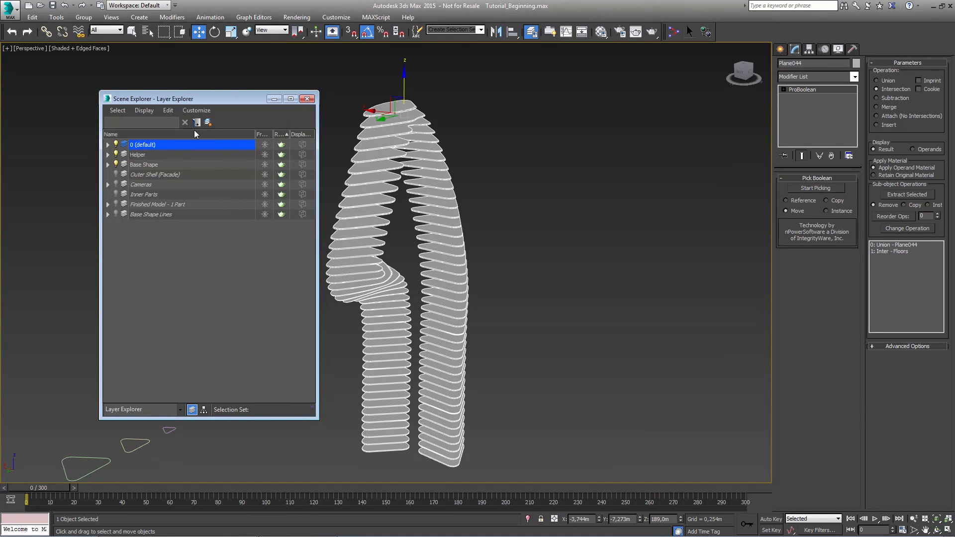
drag(207, 98, 154, 50)
click(55, 96)
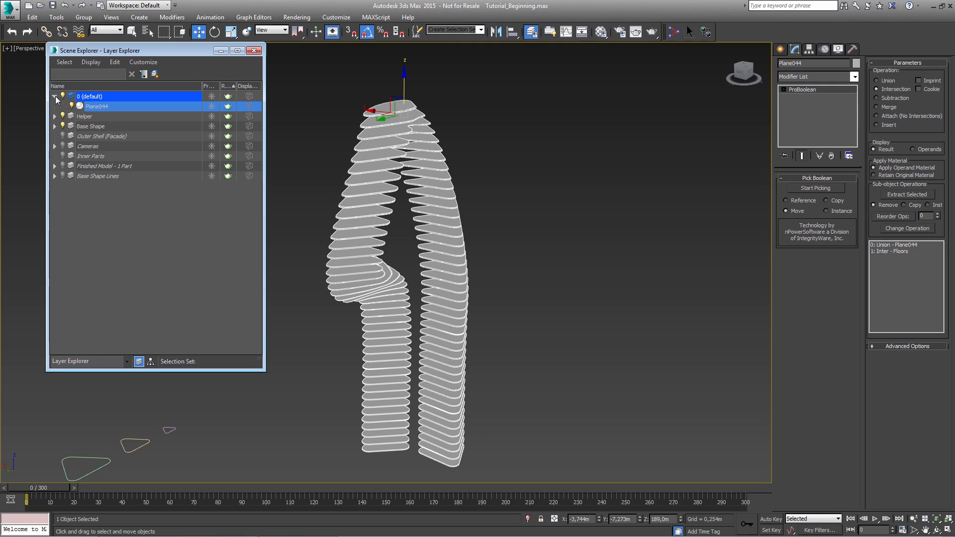
click(814, 63)
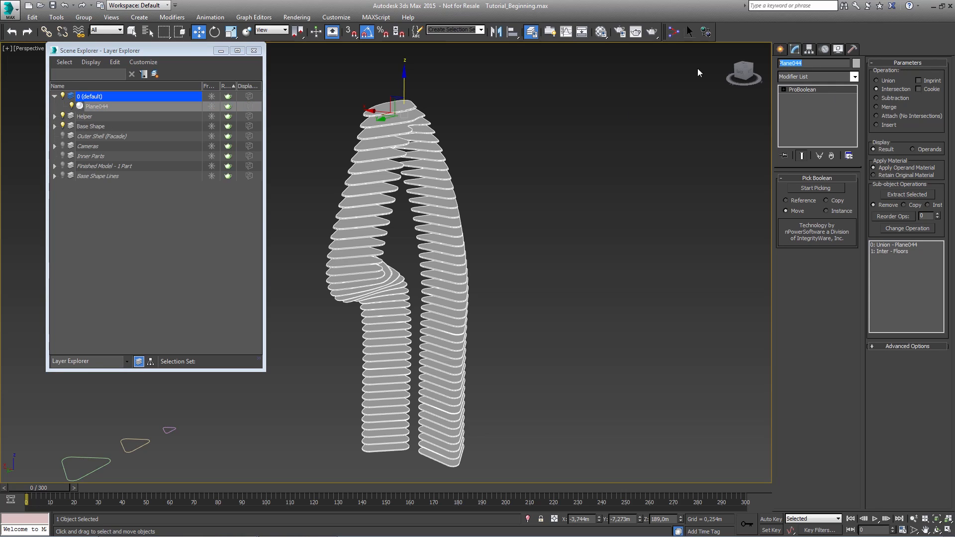
text(Floors)
drag(97, 108, 97, 158)
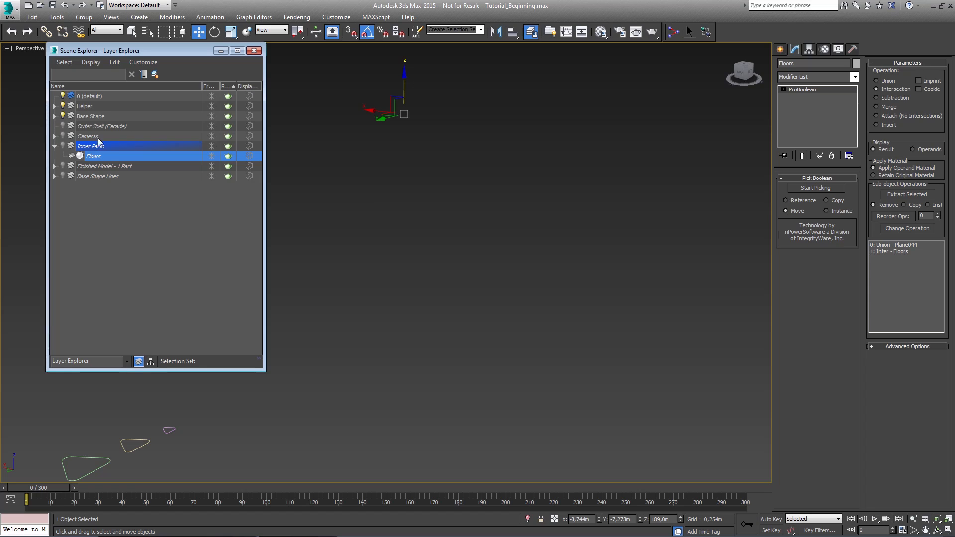
Unhide and select the Inner Parts object in the Base Shape layer, and close the layer explorer.
click(94, 116)
click(55, 117)
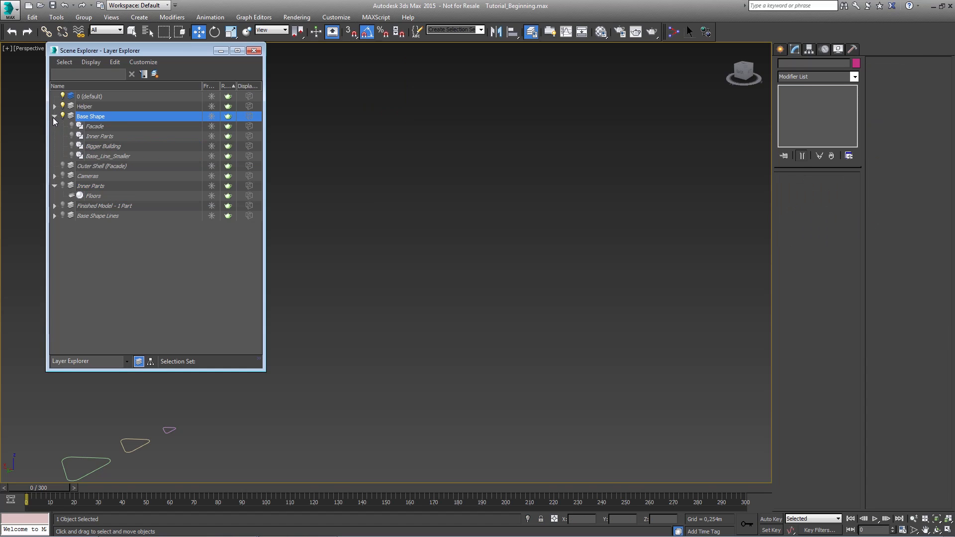
click(72, 136)
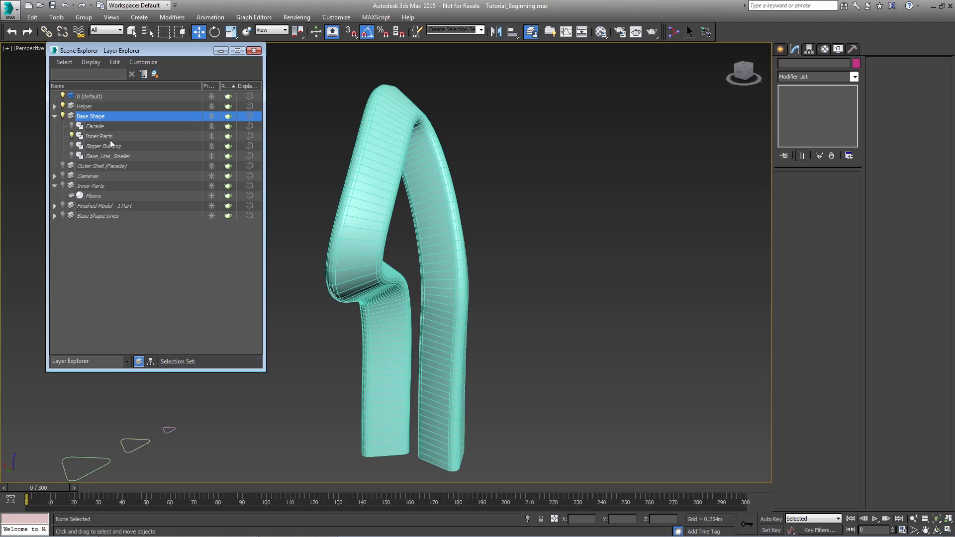
click(109, 138)
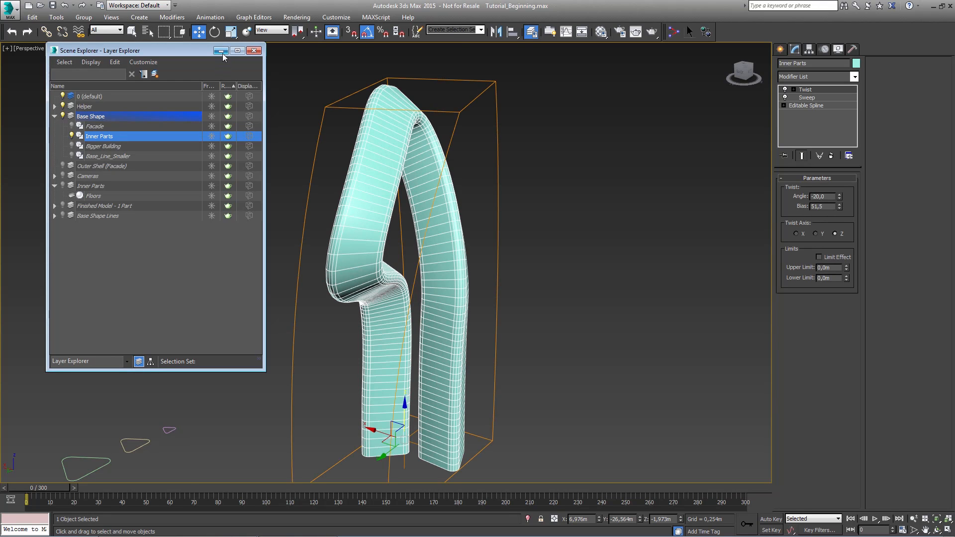
click(254, 51)
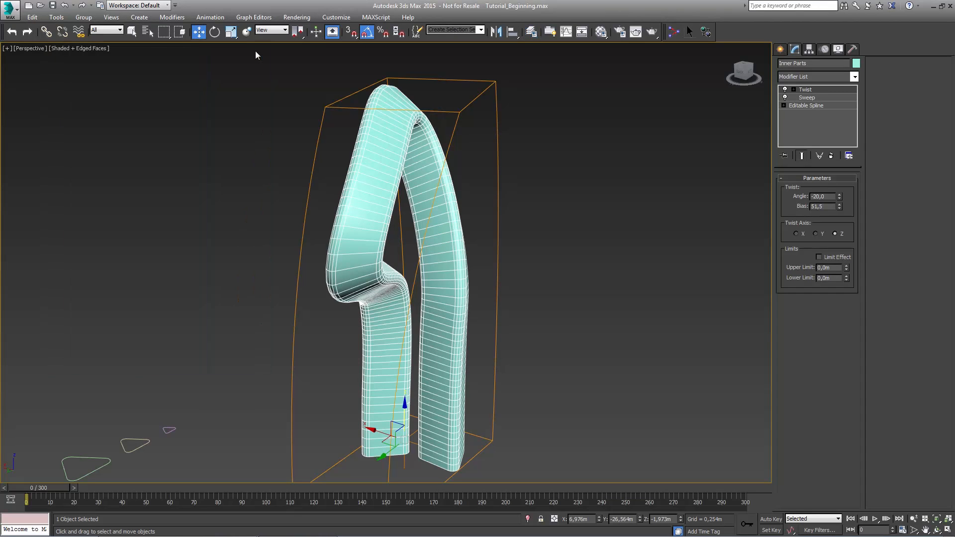
Add an Edit Poly modifier to the Inner Parts tower and delete the two polygons capping the bottoms of its legs.
alt+middle_drag(465, 216, 421, 196)
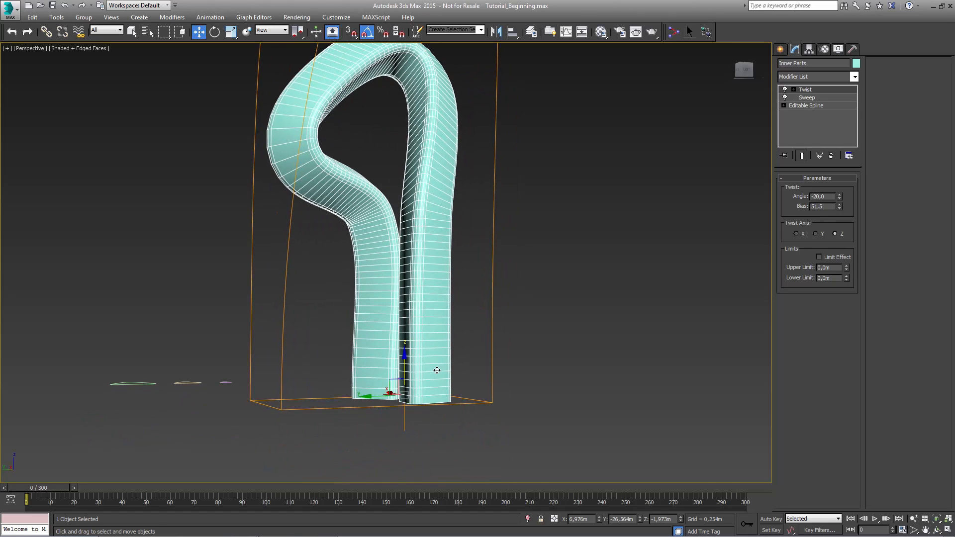
middle_drag(425, 379, 458, 326)
scroll(421, 360, up, 5)
click(854, 77)
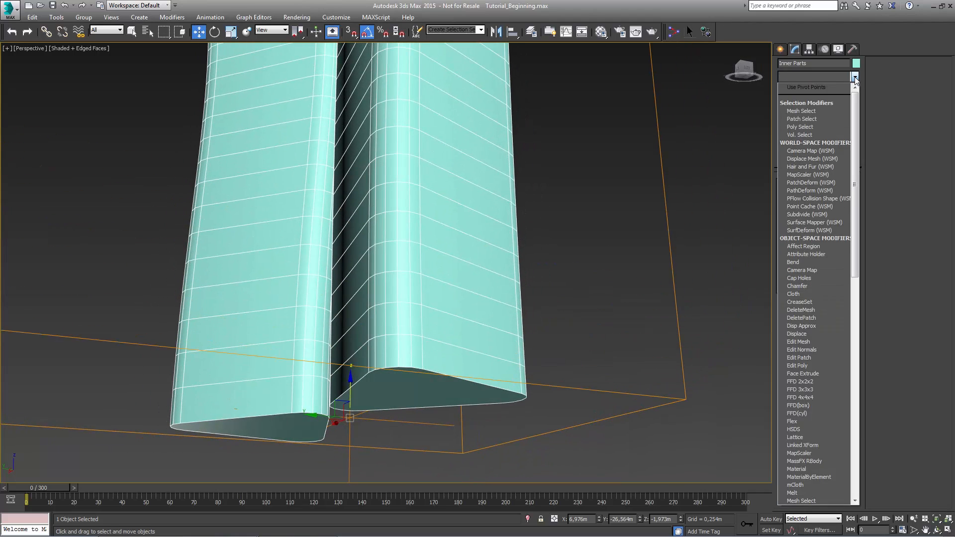
click(801, 366)
alt+middle_drag(501, 270, 510, 258)
key(4)
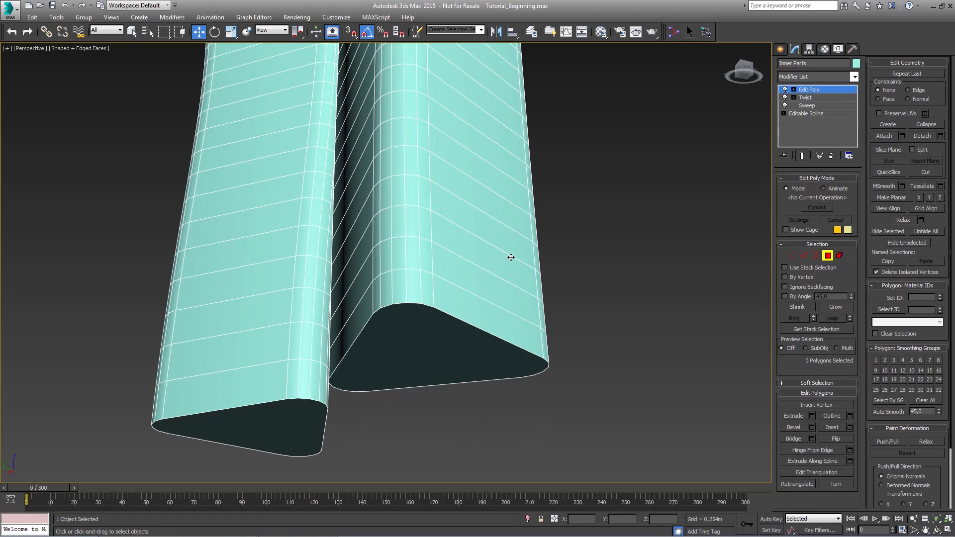
click(412, 362)
ctrl+click(302, 422)
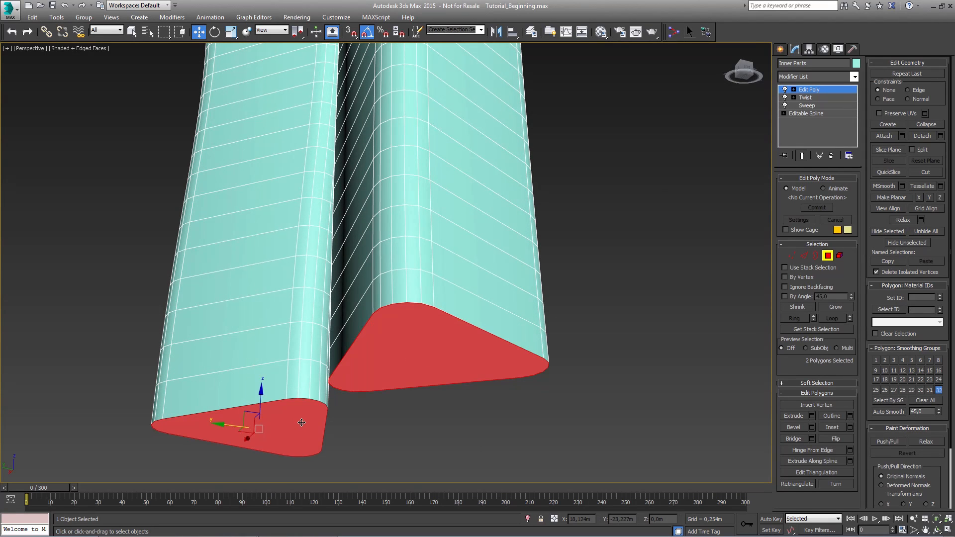
key(Delete)
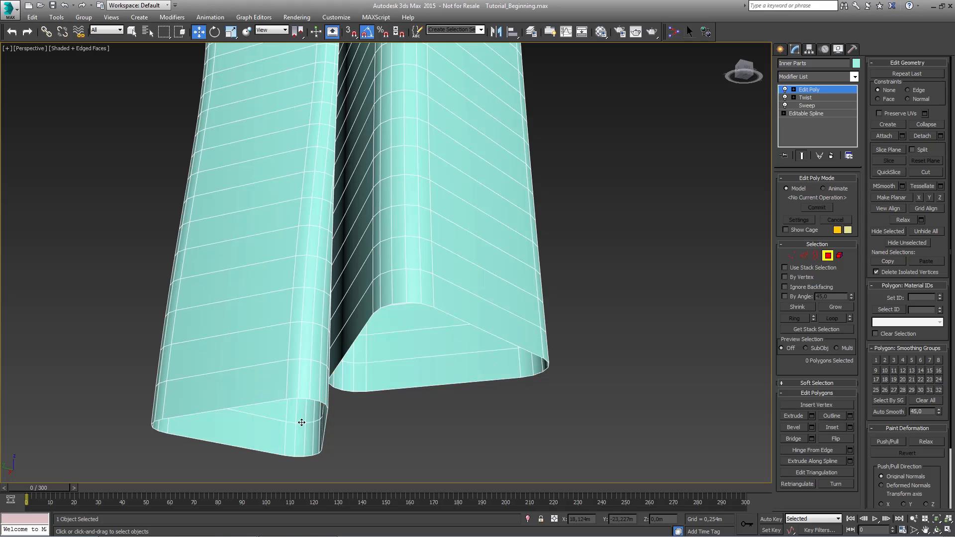
Select one bottom edge on each of the three flat sides of a tower leg.
alt+middle_drag(416, 252, 429, 362)
key(2)
click(428, 362)
alt+middle_drag(353, 348, 333, 386)
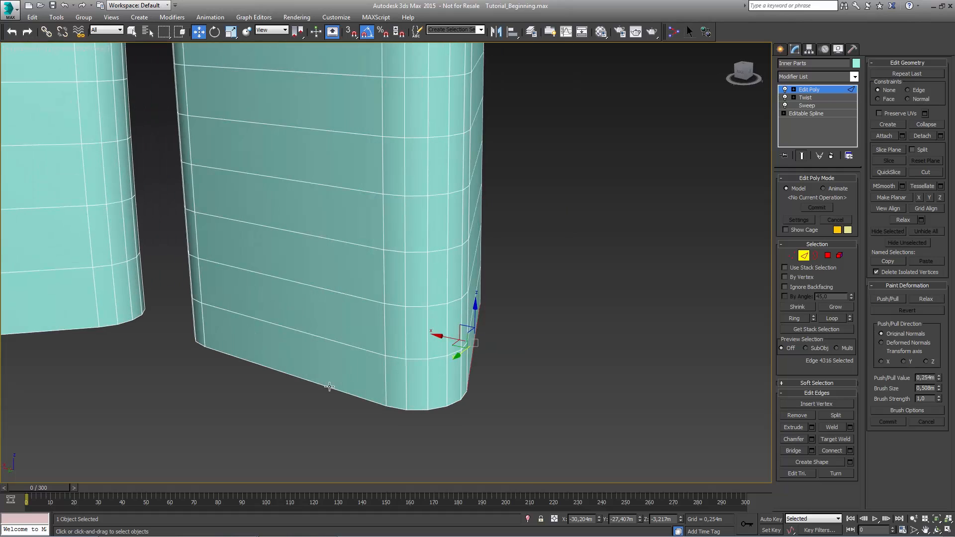
ctrl+click(326, 391)
alt+middle_drag(438, 348, 382, 325)
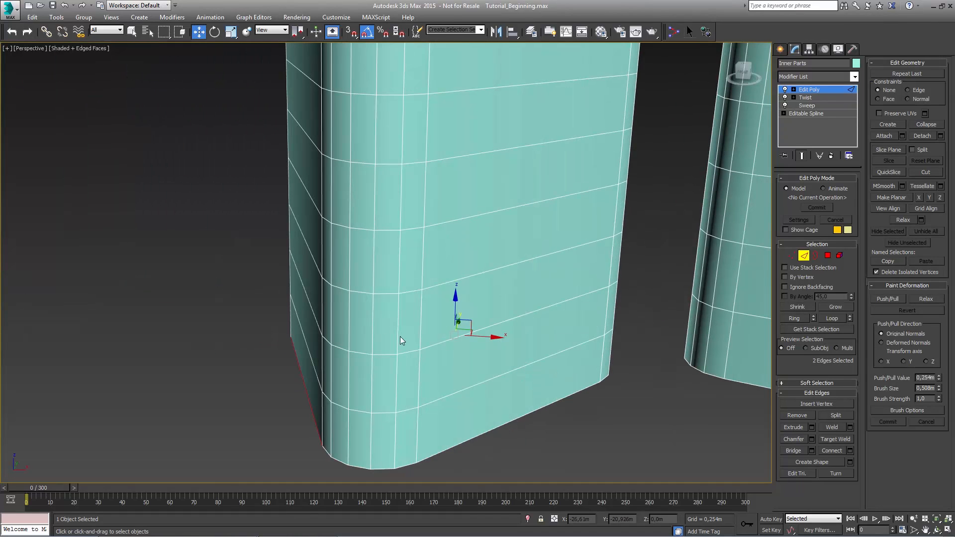
ctrl+click(501, 424)
alt+middle_drag(485, 351, 560, 383)
scroll(511, 377, down, 3)
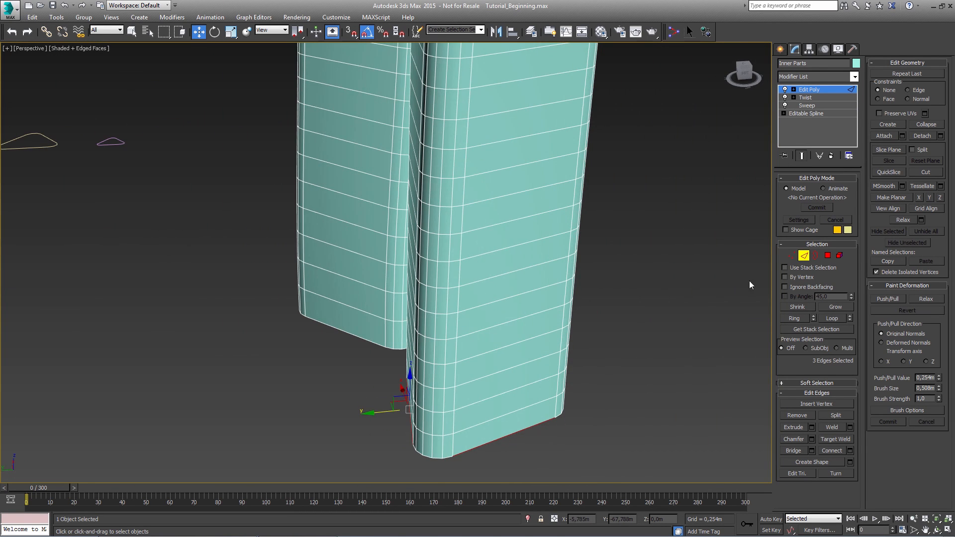
Expand the three edges into full edge rings along the tower and convert the selection to polygons.
click(795, 318)
alt+middle_drag(499, 175, 536, 235)
scroll(518, 177, down, 3)
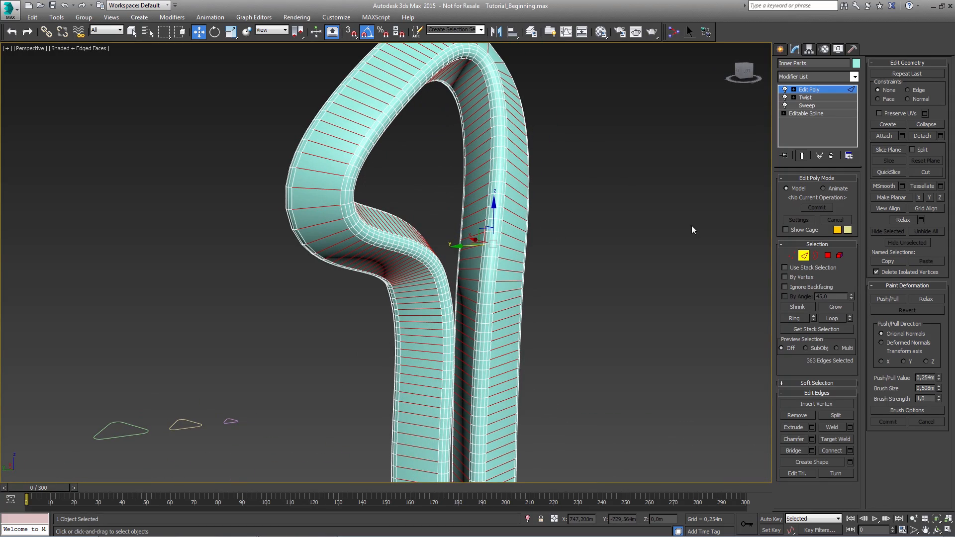
ctrl+click(828, 257)
alt+middle_drag(578, 280, 563, 258)
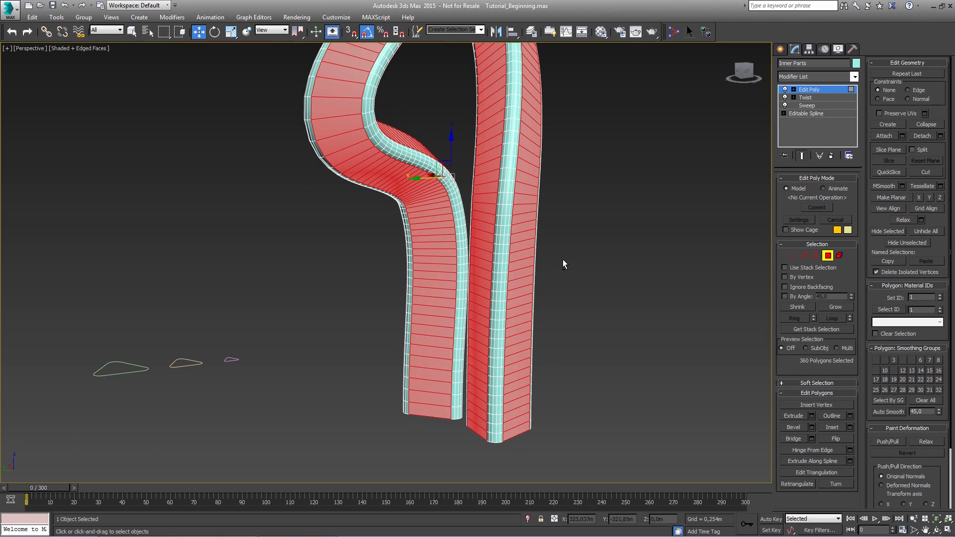
Detach the selected flat side polygons as a separate object named Windows.
click(924, 135)
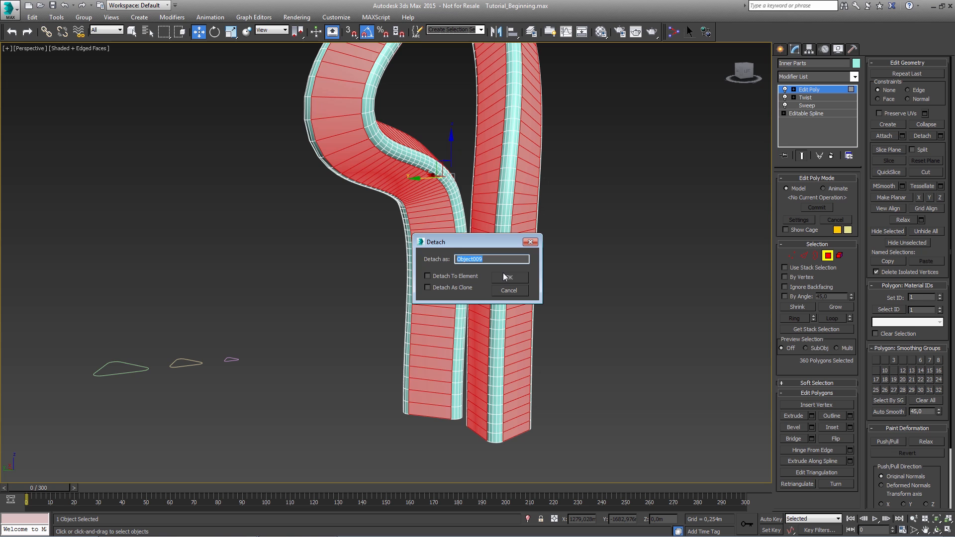
text(Windows)
click(506, 277)
Rename the remaining rounded corner object Bearing Structure.
click(811, 64)
alt+middle_drag(497, 239, 485, 219)
scroll(501, 309, up, 4)
click(823, 66)
text(Bearing Structure)
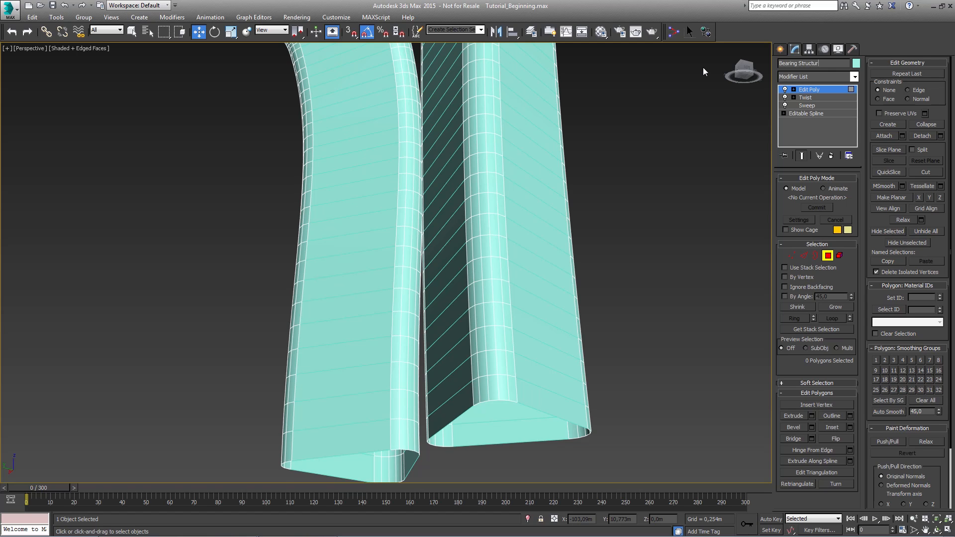
Change the Bearing Structure's object color to the dark gray custom color.
click(855, 64)
click(668, 251)
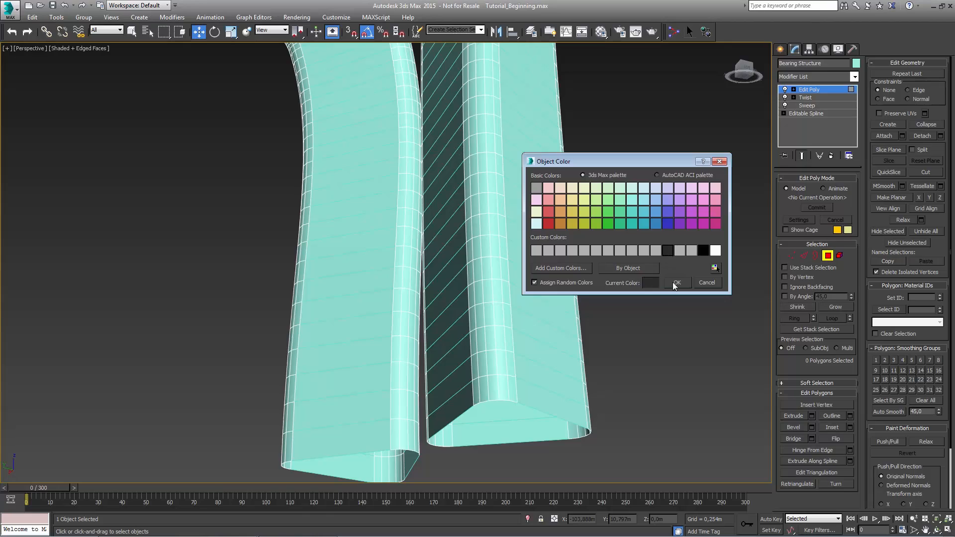
click(674, 282)
alt+middle_drag(503, 287, 542, 238)
alt+middle_drag(539, 156, 522, 264)
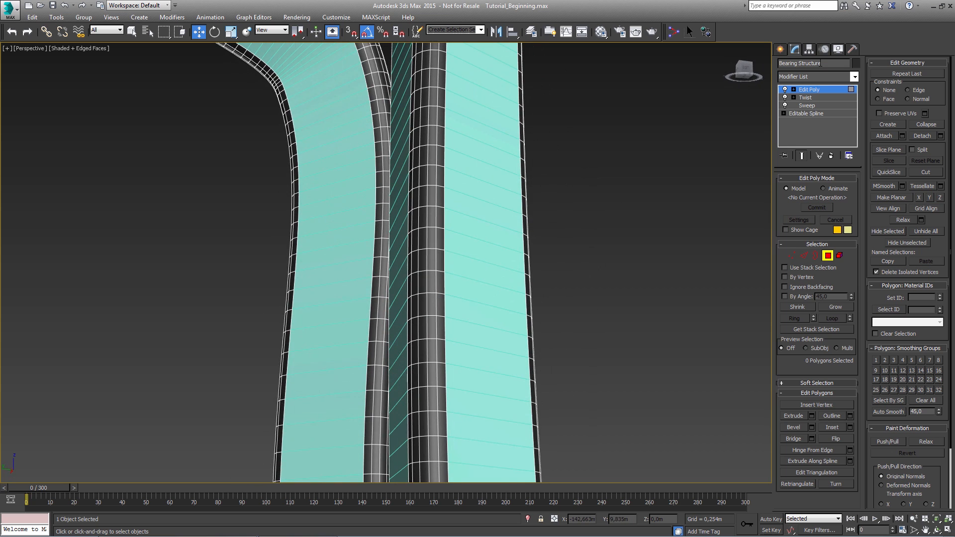
Select the Windows object and connect its crosswise ring edges with 6 segments.
click(811, 89)
click(563, 317)
alt+middle_drag(564, 320, 477, 305)
click(476, 311)
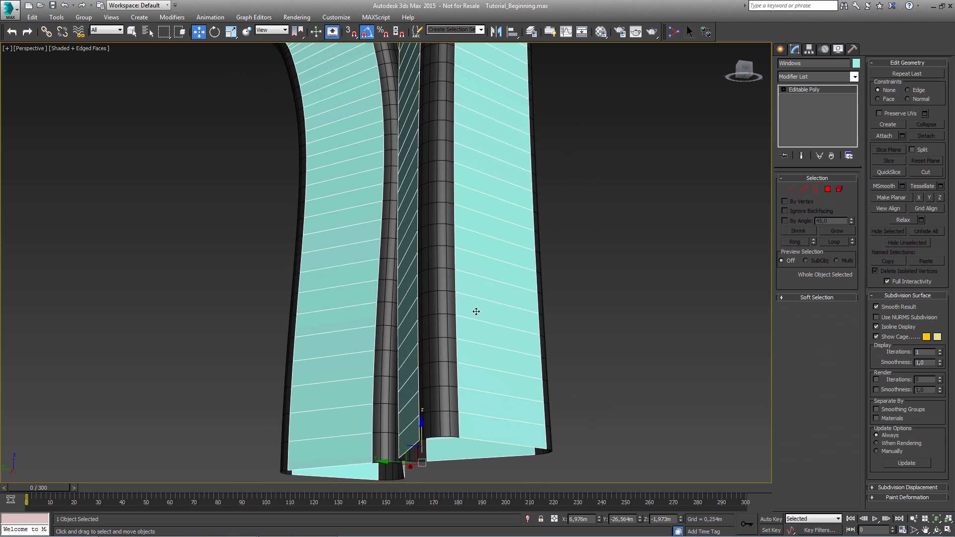
click(784, 89)
click(800, 105)
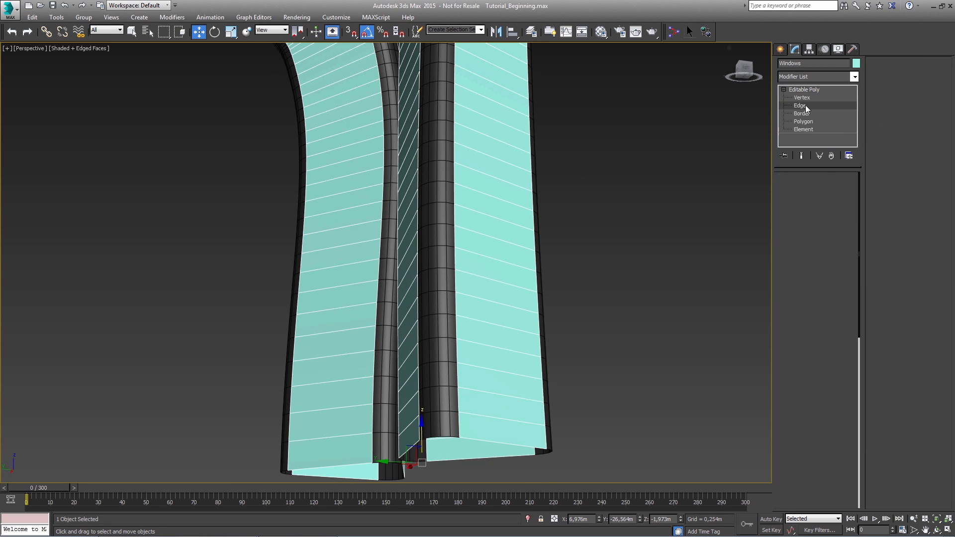
alt+middle_drag(490, 281, 508, 269)
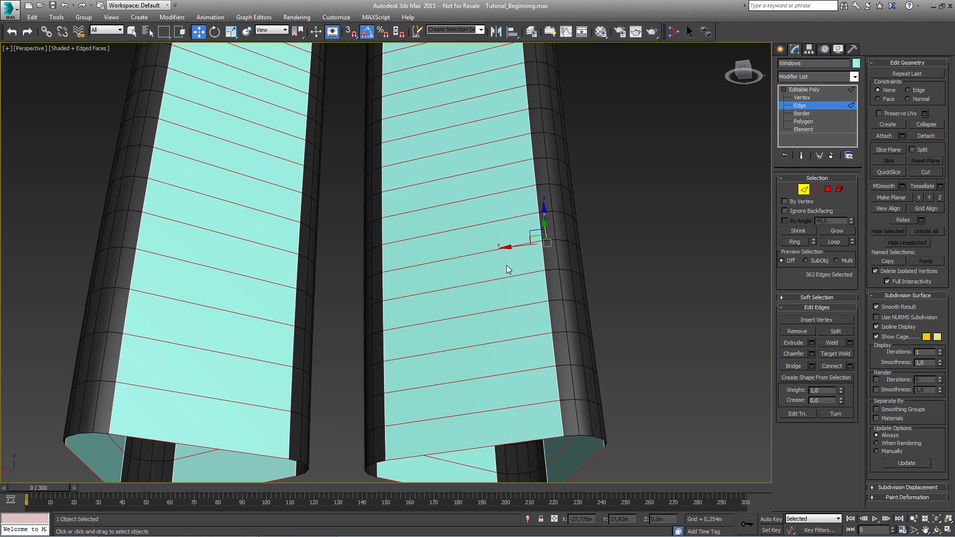
click(850, 366)
drag(393, 269, 395, 264)
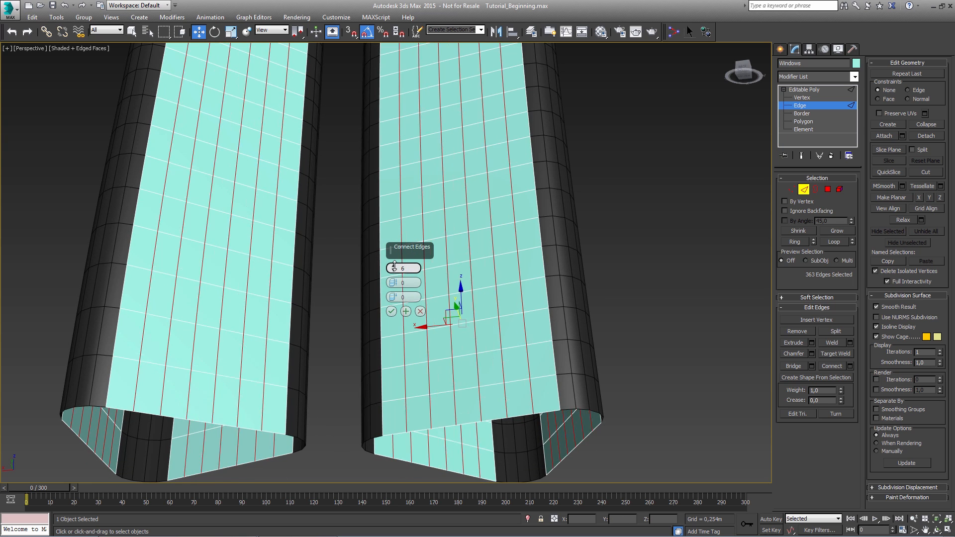
click(391, 312)
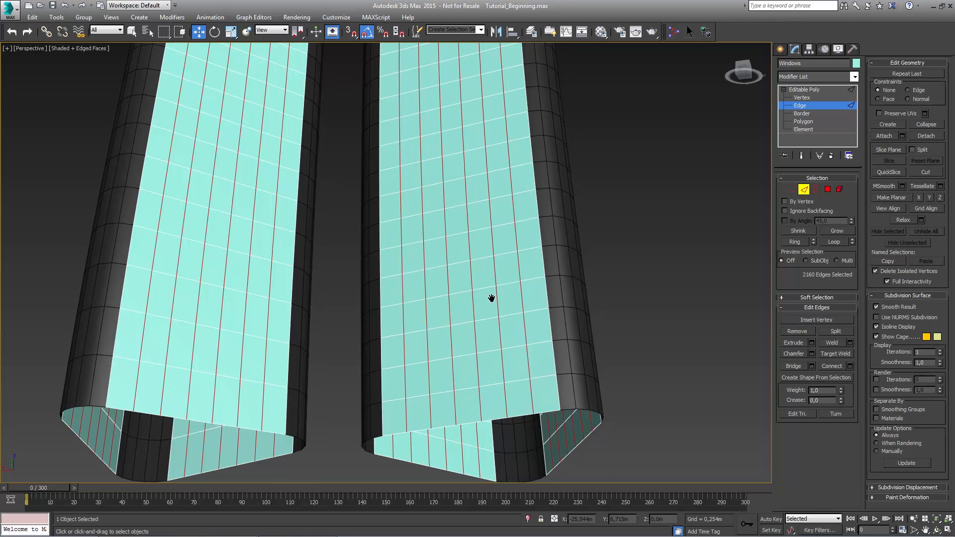
Chamfer the new lengthwise edges of the Windows object by 0,25 m.
scroll(492, 304, up, 5)
scroll(496, 312, down, 2)
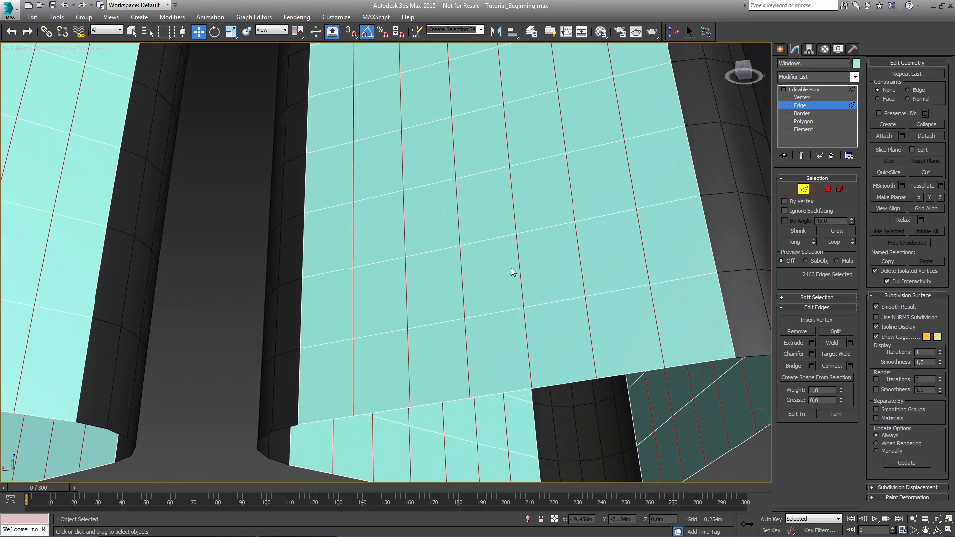
click(812, 354)
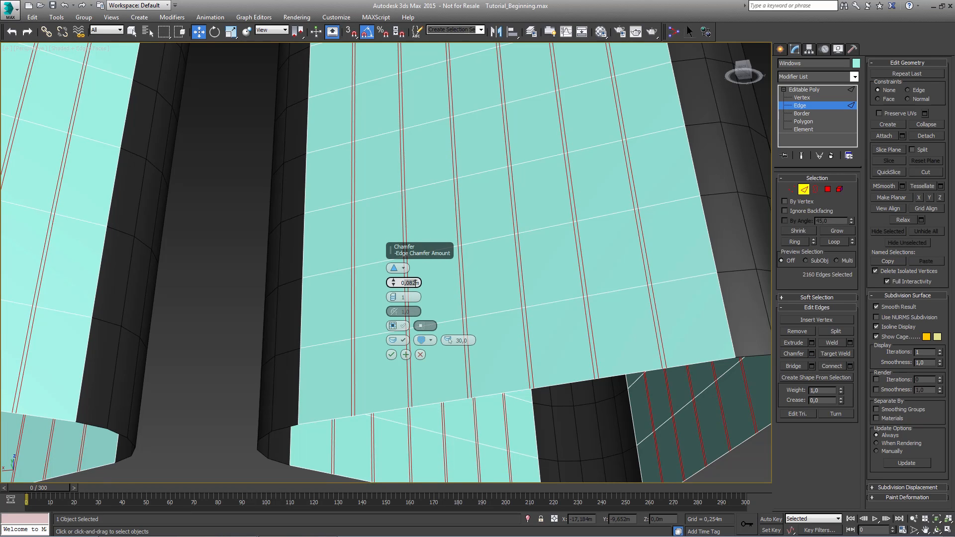
click(416, 284)
text(0,25)
key(Return)
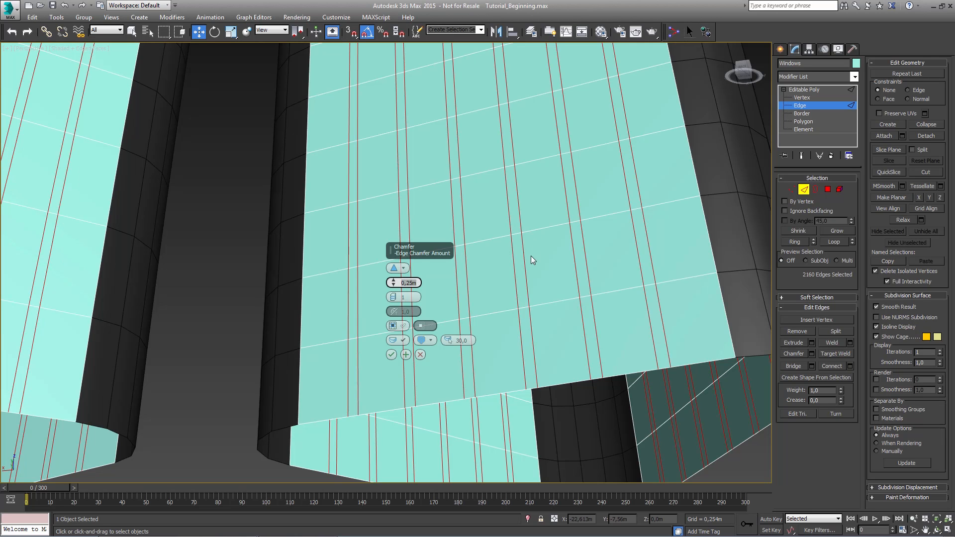
click(391, 355)
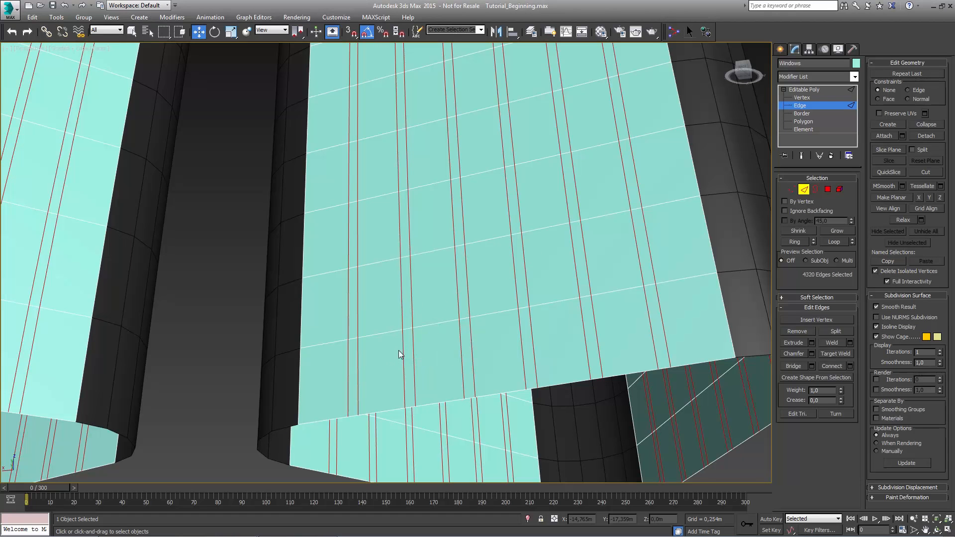
Select one wide bottom edge between the chamfered strips on each of the leg's three window faces.
alt+middle_drag(497, 207, 509, 283)
scroll(372, 292, up, 3)
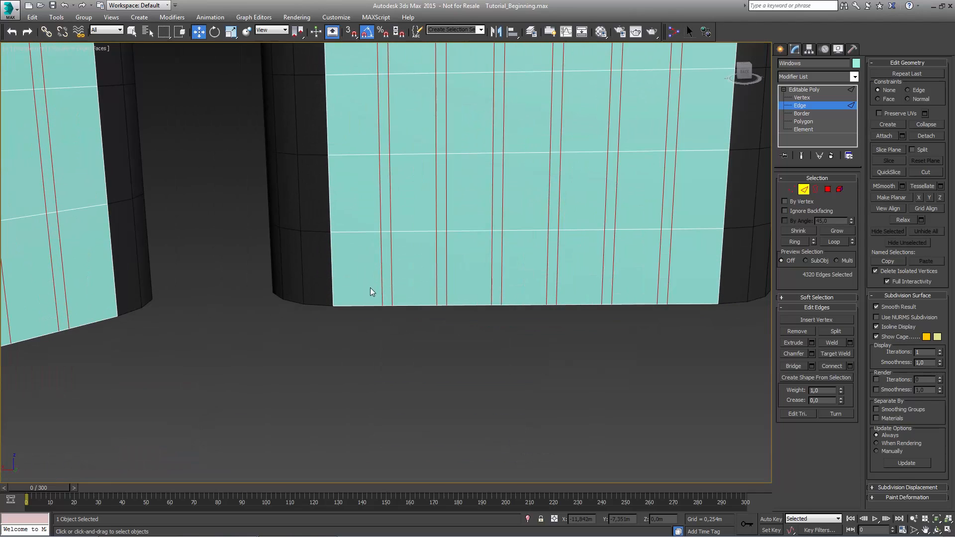
click(360, 308)
middle_drag(643, 233, 348, 335)
ctrl+click(241, 478)
alt+middle_drag(405, 384, 392, 431)
ctrl+click(371, 451)
alt+middle_drag(277, 330, 480, 318)
Show the modeling ribbon and extend the bottom edge selection with Dot Loop to every wide pane edge.
click(550, 32)
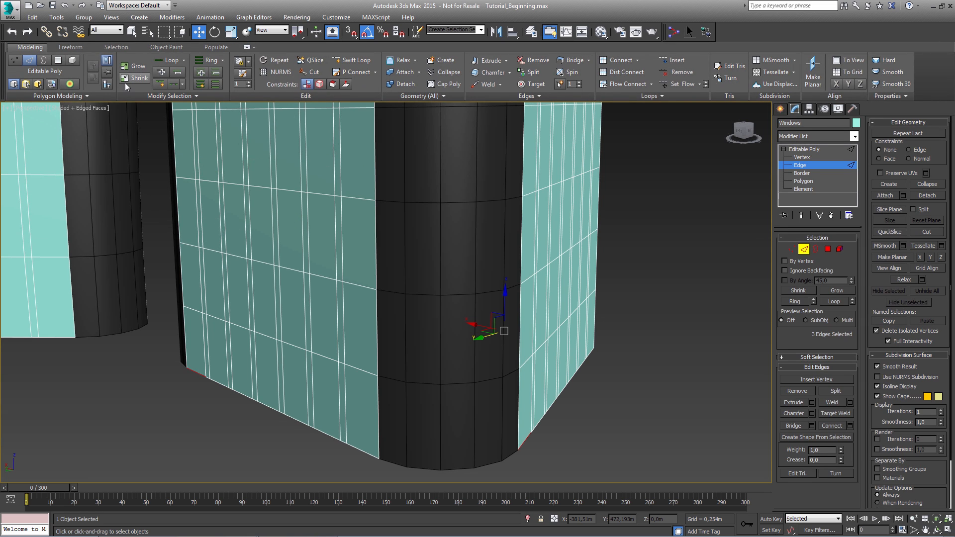
click(181, 83)
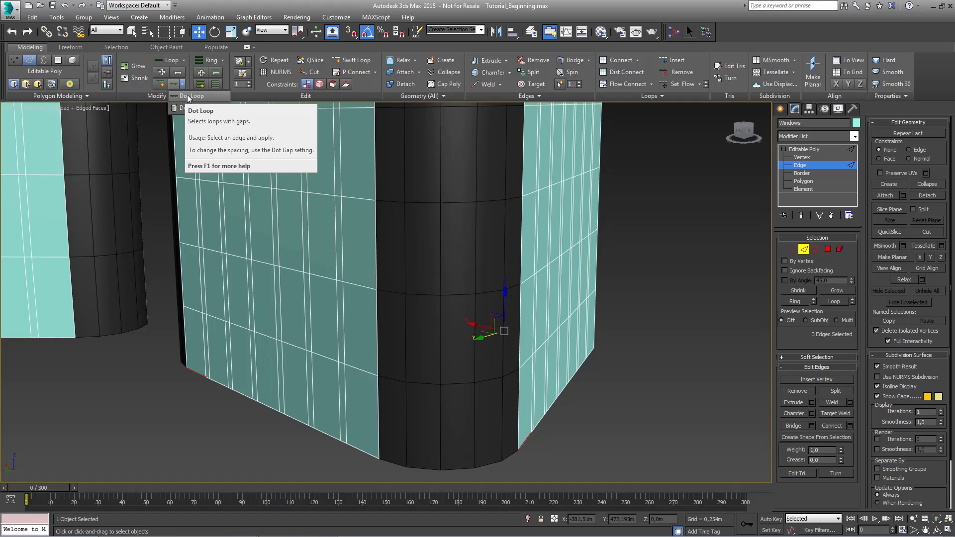
click(189, 98)
scroll(347, 278, up, 5)
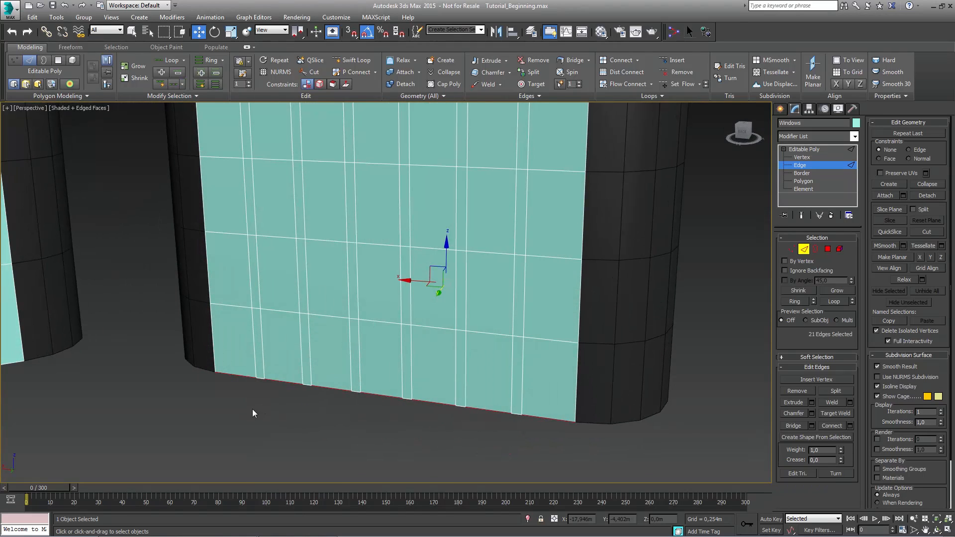
scroll(240, 380, up, 4)
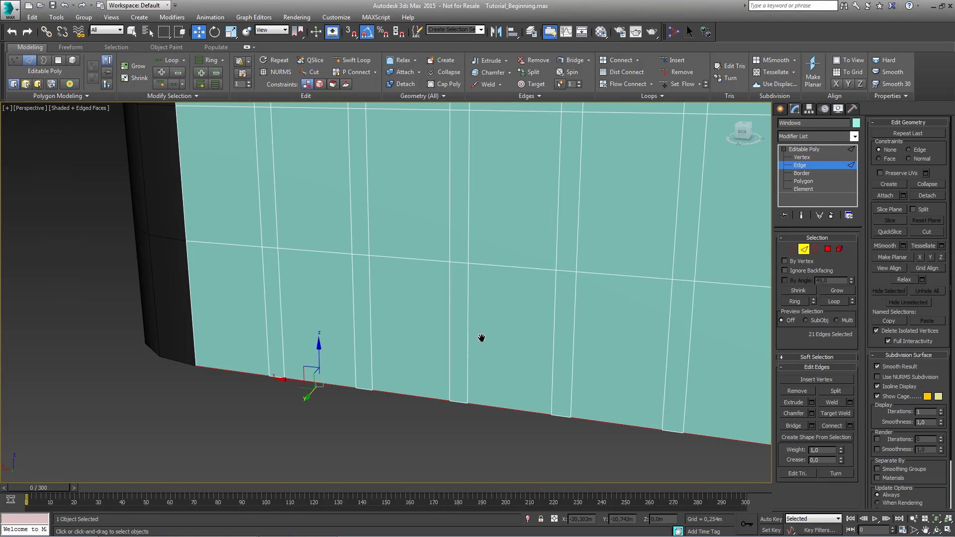
middle_drag(481, 337, 384, 368)
scroll(383, 368, down, 4)
middle_drag(429, 321, 396, 336)
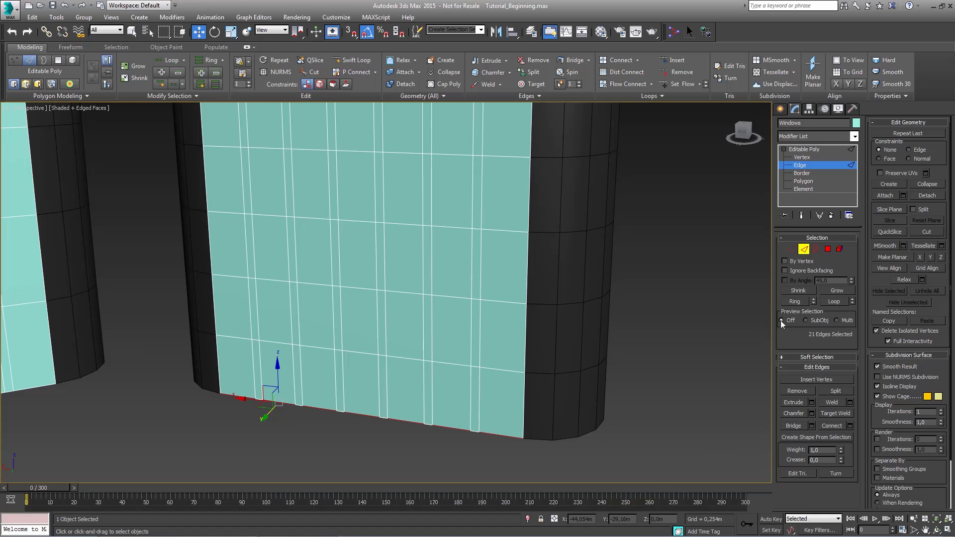
Expand the wide pane edges into full rings and convert the selection to polygons.
click(793, 301)
scroll(453, 359, down, 5)
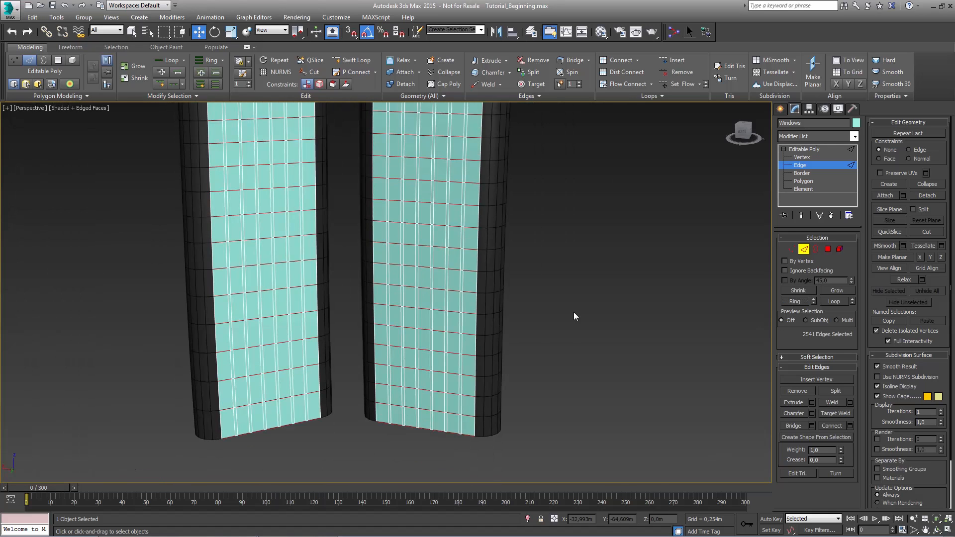
ctrl+click(829, 249)
scroll(540, 231, up, 3)
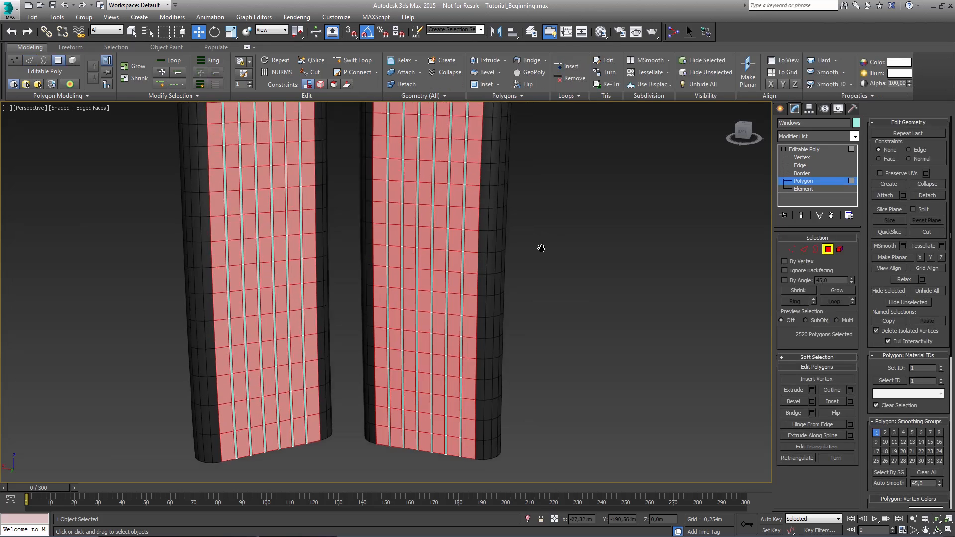
Detach the selected wide pane polygons as a separate object with the default name.
click(922, 196)
click(515, 282)
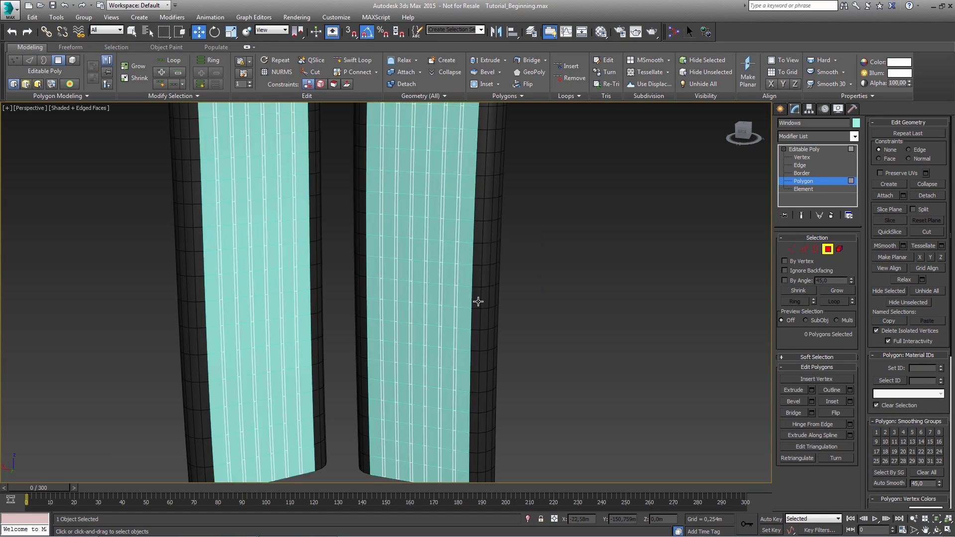
scroll(470, 246, up, 5)
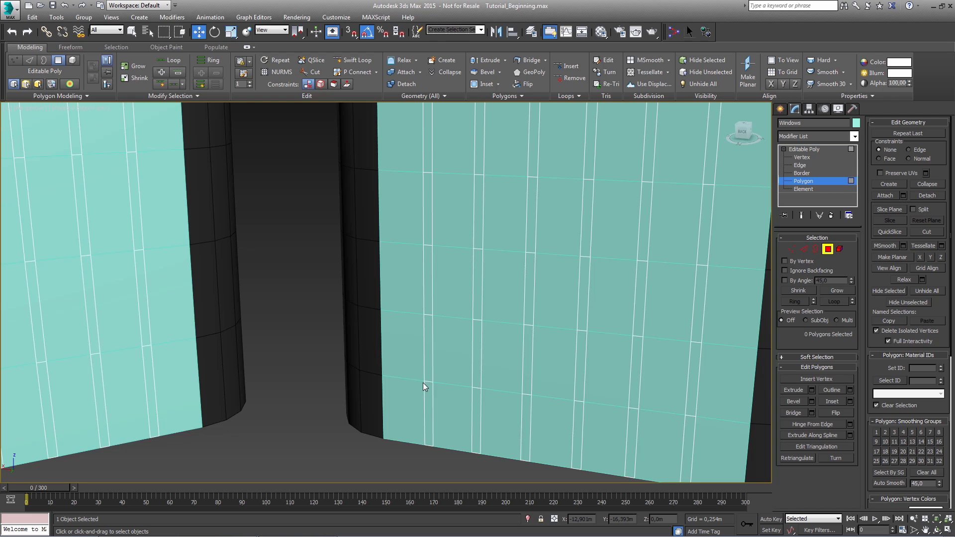
Change the object color of the narrow strips left in the Windows object to the dark gray custom color.
click(856, 123)
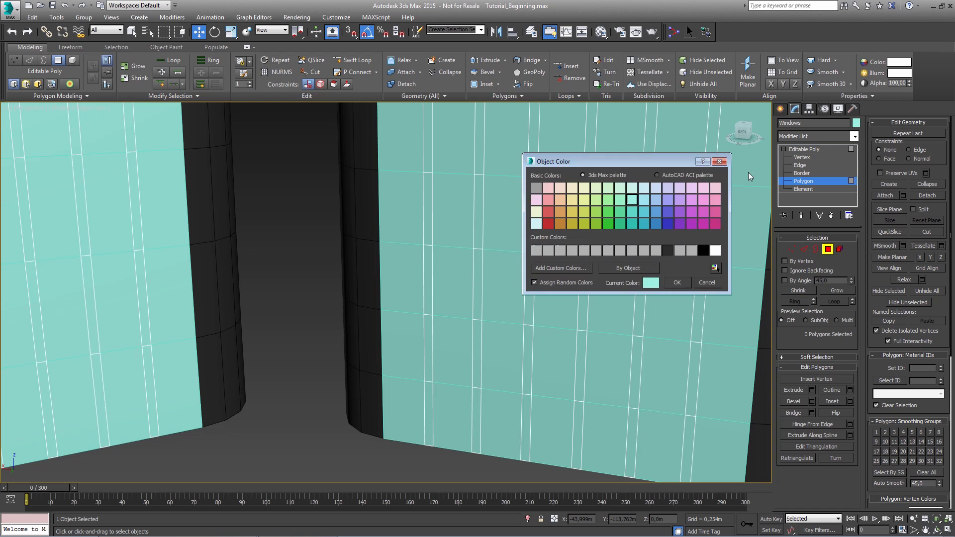
click(668, 251)
click(676, 283)
scroll(485, 282, up, 4)
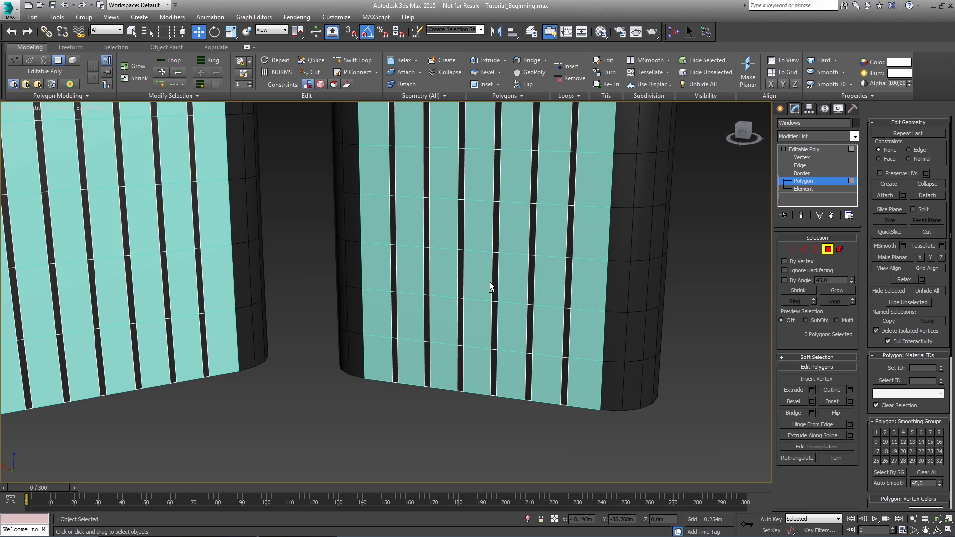
scroll(491, 262, up, 4)
alt+middle_drag(489, 262, 460, 209)
middle_drag(446, 329, 412, 219)
scroll(412, 219, down, 2)
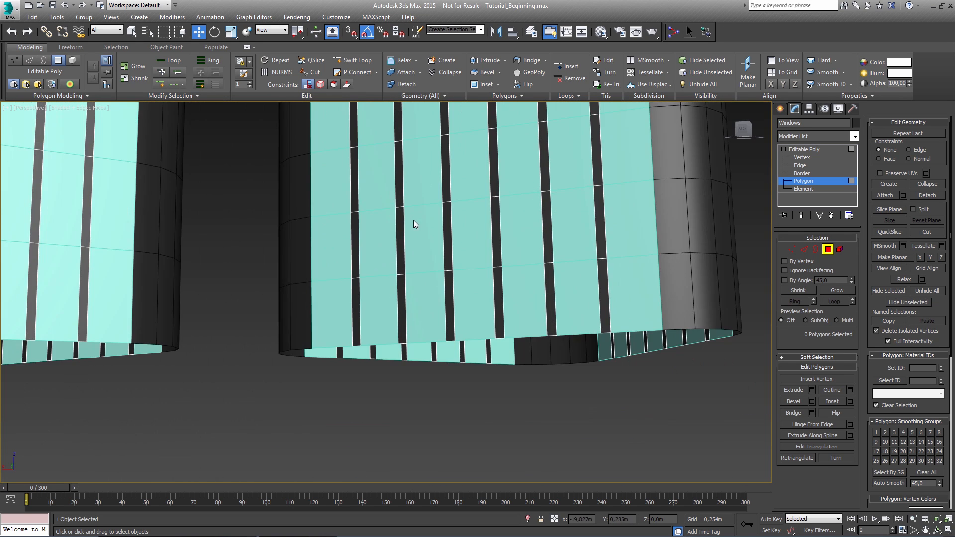
Select the detached wide pane object and select all of its polygons.
click(804, 149)
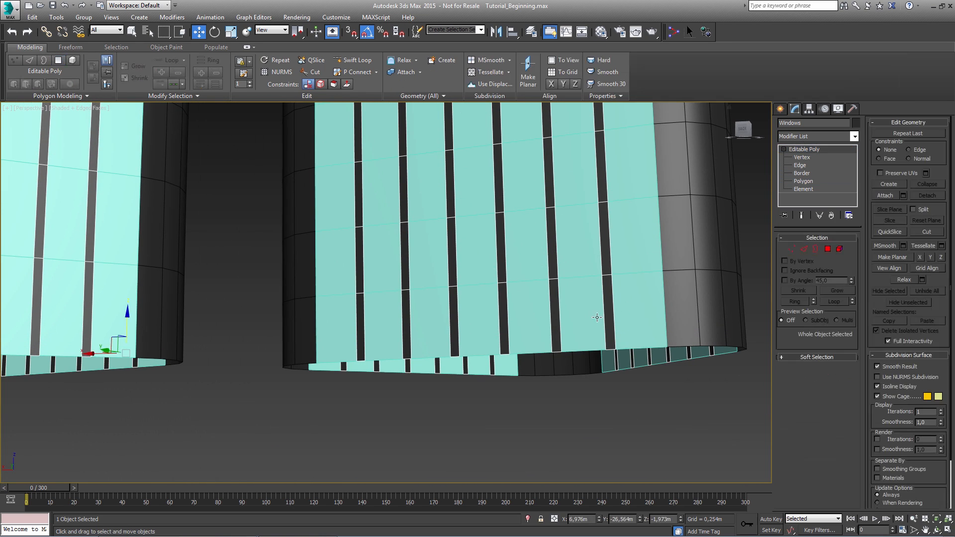
click(532, 324)
click(785, 149)
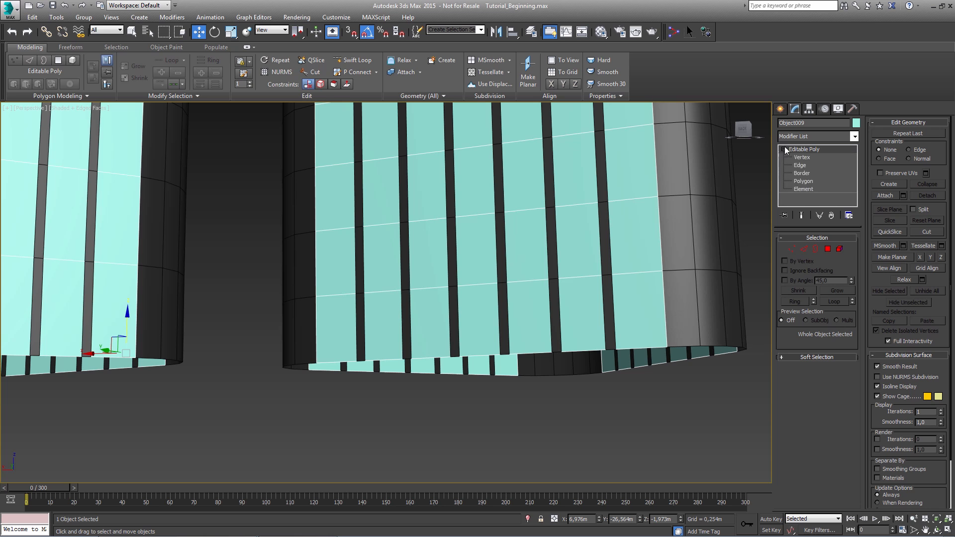
click(802, 181)
key(ctrl+a)
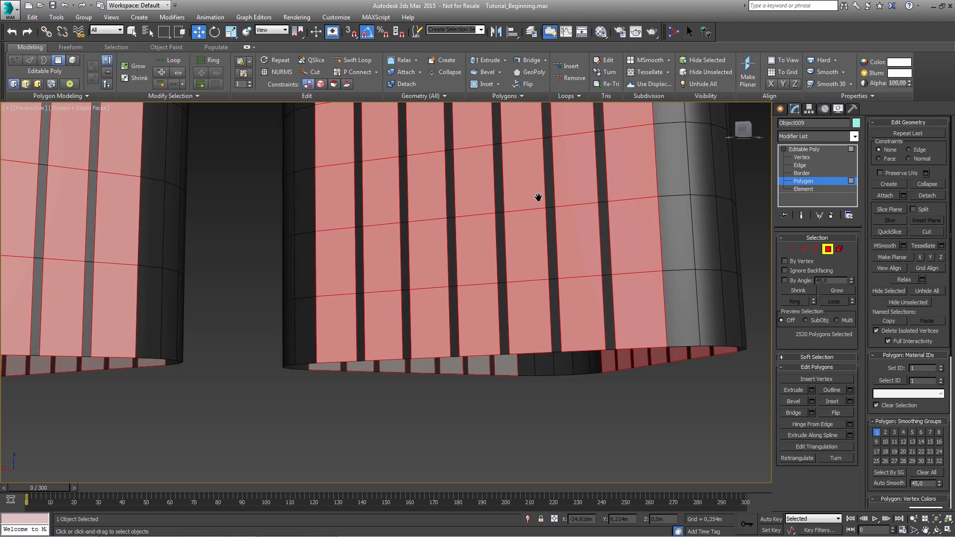
scroll(537, 298, up, 2)
scroll(536, 335, down, 2)
scroll(575, 363, up, 3)
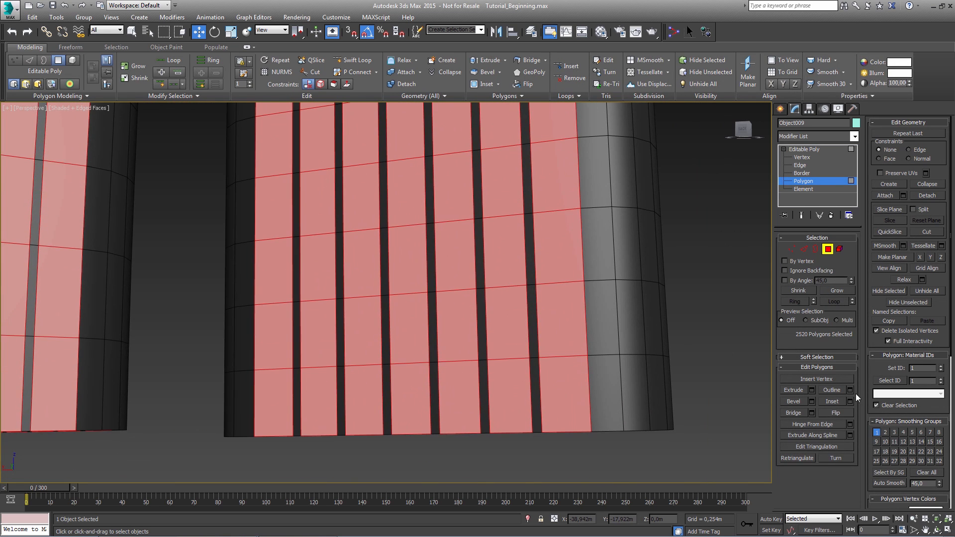
Inset every selected pane polygon individually, with an amount of 0,142 m.
click(850, 402)
click(394, 298)
click(427, 312)
scroll(488, 299, up, 5)
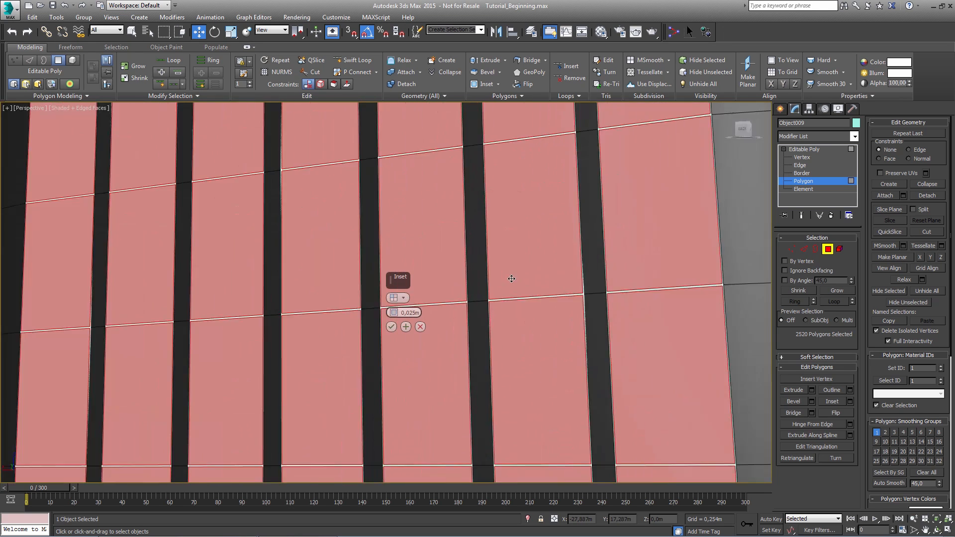
middle_drag(497, 299, 383, 296)
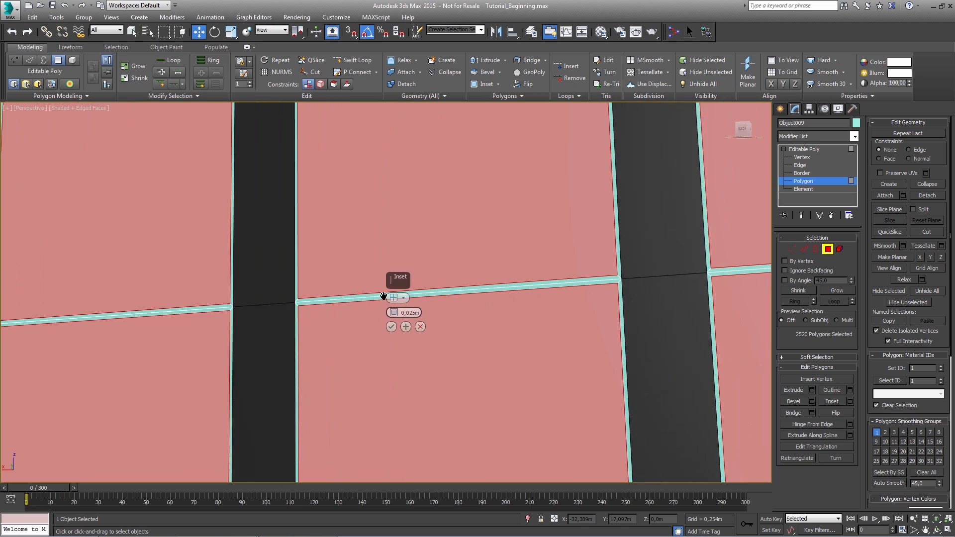
scroll(385, 301, down, 1)
mouse_move(394, 312)
mouse_down()
mouse_move(393, 291)
mouse_move(393, 302)
mouse_up()
scroll(332, 239, down, 5)
middle_drag(294, 251, 374, 353)
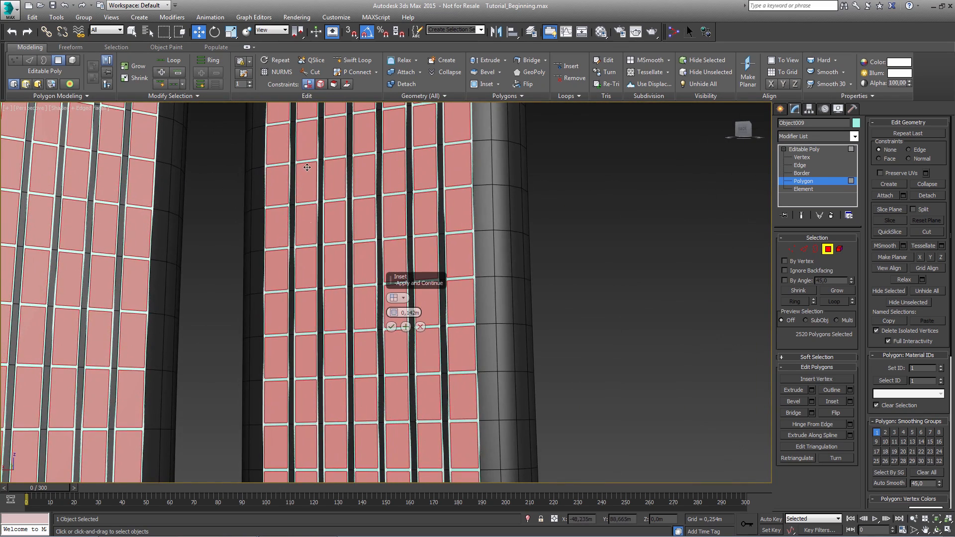
scroll(319, 388, down, 5)
middle_drag(298, 174, 334, 430)
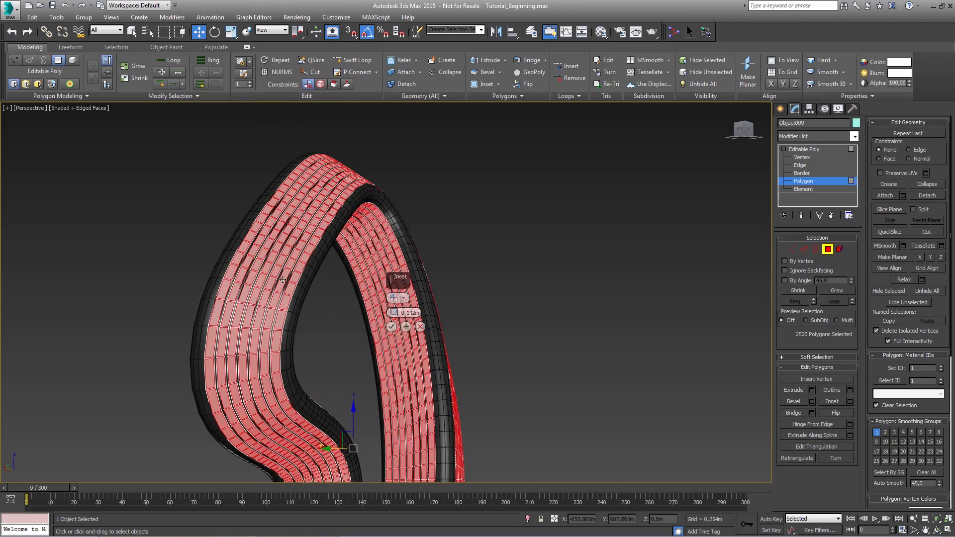
Try the Group inset type on the selected façade polygons.
scroll(280, 277, up, 5)
middle_drag(280, 276, 156, 234)
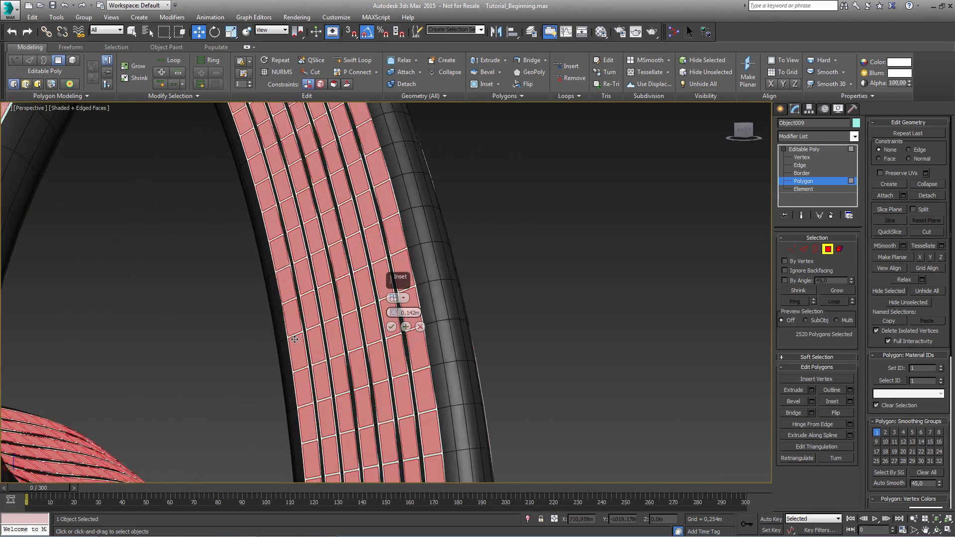
scroll(295, 339, up, 3)
click(403, 298)
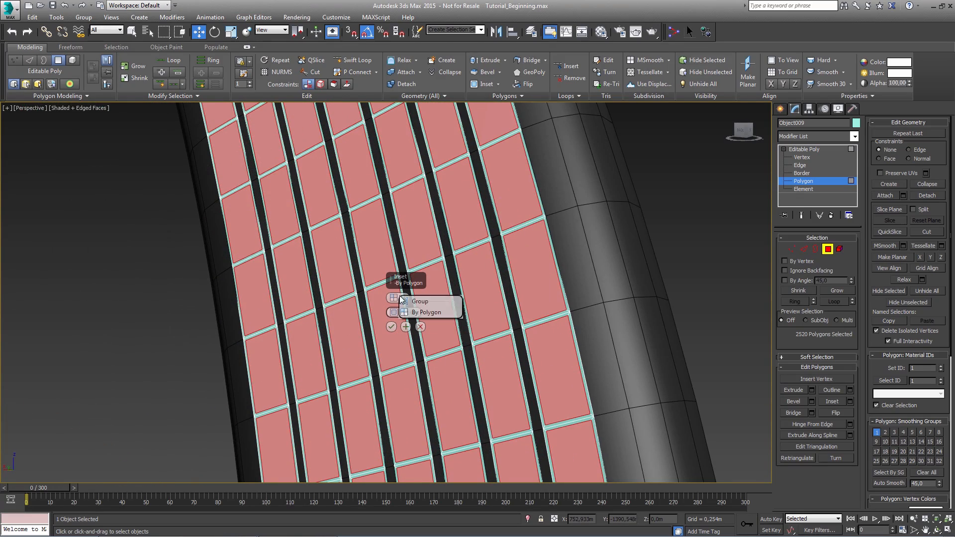
click(418, 302)
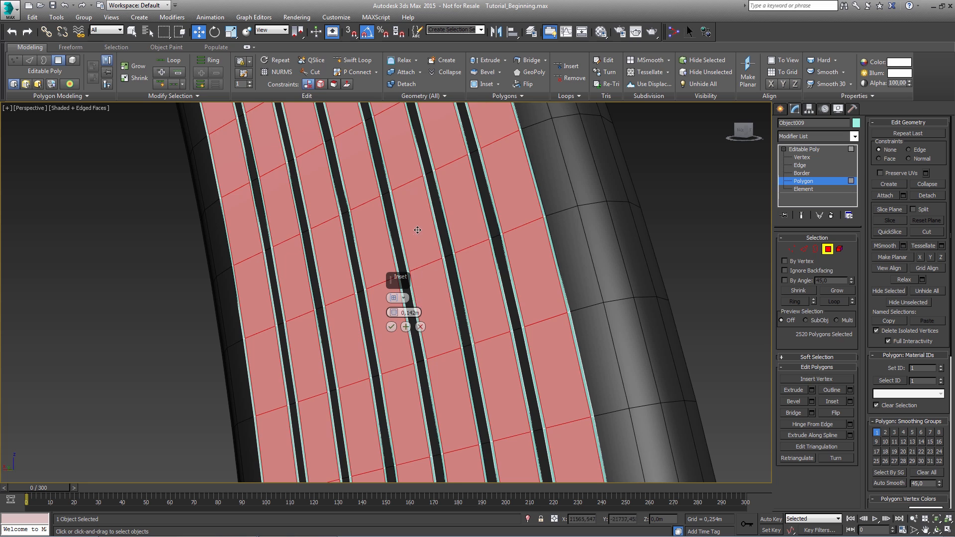
middle_drag(418, 232, 347, 247)
Inset the selected façade polygons By Polygon with an amount of 0.1 m.
click(403, 298)
click(398, 301)
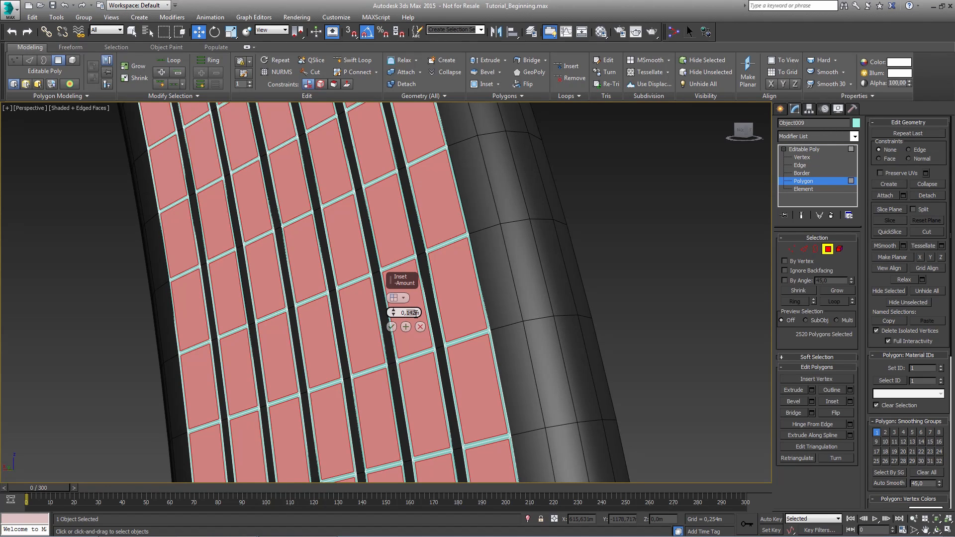
key(Return)
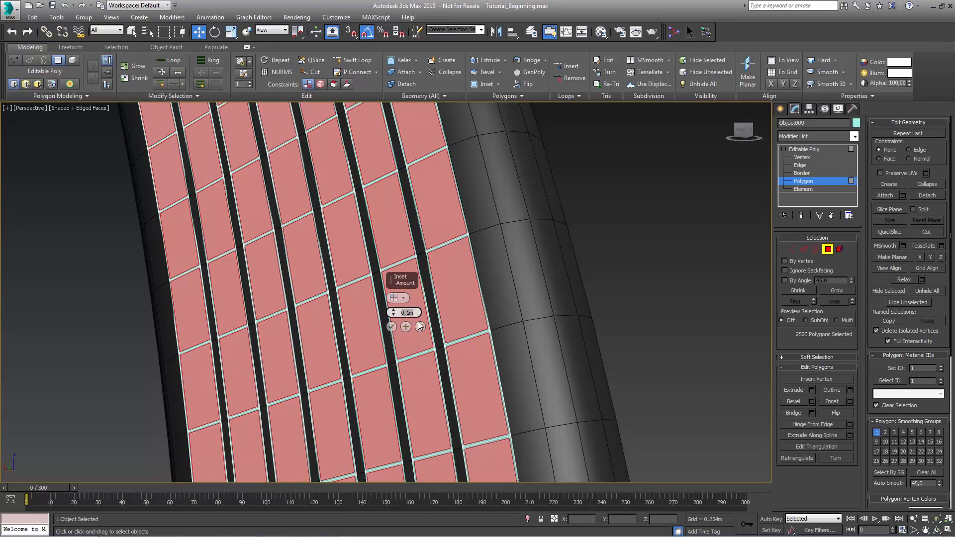
click(391, 327)
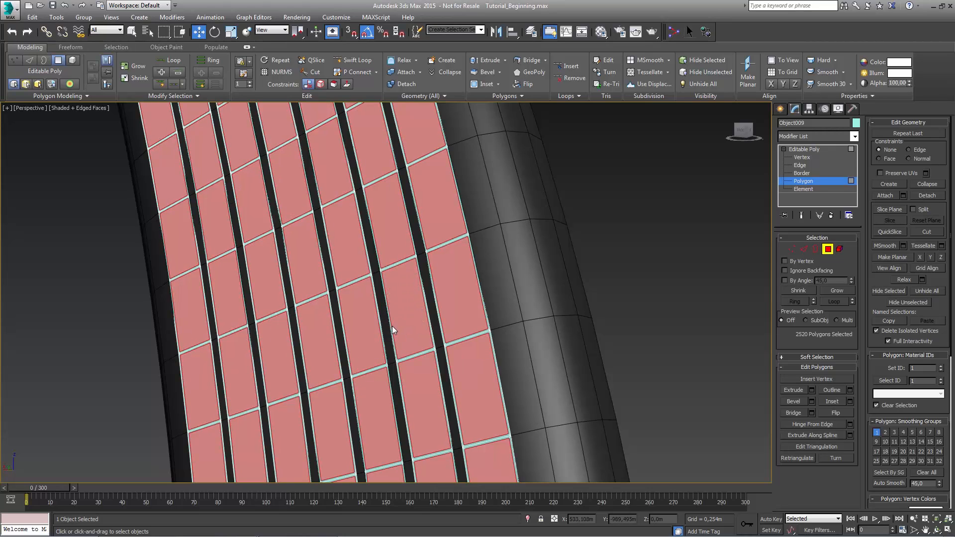
Detach the inset inner polygons as a separate object named Windows.
scroll(418, 224, down, 6)
scroll(441, 278, up, 10)
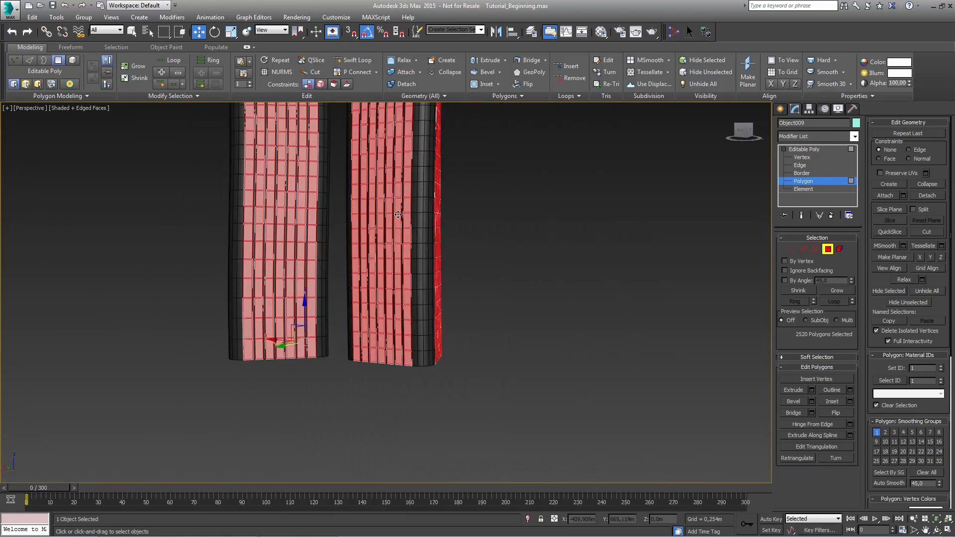
scroll(461, 354, up, 2)
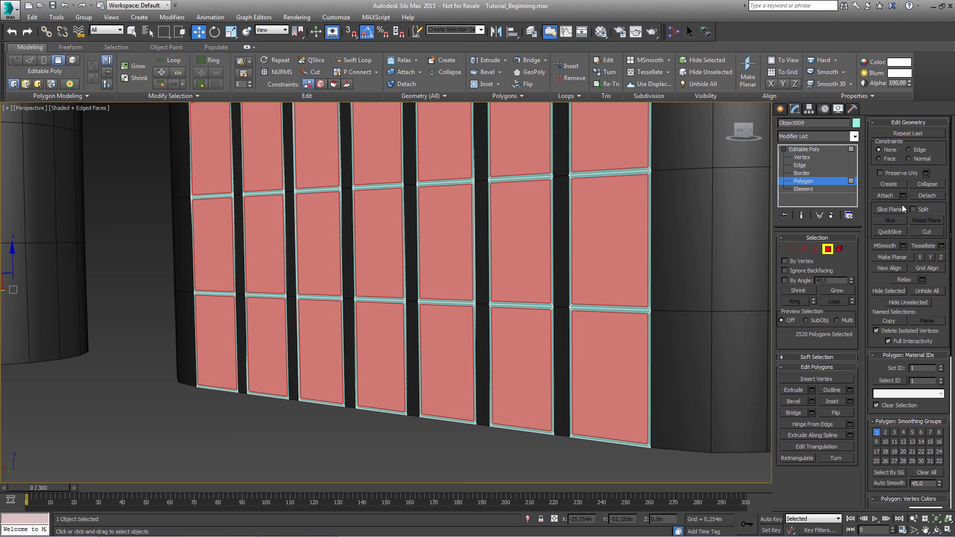
click(935, 197)
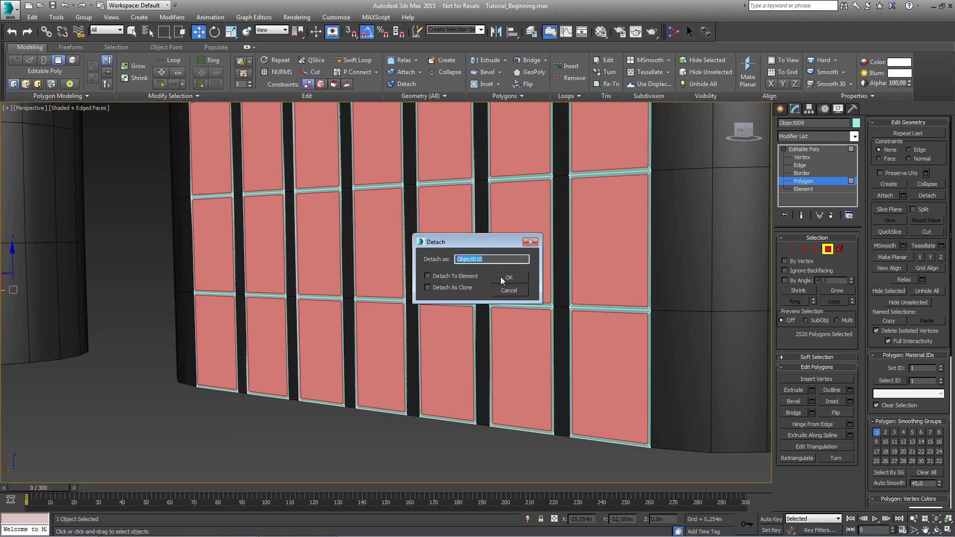
text(Window)
key(Return)
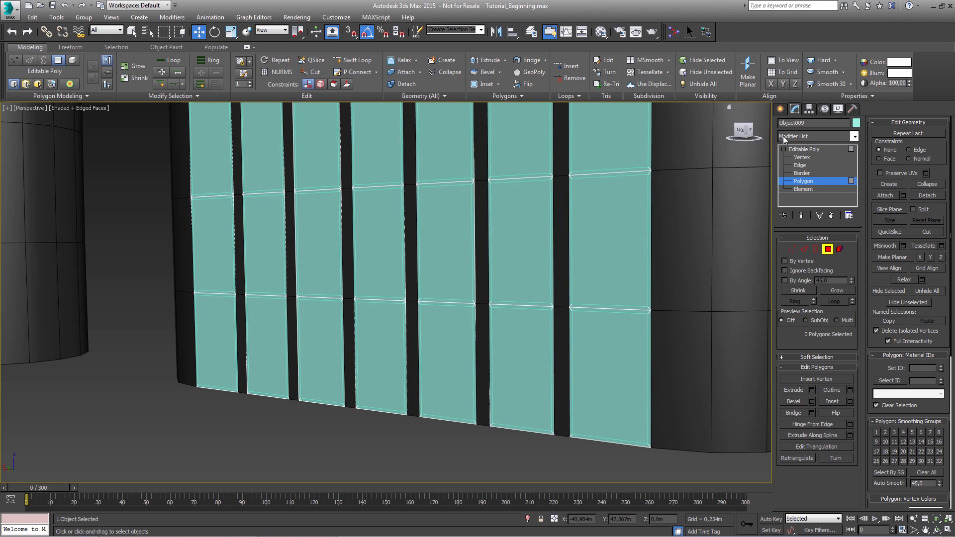
Rename the remaining frame object to WindowFrames, set its object color to white, and leave polygon editing.
double_click(810, 125)
text(WindowFrames)
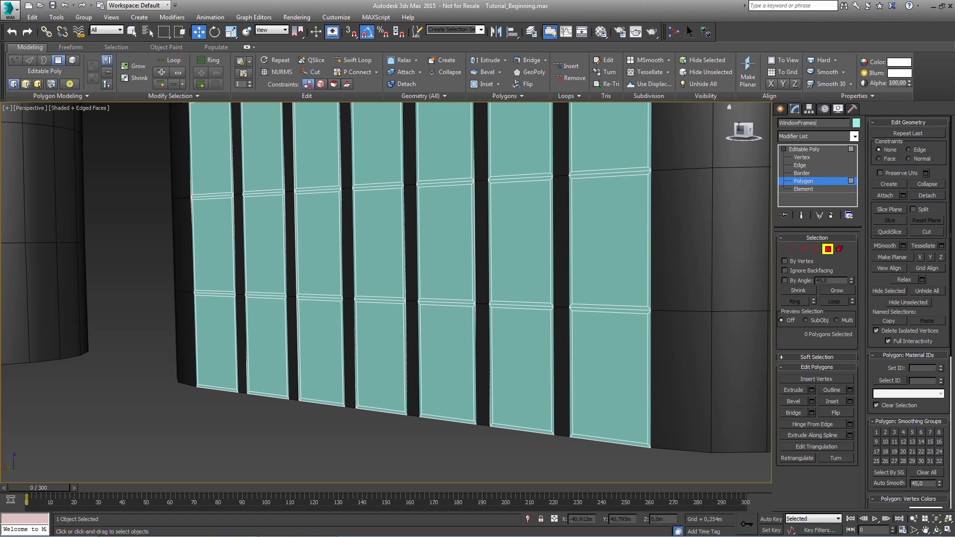
click(856, 122)
click(717, 253)
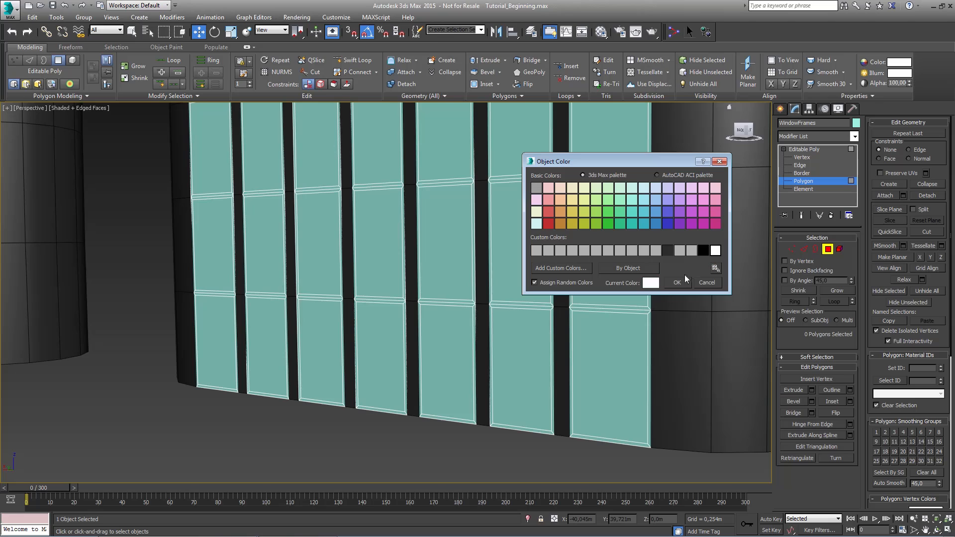
click(688, 273)
click(805, 148)
Select the detached window panes and assign the second material, 02 - Default, to them.
click(612, 338)
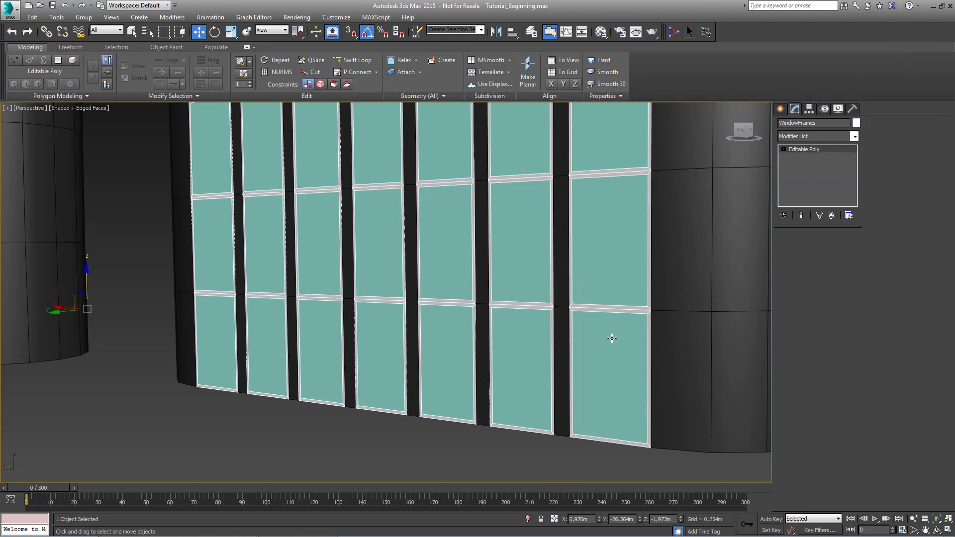
key(m)
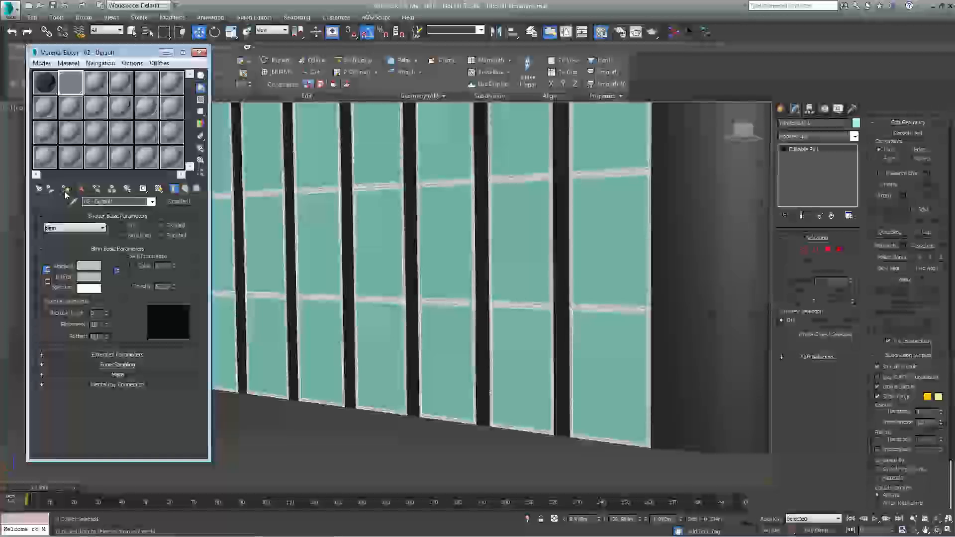
click(66, 190)
click(199, 53)
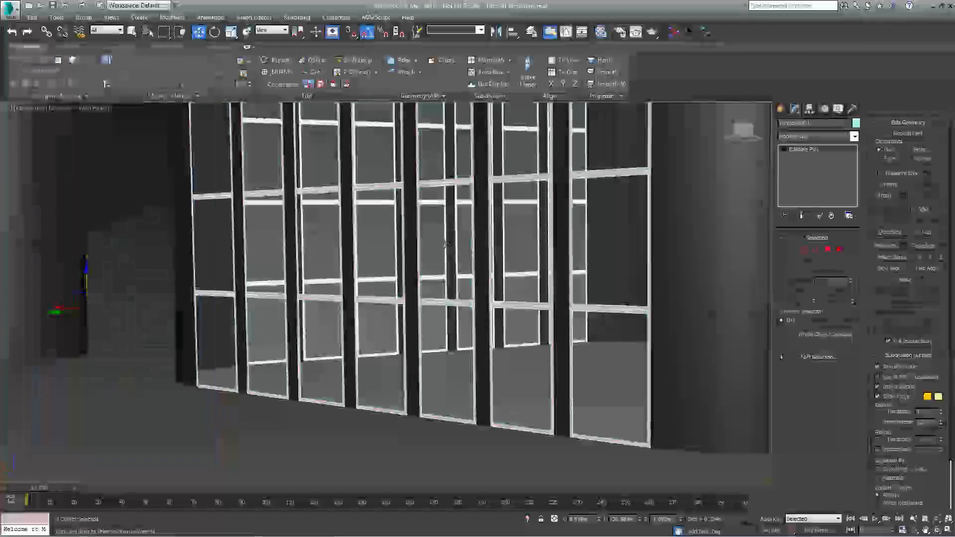
Select the Bearing Structure object and add a Shell modifier to it.
scroll(447, 244, down, 6)
scroll(427, 299, down, 2)
middle_drag(427, 302, 407, 303)
scroll(406, 304, down, 7)
scroll(396, 326, up, 2)
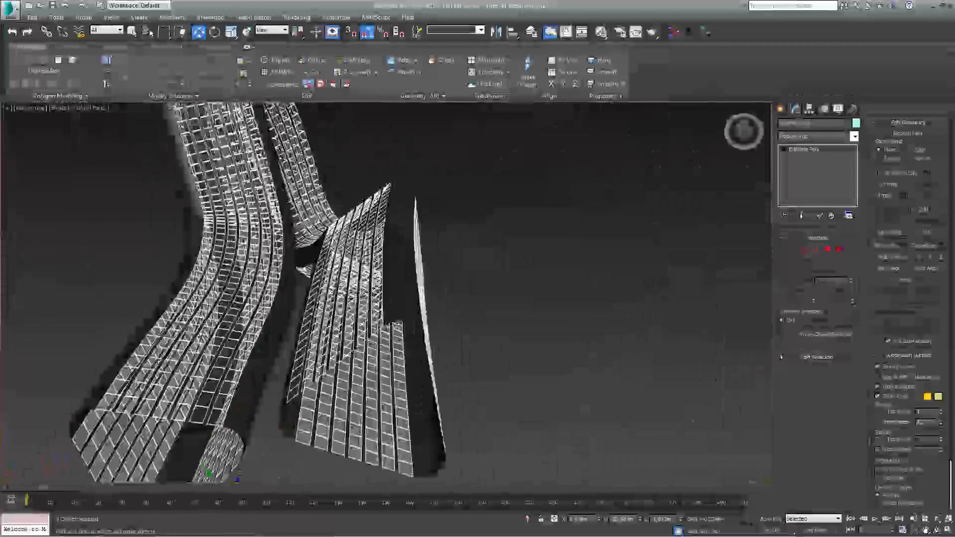
scroll(396, 326, up, 2)
alt+middle_drag(397, 325, 410, 252)
click(413, 262)
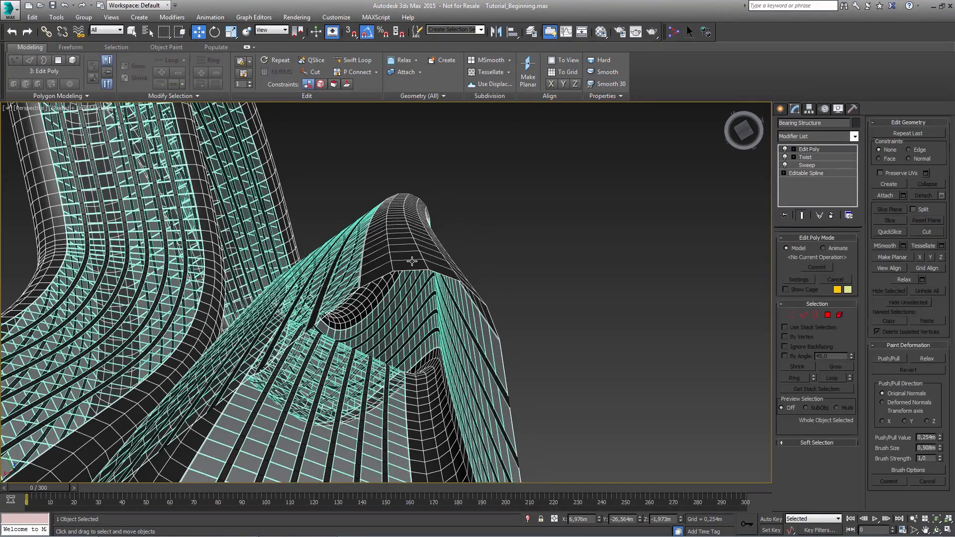
text(xshe)
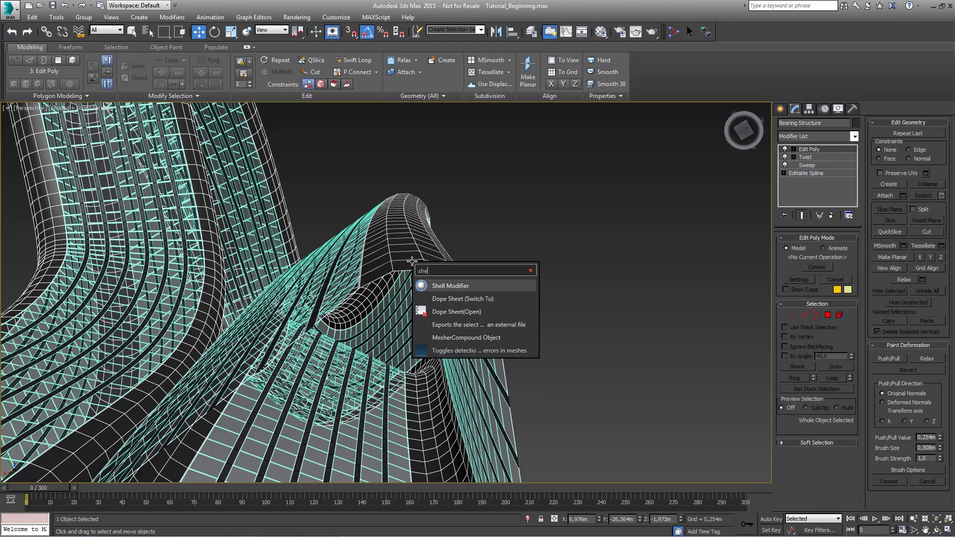
key(Return)
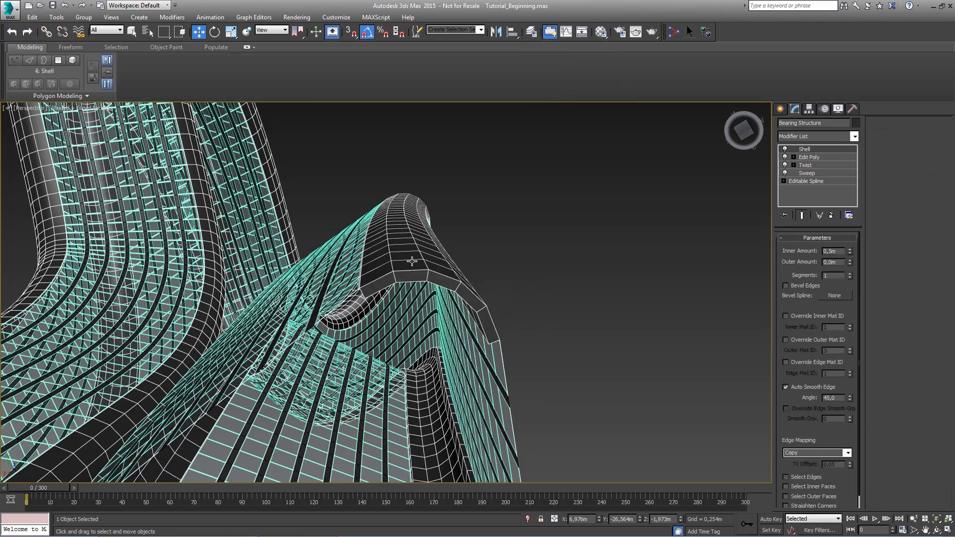
Set the Bearing Structure's Shell inner amount to 0 m and outer amount to 0.5 m.
right_click(850, 252)
click(839, 264)
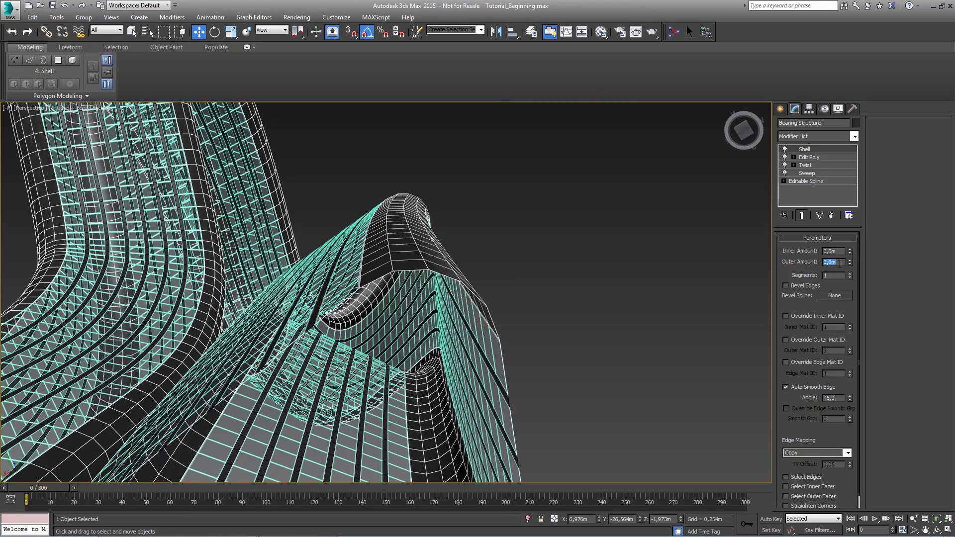
text(0,5)
key(Return)
Add a Shell modifier to the dark vertical strips between the windows, with outer amount 0.2 m and inner amount 0.4 m.
alt+middle_drag(407, 292, 469, 302)
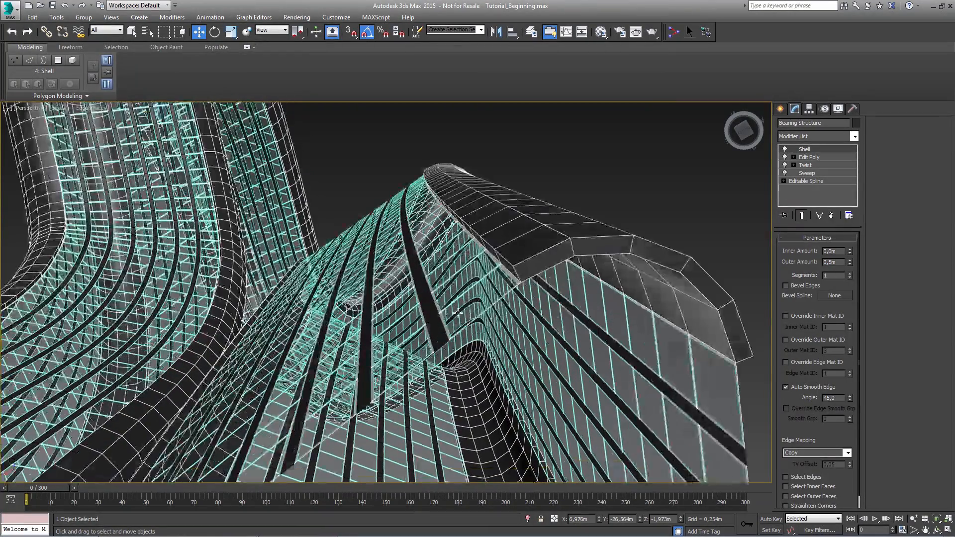
click(437, 341)
text(x)
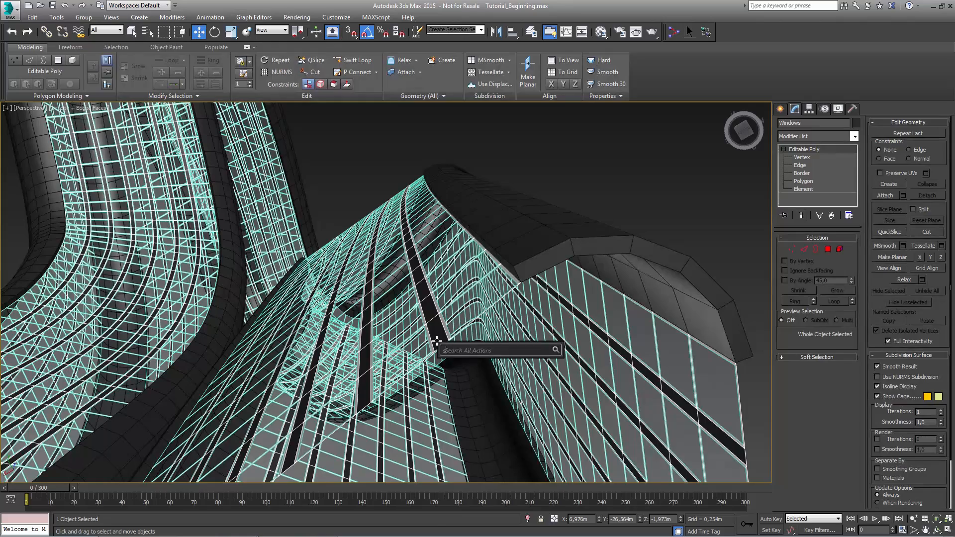
text(shell)
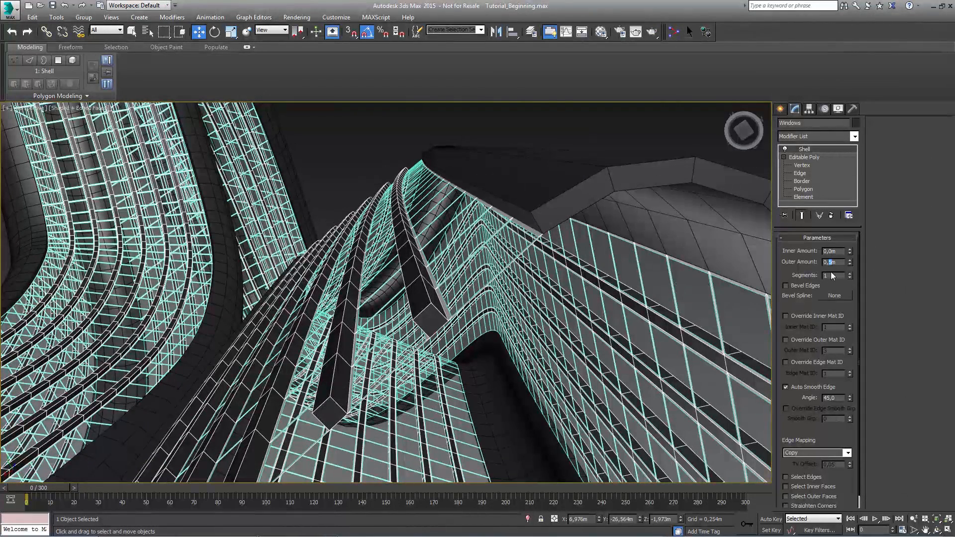
key(Return)
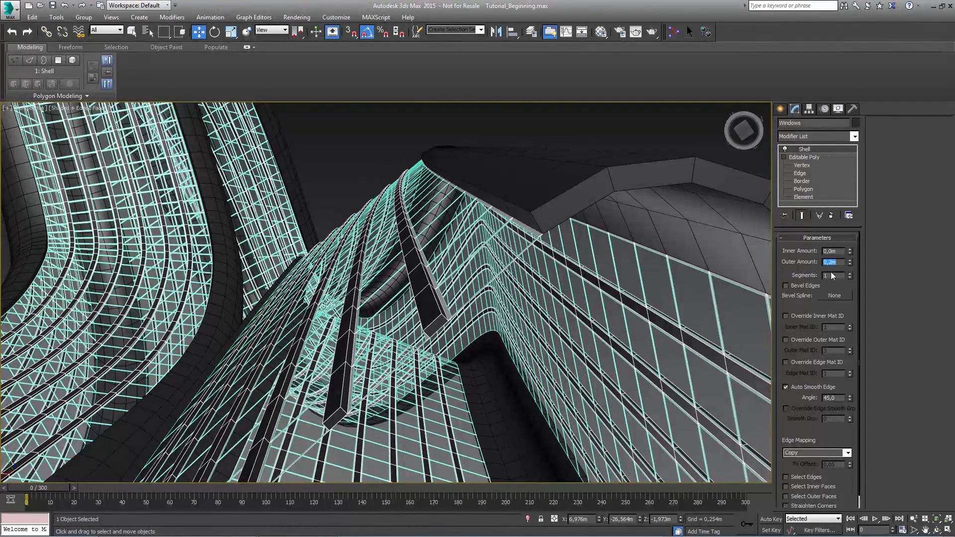
click(829, 251)
text(4)
key(Return)
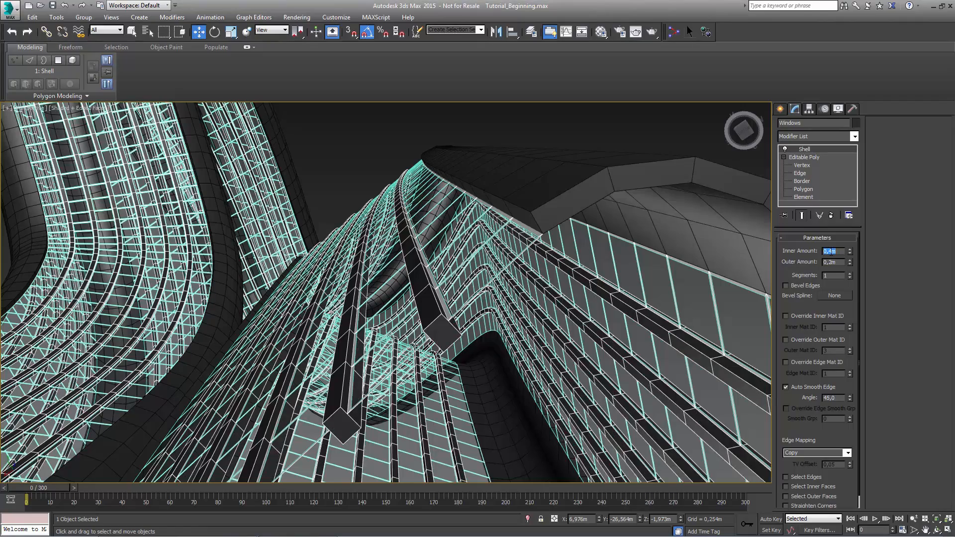
Select the WindowFrames object and add a Shell modifier to it.
alt+middle_drag(541, 310, 383, 285)
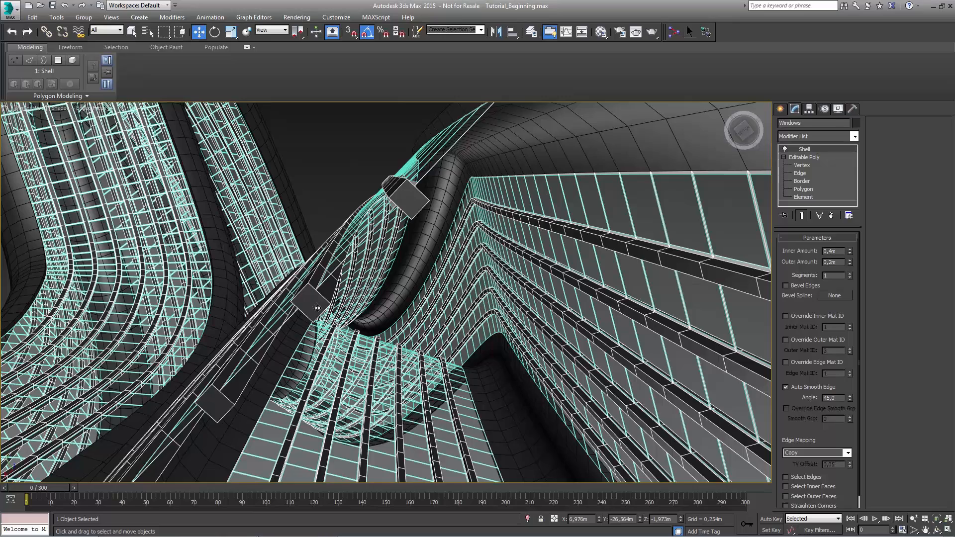
alt+middle_drag(382, 283, 461, 215)
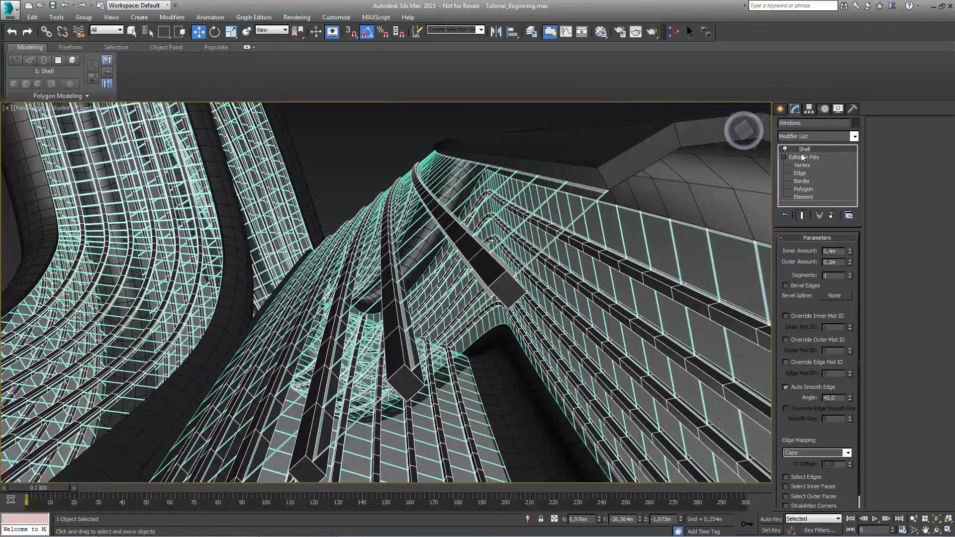
click(513, 274)
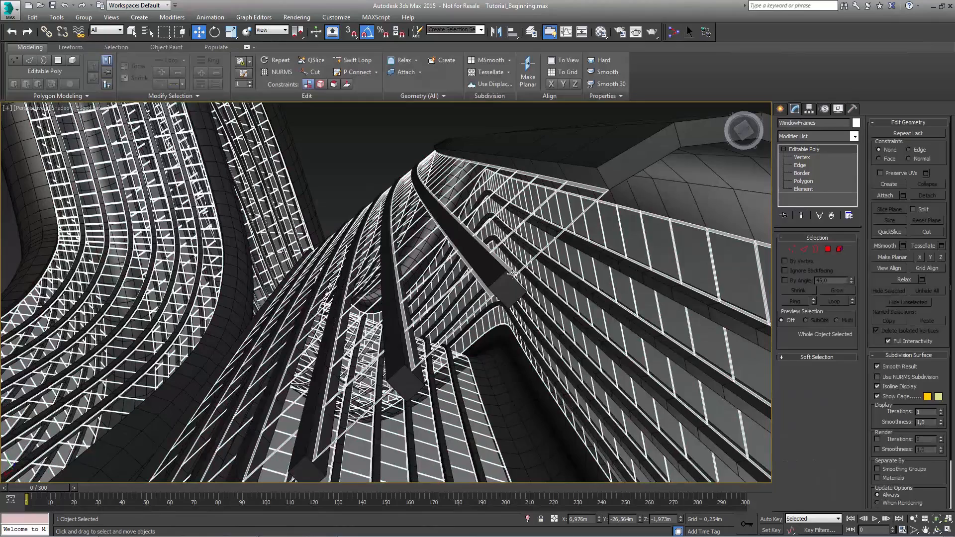
text(xshel)
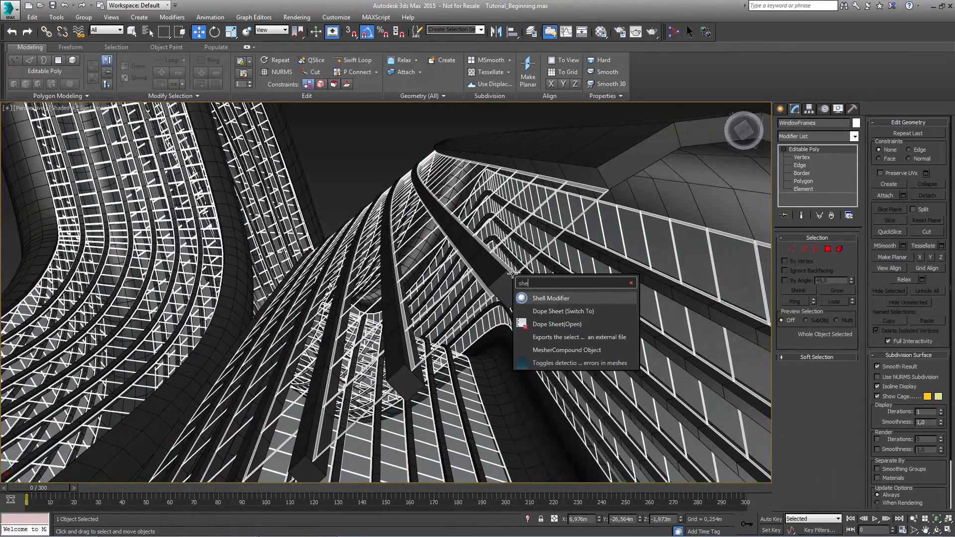
key(Return)
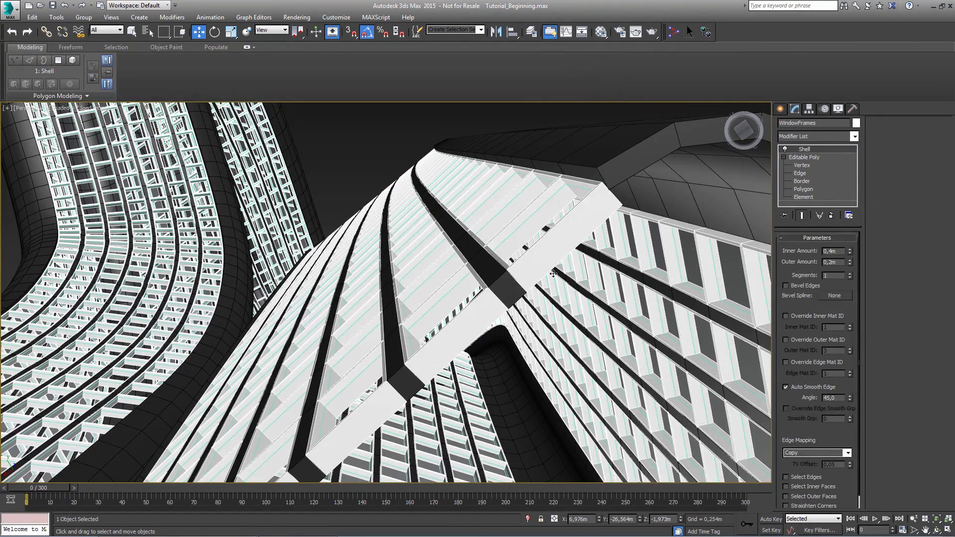
Set the WindowFrames Shell inner amount to 0 m and outer amount to 0.1 m.
drag(840, 252, 773, 252)
text(0)
key(Return)
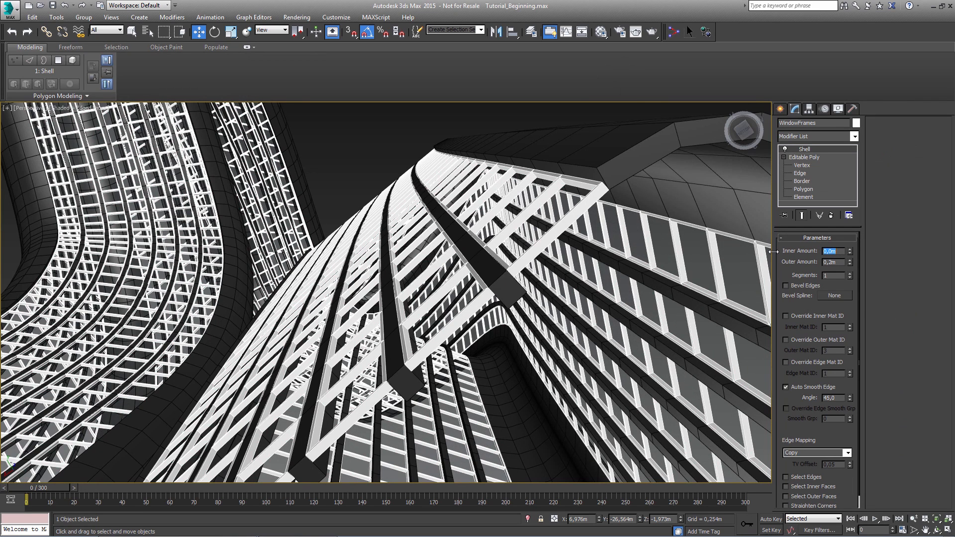
drag(828, 262, 831, 262)
text(1)
key(Return)
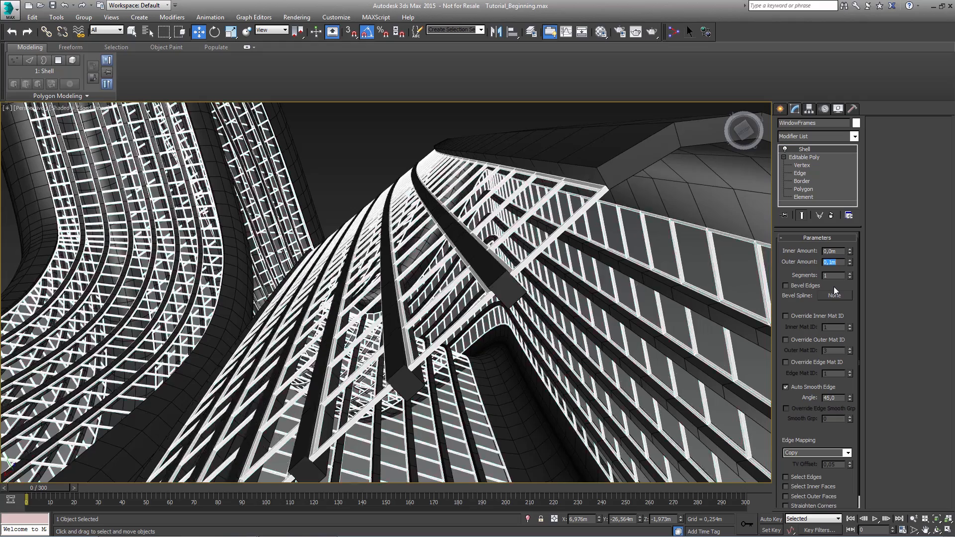
Select the glass panes object and examine the thickened frames and strips of the façade up close.
click(504, 323)
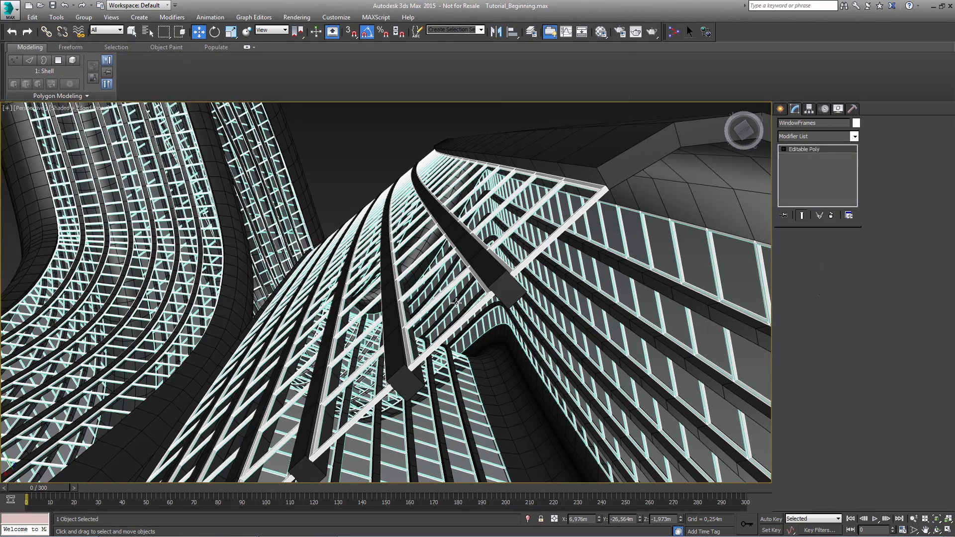
alt+middle_drag(457, 302, 405, 334)
scroll(405, 334, up, 10)
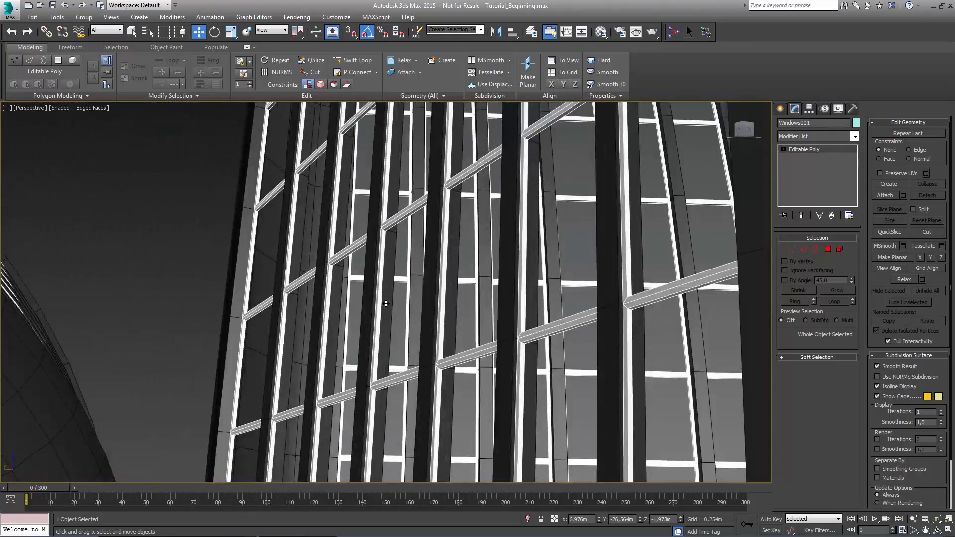
scroll(411, 269, up, 8)
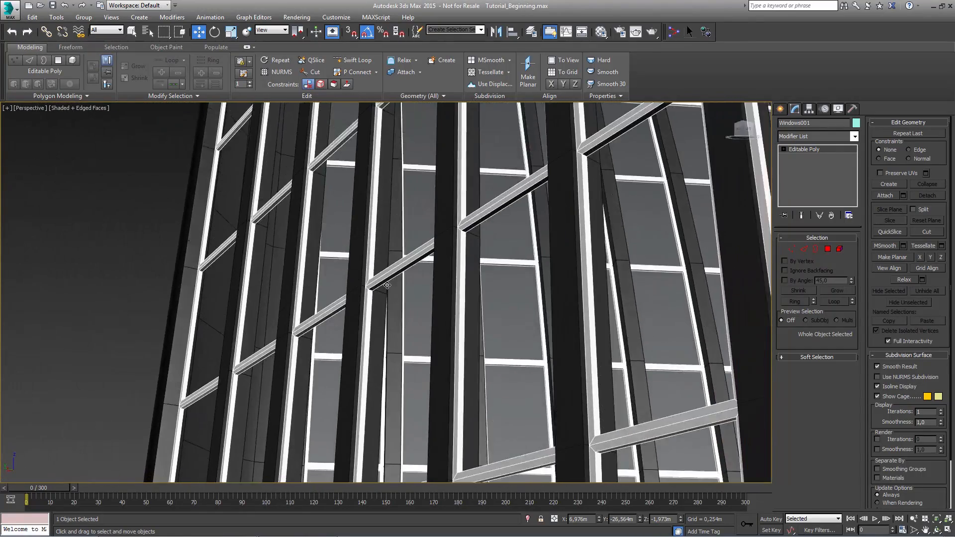
Add a Push modifier to the glass panes object with a push value of about 0.045 m.
scroll(387, 285, up, 5)
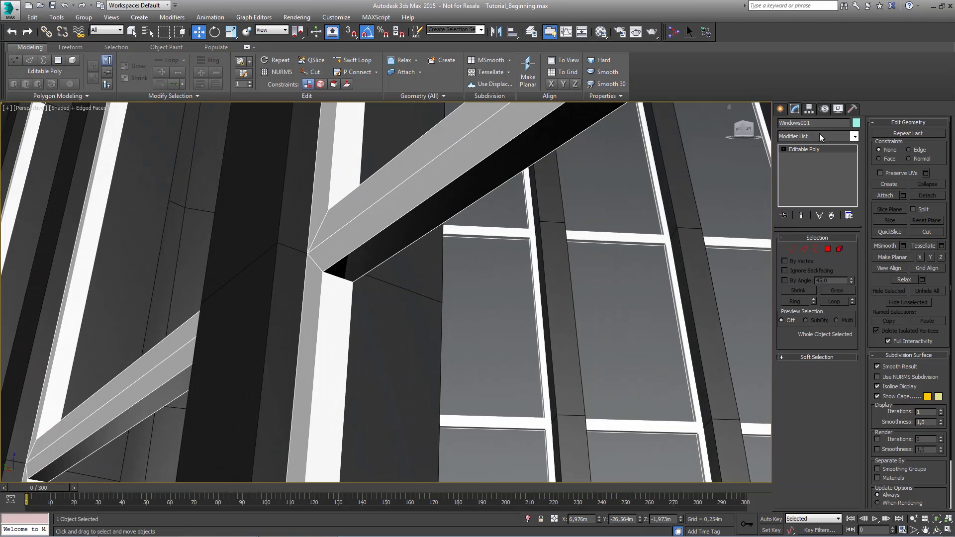
click(823, 137)
text(pu)
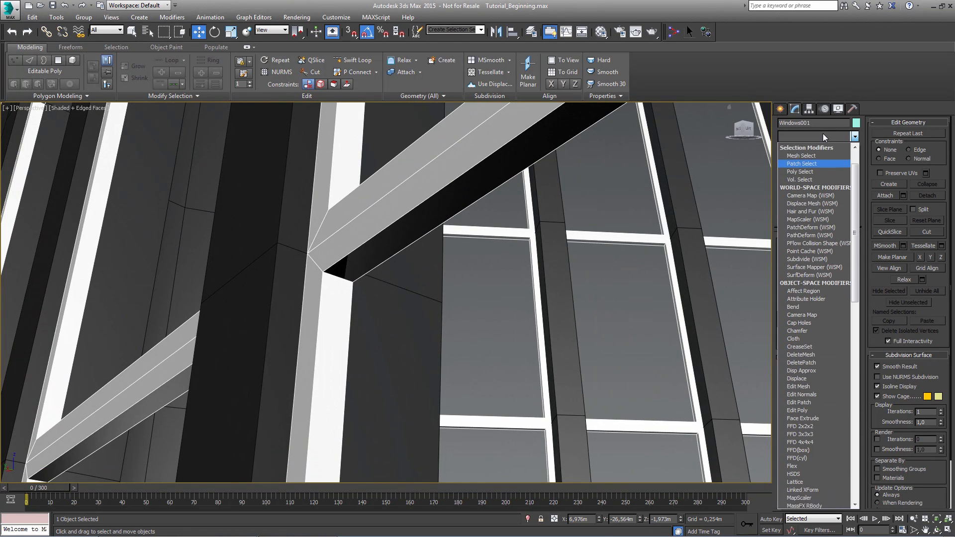
key(Return)
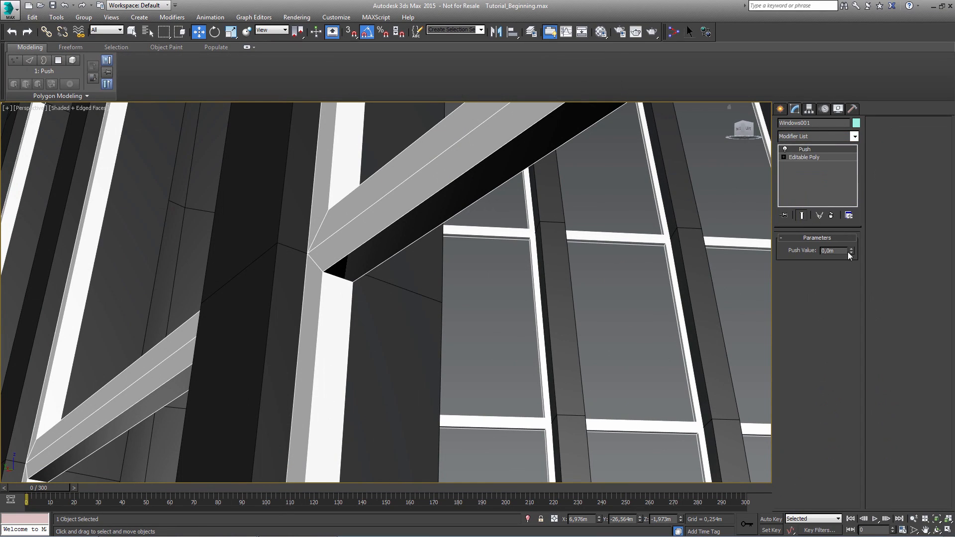
drag(852, 251, 850, 122)
Examine how the pushed glass panes meet the white window frames across the façade and at a frame corner.
scroll(478, 249, down, 5)
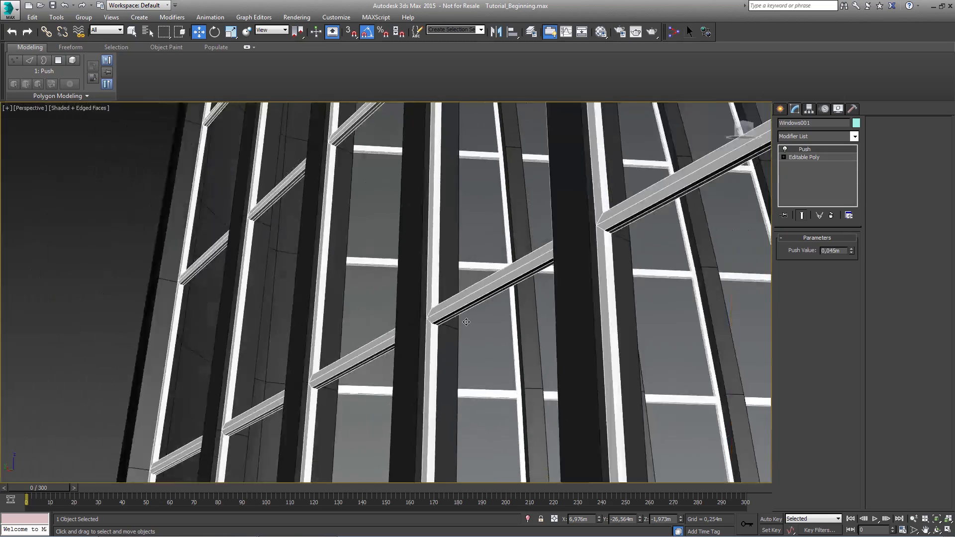
scroll(474, 317, down, 5)
scroll(382, 379, up, 8)
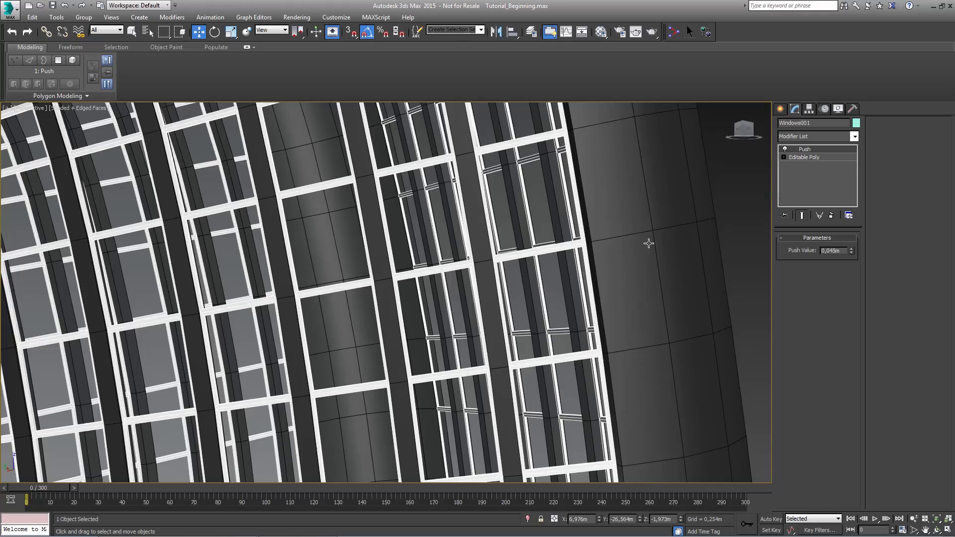
middle_drag(649, 244, 379, 322)
scroll(380, 322, down, 6)
middle_drag(536, 288, 506, 322)
middle_drag(502, 212, 481, 334)
scroll(482, 334, up, 5)
scroll(424, 294, up, 4)
scroll(397, 314, up, 2)
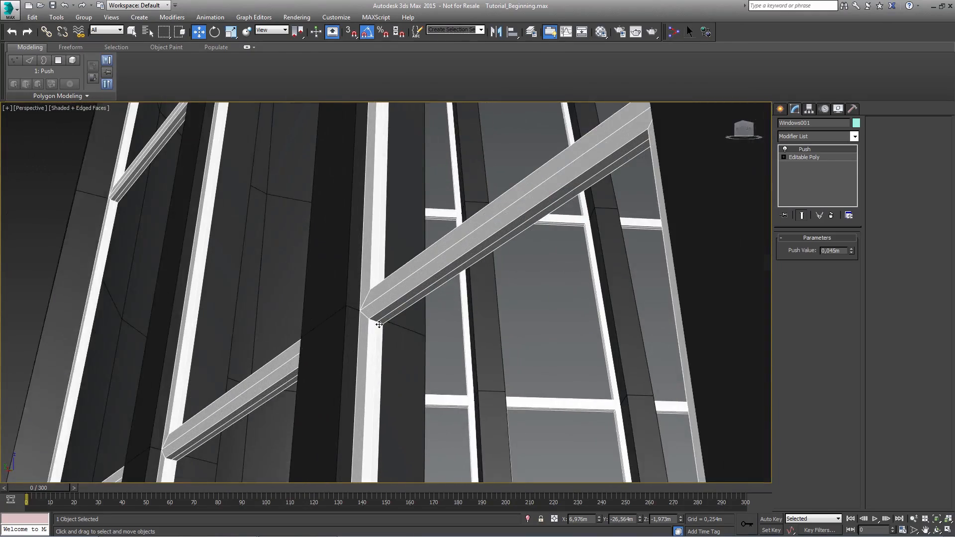
scroll(420, 336, up, 2)
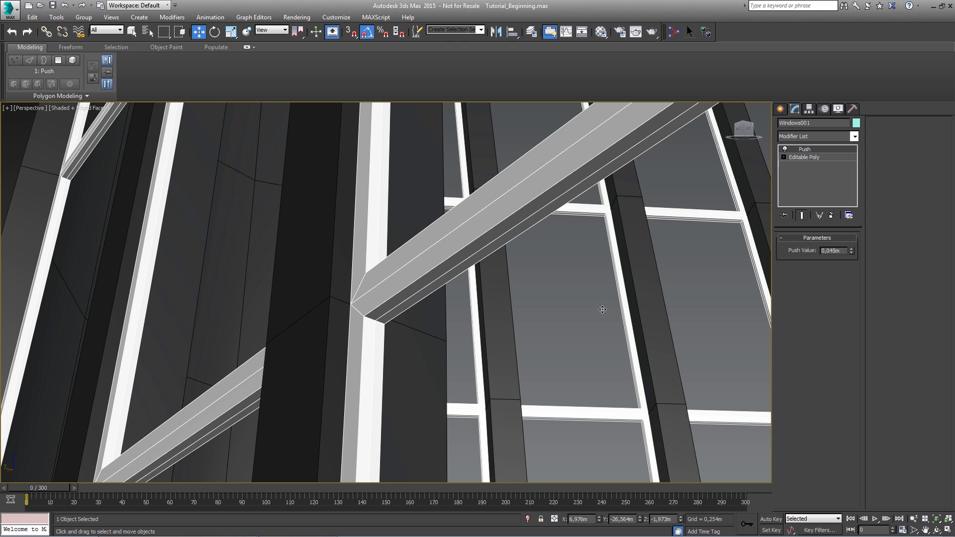
Add a Shell modifier above Push on the glass panes, with inner amount 0 m and outer amount 0.01 m.
drag(851, 241, 849, 249)
click(830, 138)
text(sh)
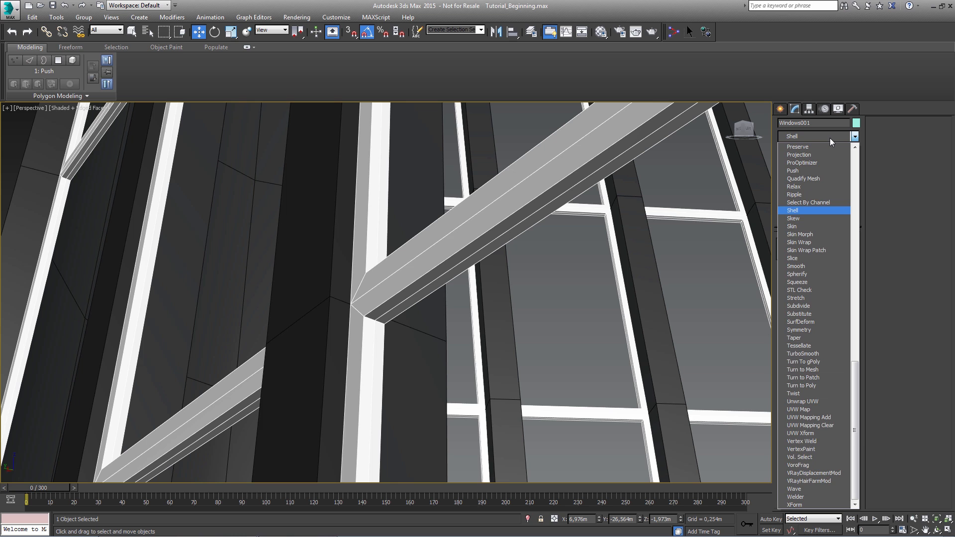
key(Return)
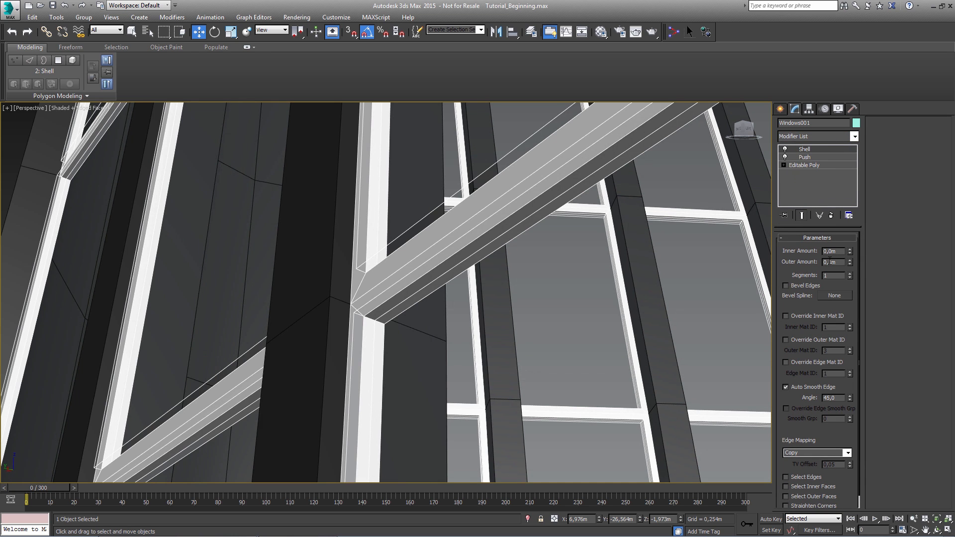
drag(847, 269, 846, 269)
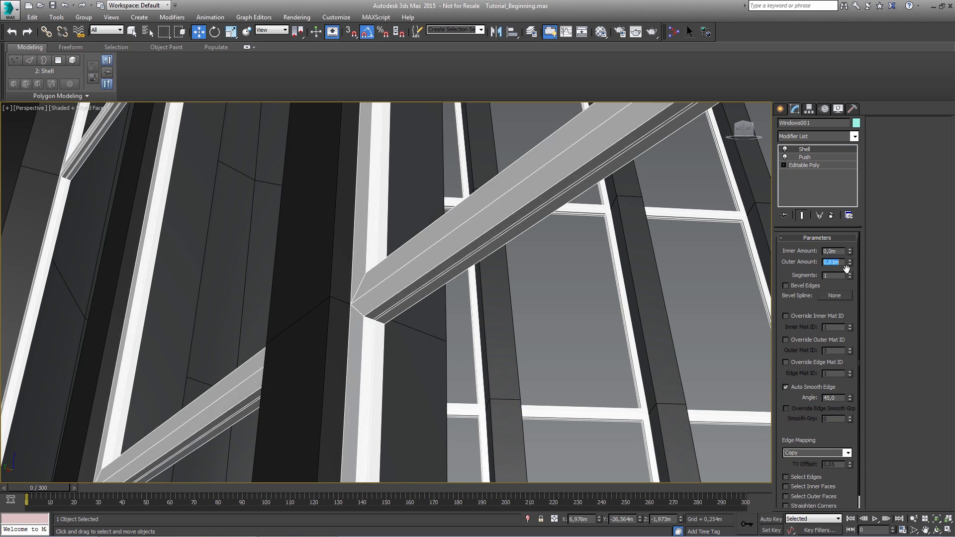
Select the tower's four façade objects, WindowFrames, Windows001, Bearing Structure and Windows, and move them to the Inner Parts layer.
scroll(496, 283, down, 15)
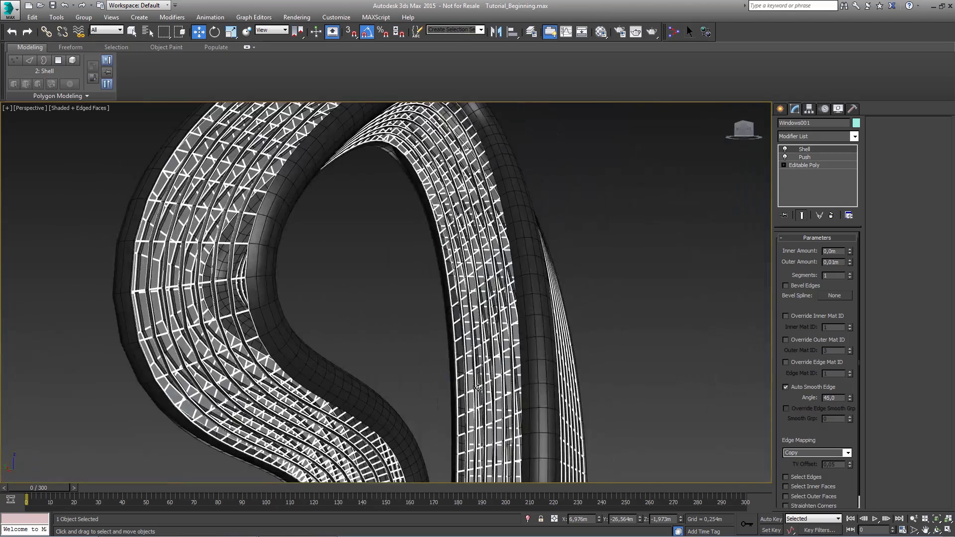
middle_drag(439, 416, 458, 326)
scroll(459, 326, down, 3)
alt+middle_drag(468, 364, 552, 309)
scroll(453, 366, down, 3)
click(552, 308)
drag(567, 439, 363, 165)
click(532, 31)
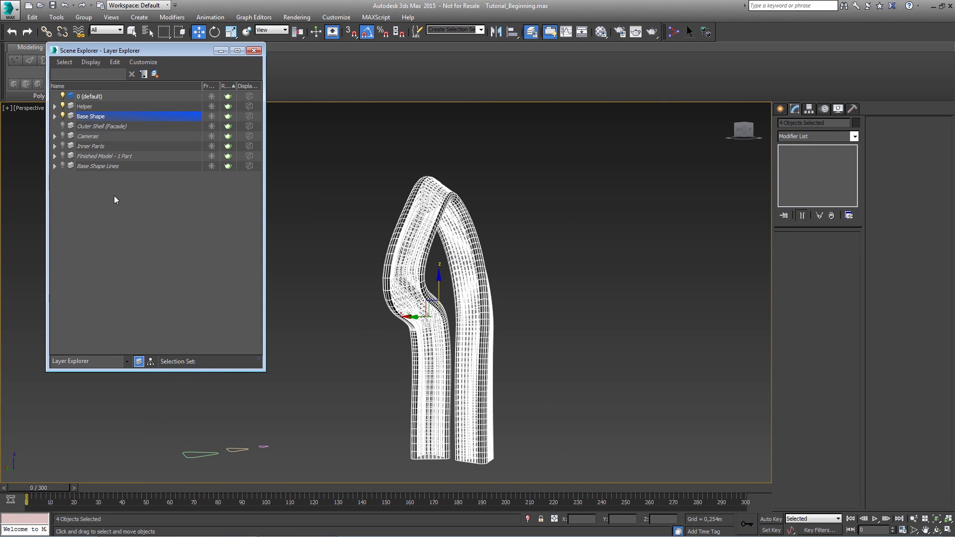
click(55, 117)
drag(97, 123, 94, 223)
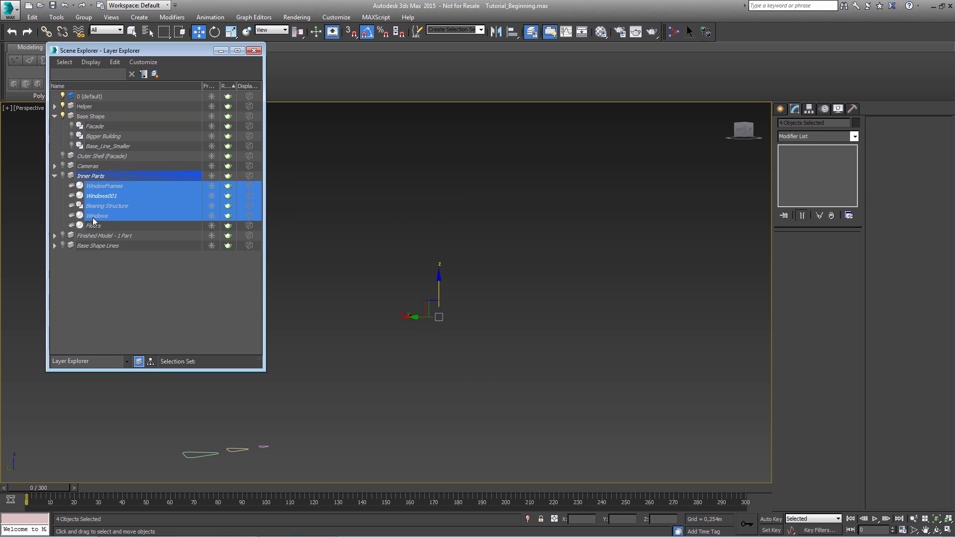
Unhide the Inner Parts layer and examine the assembled tower up close, as a whole and at its base from below.
click(63, 176)
alt+middle_drag(518, 316, 458, 329)
scroll(459, 330, up, 10)
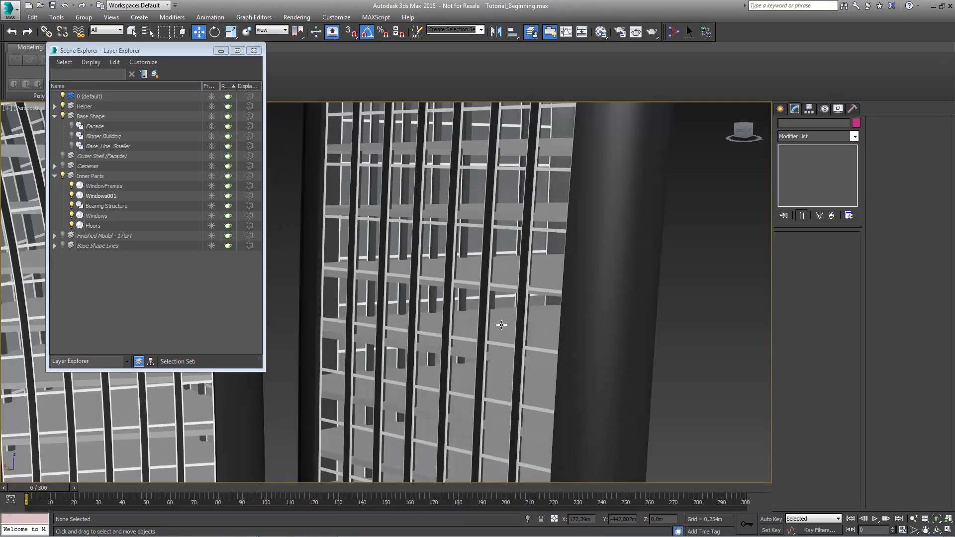
alt+middle_drag(502, 325, 484, 241)
scroll(484, 241, down, 10)
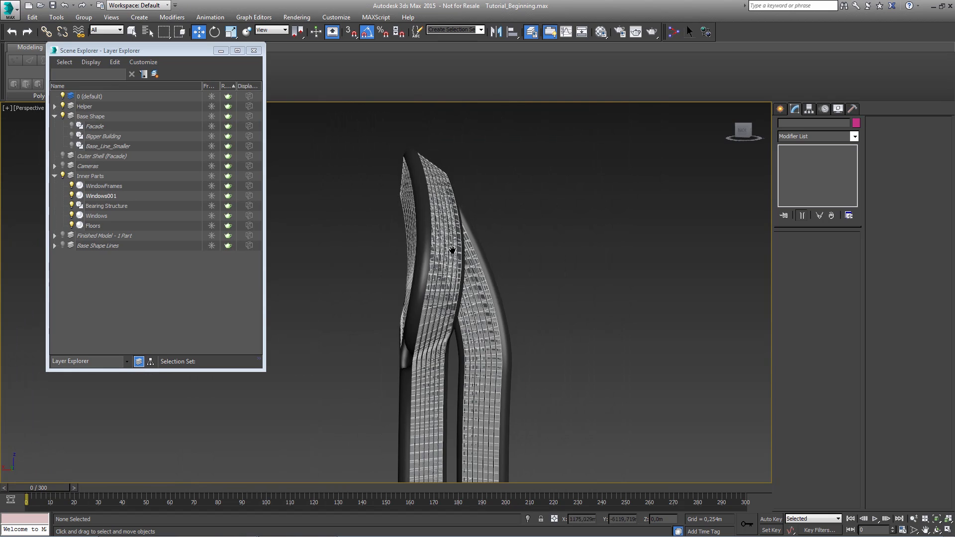
alt+middle_drag(471, 314, 428, 265)
middle_drag(433, 336, 434, 281)
scroll(435, 282, up, 5)
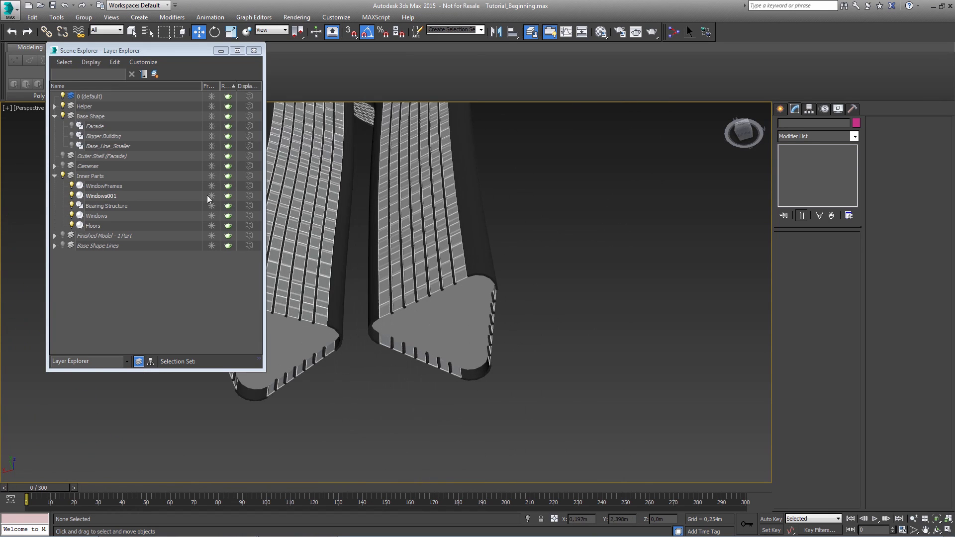
Unhide the Facade object in the Base Shape layer and add an Edit Poly modifier to it.
click(71, 125)
middle_drag(459, 266, 469, 256)
scroll(466, 310, up, 4)
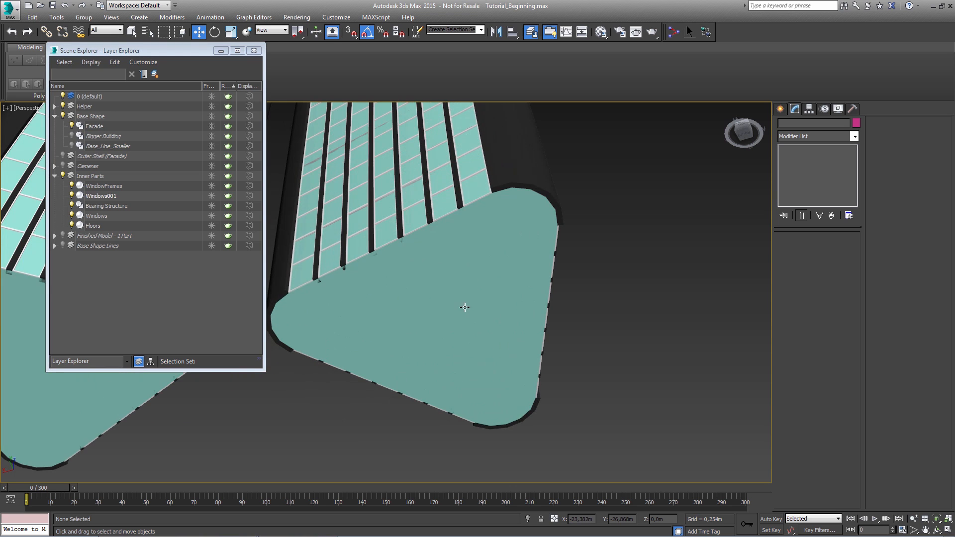
click(450, 294)
middle_drag(371, 225, 503, 293)
scroll(503, 294, down, 2)
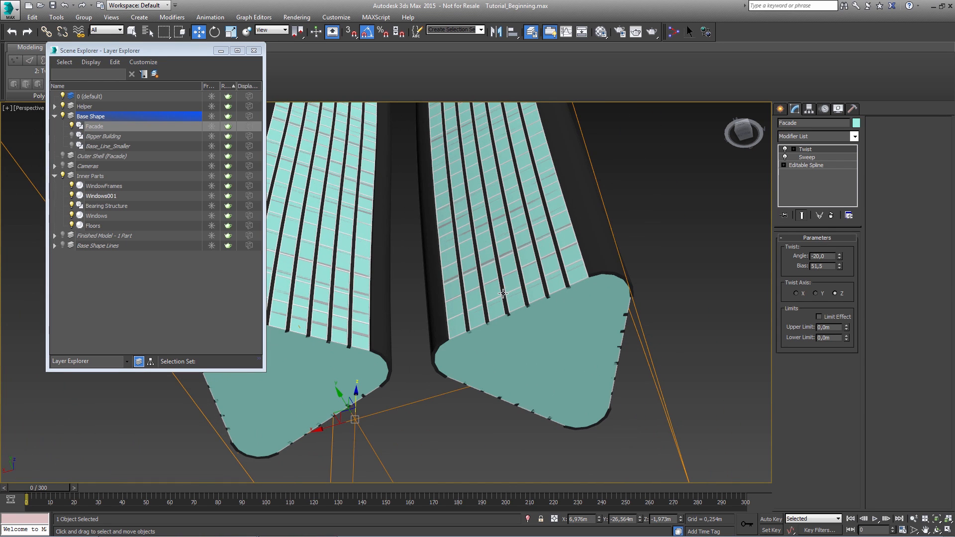
click(855, 136)
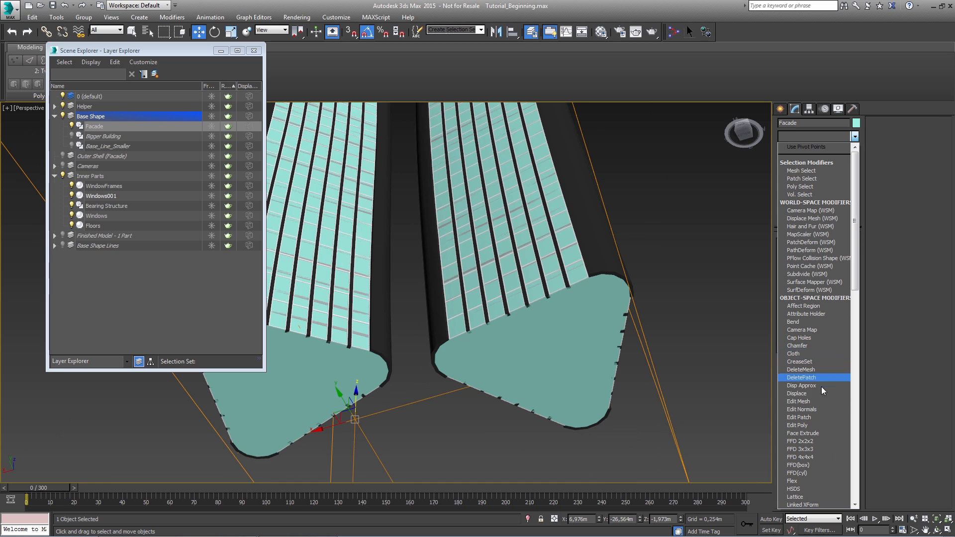
click(813, 425)
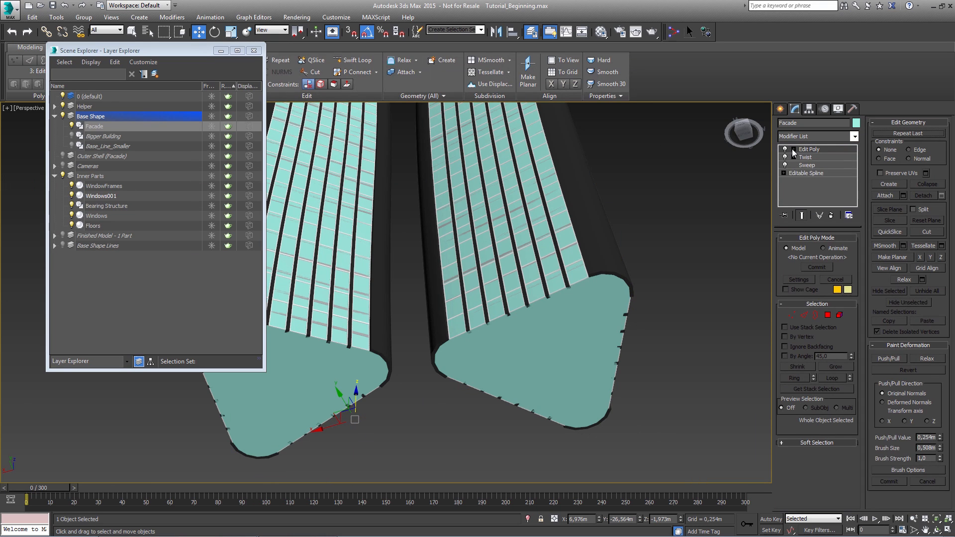
Delete the two bottom cap polygons of the Facade object at the feet of the tower legs.
click(794, 150)
click(814, 181)
click(592, 329)
ctrl+click(332, 381)
key(Delete)
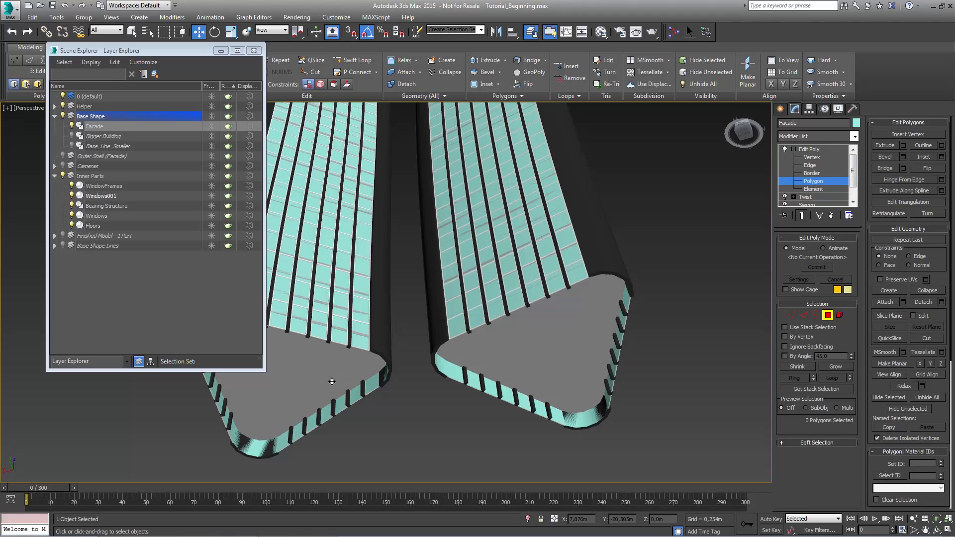
Add a Push modifier above Edit Poly on the Facade object and set its push value to 2 m.
scroll(429, 317, up, 5)
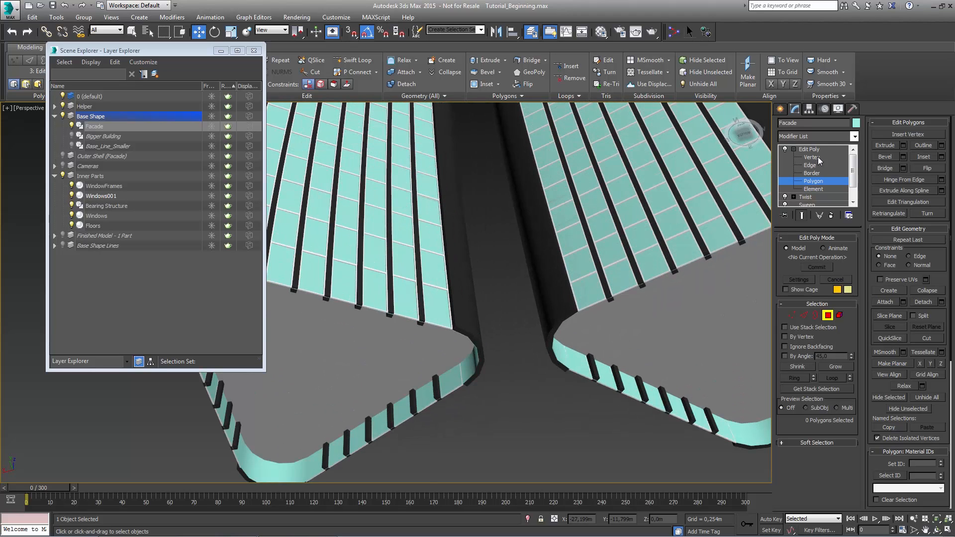
click(820, 149)
click(821, 137)
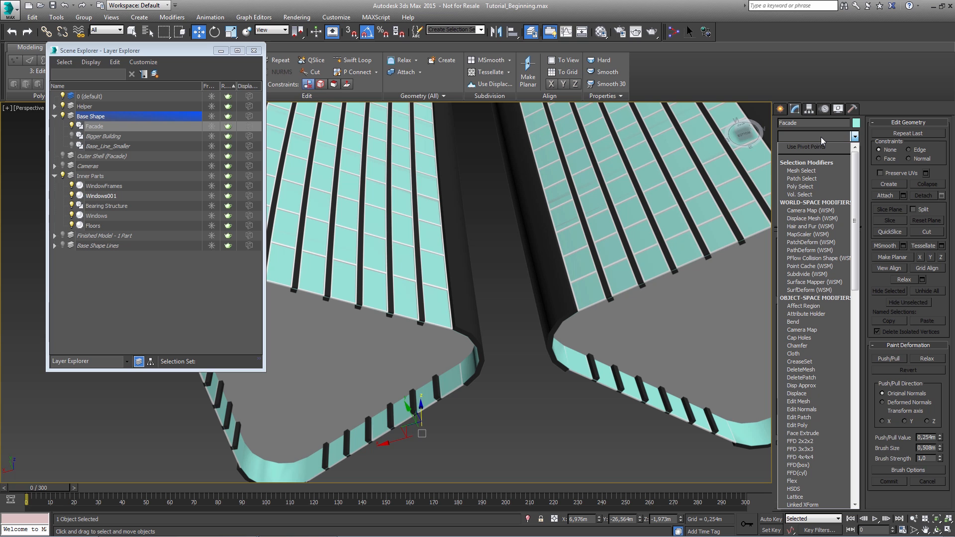
text(pu)
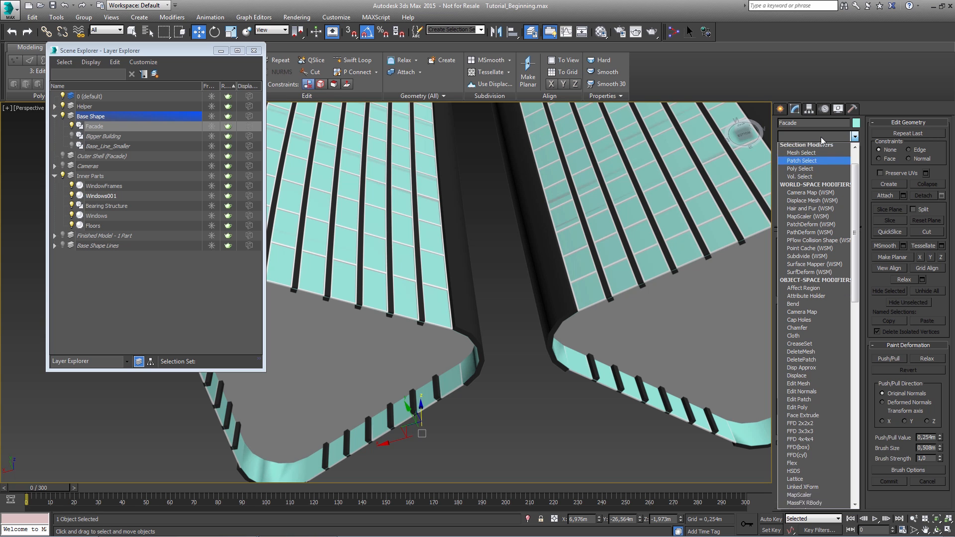
key(Return)
alt+middle_drag(641, 292, 490, 320)
drag(853, 250, 662, 436)
middle_drag(441, 310, 479, 249)
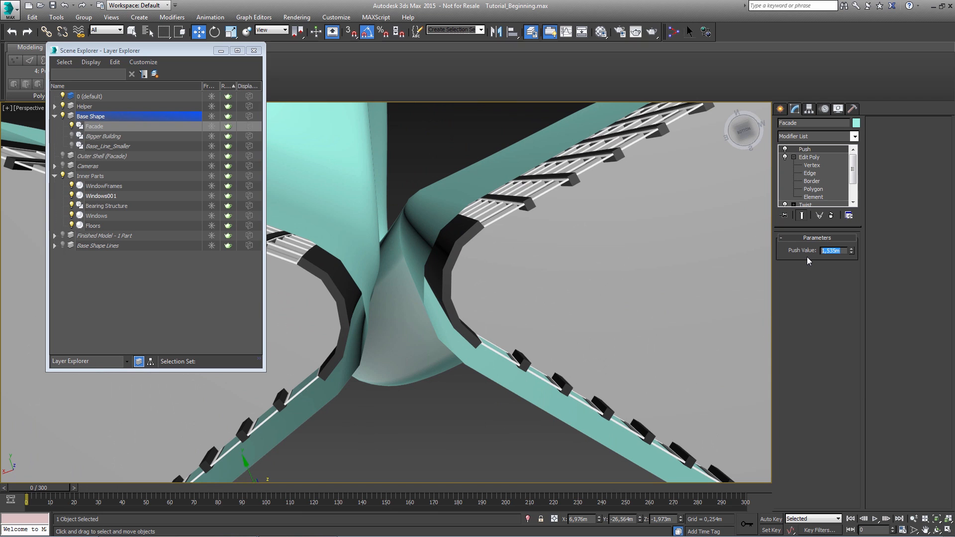
text(2)
key(Return)
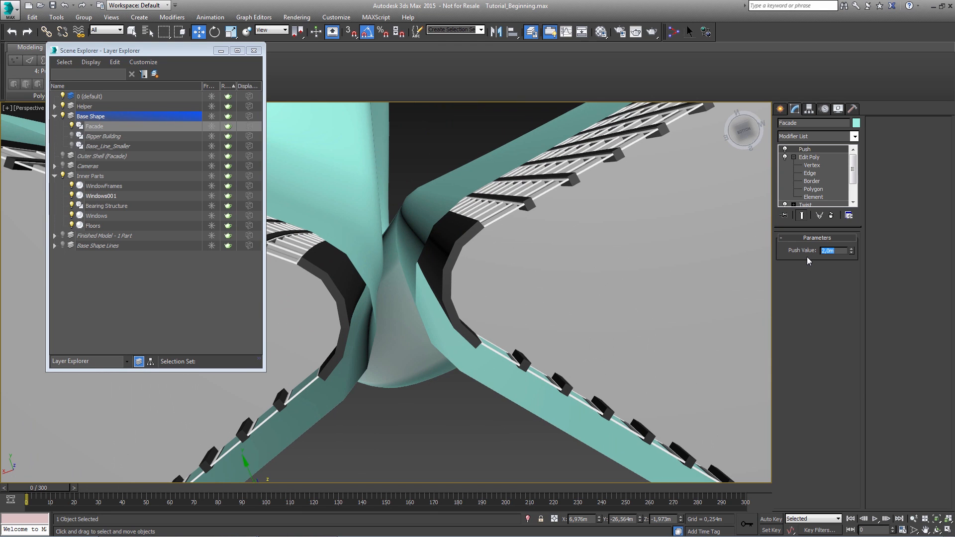
Inspect the pushed Facade shell around the tower legs and show its polygon edges in the shaded view.
alt+middle_drag(463, 275, 384, 268)
scroll(431, 281, up, 6)
scroll(431, 281, down, 5)
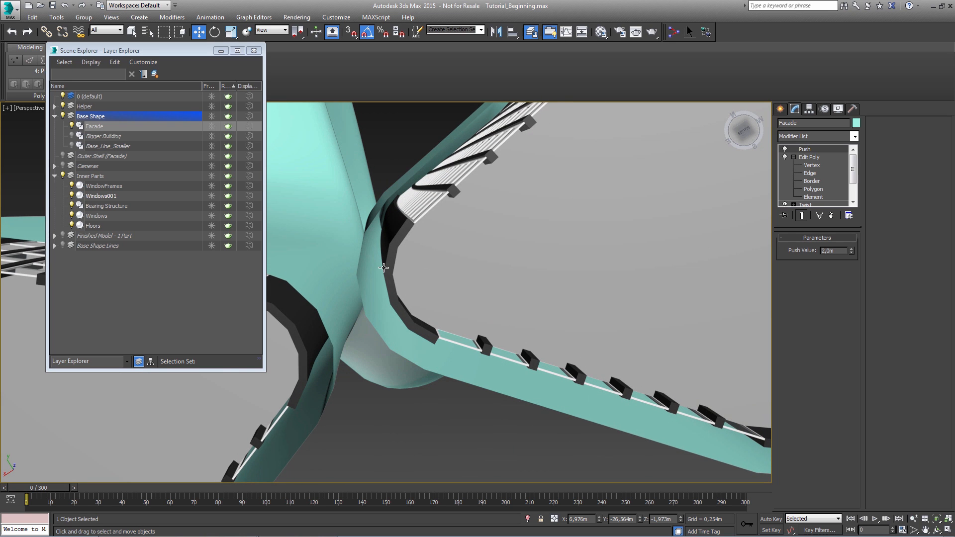
alt+middle_drag(424, 231, 428, 285)
scroll(434, 197, down, 5)
key(F4)
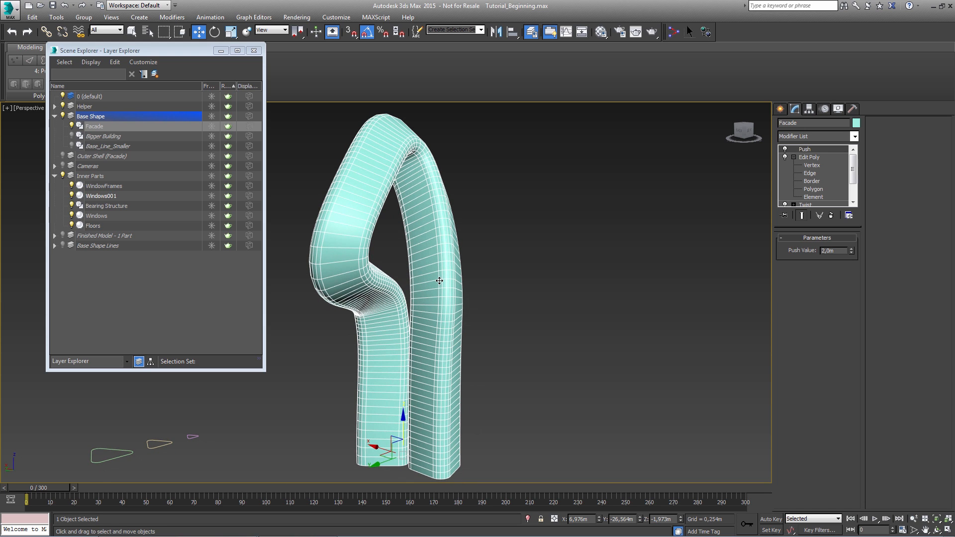
Add a second Edit Poly modifier above Push on the Facade object and enter its Edge level.
click(854, 137)
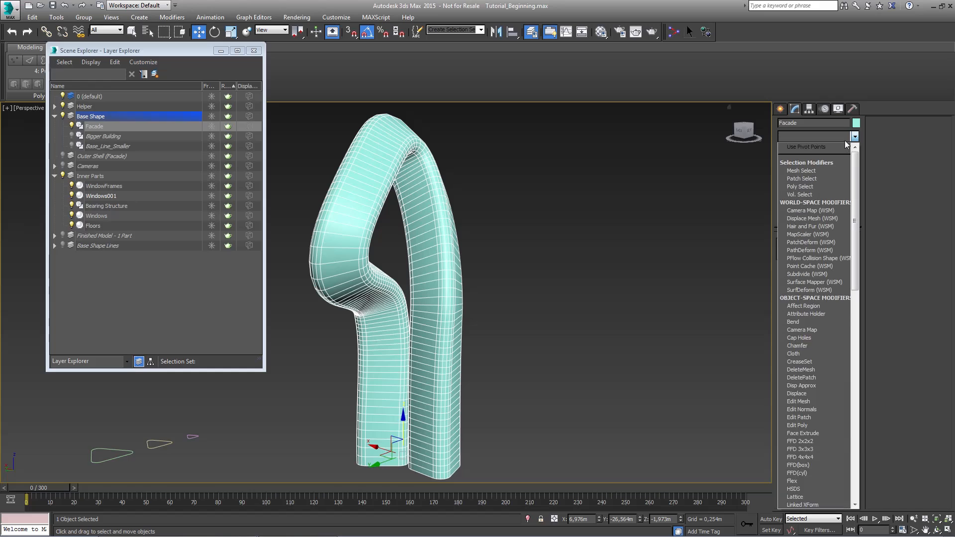
click(796, 426)
click(793, 148)
click(810, 165)
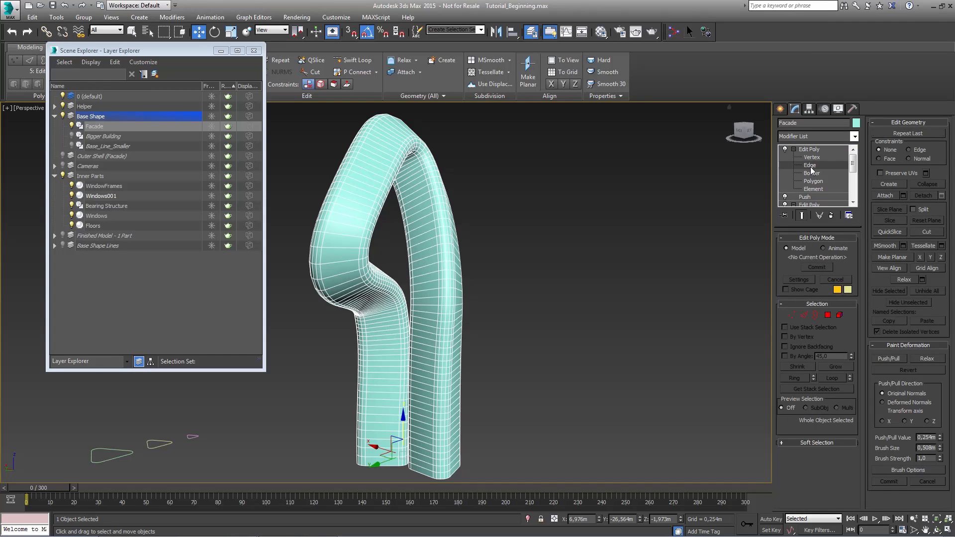
Minimize the Layer Explorer, select horizontal edges on the flat sides of the Facade's legs and extend the selection to full edge rings.
click(221, 50)
middle_drag(439, 344, 448, 306)
scroll(431, 388, up, 5)
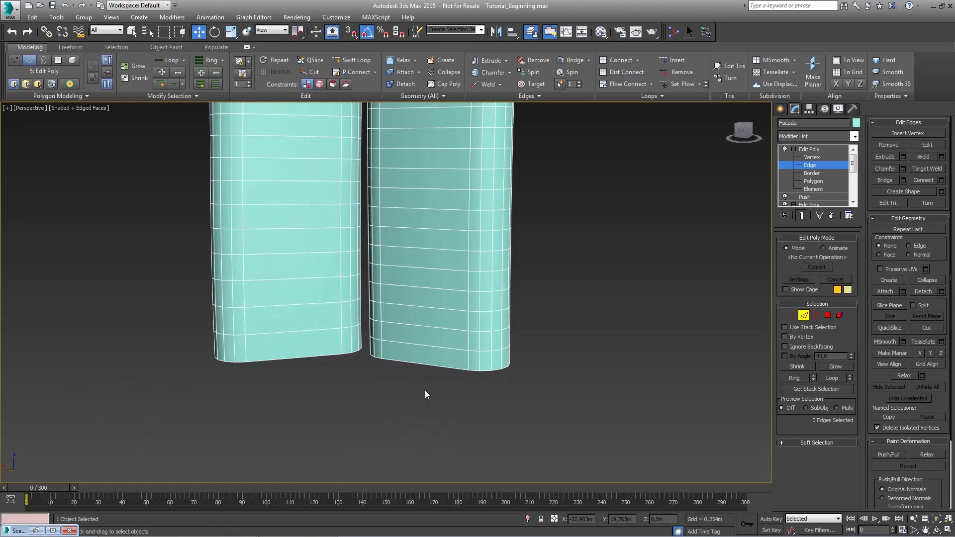
click(433, 364)
alt+middle_drag(456, 356, 400, 355)
ctrl+click(471, 394)
alt+middle_drag(471, 394, 615, 367)
ctrl+click(519, 402)
click(794, 378)
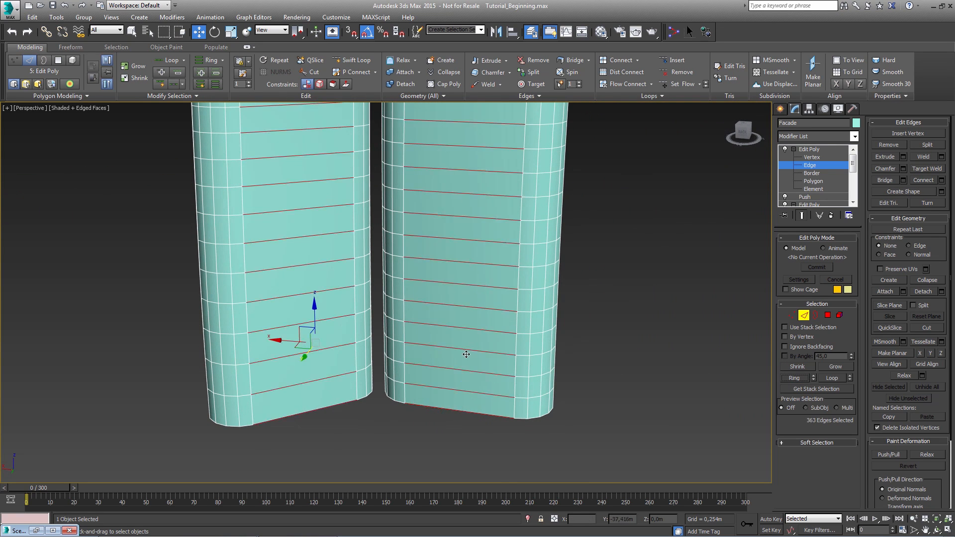
Connect the selected edge rings on the flat sides of the Facade's legs with 7 segments.
middle_drag(485, 326, 437, 214)
scroll(450, 326, up, 3)
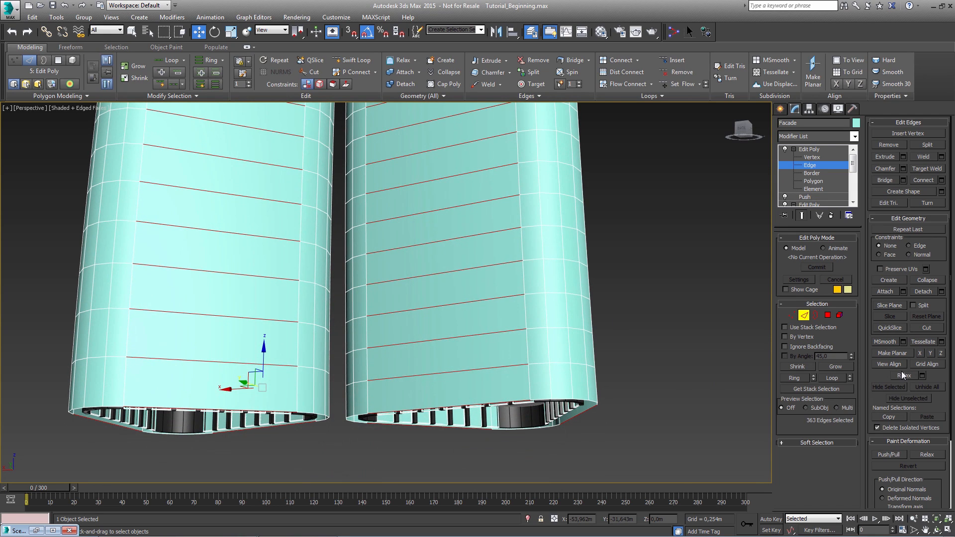
click(942, 180)
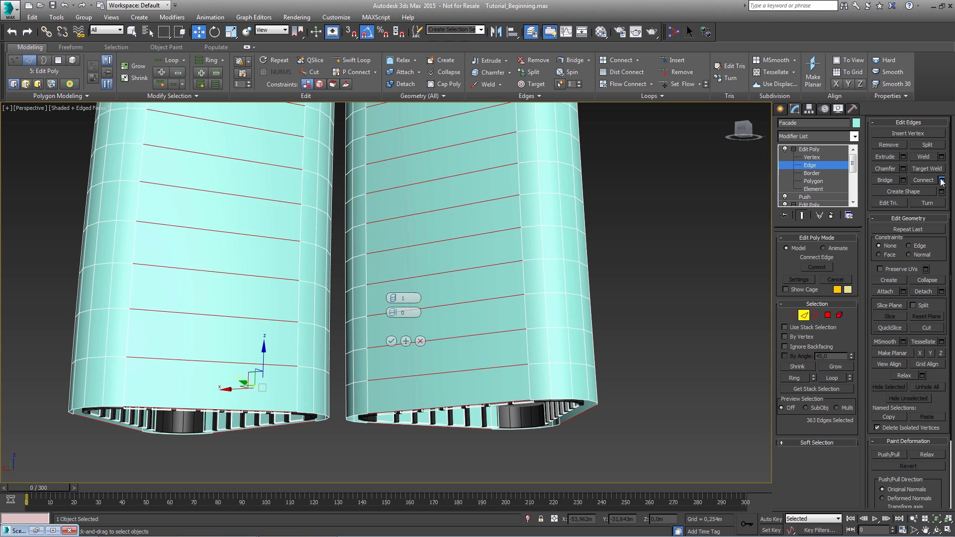
drag(392, 298, 392, 274)
alt+middle_drag(524, 276, 525, 358)
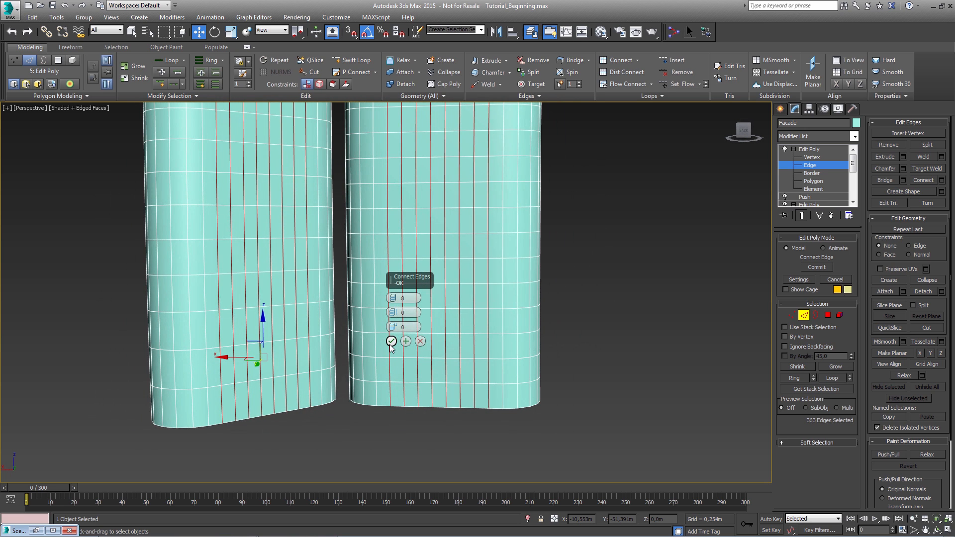
click(394, 300)
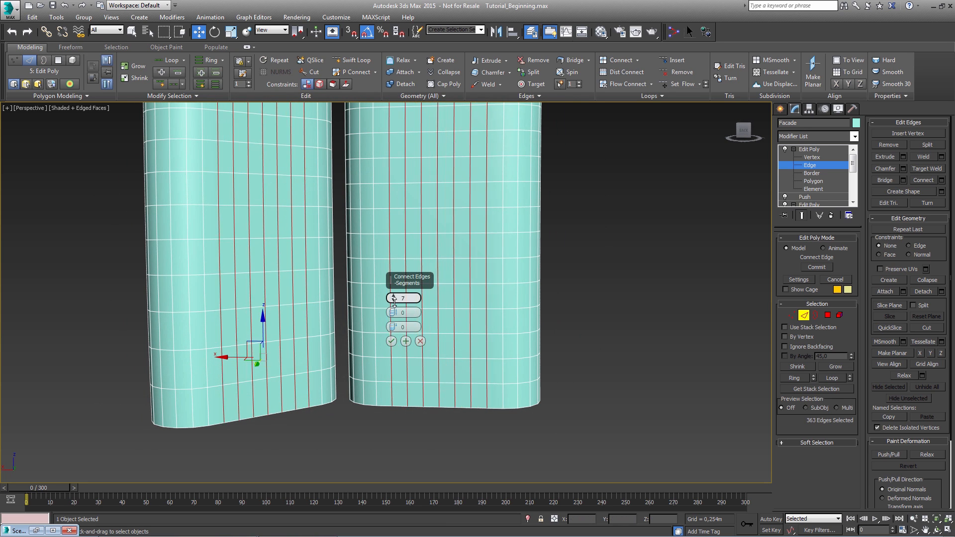
click(391, 341)
Clear the edge selection and select all polygons of the Facade at Polygon level.
alt+middle_drag(549, 284, 433, 339)
middle_drag(433, 338, 478, 471)
scroll(478, 471, down, 4)
alt+middle_drag(530, 378, 547, 345)
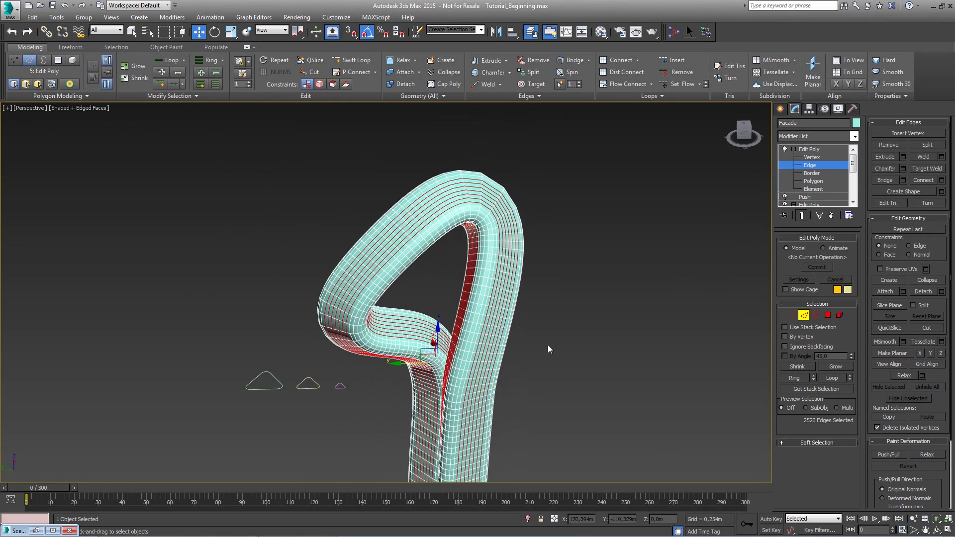
click(548, 345)
alt+middle_drag(480, 383, 423, 295)
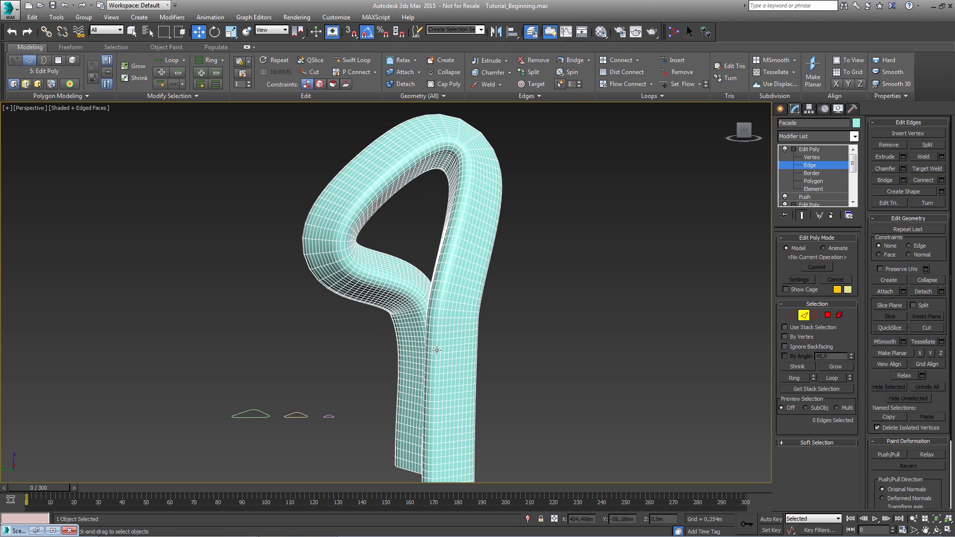
alt+middle_drag(438, 348, 606, 298)
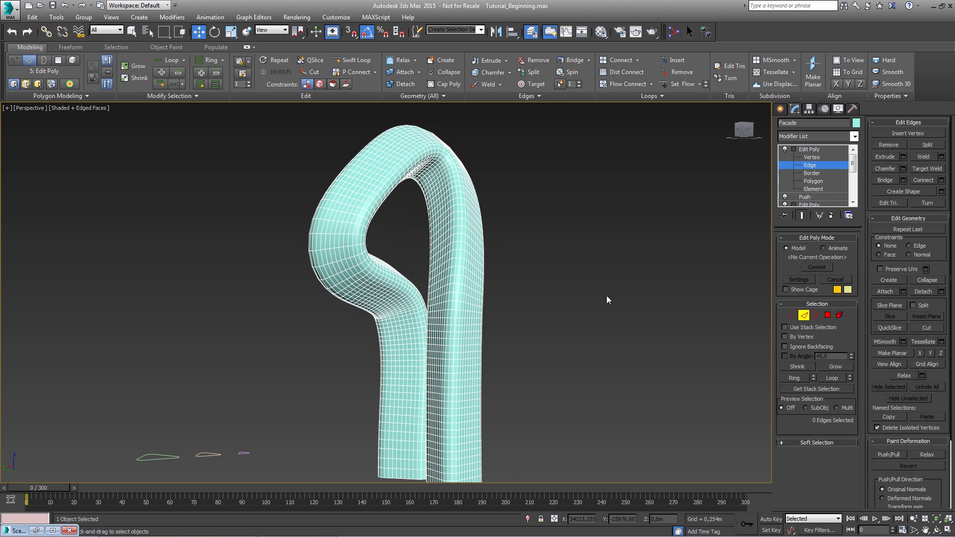
click(812, 181)
key(ctrl+a)
alt+middle_drag(524, 288, 482, 299)
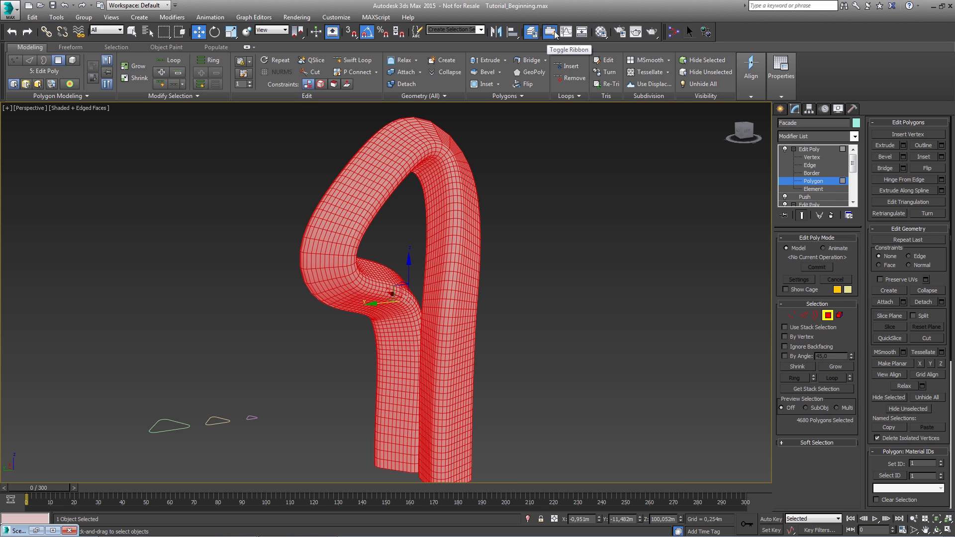
Open the Generate Topology tool for the selected polygons and place its Topology window beside the tower.
click(86, 94)
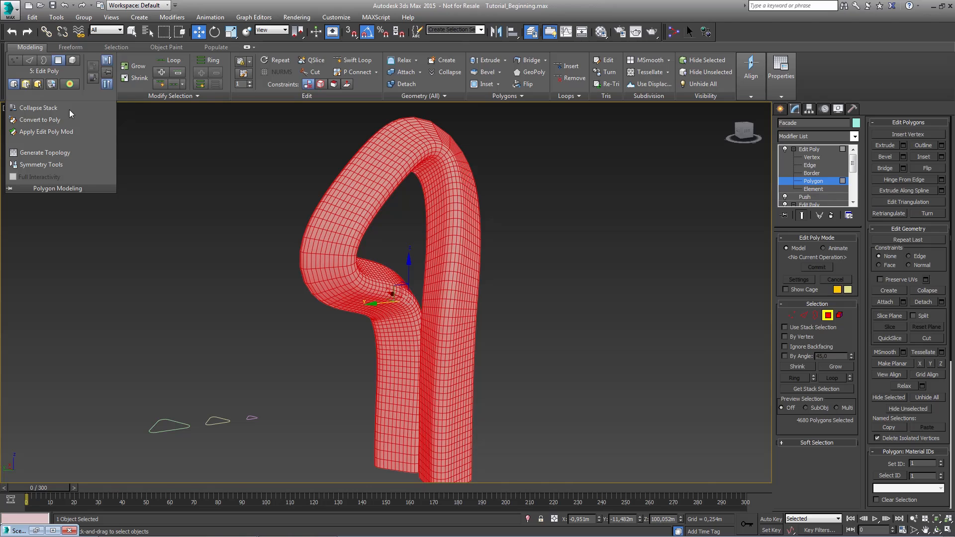
click(35, 154)
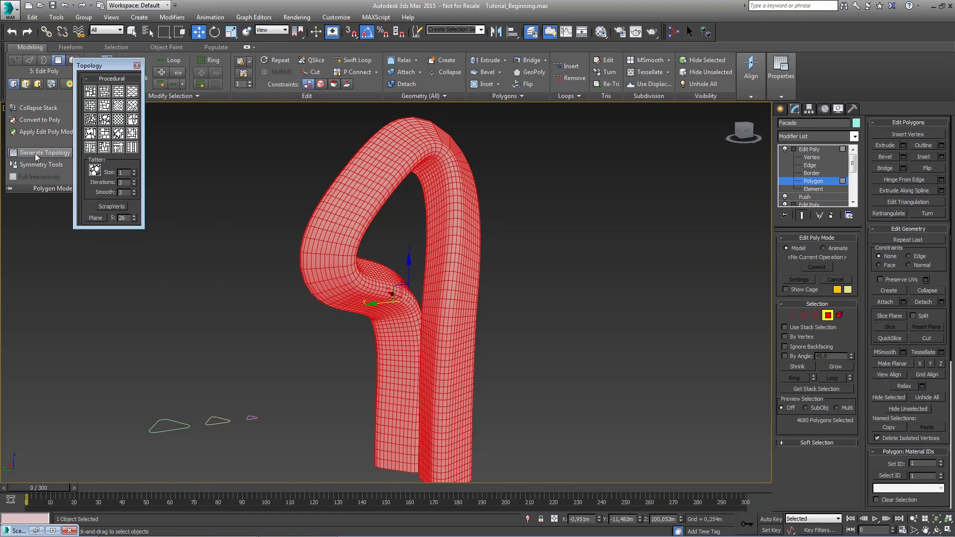
drag(103, 67, 206, 131)
mouse_move(400, 233)
middle_down()
mouse_move(419, 222)
mouse_move(405, 224)
middle_up()
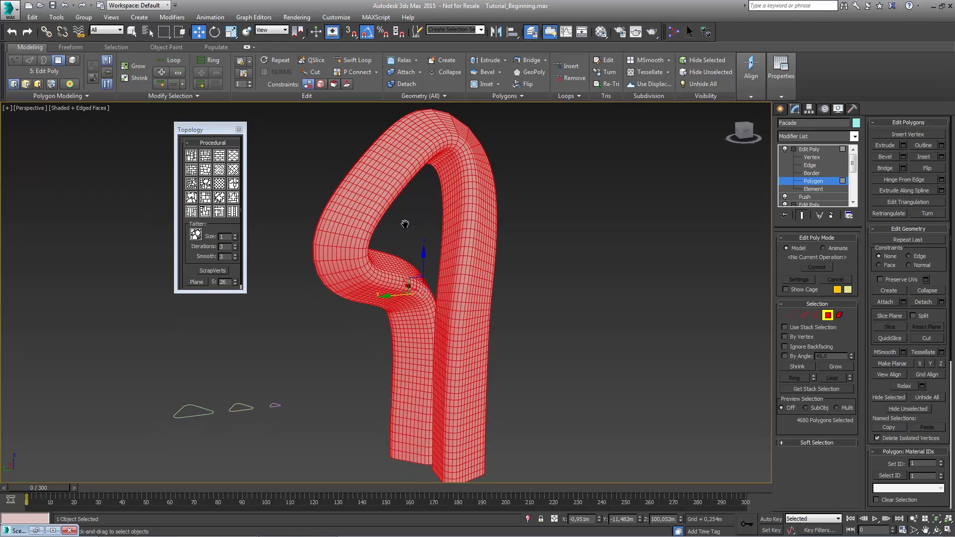
Try an irregular block pattern and a cracked-stone procedural topology on the Facade, with selected faces shown as outlines, and undo both.
click(206, 157)
mouse_move(428, 221)
alt+middle_down()
mouse_move(383, 221)
mouse_move(462, 224)
mouse_move(373, 215)
alt+middle_up()
key(F2)
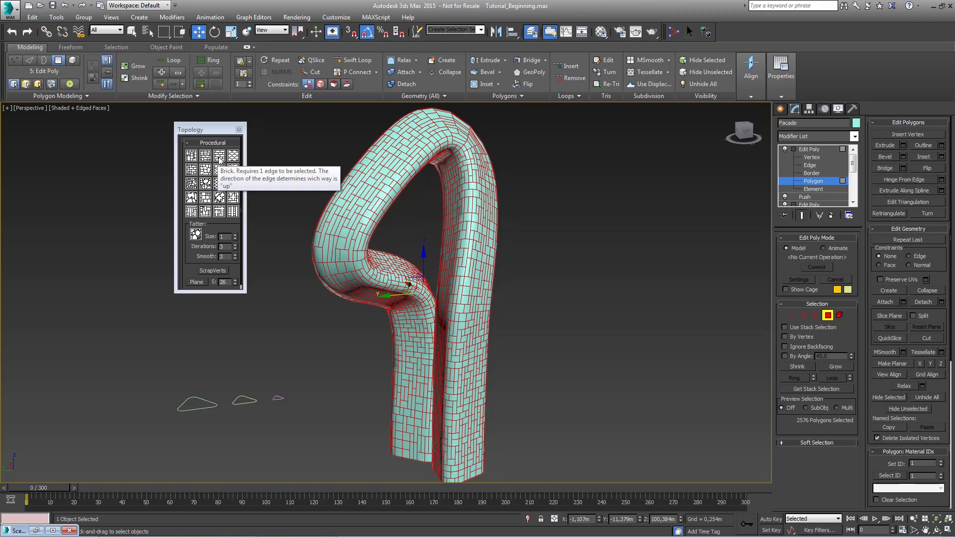
click(209, 170)
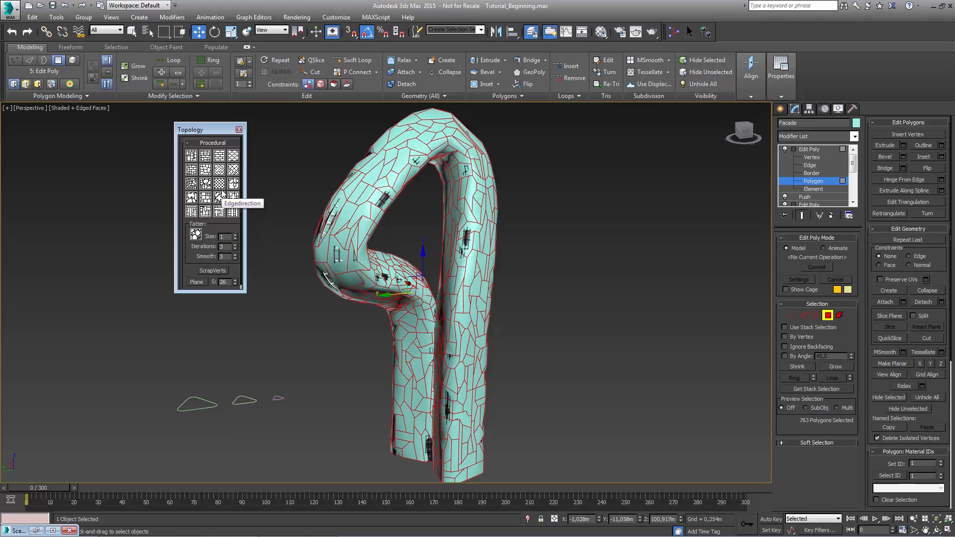
alt+middle_drag(465, 223, 437, 236)
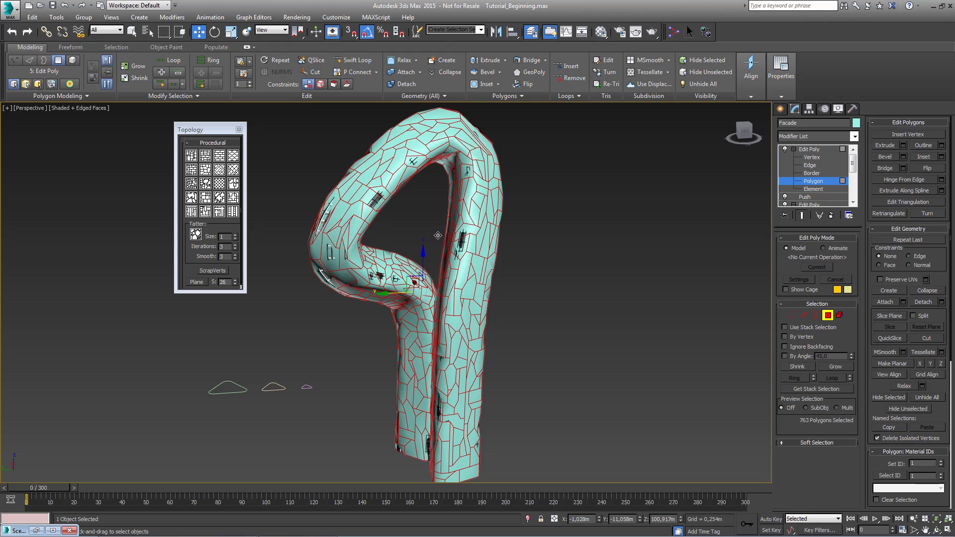
key(ctrl+z)
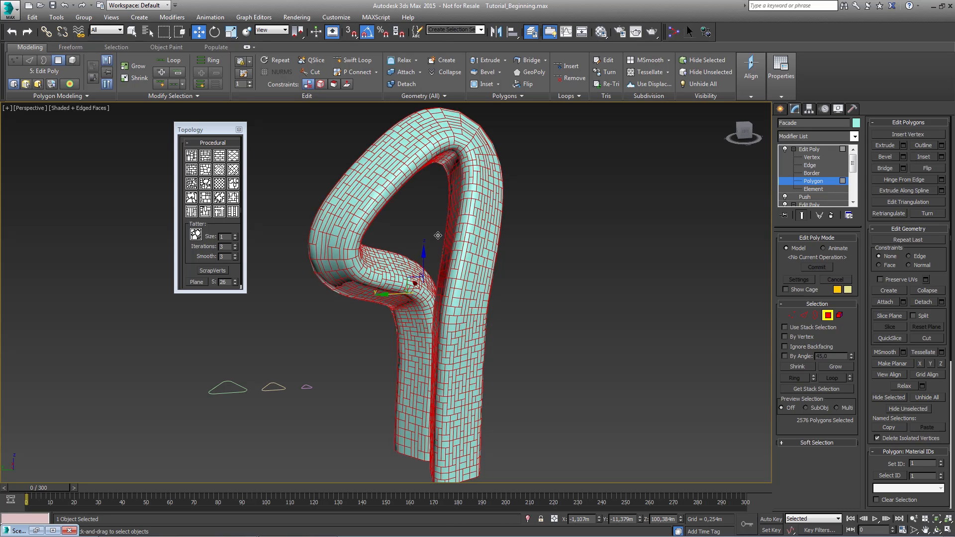
key(ctrl+z)
Try further procedural topology patterns on the Facade's polygons and undo them to restore the regular grid.
click(235, 155)
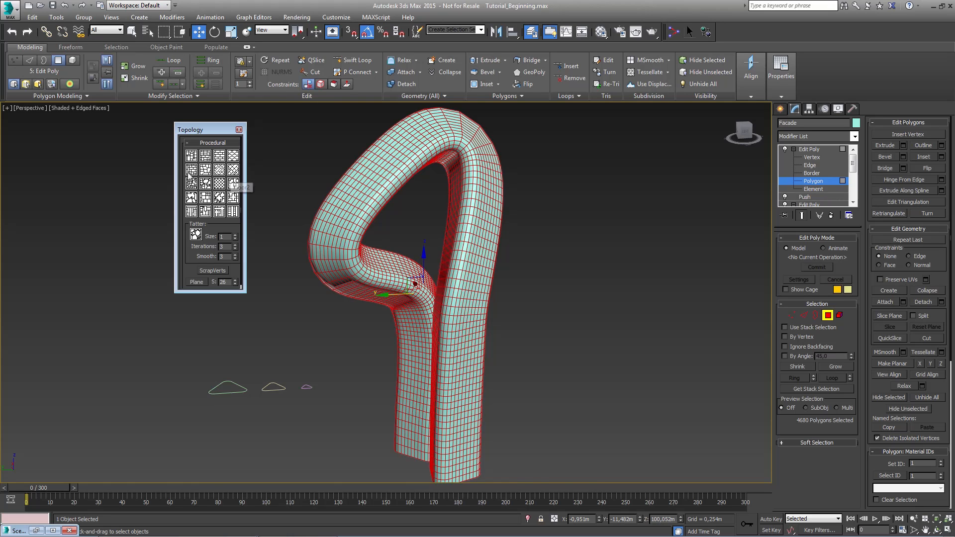
click(189, 171)
mouse_move(393, 216)
alt+middle_down()
mouse_move(384, 215)
mouse_move(397, 214)
alt+middle_up()
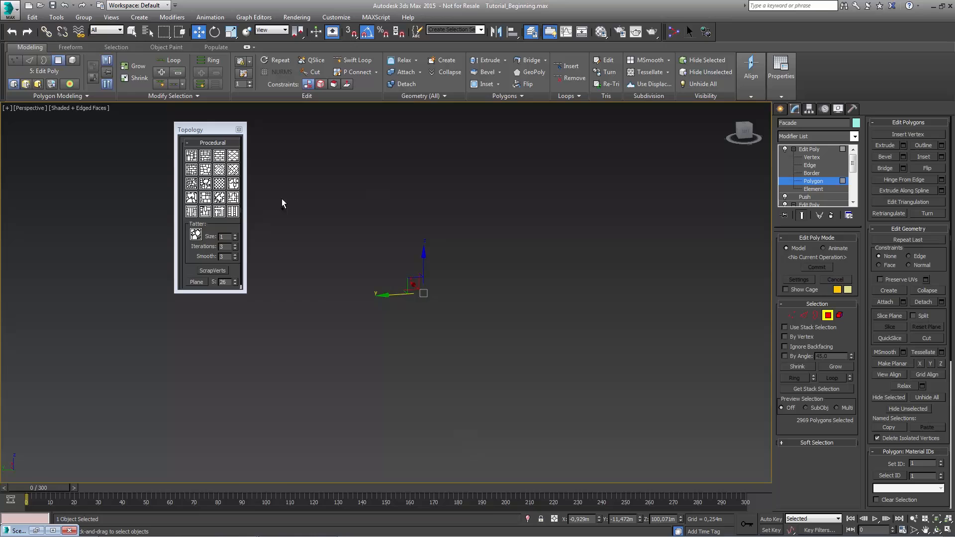
click(206, 171)
mouse_move(410, 228)
alt+middle_down()
mouse_move(329, 226)
mouse_move(410, 226)
alt+middle_up()
key(ctrl+z)
key(ctrl+z)
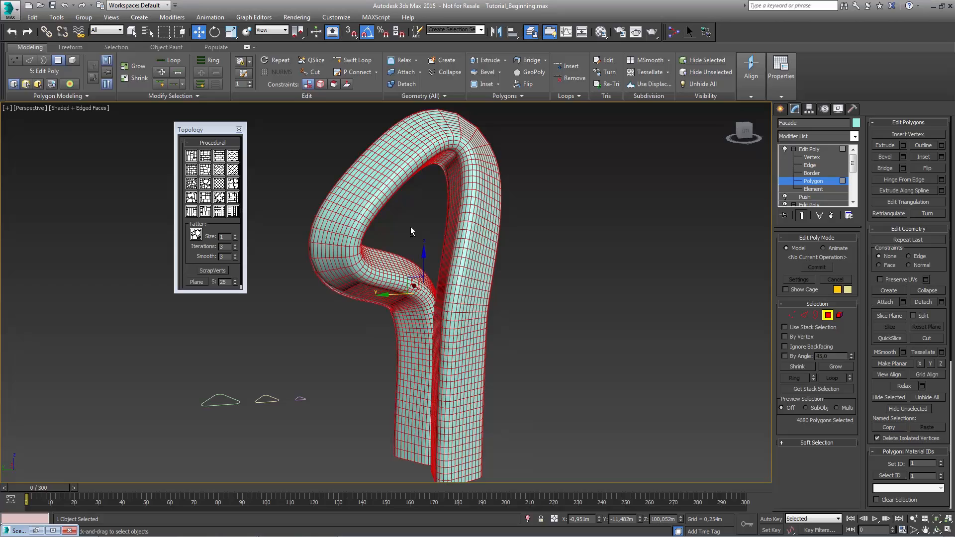
Apply the diagonal brick-weave procedural topology pattern to all selected Facade polygons.
click(221, 174)
alt+middle_drag(423, 214, 480, 224)
scroll(431, 210, up, 8)
alt+middle_drag(378, 315, 390, 307)
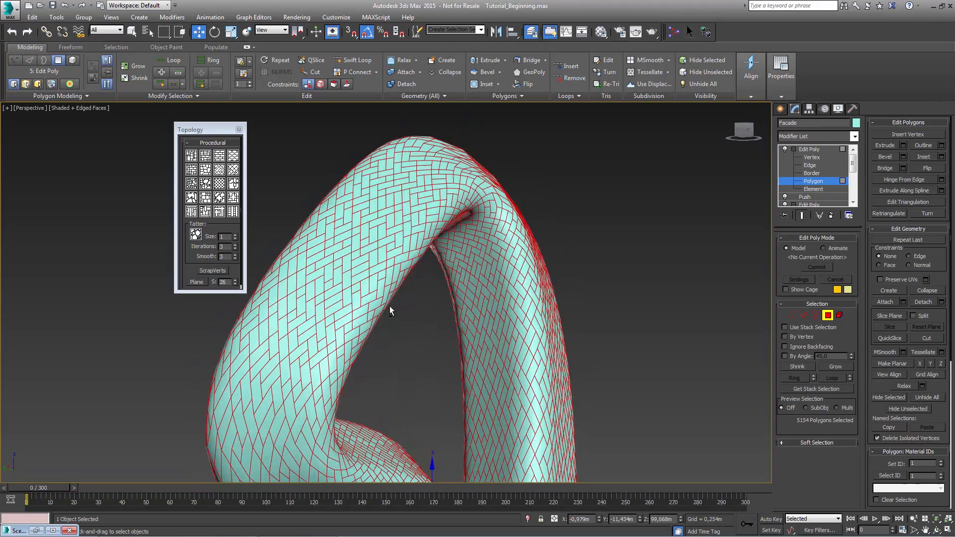
Add a third Edit Poly modifier on top of the Facade's stack and enter its Polygon level.
click(822, 149)
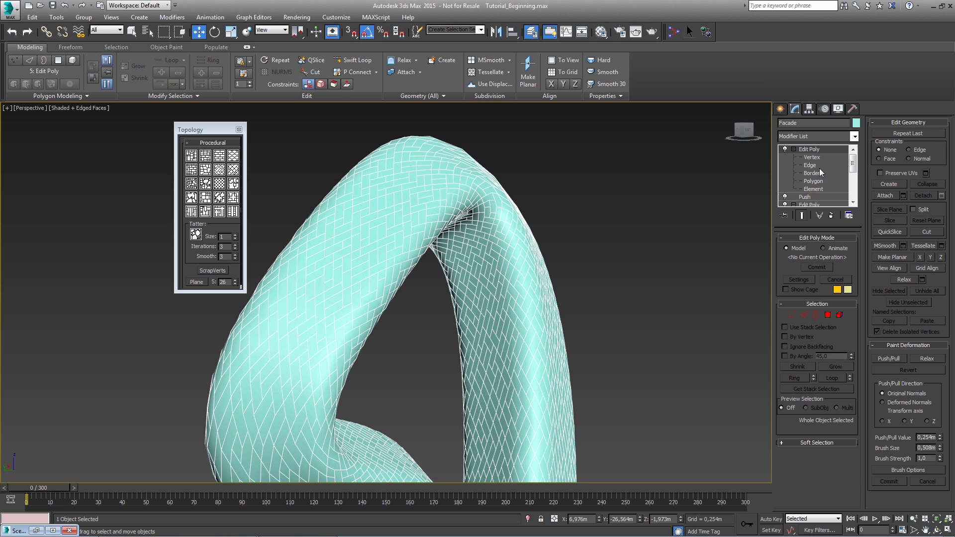
click(854, 137)
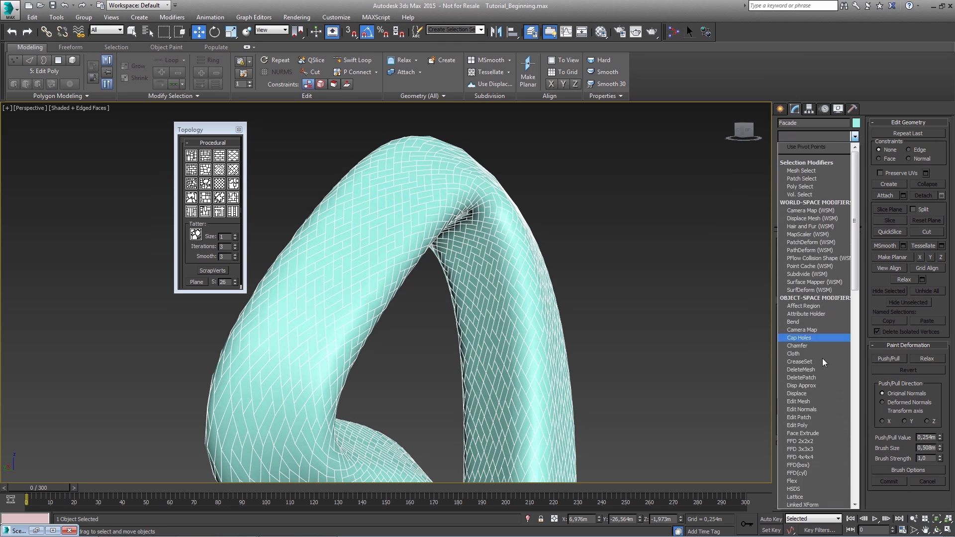
click(817, 425)
click(794, 149)
click(816, 182)
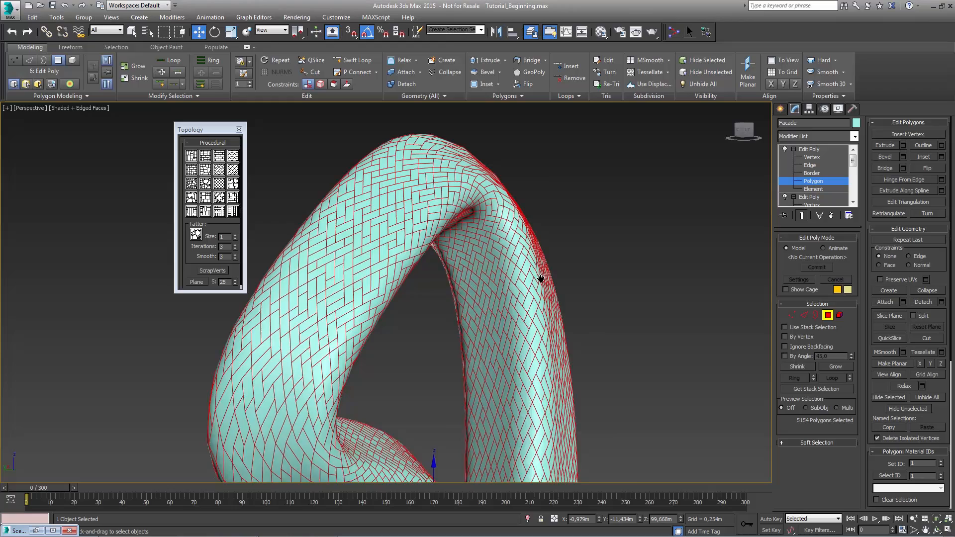
Inset all selected Facade polygons individually with the By Polygon type and an amount of 0.25 m.
middle_drag(529, 290, 590, 238)
alt+middle_drag(516, 291, 608, 302)
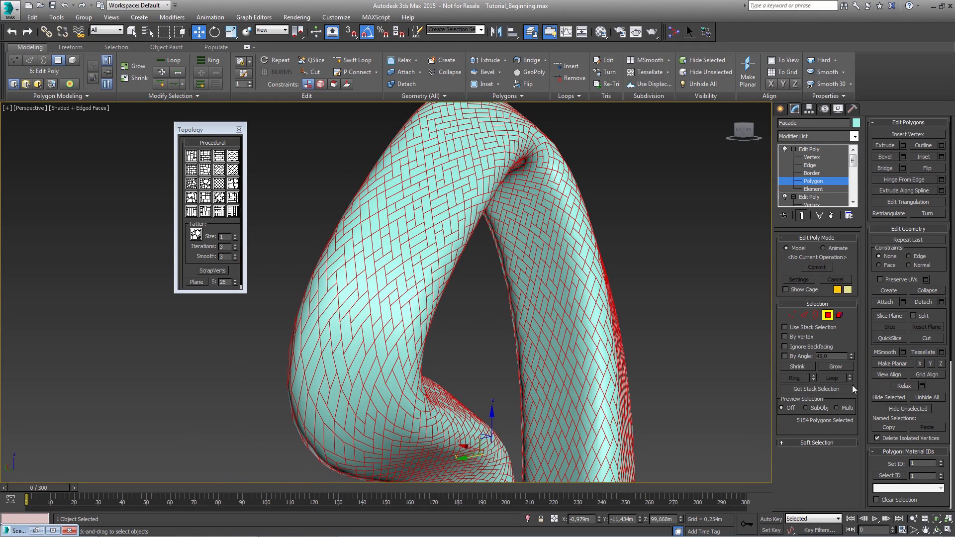
click(942, 158)
scroll(518, 276, up, 6)
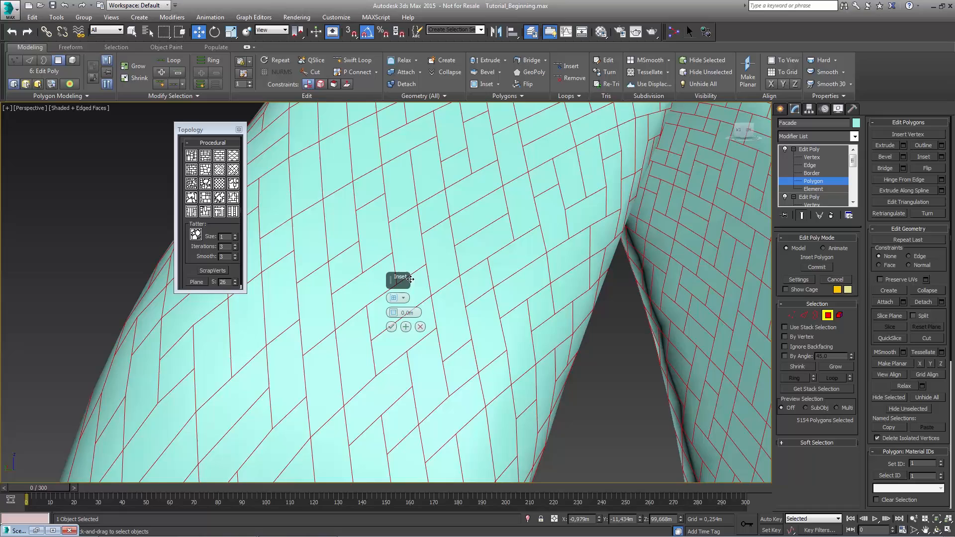
click(394, 298)
click(405, 318)
drag(393, 315, 392, 286)
scroll(470, 268, down, 6)
scroll(485, 267, up, 6)
drag(408, 313, 414, 312)
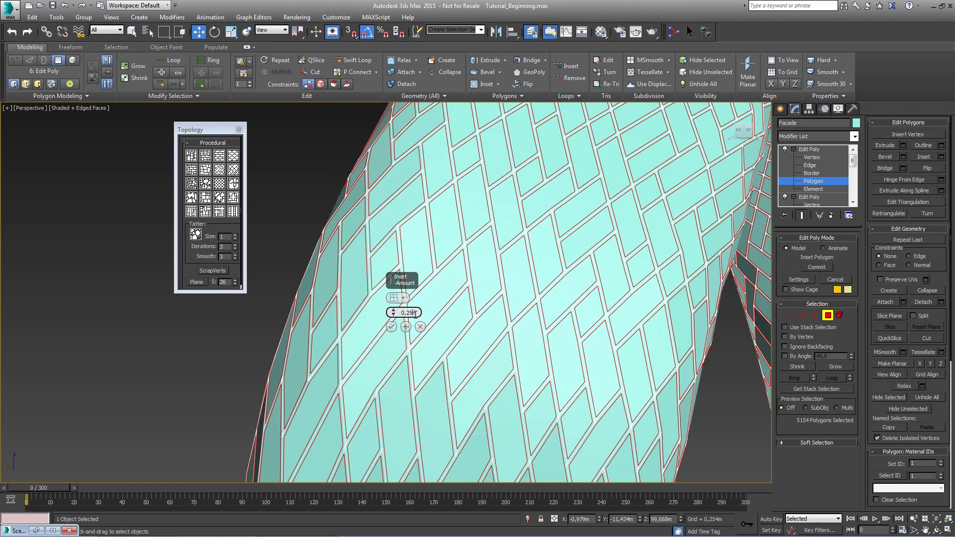
key(Return)
click(391, 327)
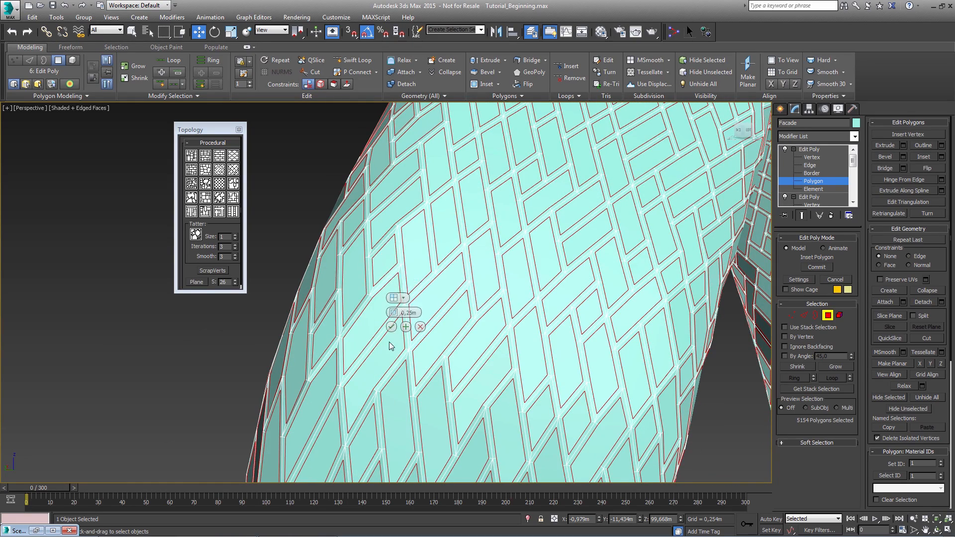
Examine the inset panels and the frames between them up close, toggling the shading of selected faces.
alt+middle_drag(462, 299, 528, 285)
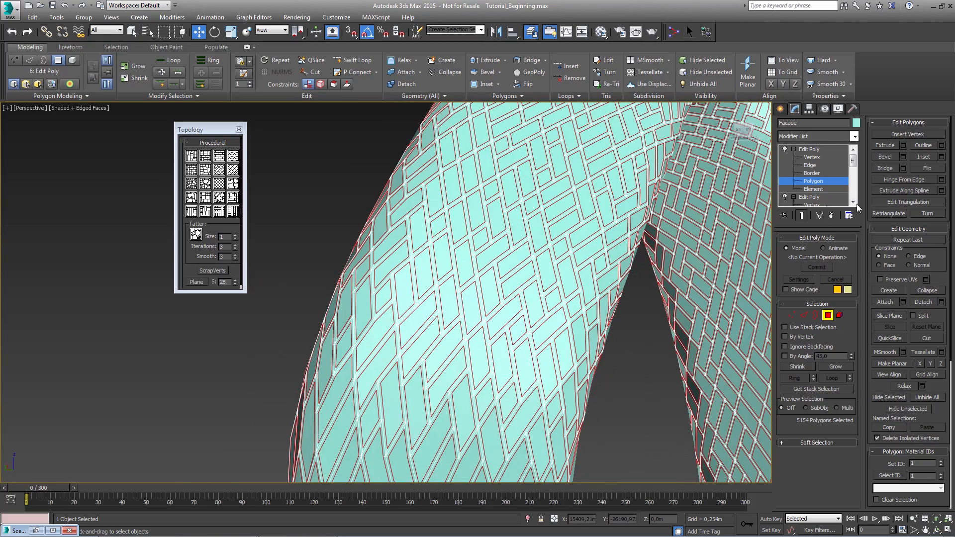
key(F2)
alt+middle_drag(587, 234, 459, 307)
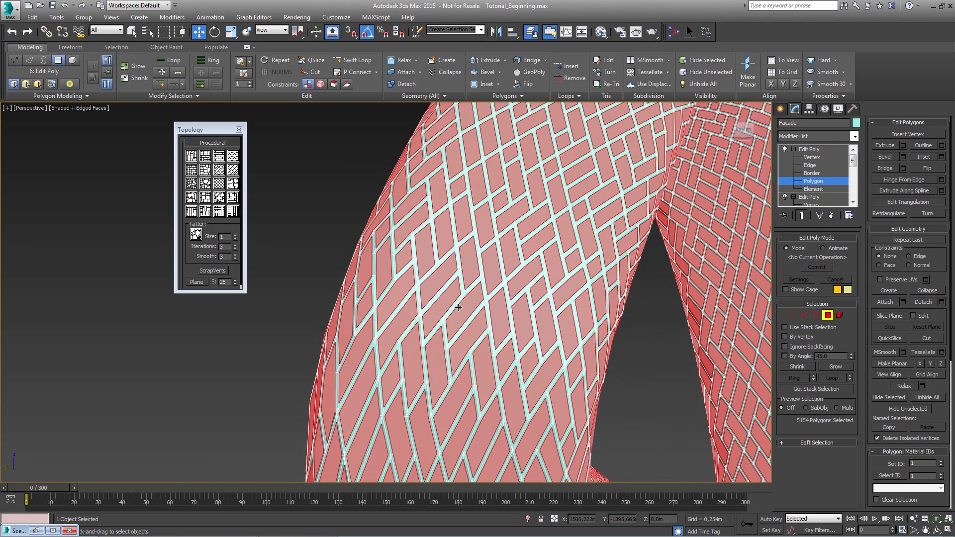
key(F2)
key(F2)
scroll(466, 305, up, 3)
key(F2)
key(F2)
key(F2)
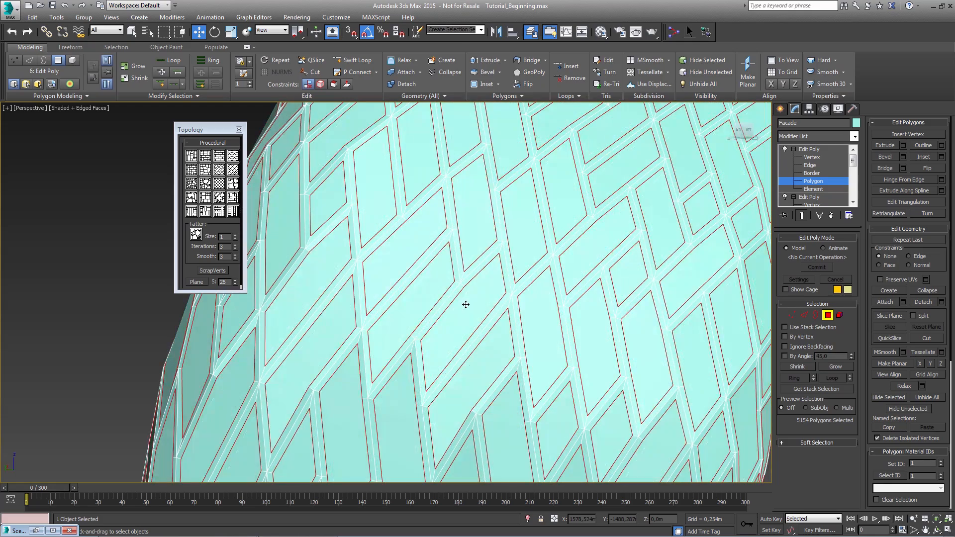
scroll(466, 304, down, 6)
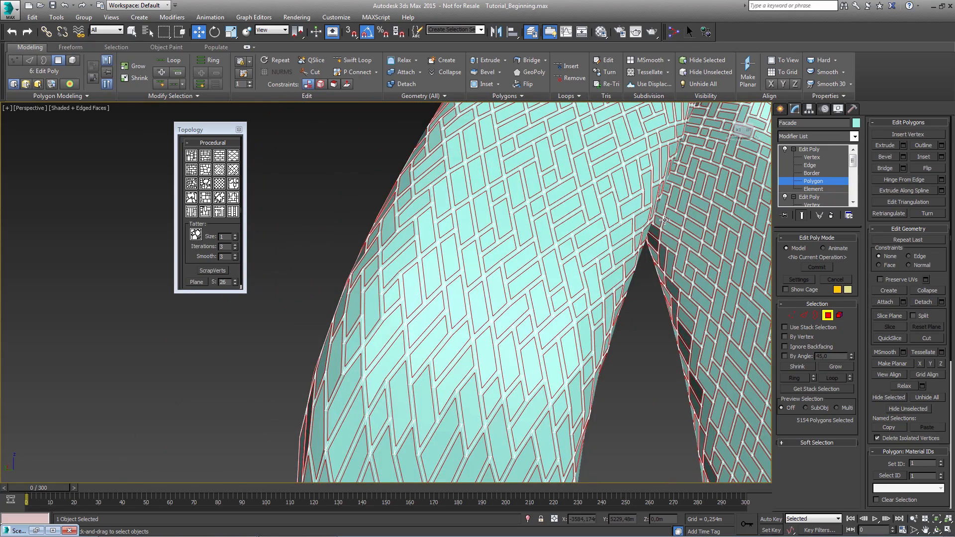
key(F2)
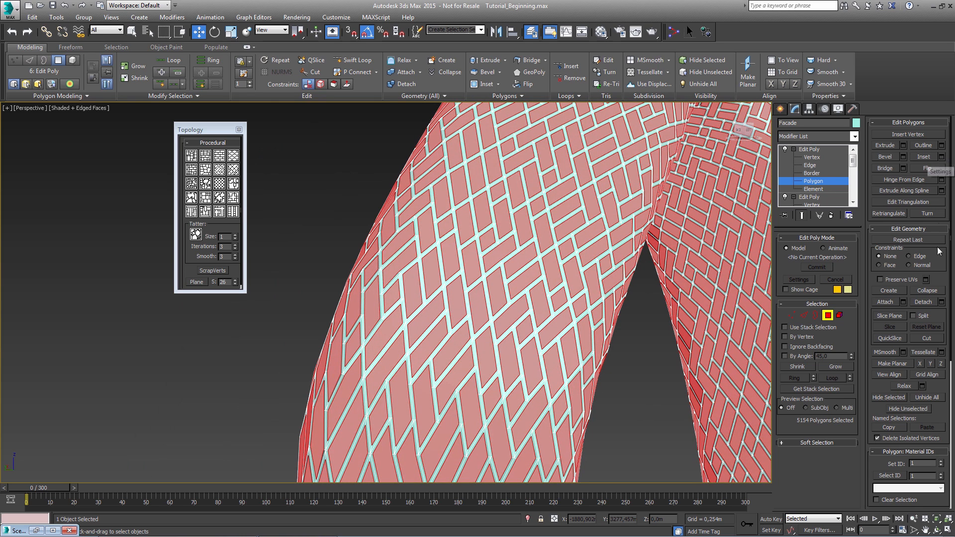
Detach the inset polygons as a separate object and change the remaining Facade frame's object color to black.
click(942, 302)
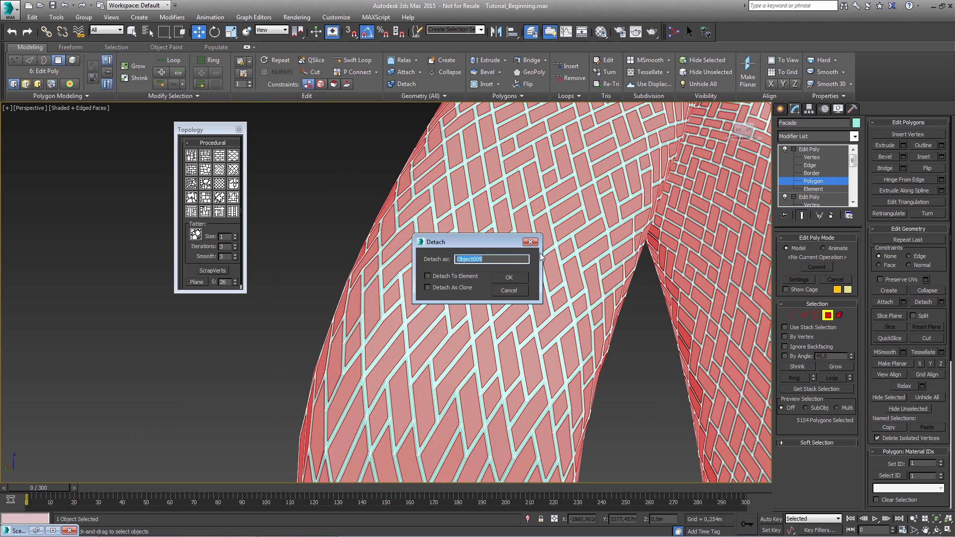
click(509, 278)
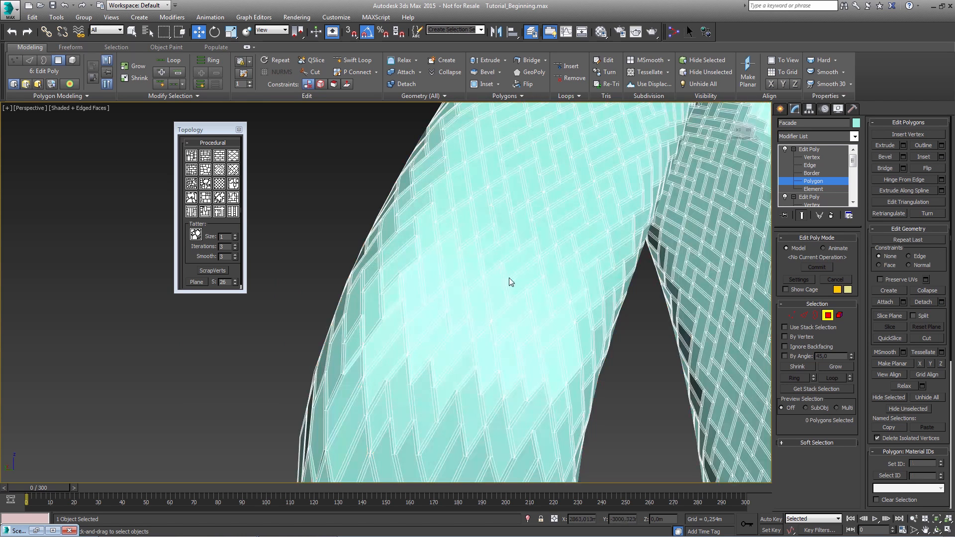
click(856, 123)
click(668, 251)
click(677, 283)
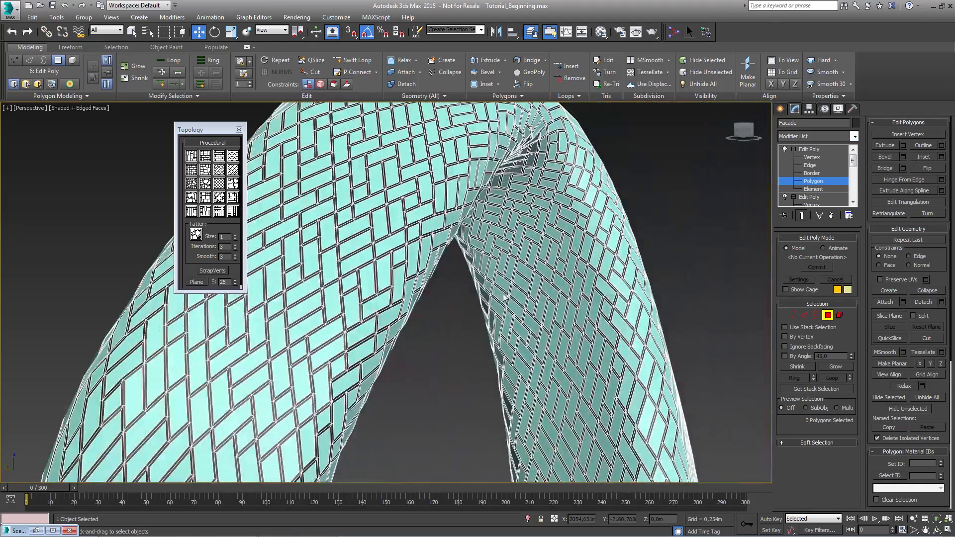
scroll(503, 298, down, 4)
middle_drag(495, 299, 516, 279)
scroll(439, 281, up, 3)
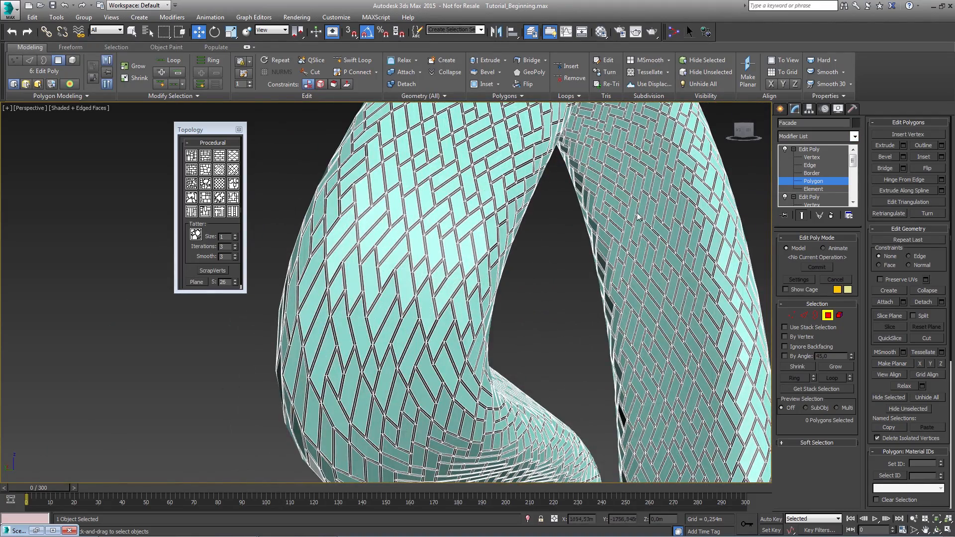
Leave the Facade's polygon editing and assign the dark transparent material to the detached panel object.
click(807, 150)
click(425, 300)
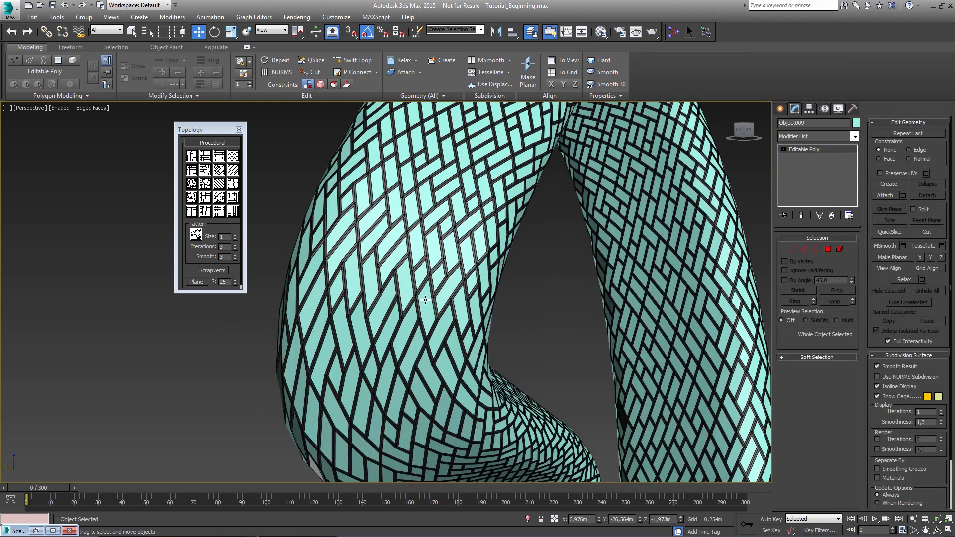
key(m)
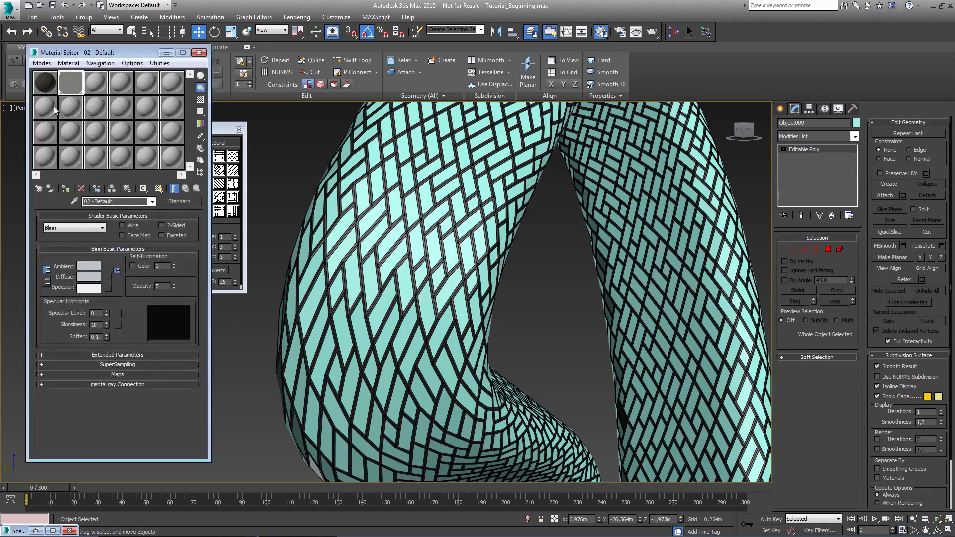
click(65, 188)
click(199, 53)
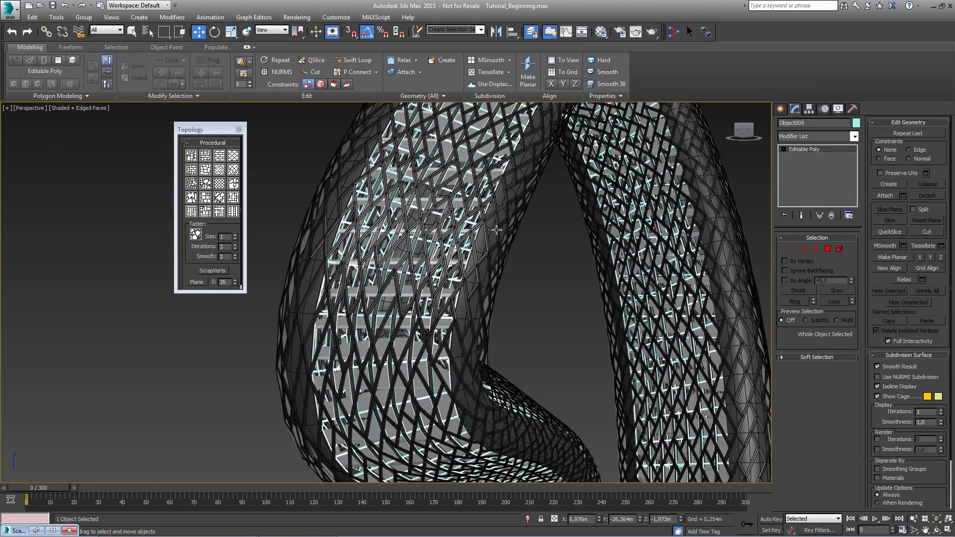
Add a Shell modifier with an outer amount of 0.3 m to the Facade frame.
scroll(491, 261, up, 5)
click(420, 206)
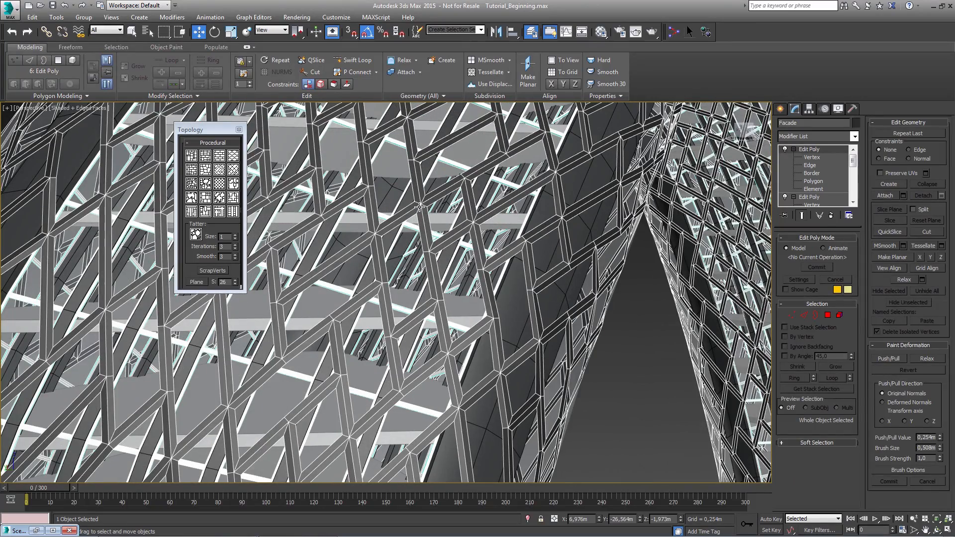
text(xshe)
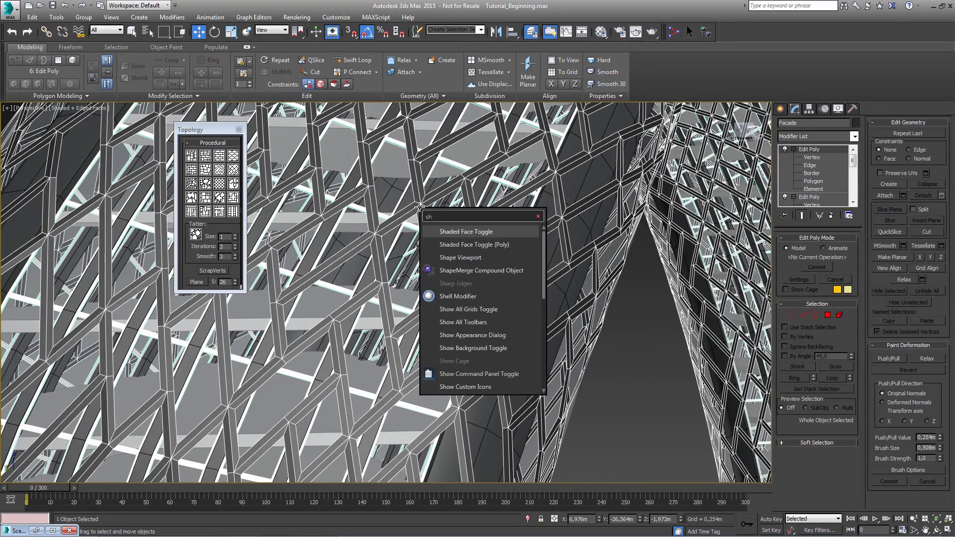
key(Return)
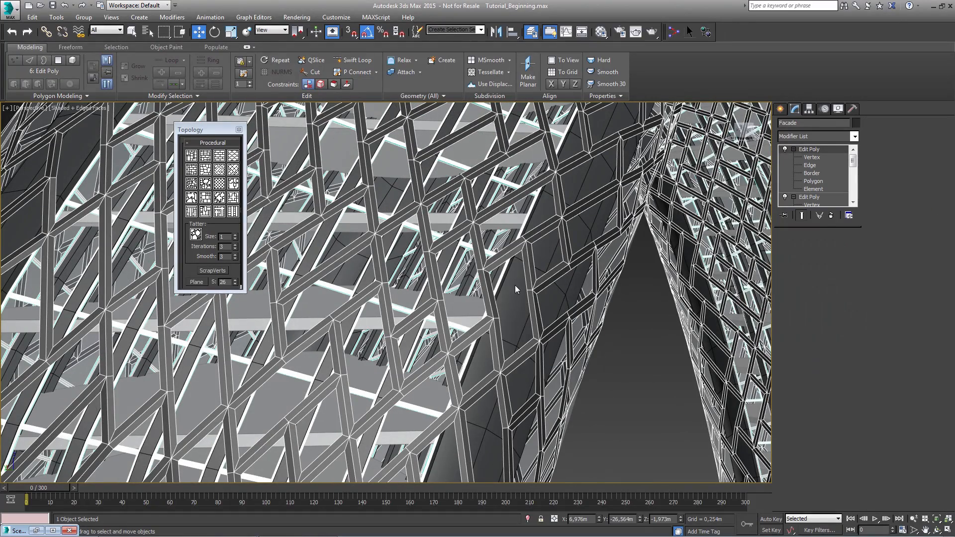
scroll(515, 285, up, 6)
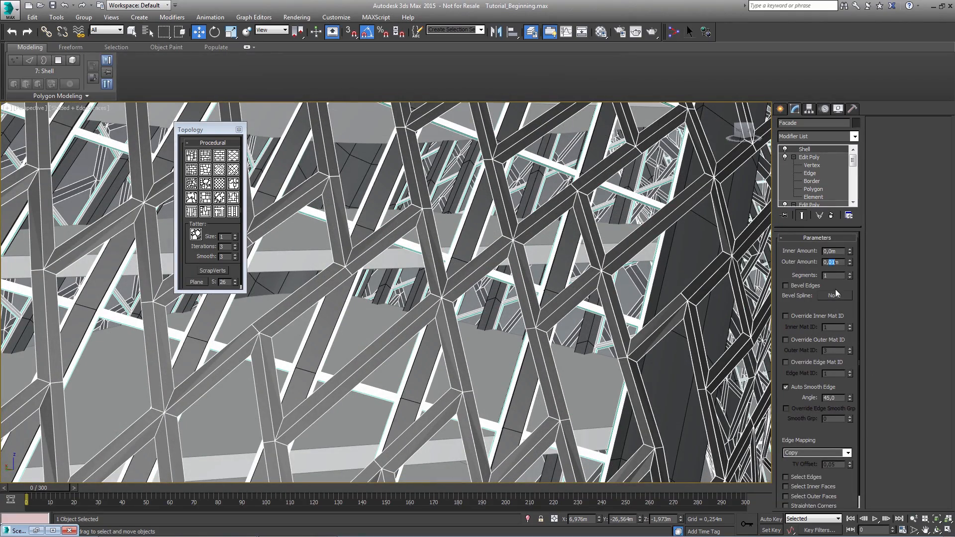
key(Return)
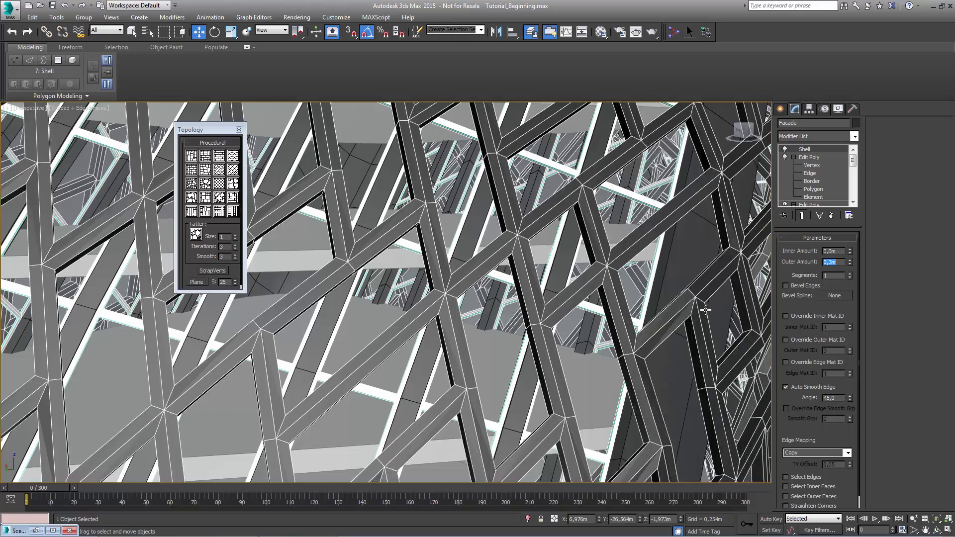
Examine the shelled façade frames and transparent panels from near and far with edged-face display turned off.
scroll(466, 342, down, 5)
scroll(466, 342, down, 5)
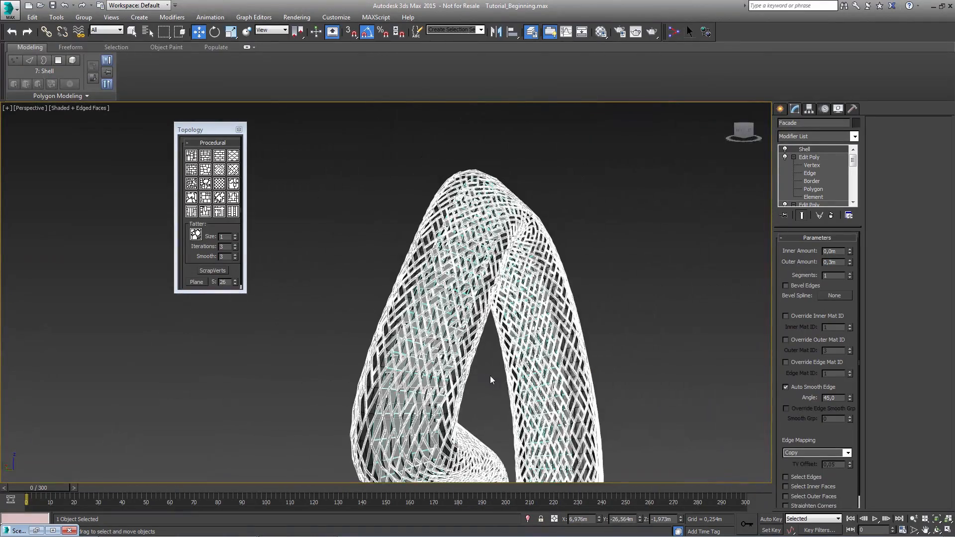
click(649, 308)
key(F4)
middle_drag(592, 390, 513, 249)
scroll(513, 248, up, 10)
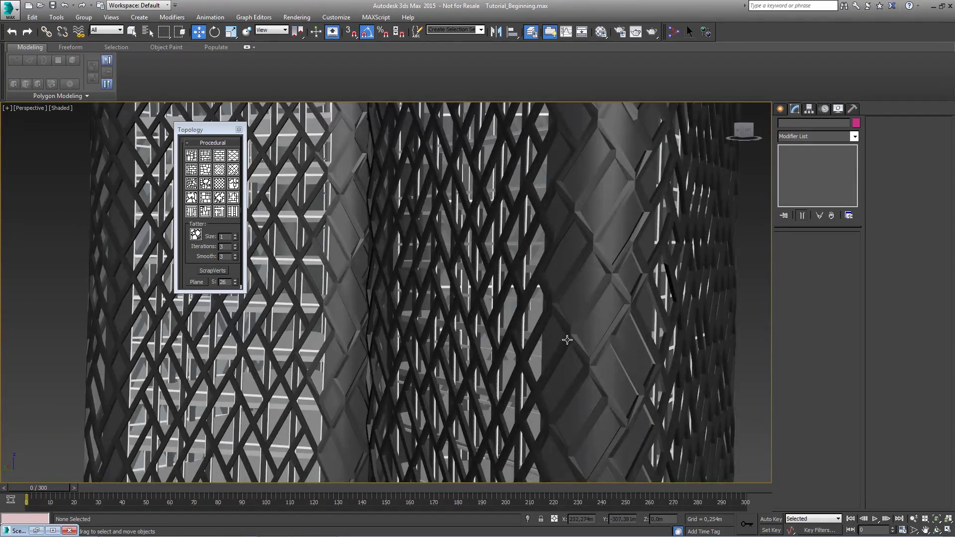
click(553, 336)
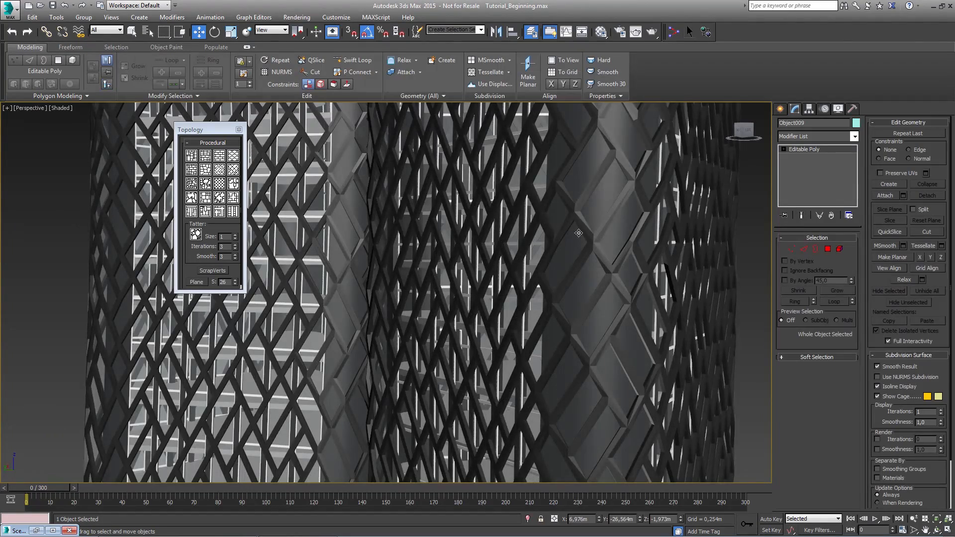
scroll(578, 233, down, 6)
click(629, 316)
scroll(571, 351, down, 8)
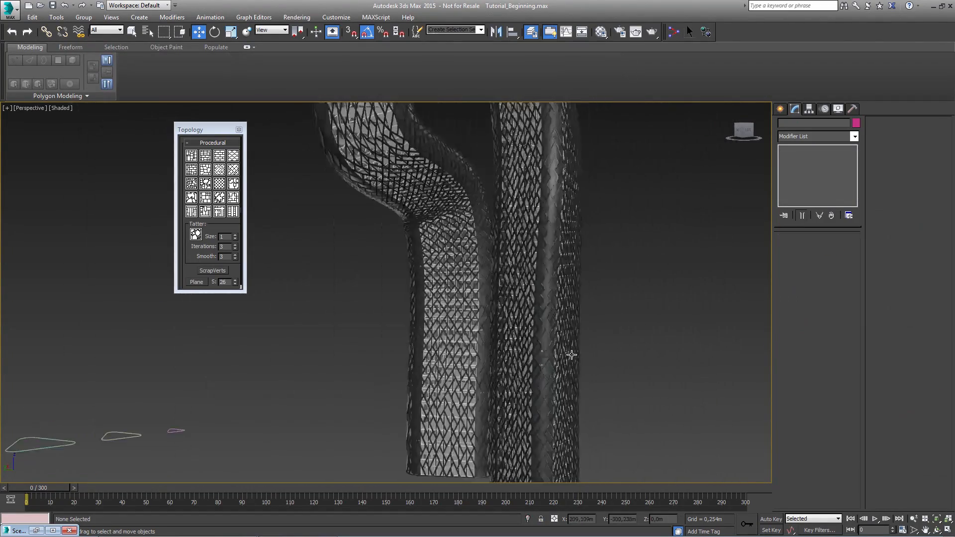
alt+middle_drag(568, 288, 518, 291)
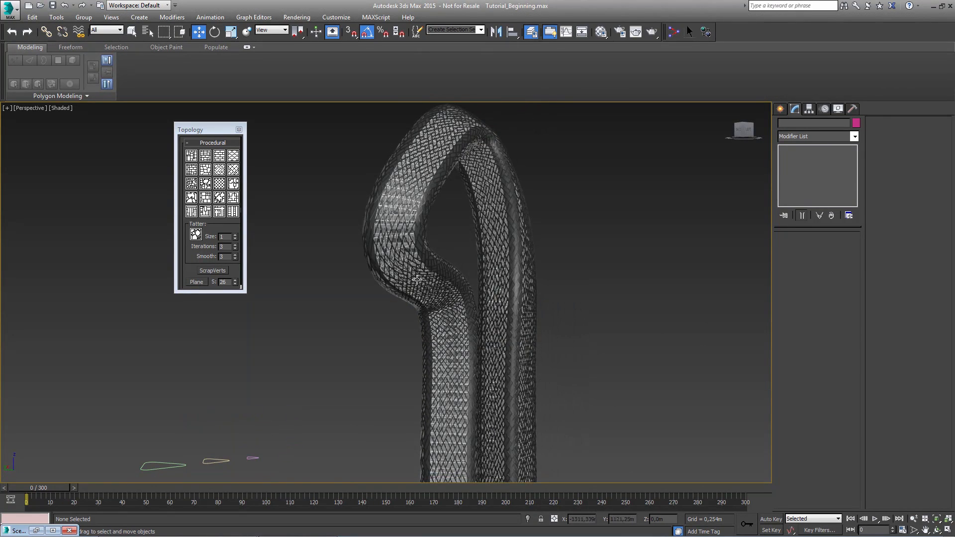
alt+middle_drag(514, 279, 500, 309)
scroll(498, 320, up, 6)
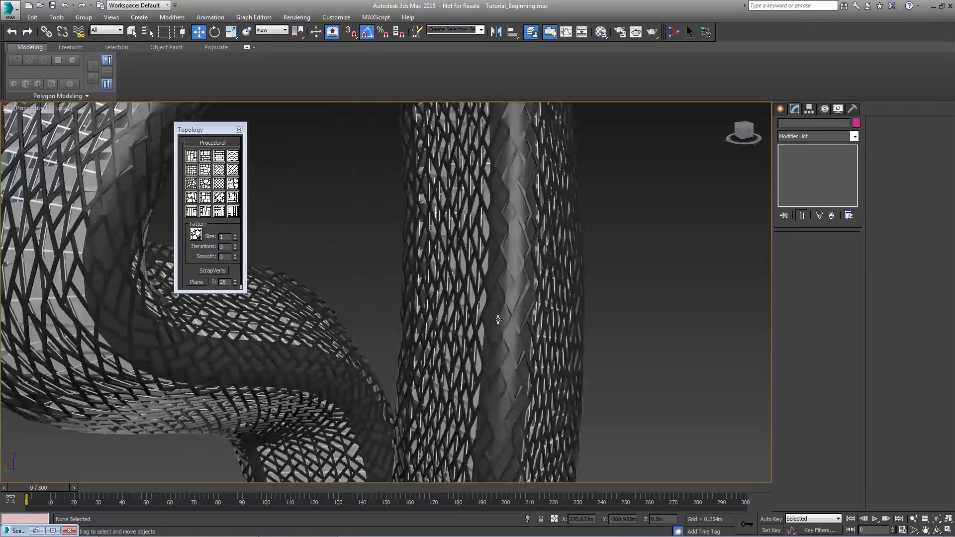
scroll(498, 320, up, 3)
Delete the detached panel object and remove the Shell and topmost Edit Poly modifiers from the Facade, with edged faces shown.
click(502, 319)
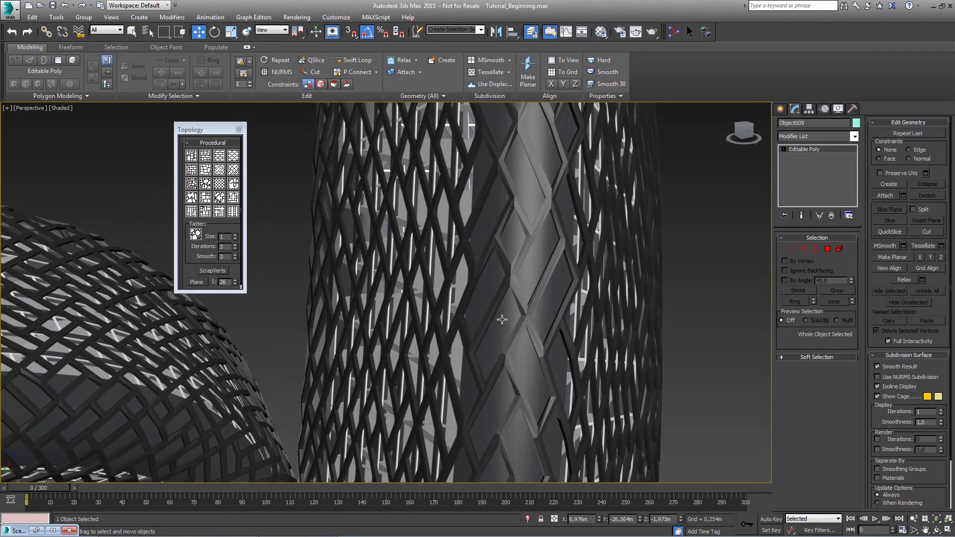
key(F4)
click(521, 313)
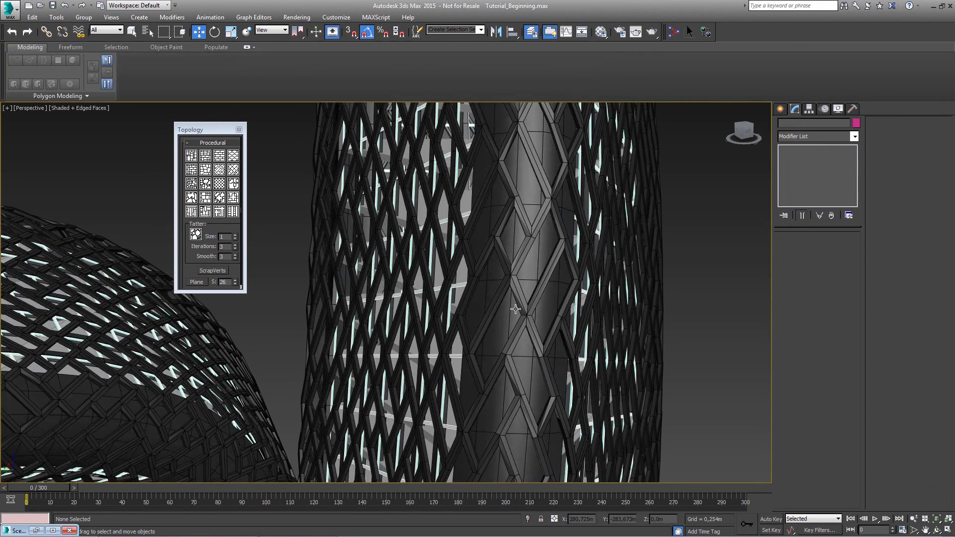
right_click(806, 149)
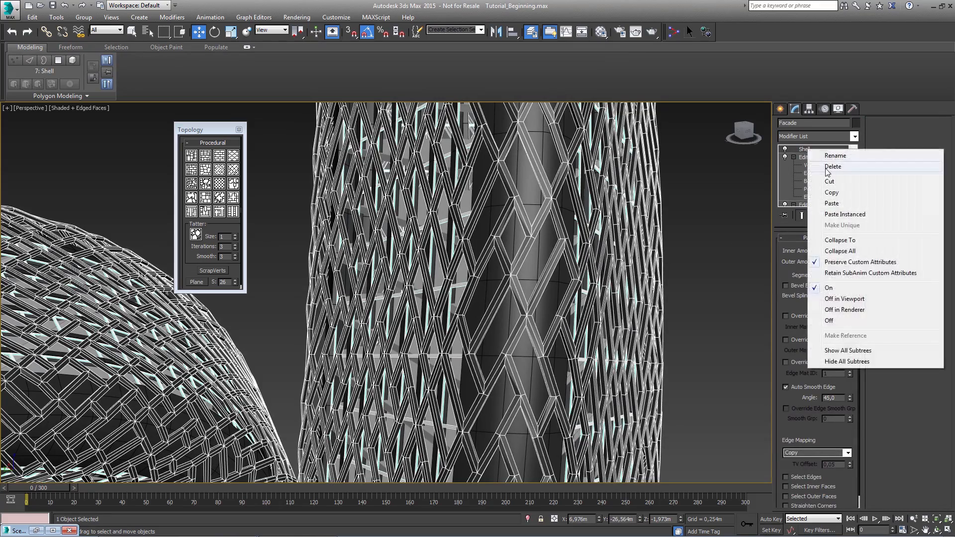
click(834, 166)
right_click(810, 149)
click(831, 168)
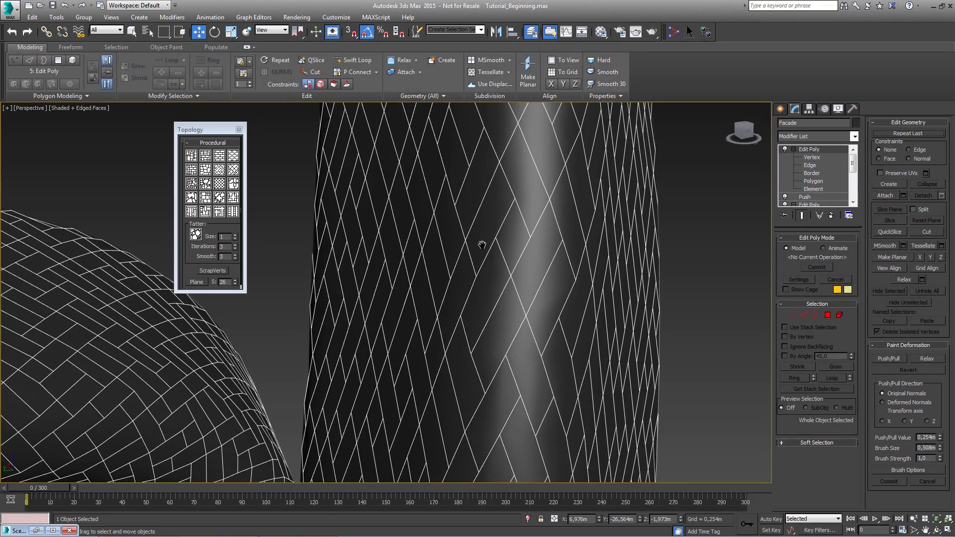
Select all Facade polygons in the remaining top Edit Poly and apply an irregular cell-like procedural topology pattern with selected-face shading off.
middle_drag(483, 244, 566, 317)
scroll(566, 317, down, 6)
click(814, 181)
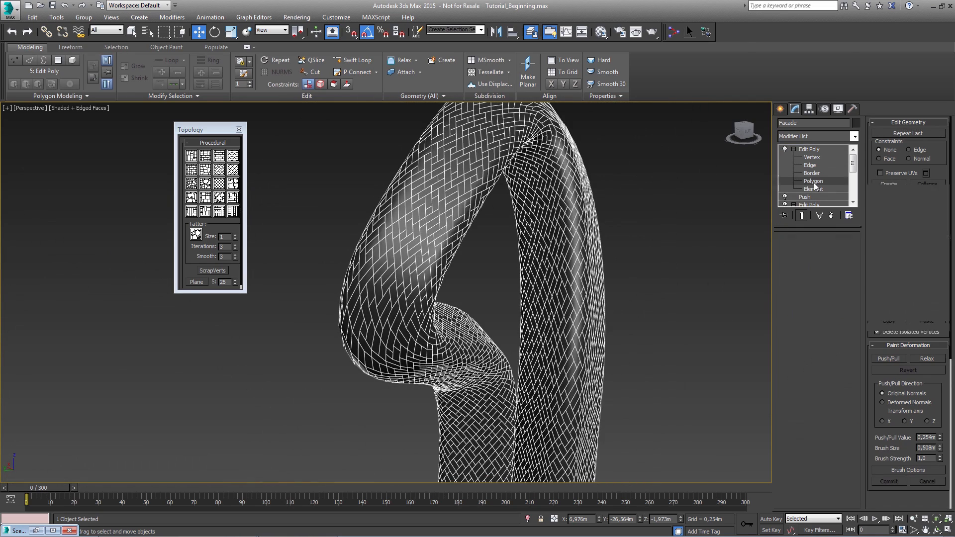
key(ctrl+a)
key(F2)
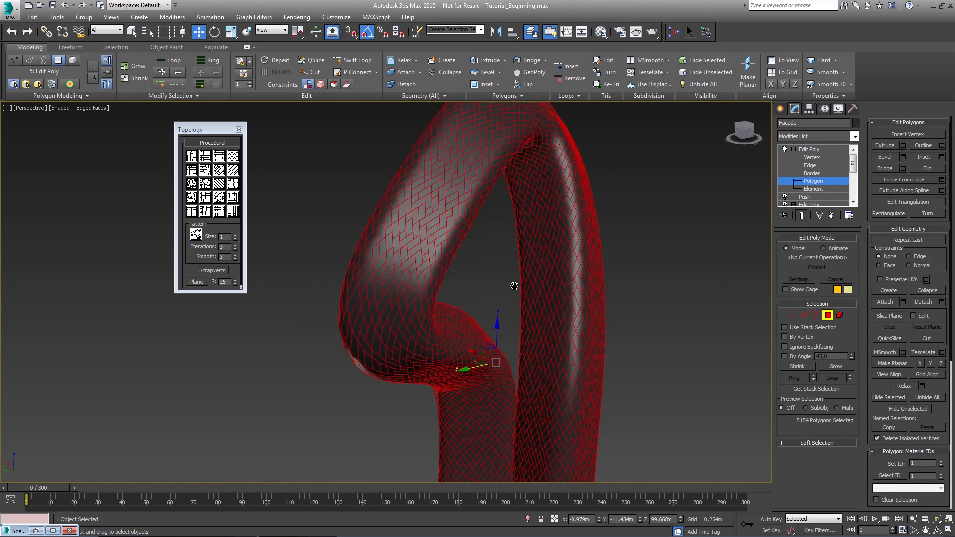
middle_drag(513, 287, 543, 278)
click(219, 185)
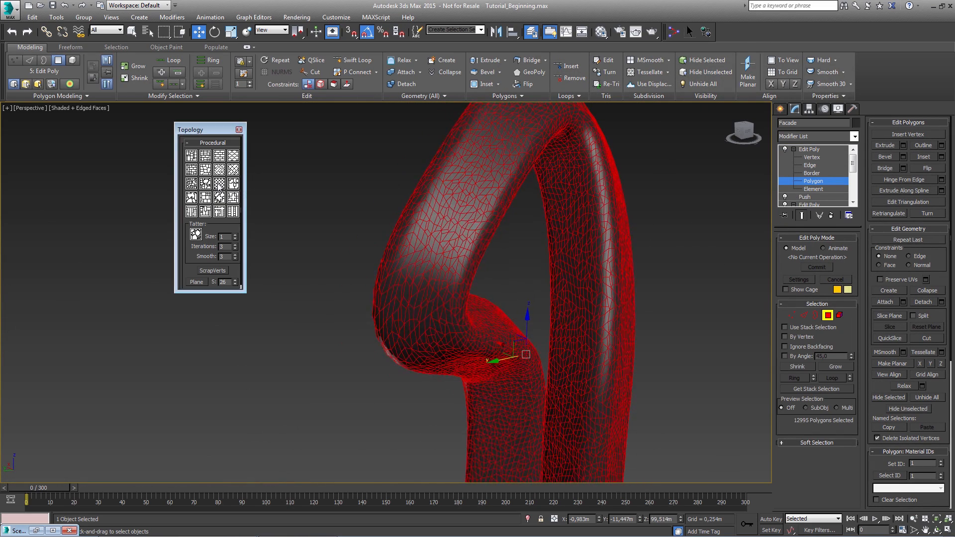
Examine the irregular cells along the tower and try another procedural topology pattern on the selected polygons.
scroll(448, 223, up, 10)
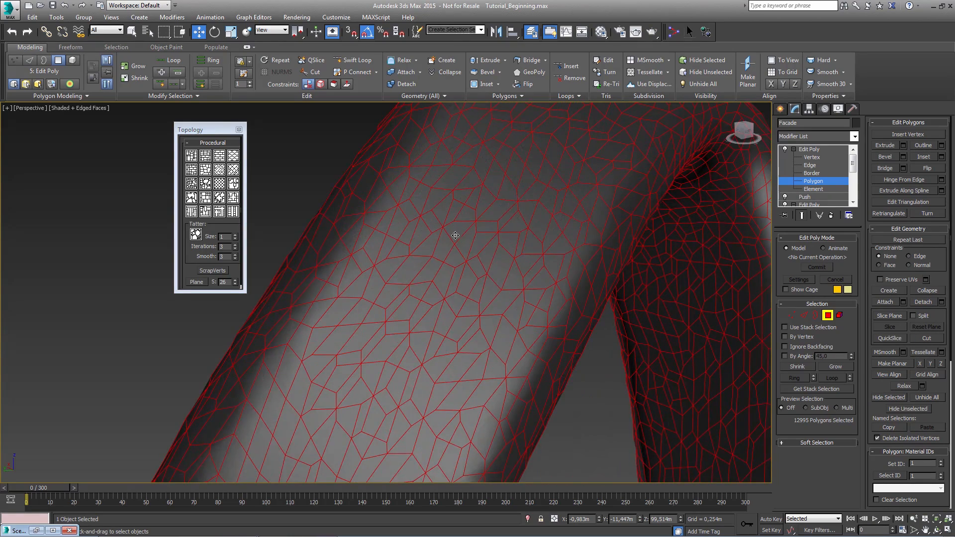
middle_drag(464, 252, 576, 220)
scroll(450, 249, down, 6)
scroll(506, 291, up, 4)
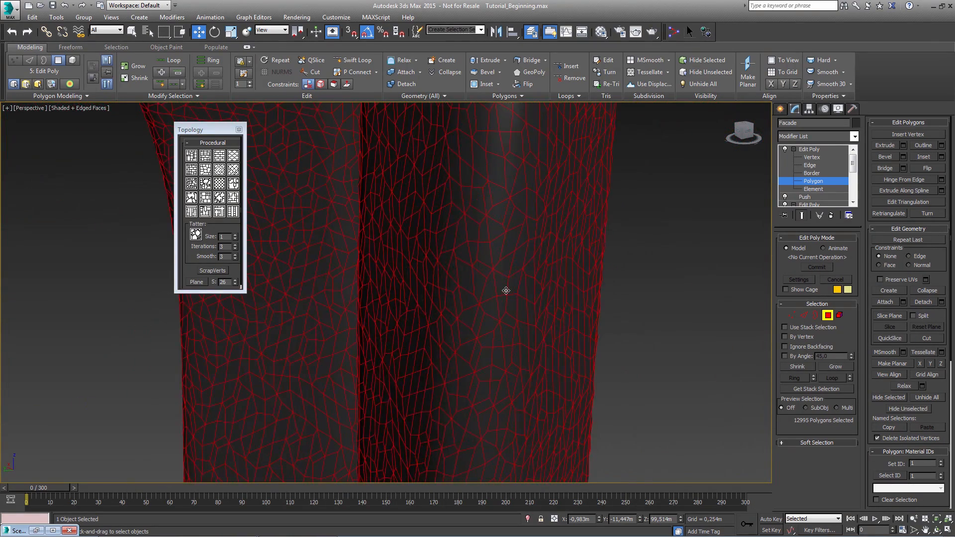
scroll(506, 290, down, 6)
middle_drag(490, 184, 491, 311)
scroll(377, 179, up, 5)
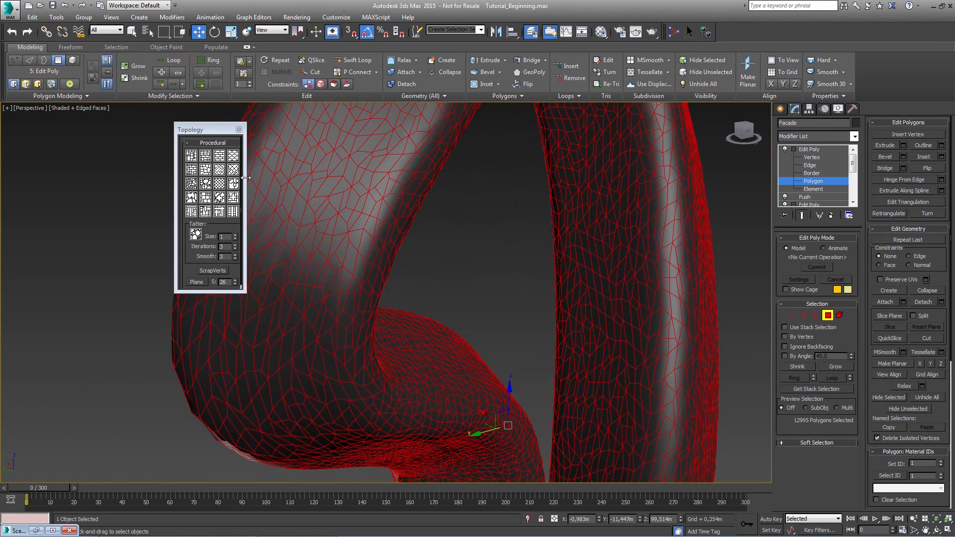
scroll(376, 179, down, 8)
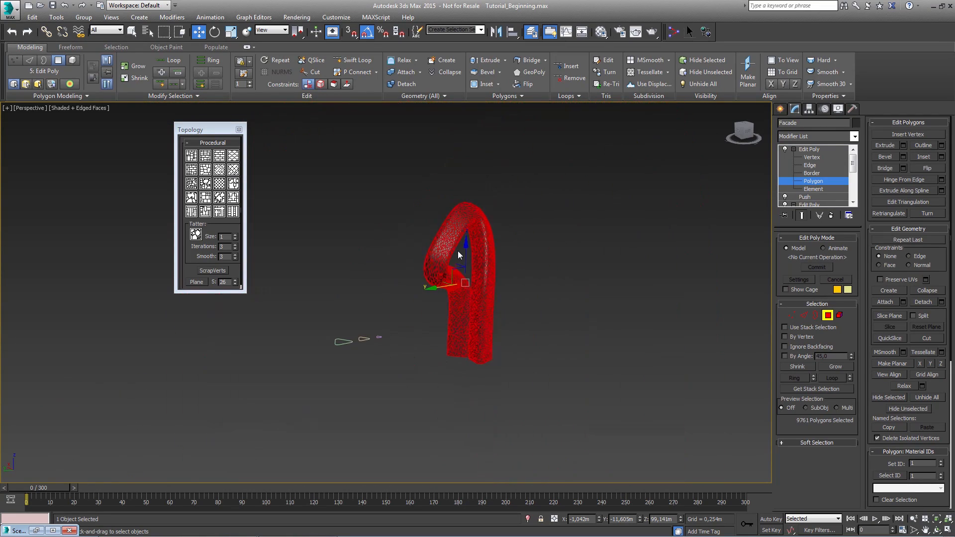
alt+middle_drag(461, 249, 459, 258)
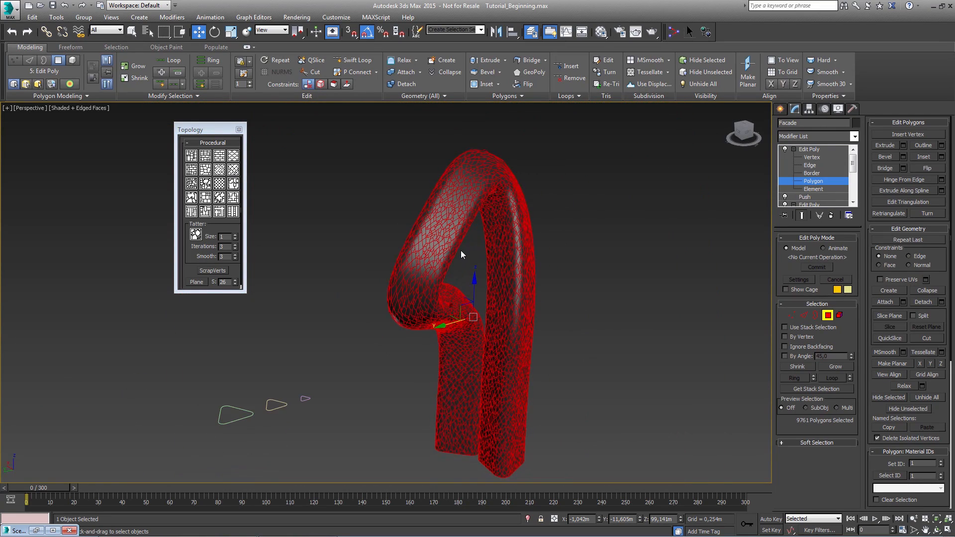
Close the Topology dialog and delete the Edit Poly modifier above Push from the Facade's stack.
click(239, 129)
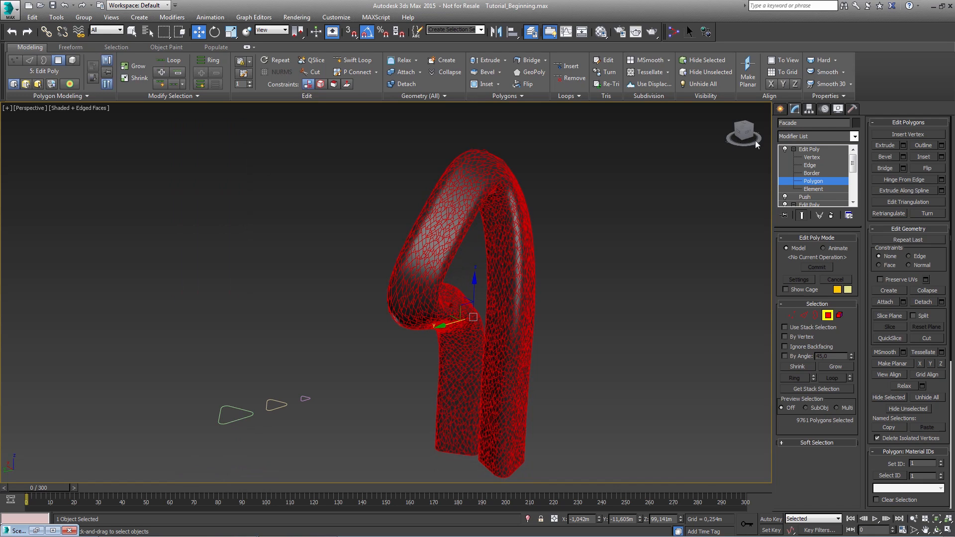
right_click(820, 156)
click(835, 165)
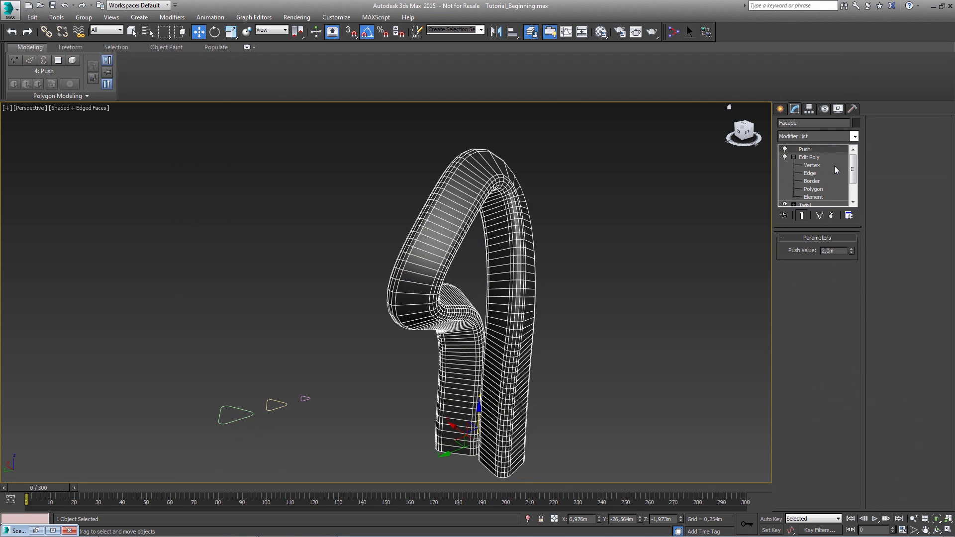
Add a VoroFrag modifier on top of the Facade's Push modifier.
alt+middle_drag(573, 281, 509, 276)
click(853, 137)
scroll(831, 360, down, 15)
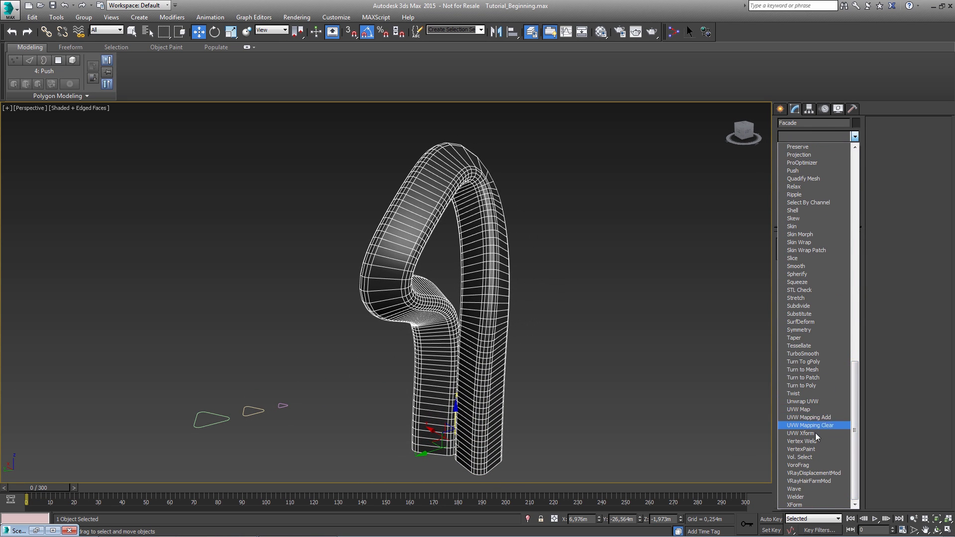
click(807, 465)
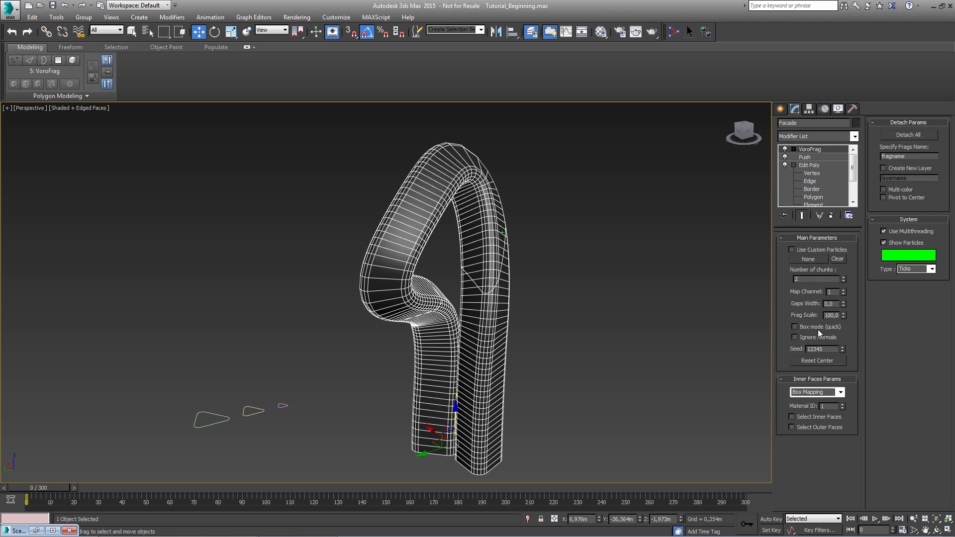
Hide the modeling ribbon, set VoroFrag's number of chunks to 250 and check the fragmented façade.
click(817, 279)
click(552, 32)
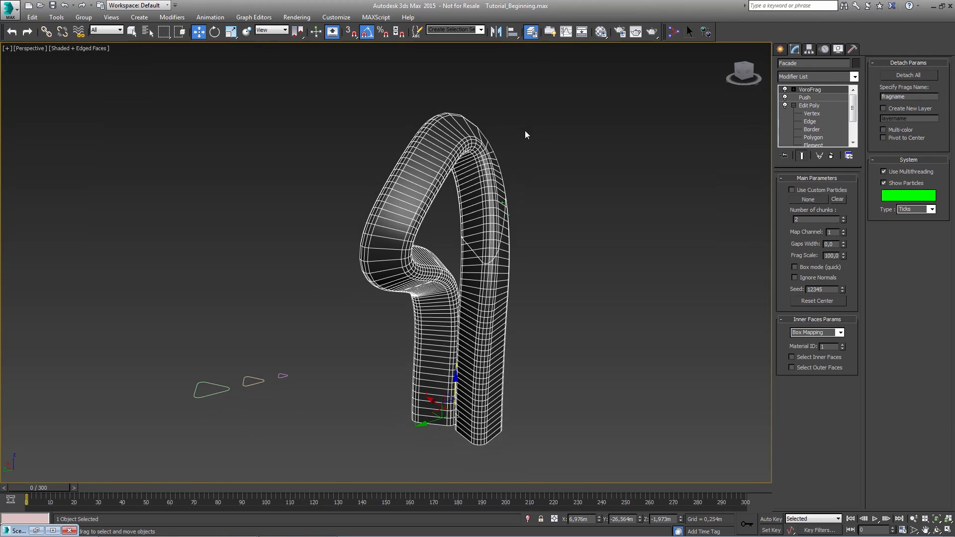
mouse_move(459, 227)
alt+middle_down()
mouse_move(473, 226)
mouse_move(403, 233)
mouse_move(475, 231)
alt+middle_up()
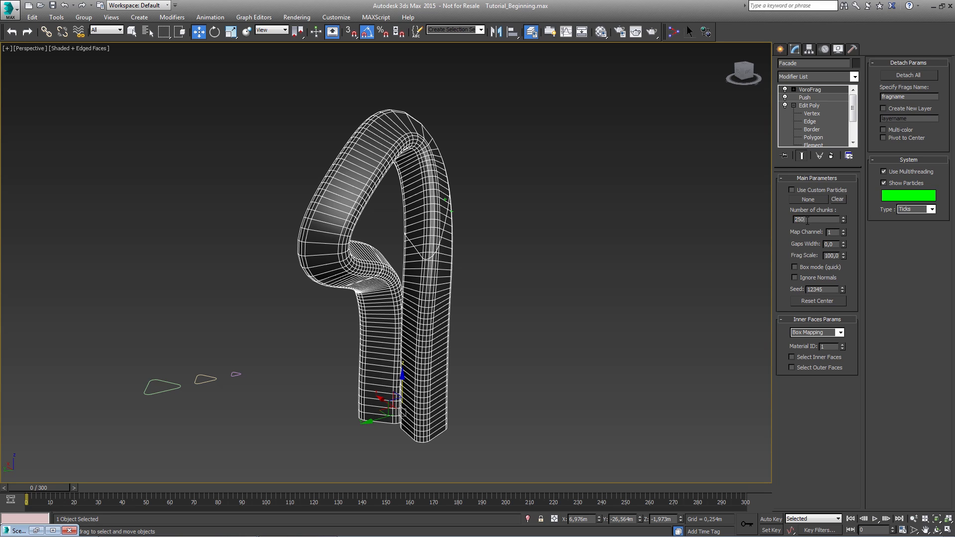
alt+middle_drag(455, 279, 392, 336)
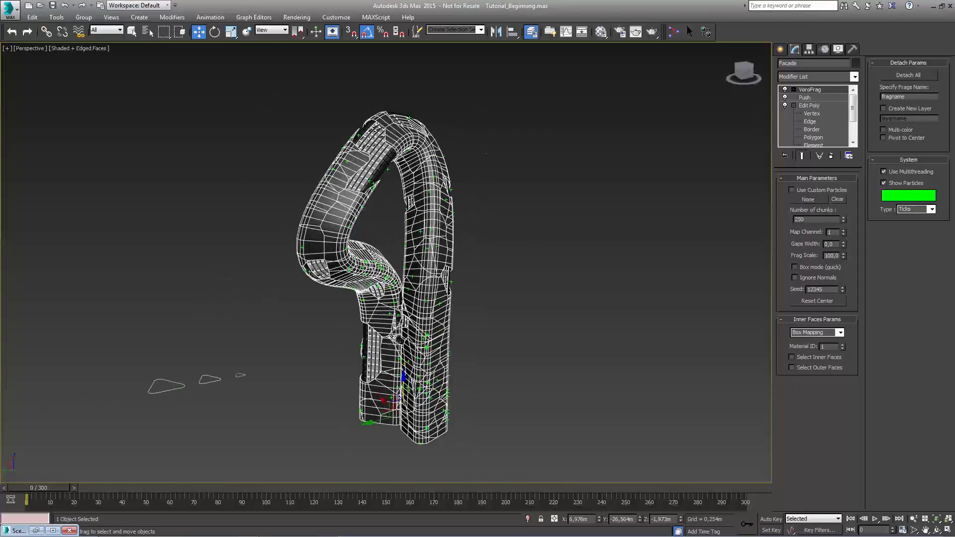
scroll(392, 336, up, 8)
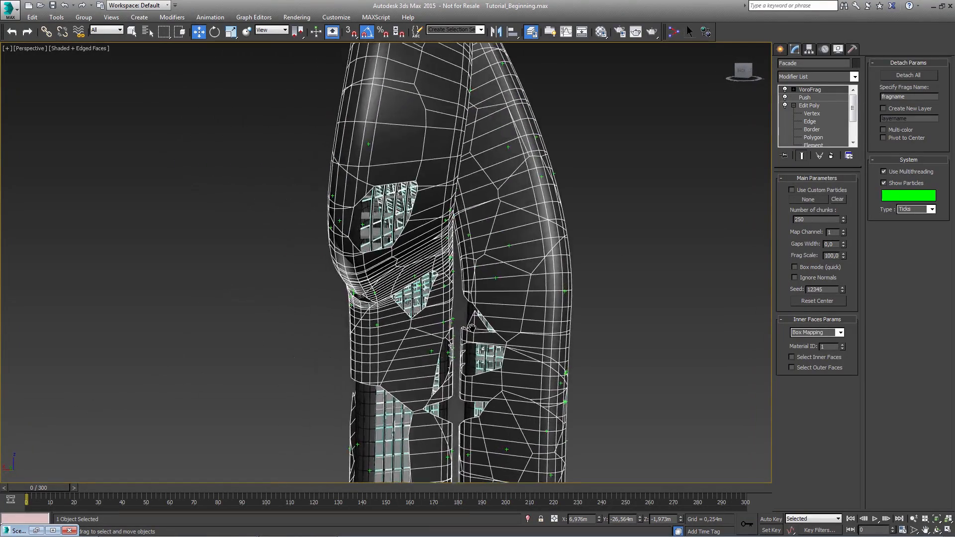
scroll(384, 236, up, 2)
scroll(406, 260, down, 4)
alt+middle_drag(411, 254, 403, 258)
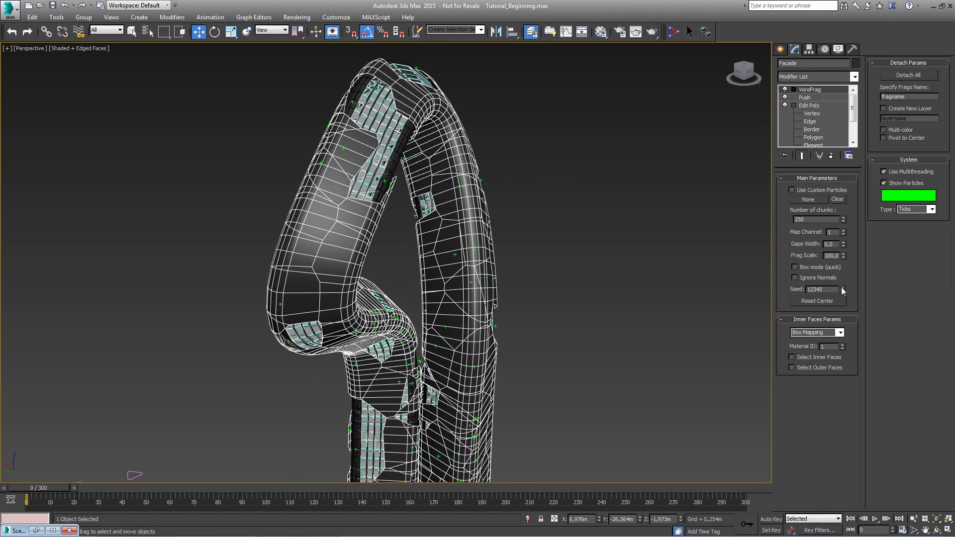
Try different VoroFrag seeds up to 12352 and check the fragmented façade from several sides.
middle_drag(497, 237, 583, 252)
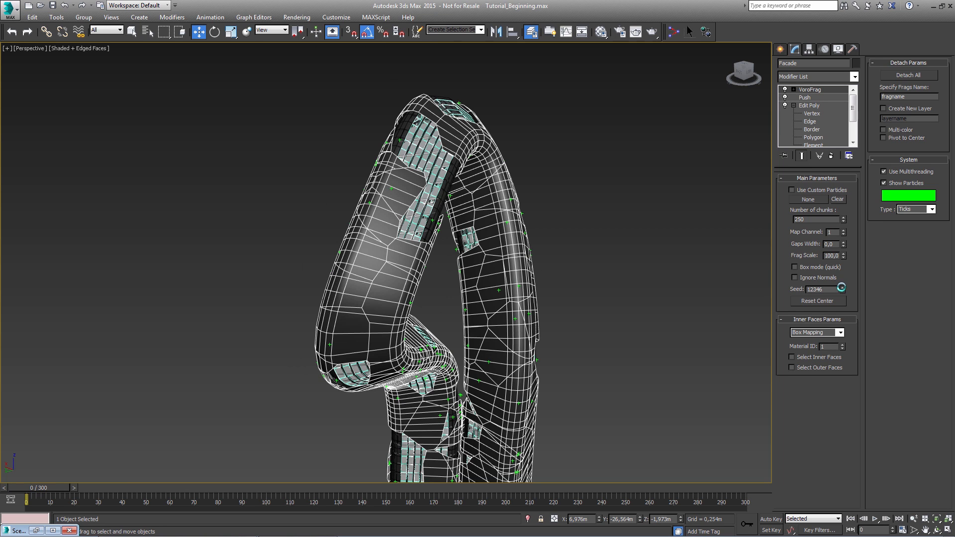
middle_drag(529, 345, 542, 206)
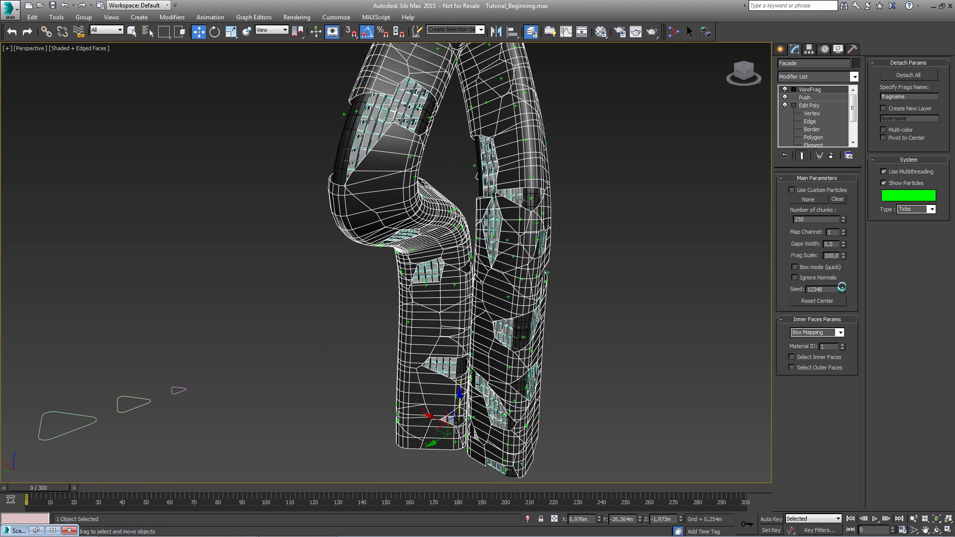
alt+middle_drag(625, 295, 370, 331)
scroll(493, 303, down, 3)
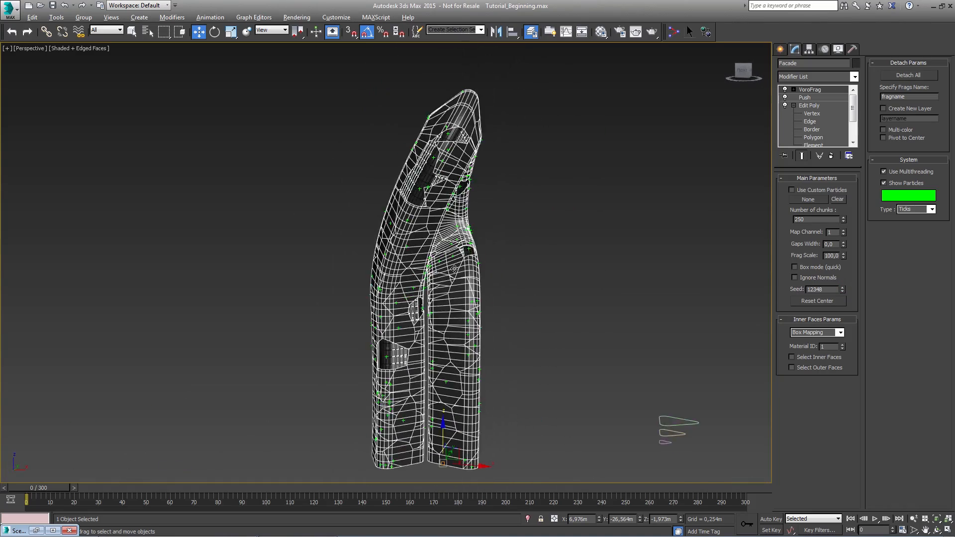
alt+middle_drag(493, 303, 424, 275)
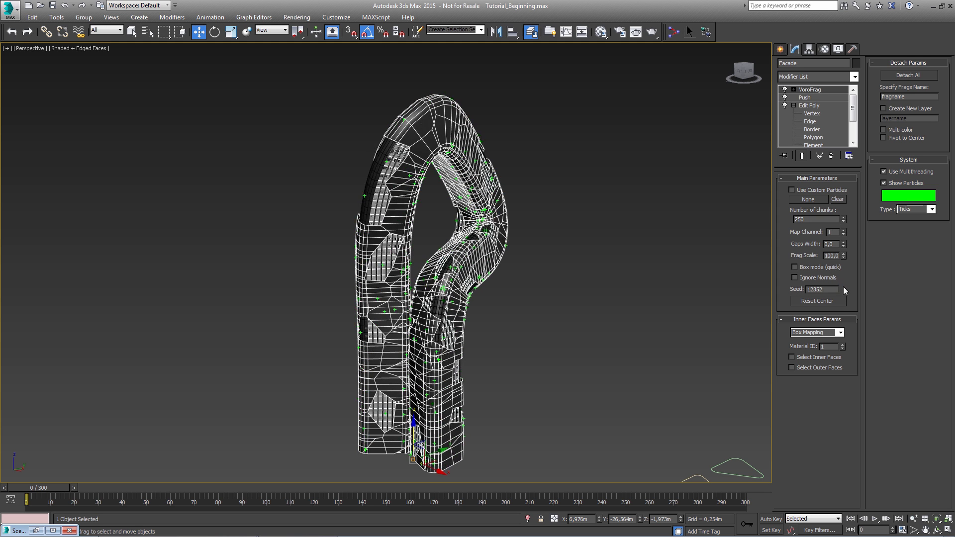
Add an Edit Poly modifier between Push and VoroFrag, and delete the VoroFrag modifier from the Facade's stack.
click(807, 98)
click(841, 77)
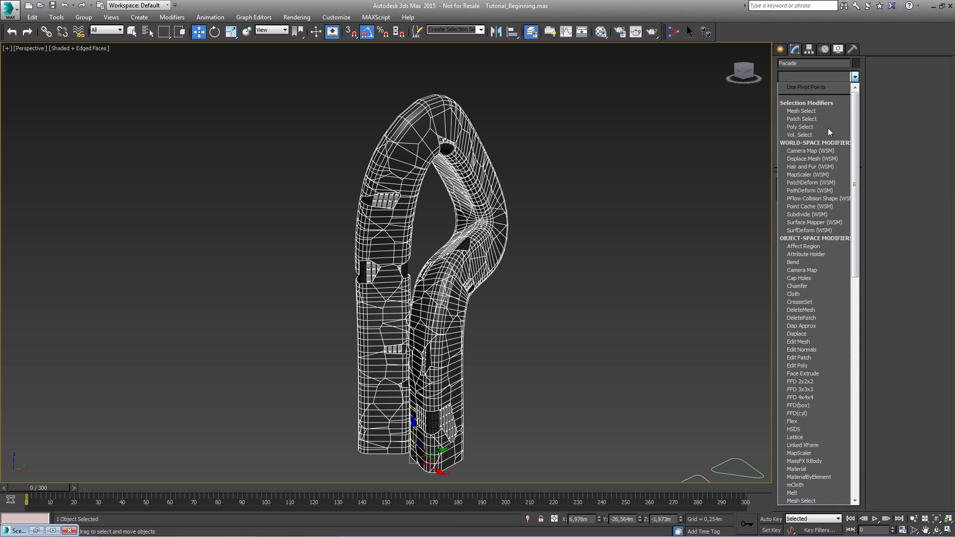
click(813, 366)
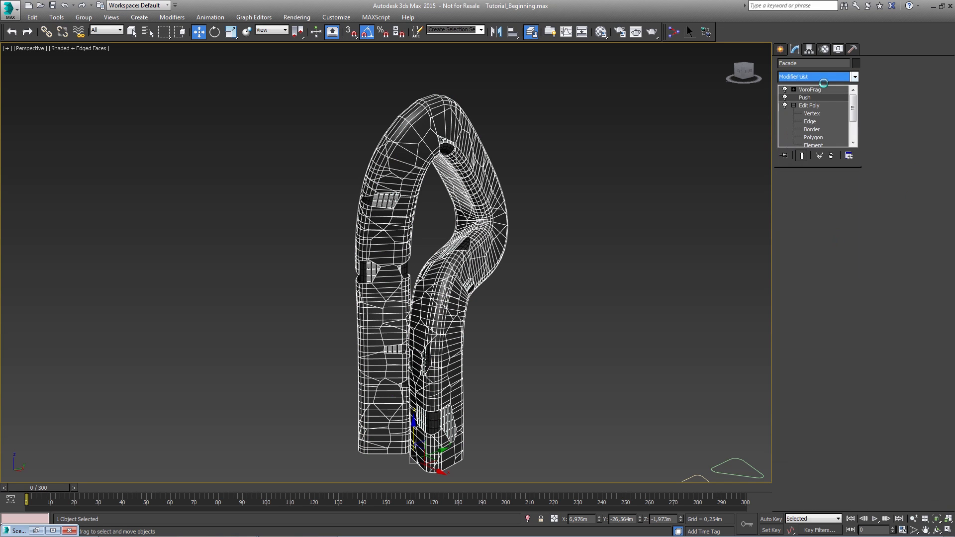
key(4)
click(810, 99)
click(794, 98)
click(810, 90)
right_click(810, 91)
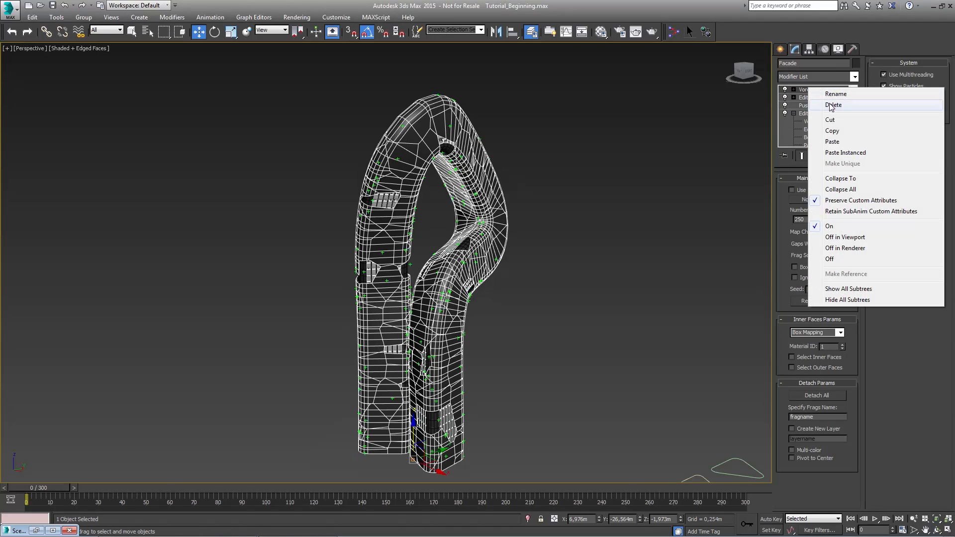
click(821, 104)
Add a new VoroFrag modifier above Edit Poly and set its number of chunks to 250.
click(855, 77)
drag(856, 107, 857, 365)
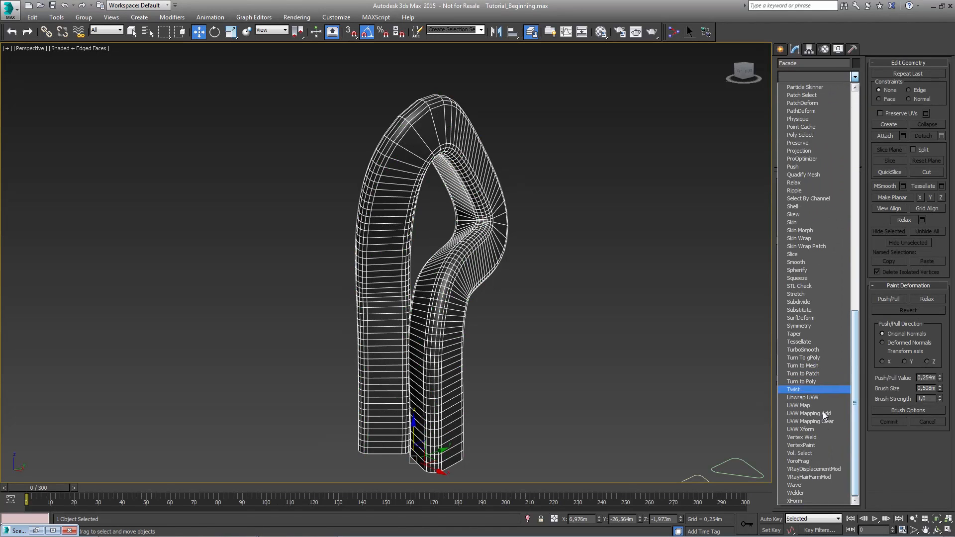
click(815, 460)
double_click(814, 220)
key(Return)
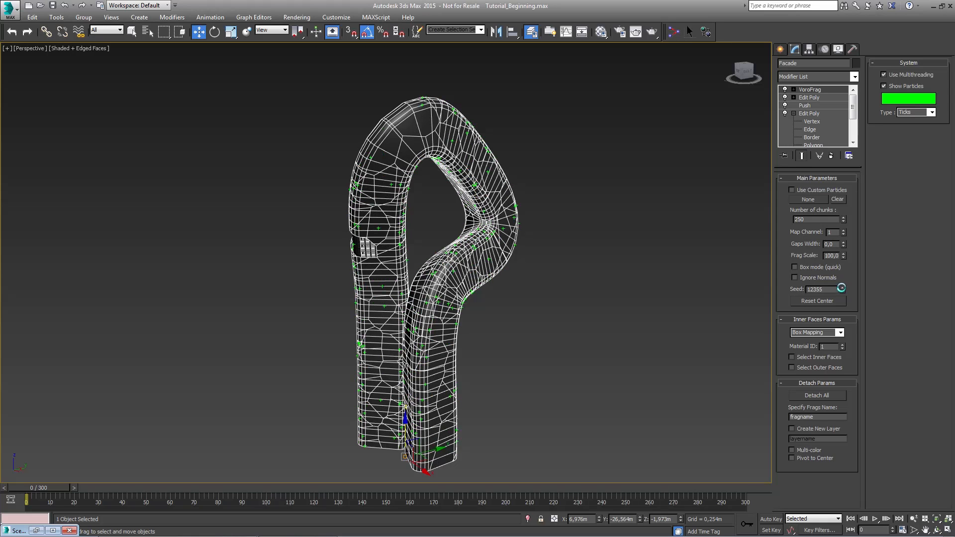
Try further seeds for the new VoroFrag modifier, up to 12359.
click(843, 286)
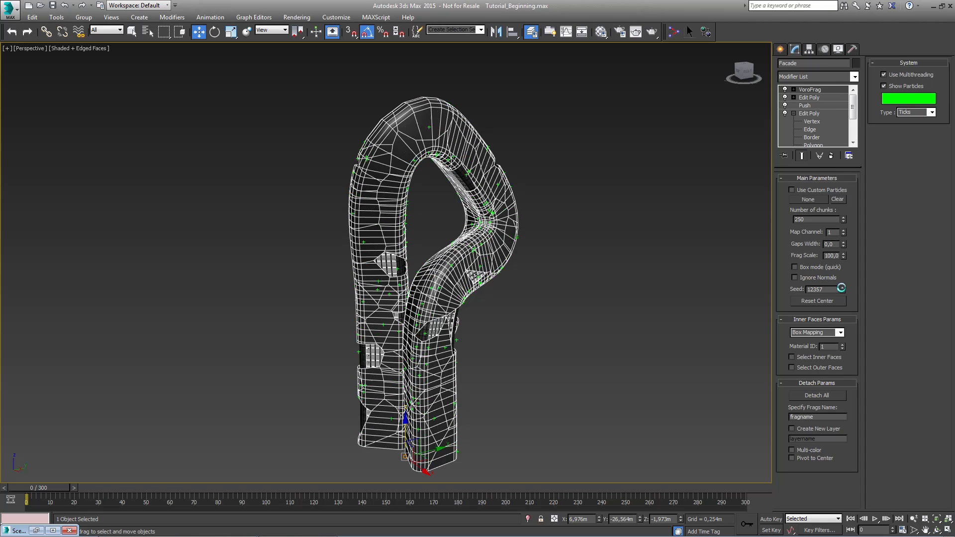
click(843, 287)
click(844, 287)
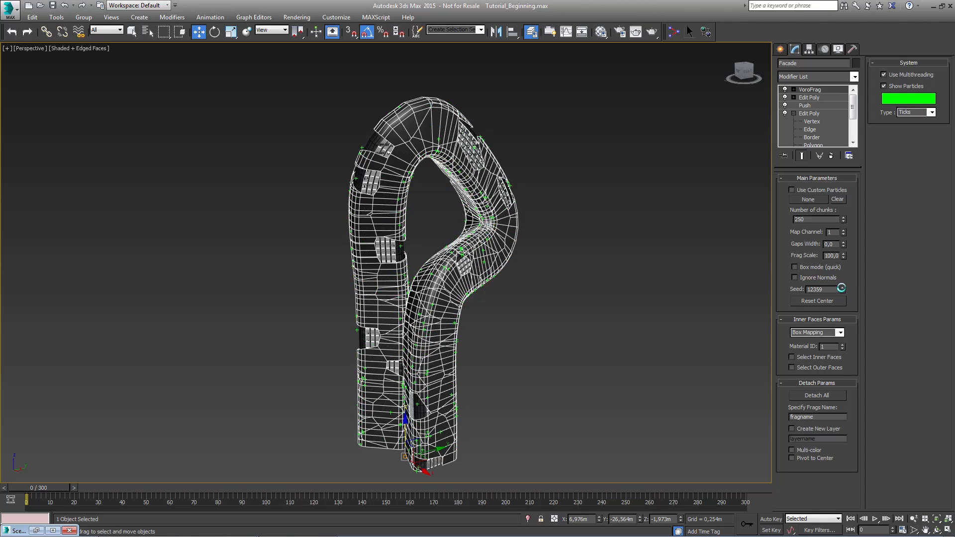
Reduce VoroFrag's number of chunks to 225 and set the seed to 12373, checking the façade for gaps.
double_click(816, 219)
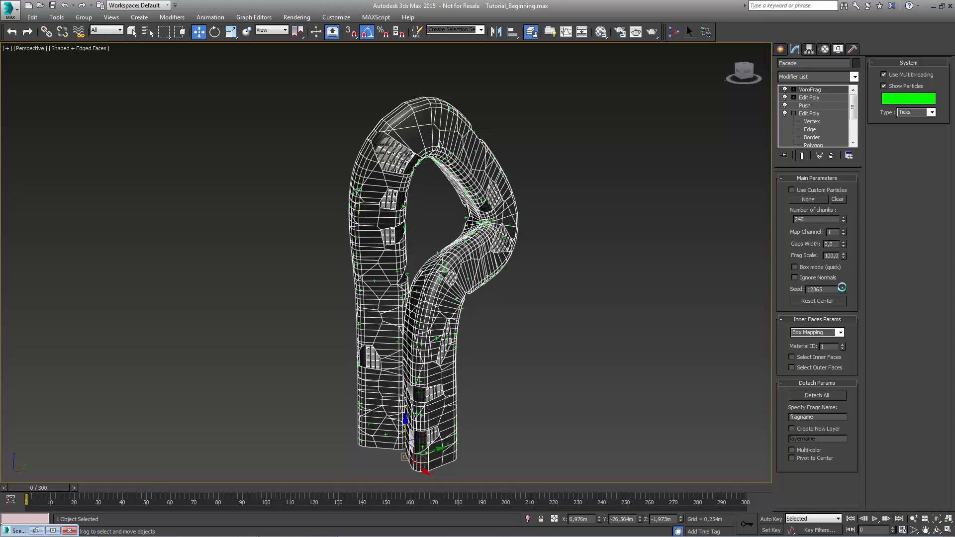
alt+middle_drag(498, 289, 416, 293)
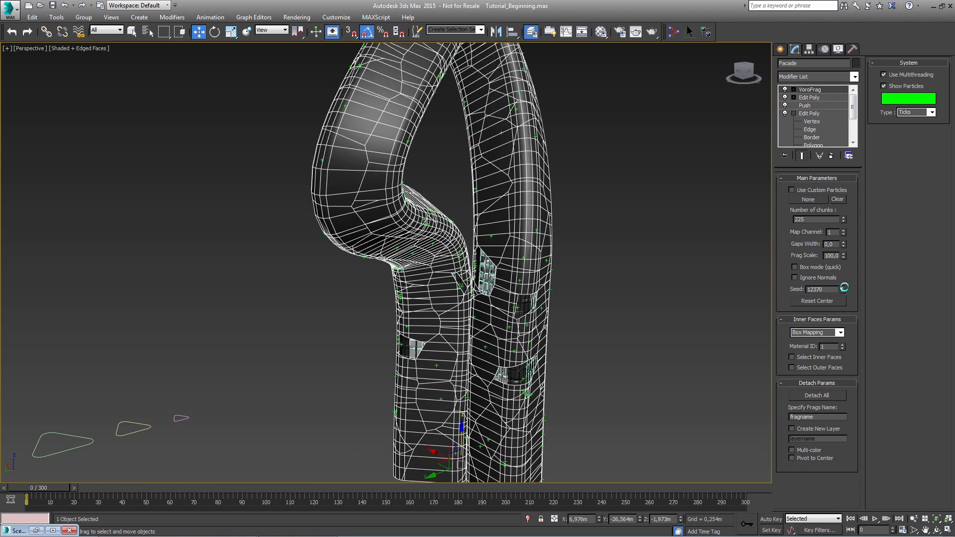
click(843, 287)
click(843, 287)
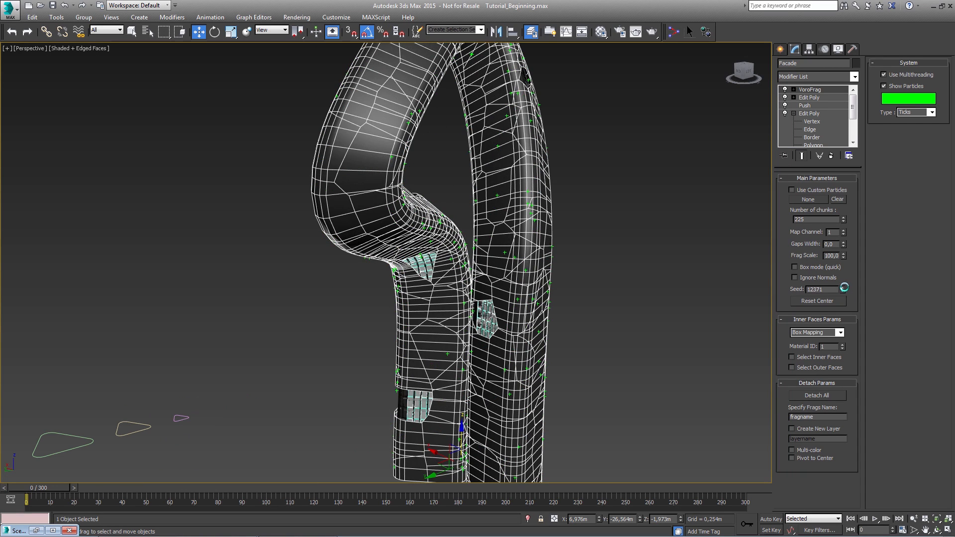
click(843, 288)
click(844, 288)
scroll(587, 281, down, 5)
alt+middle_drag(587, 282, 551, 289)
scroll(506, 278, up, 3)
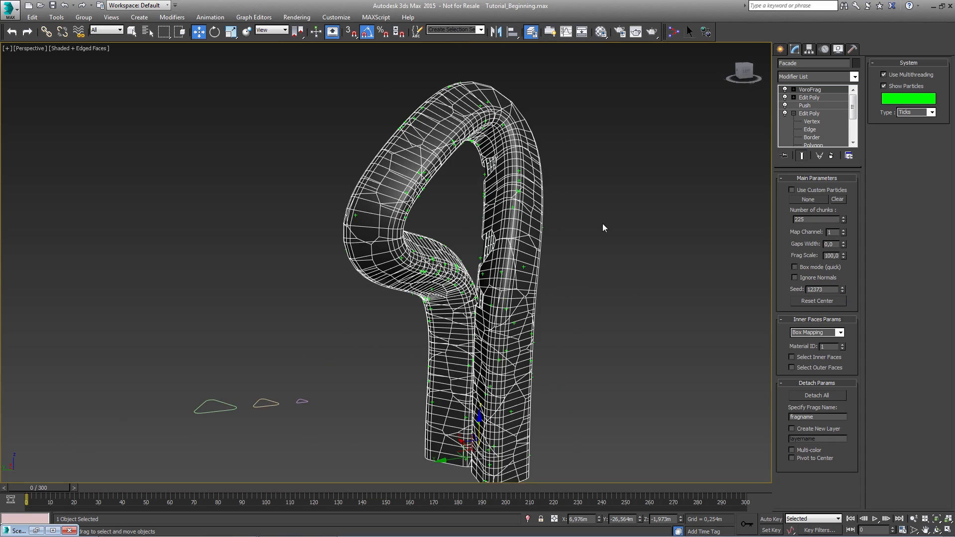
Add an Edit Poly modifier on top of VoroFrag and expand its sub-object levels.
click(854, 77)
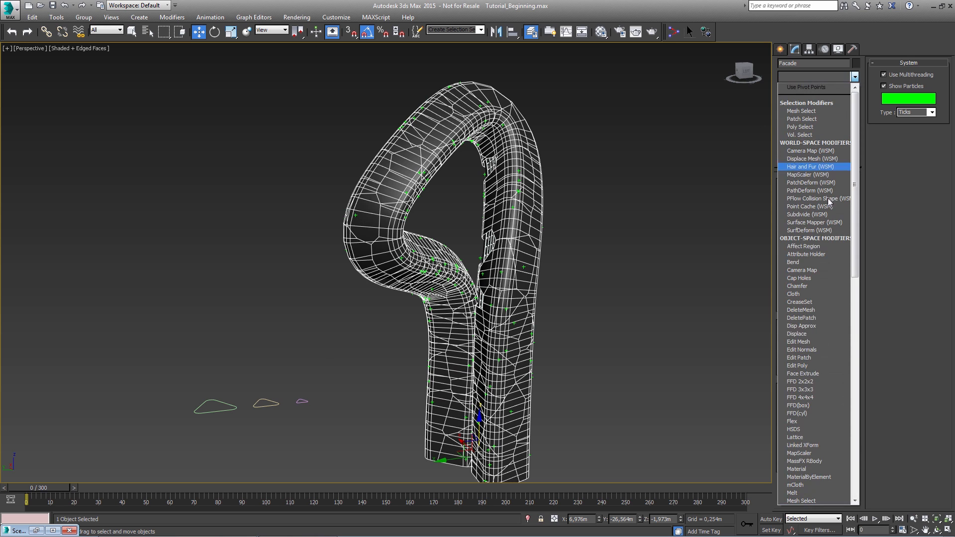
click(807, 365)
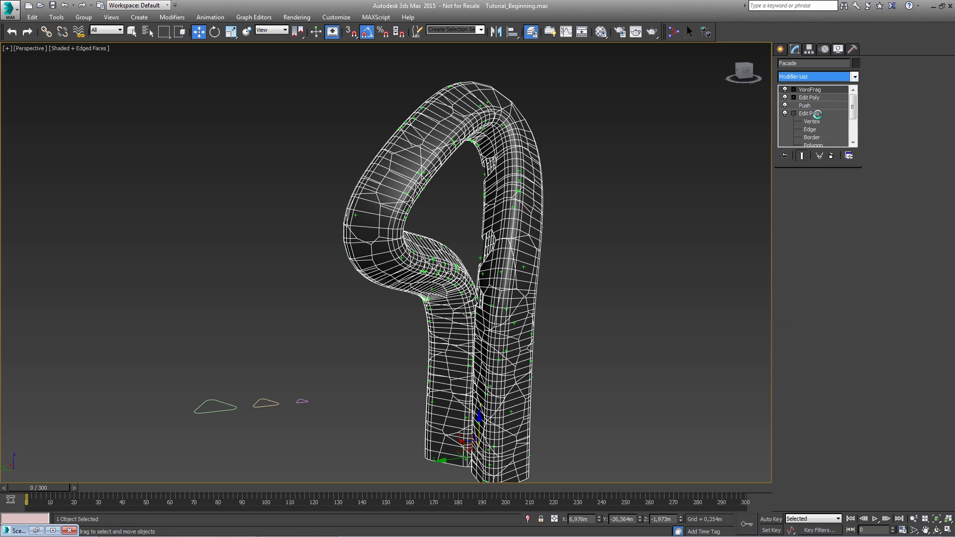
click(794, 90)
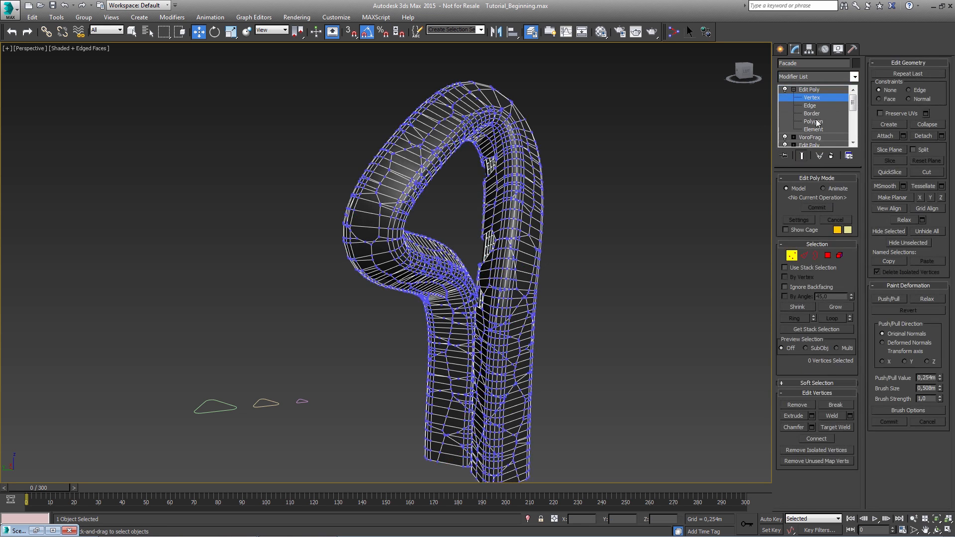
Examine the façade's Voronoi fragments by selecting single elements around the junction of the tower's legs.
click(814, 130)
click(521, 262)
alt+middle_drag(522, 263, 508, 279)
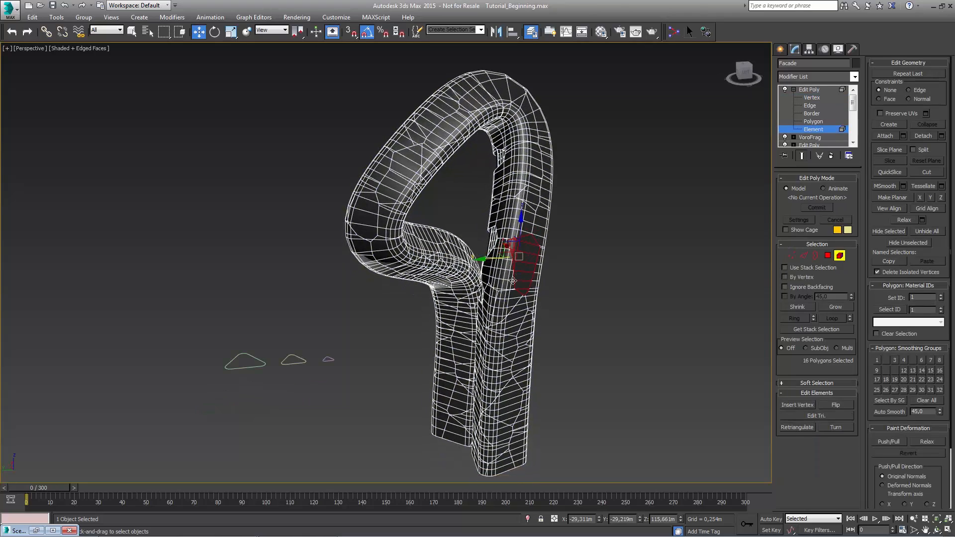
scroll(506, 281, up, 4)
scroll(506, 281, up, 2)
click(487, 257)
click(489, 130)
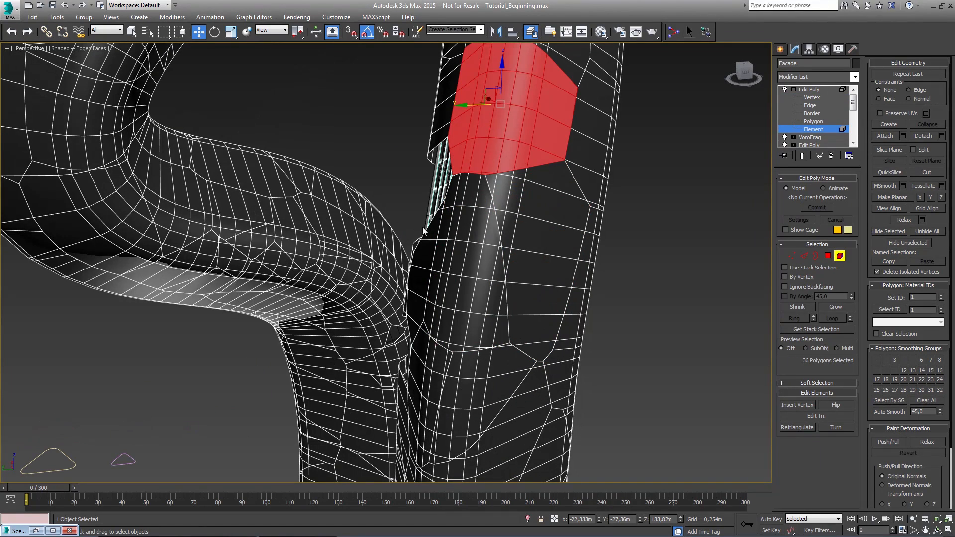
click(420, 250)
middle_drag(497, 248, 507, 238)
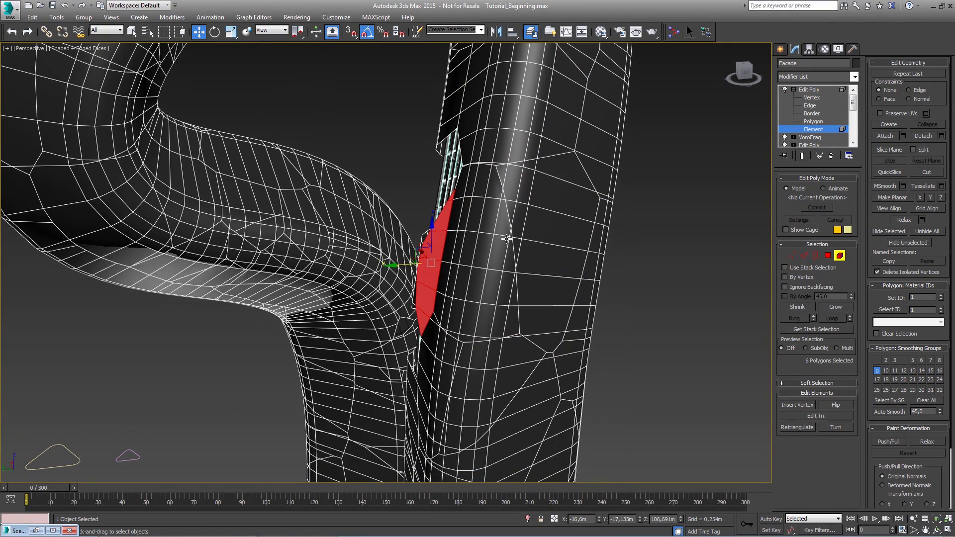
click(488, 250)
click(515, 99)
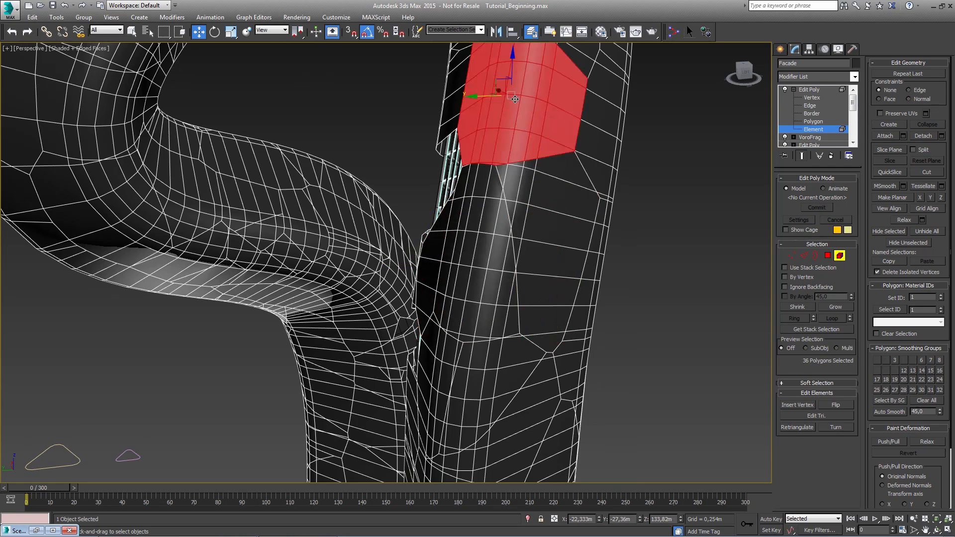
click(592, 122)
scroll(592, 121, down, 4)
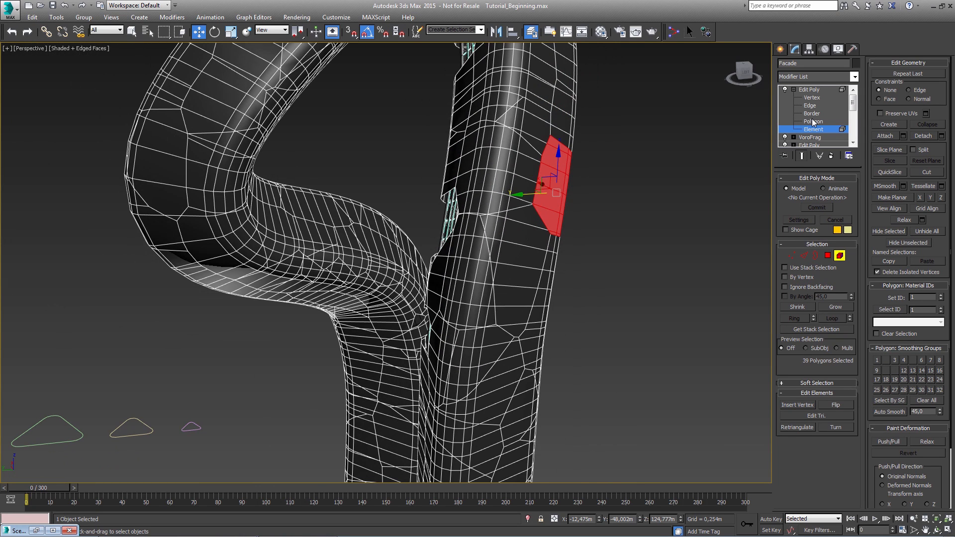
Select all polygons of the Facade and open the Inset settings for them.
click(813, 122)
key(ctrl+a)
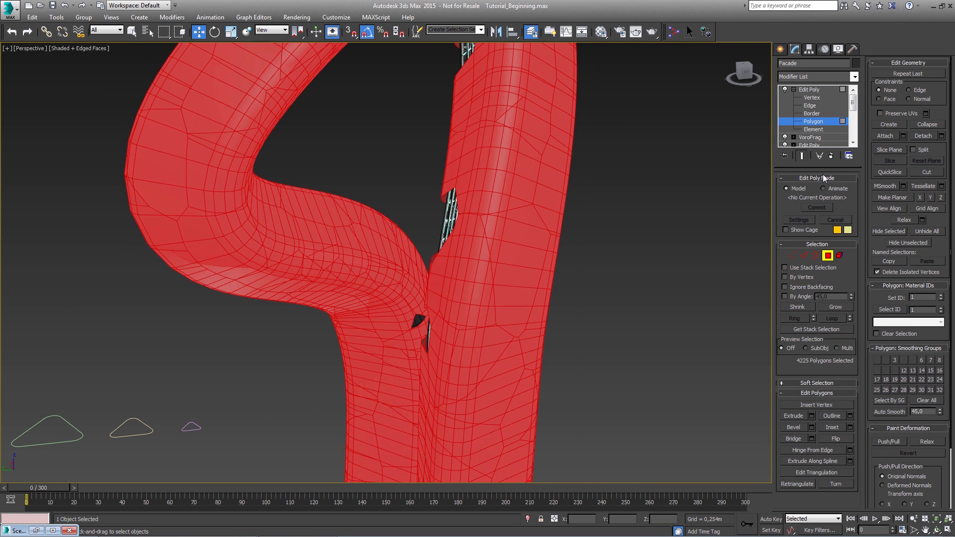
click(850, 428)
middle_drag(484, 234, 532, 214)
scroll(527, 229, up, 6)
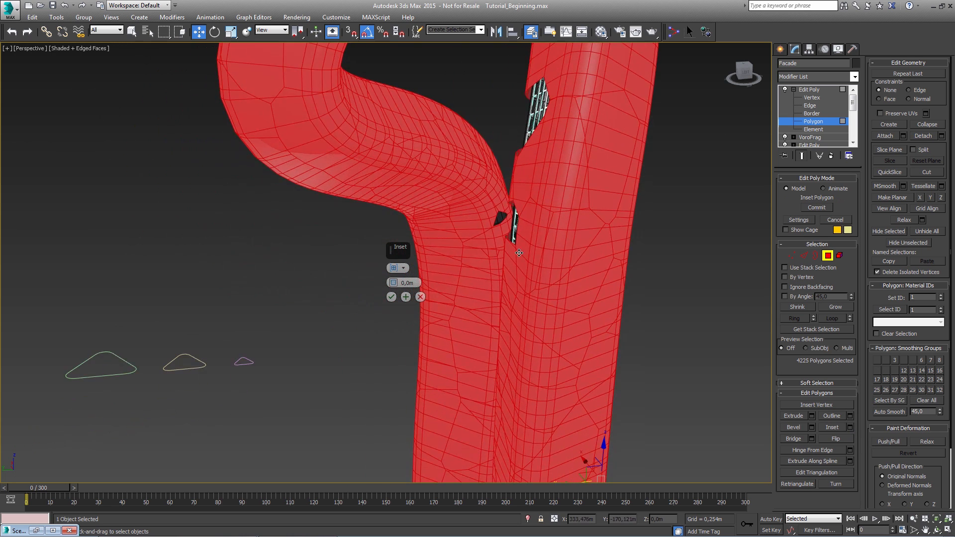
Try the By Polygon inset type and return to Group.
click(403, 268)
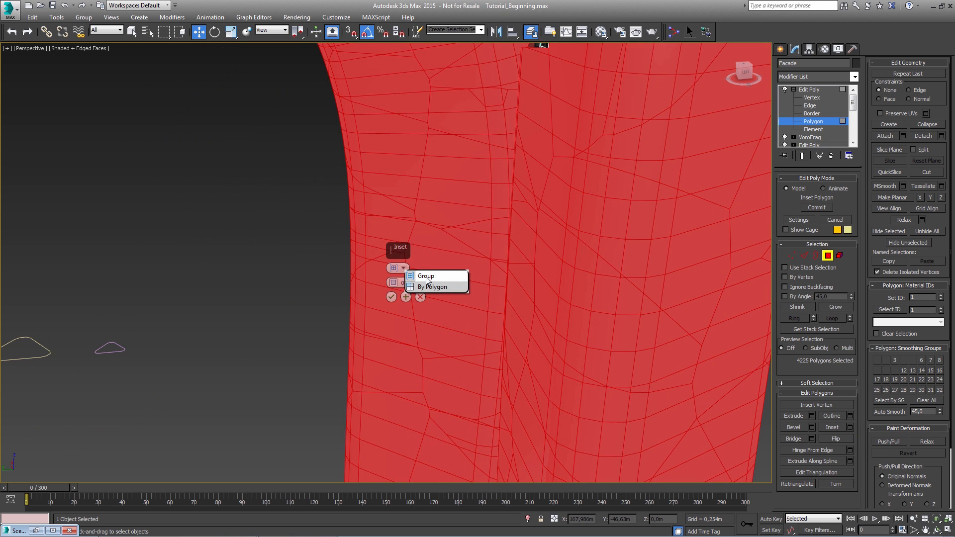
click(429, 287)
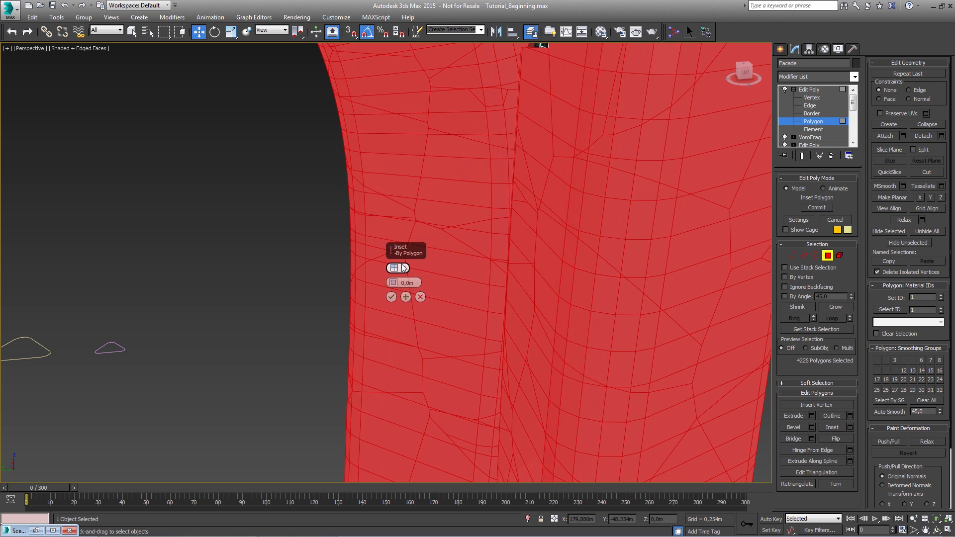
click(404, 268)
click(421, 275)
middle_drag(485, 246, 461, 308)
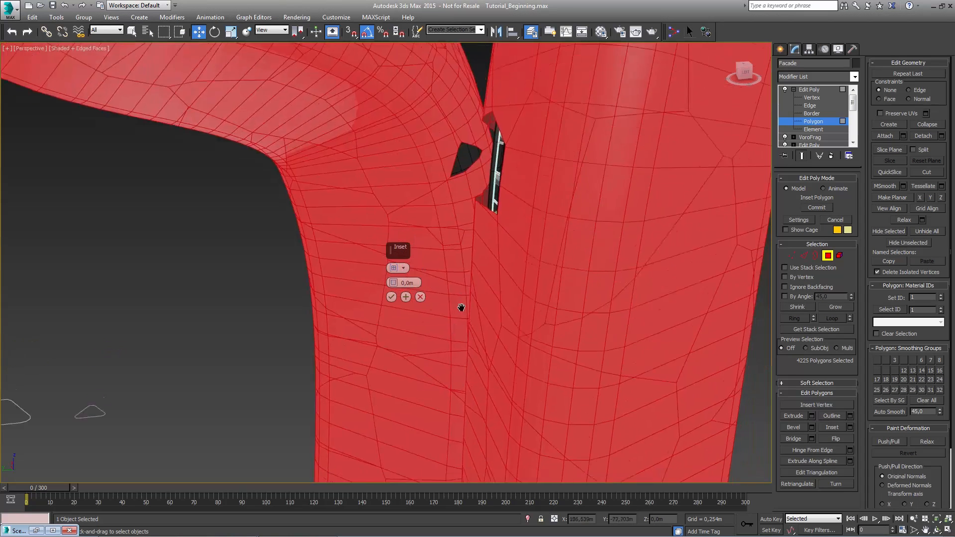
scroll(461, 308, down, 2)
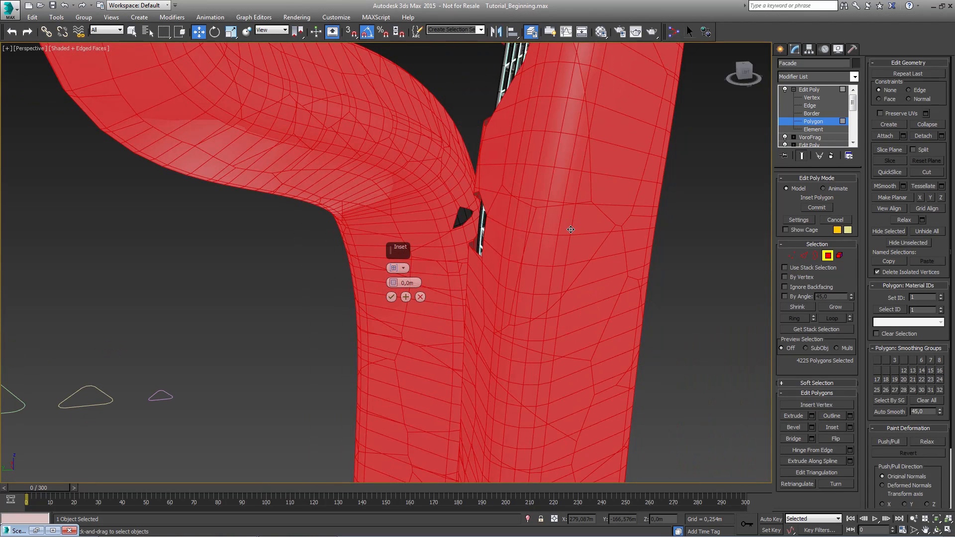
Inset the selected fragments as groups by 0,446m and check the resulting gaps around the tower.
drag(393, 252, 397, 213)
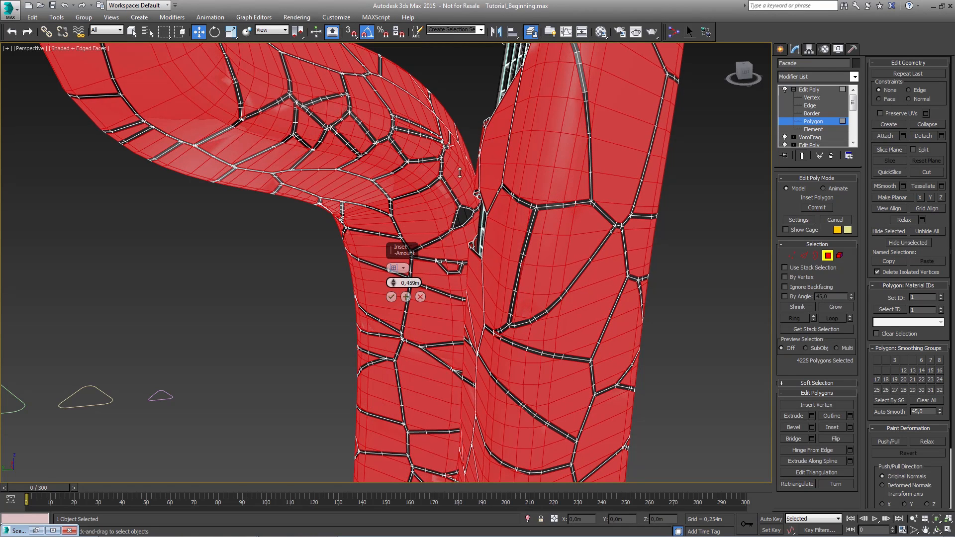
middle_drag(534, 193, 537, 273)
scroll(537, 272, down, 5)
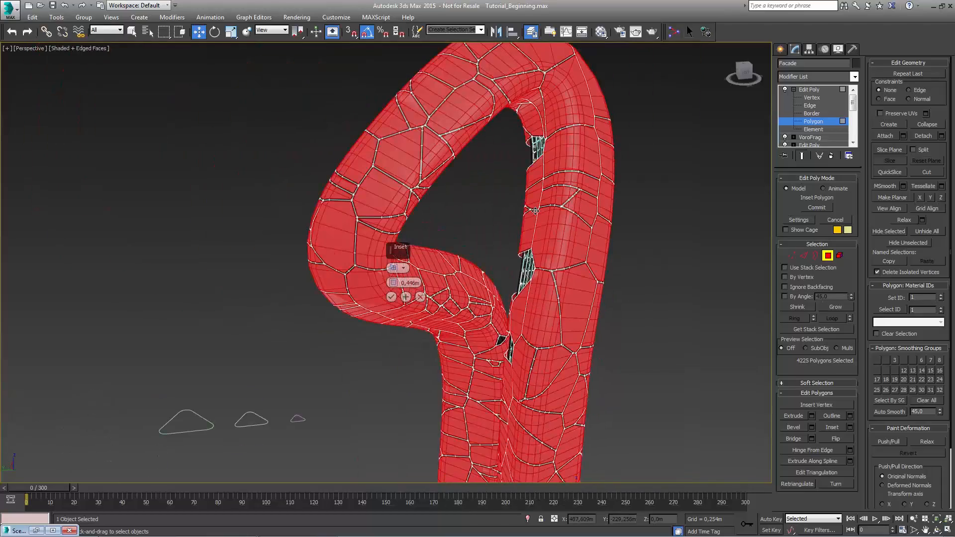
middle_drag(503, 244, 535, 164)
scroll(452, 266, up, 5)
middle_drag(581, 218, 507, 285)
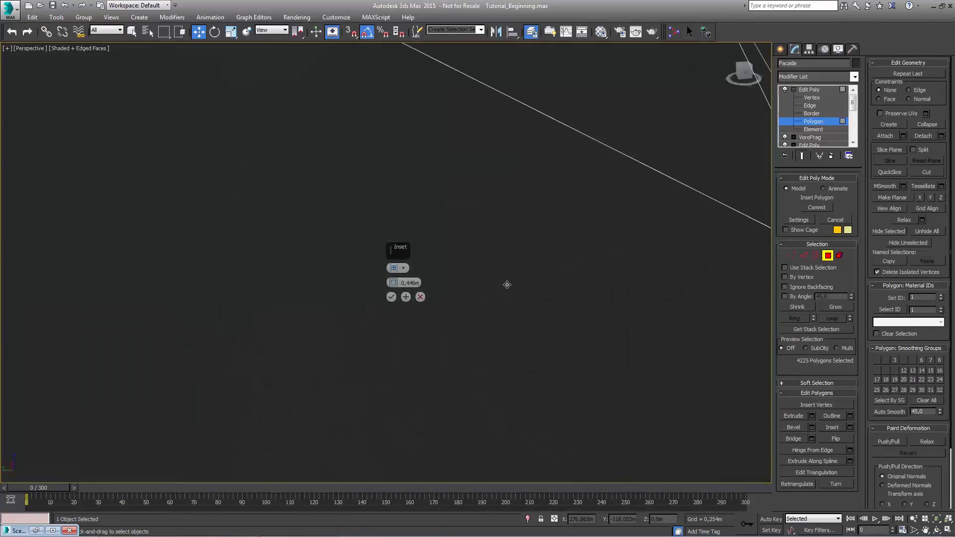
scroll(507, 285, down, 2)
scroll(507, 284, down, 8)
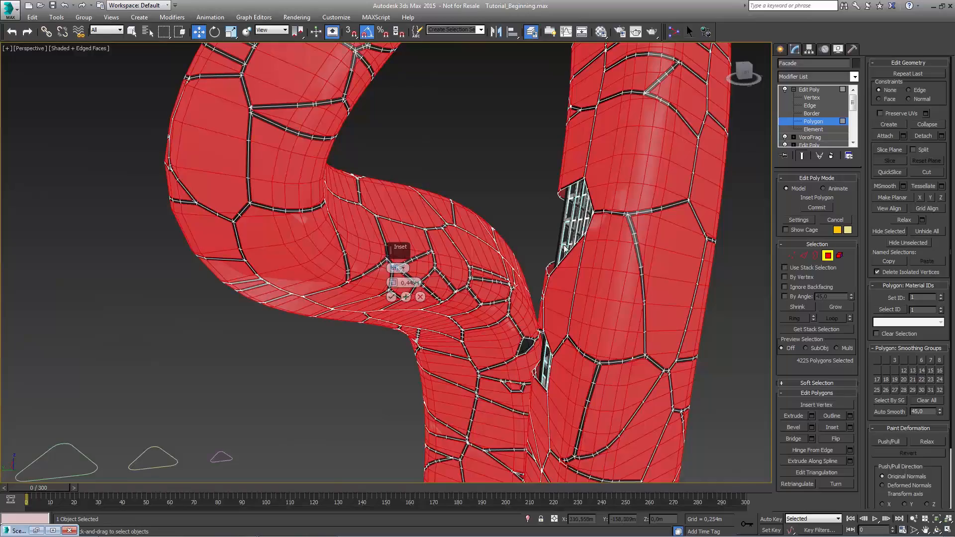
alt+middle_drag(565, 249, 455, 247)
click(392, 298)
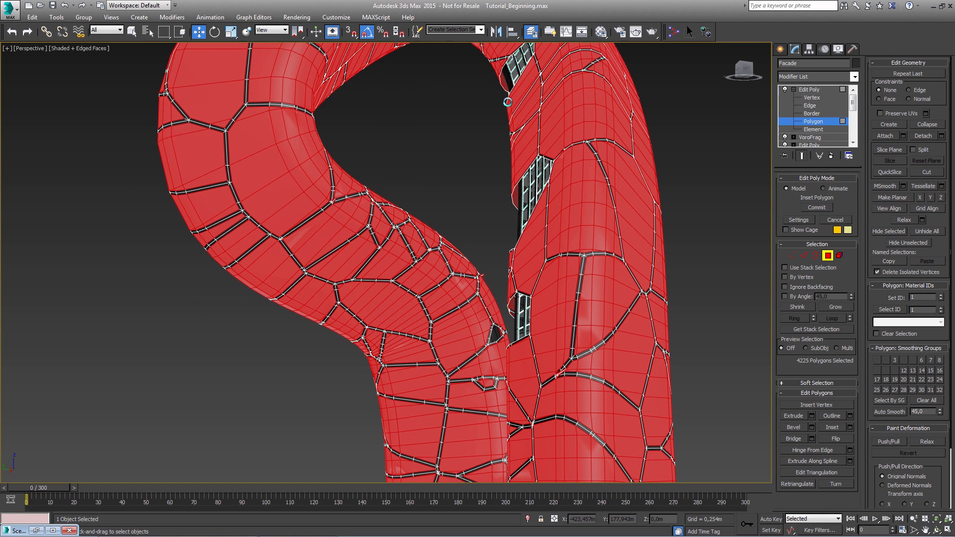
Detach the selected inset polygons of the Facade into a separate object and leave polygon editing.
click(937, 138)
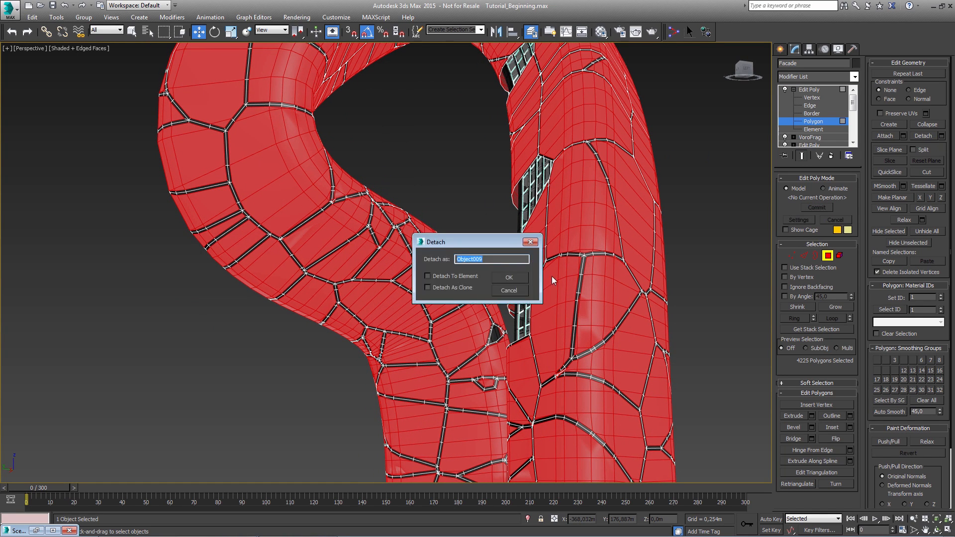
click(508, 278)
middle_drag(648, 188, 612, 220)
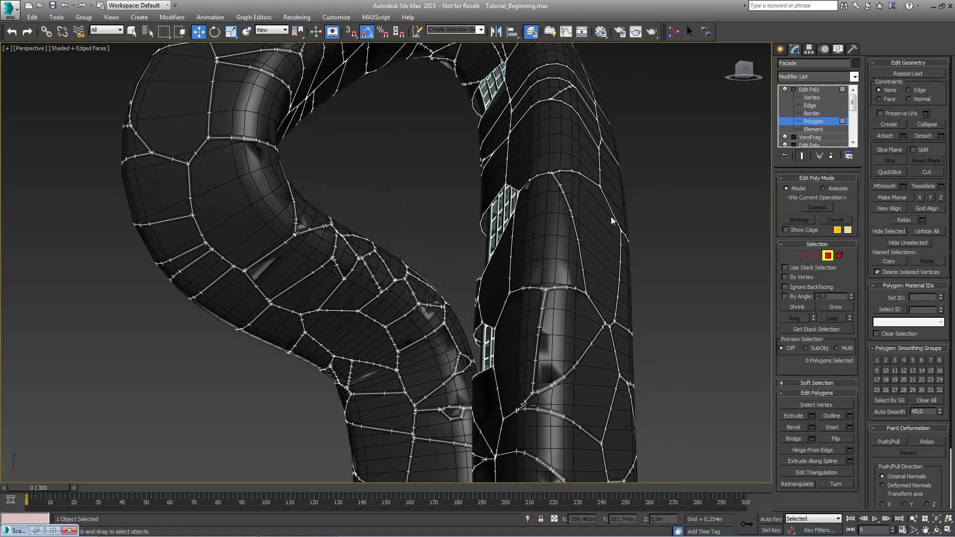
click(814, 90)
Assign the 02 - Default material to the detached façade panels.
click(552, 243)
key(m)
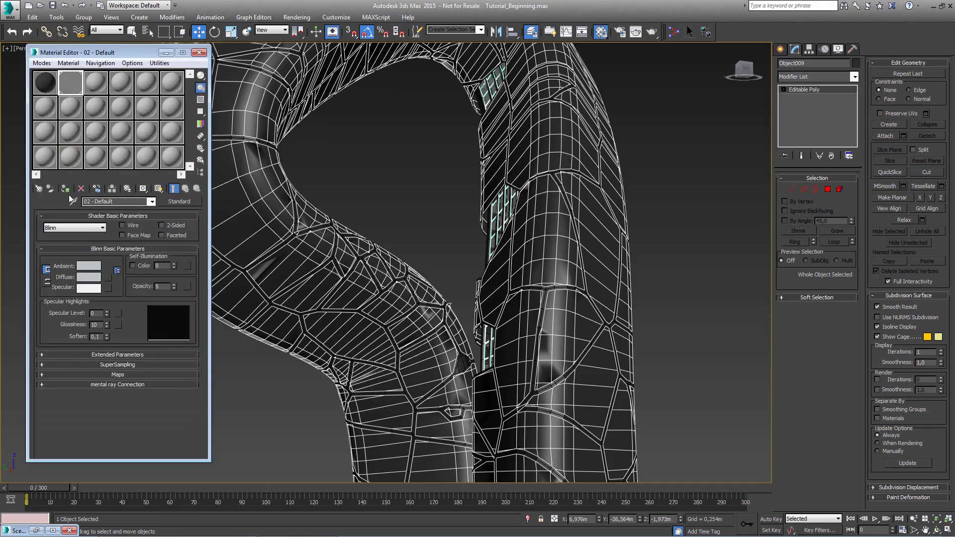
click(65, 188)
click(199, 53)
middle_drag(293, 191, 393, 204)
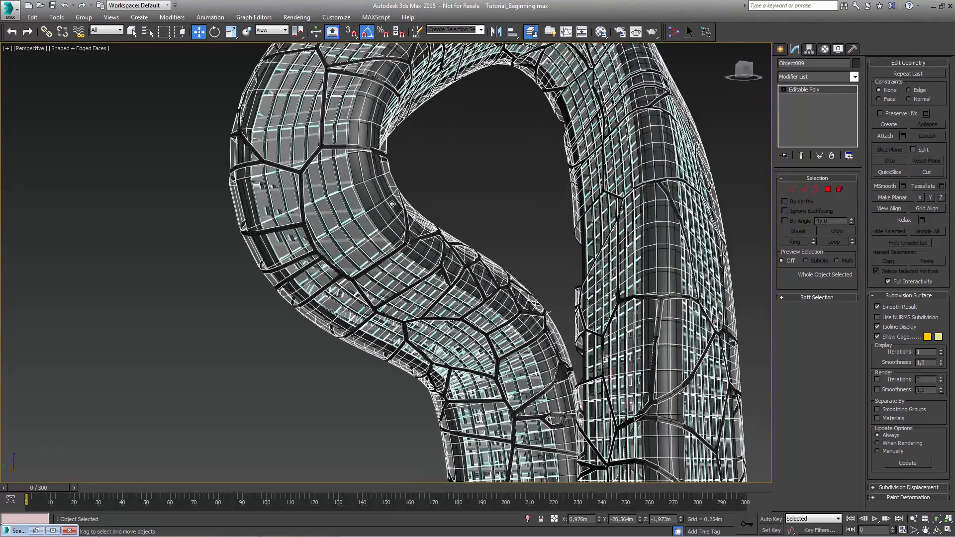
Add a Shell modifier to the remaining Facade frame.
scroll(291, 164, up, 5)
click(307, 187)
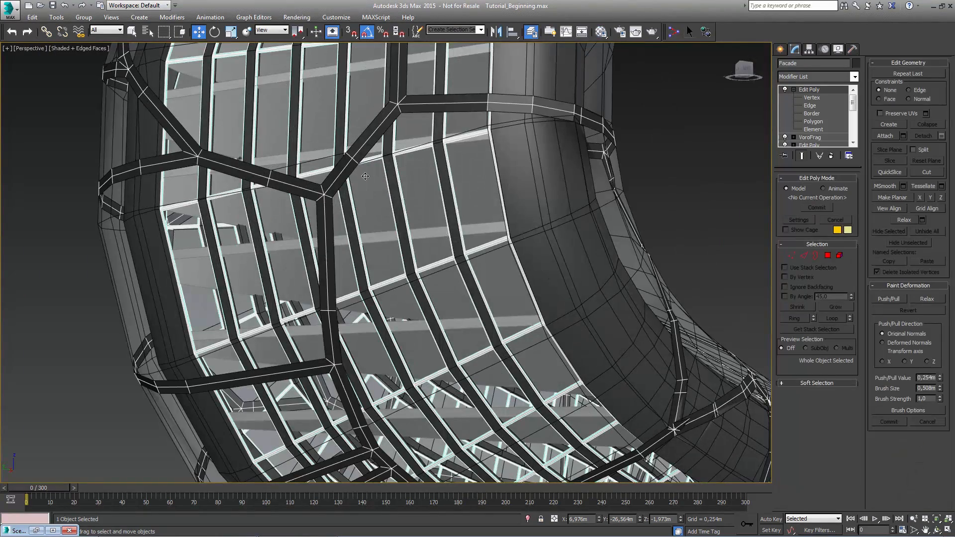
click(802, 75)
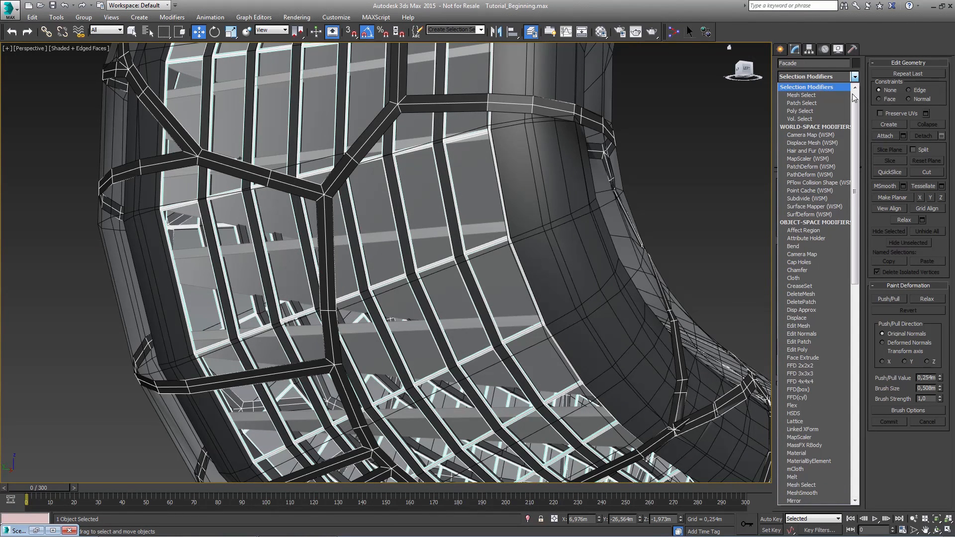
click(681, 213)
text(xshell)
key(Return)
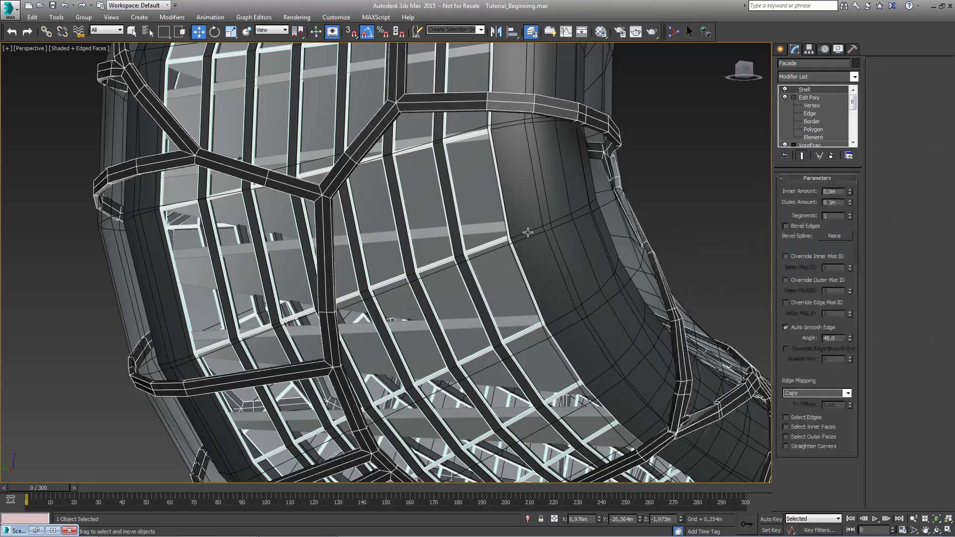
Examine the thickened frame strips and their junctions around the tower's legs.
middle_drag(528, 233, 546, 223)
alt+middle_drag(475, 191, 426, 241)
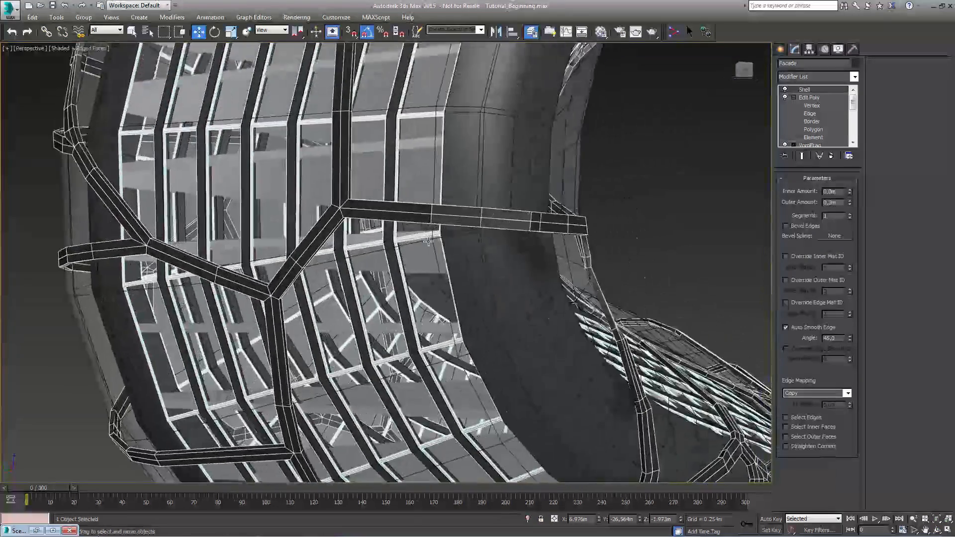
scroll(431, 244, down, 5)
middle_drag(552, 261, 447, 202)
scroll(447, 203, down, 3)
alt+middle_drag(448, 240, 492, 218)
scroll(481, 331, up, 5)
scroll(480, 331, up, 3)
scroll(460, 329, up, 3)
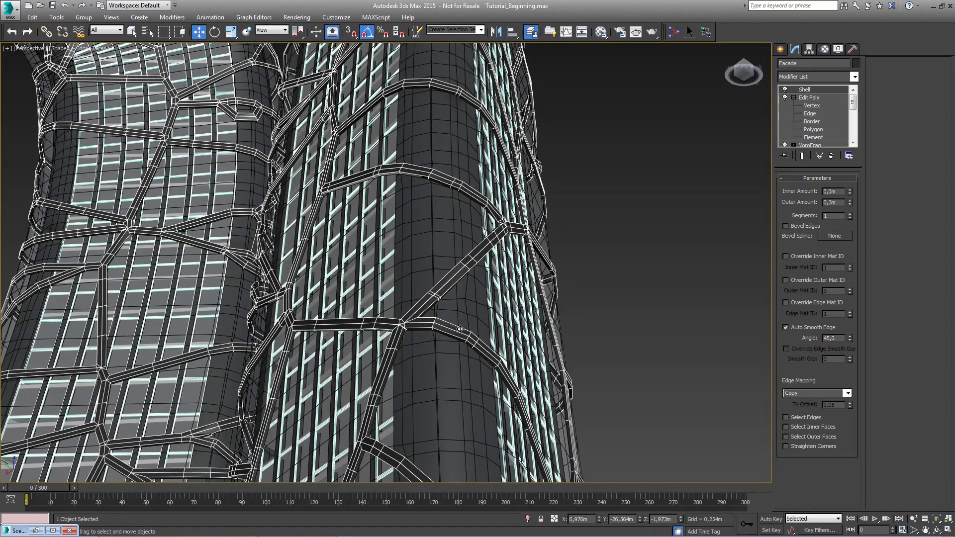
scroll(464, 327, up, 4)
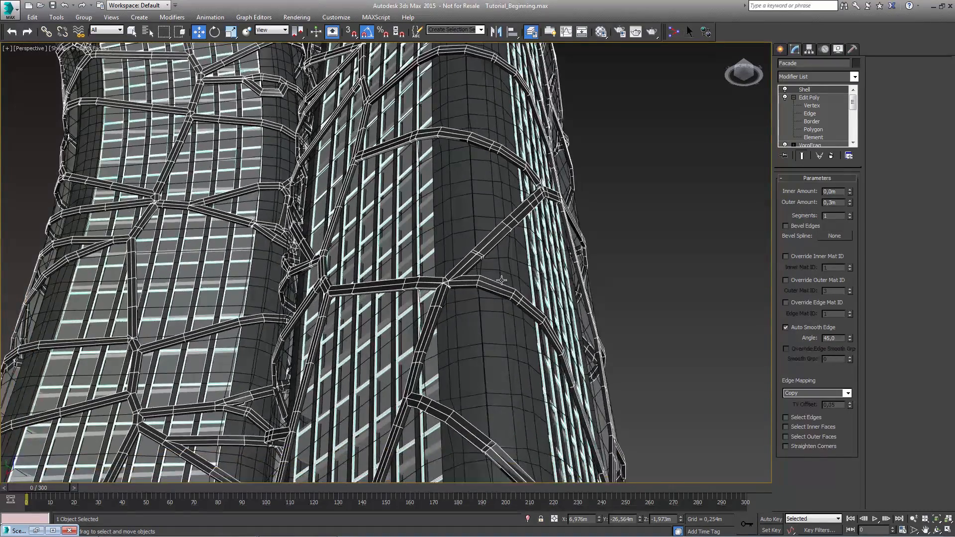
Add a TurboSmooth modifier to the Facade frame above the Shell.
right_click(813, 91)
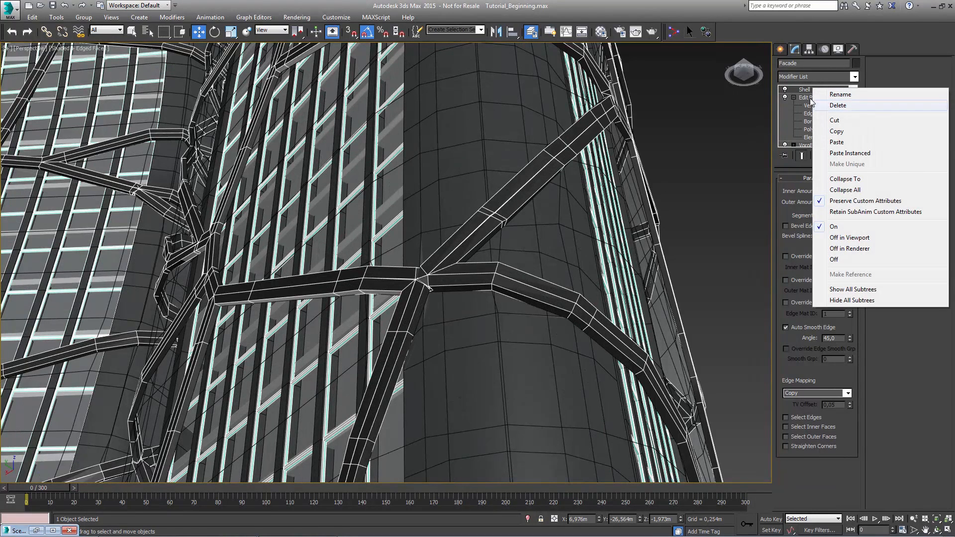
click(805, 90)
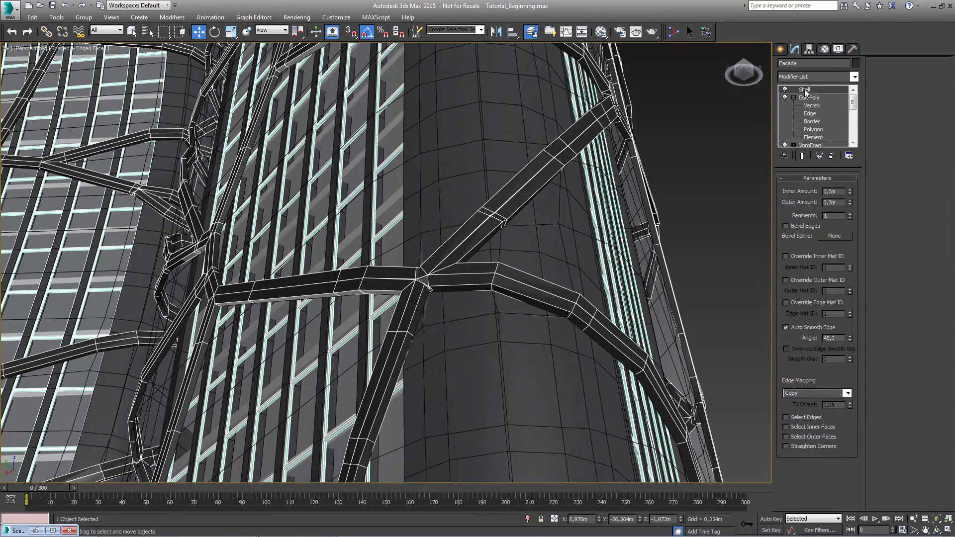
click(855, 77)
drag(858, 105, 850, 353)
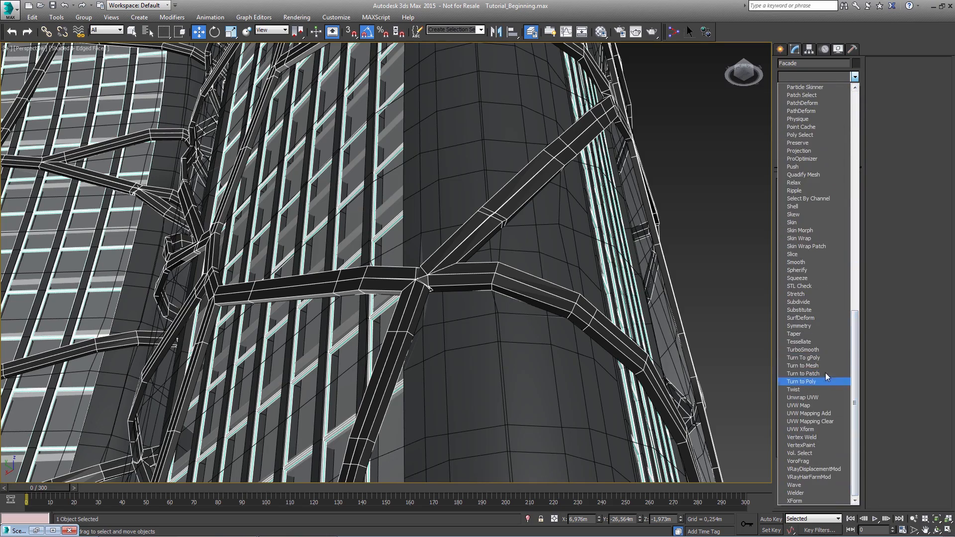
click(826, 350)
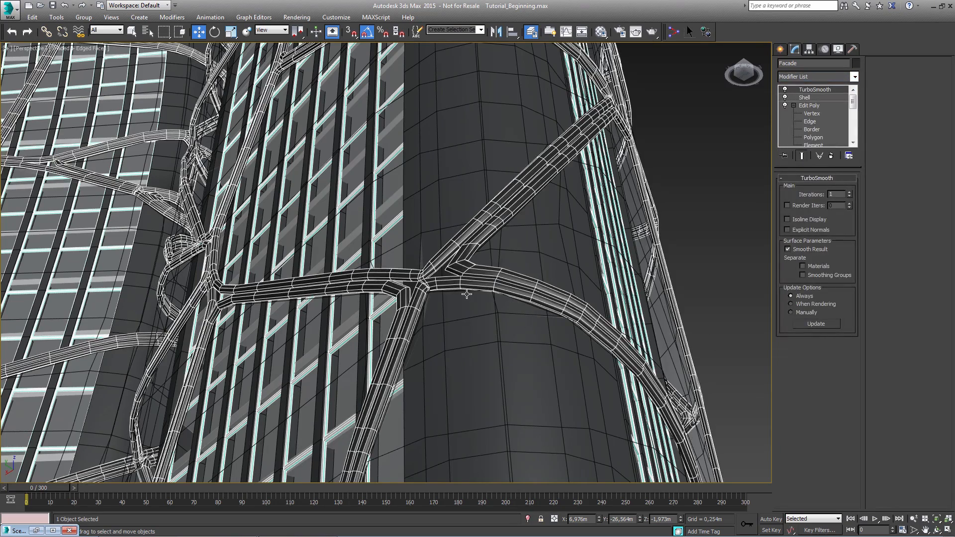
scroll(451, 283, up, 5)
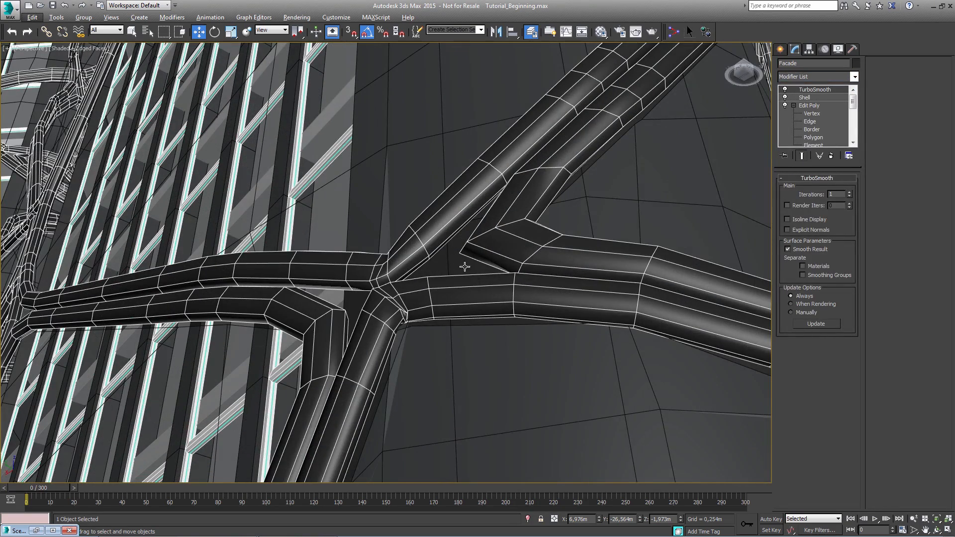
Hide the end result of the stack and check single elements of the upper Edit Poly at a strip junction for unconnected geometry.
click(812, 113)
mouse_move(854, 101)
mouse_down()
mouse_move(854, 113)
mouse_move(852, 104)
mouse_up()
click(812, 129)
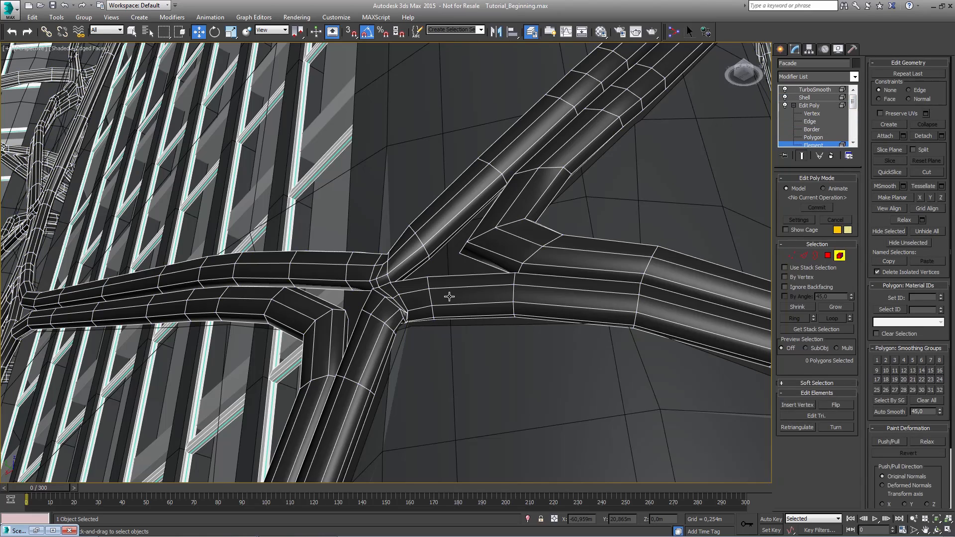
click(805, 156)
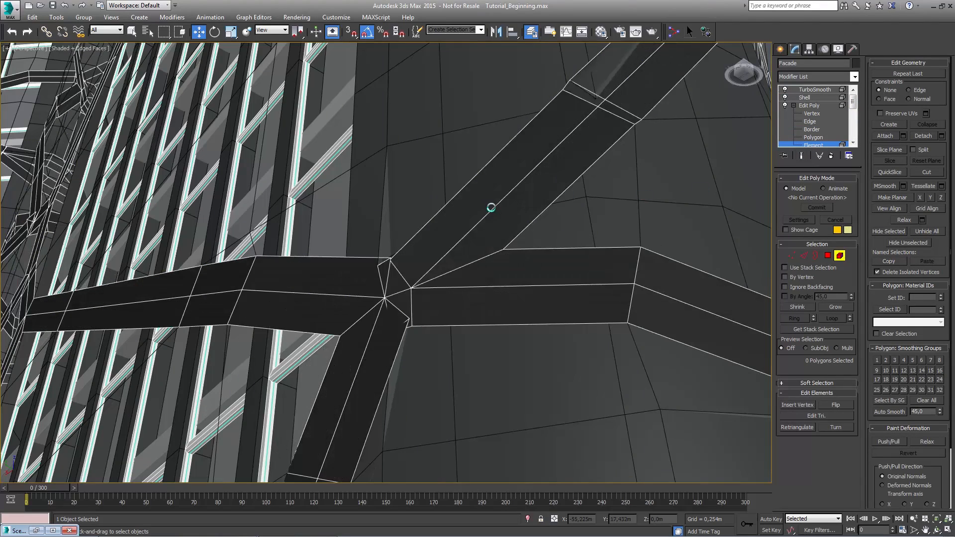
scroll(491, 209, up, 2)
scroll(490, 213, down, 4)
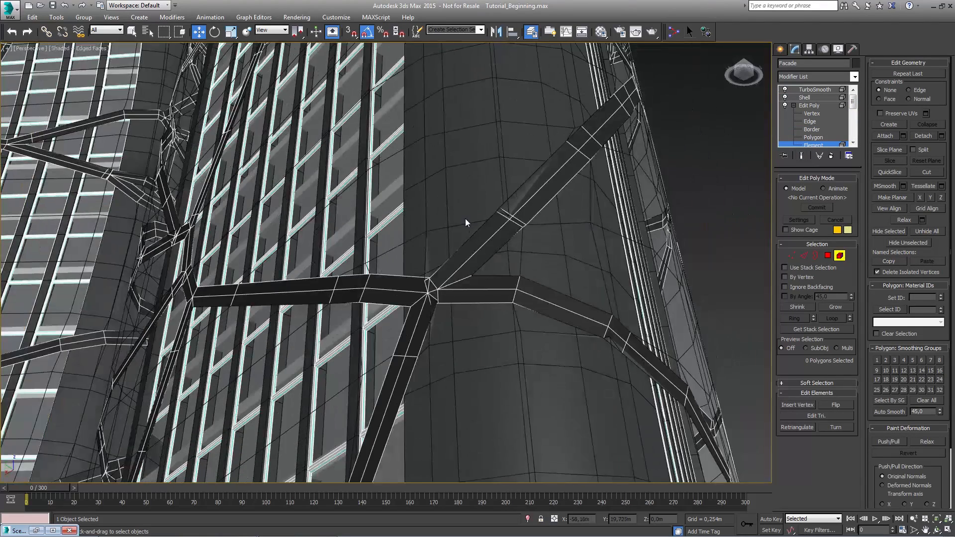
click(471, 243)
click(467, 269)
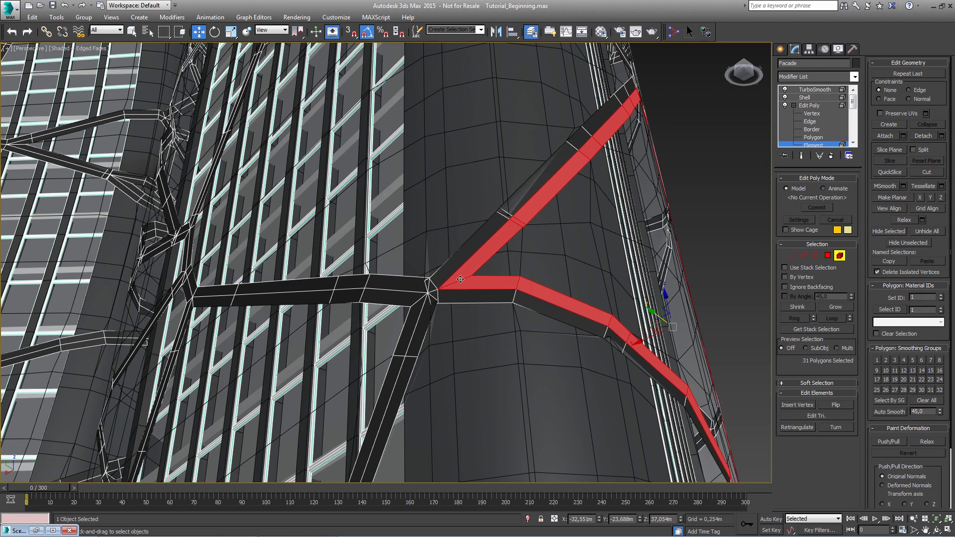
click(406, 294)
click(393, 292)
click(425, 283)
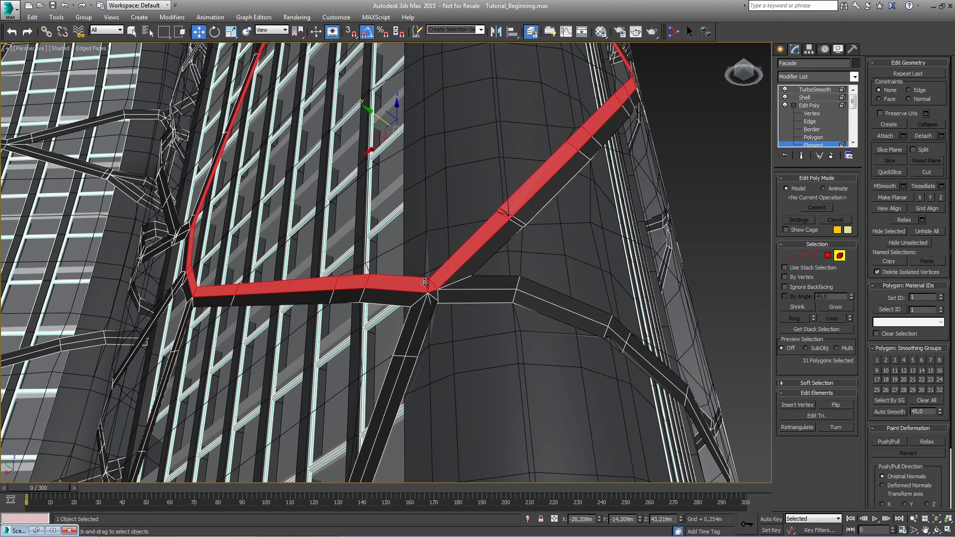
Weld all vertices of the Facade frame with a 0,003m threshold and return to the TurboSmooth level.
click(814, 114)
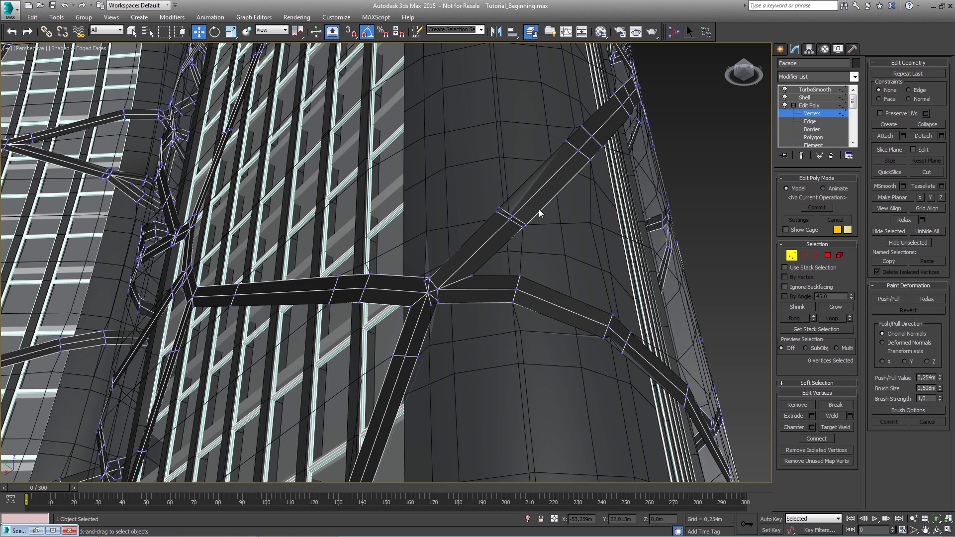
key(ctrl+a)
middle_drag(408, 267, 429, 244)
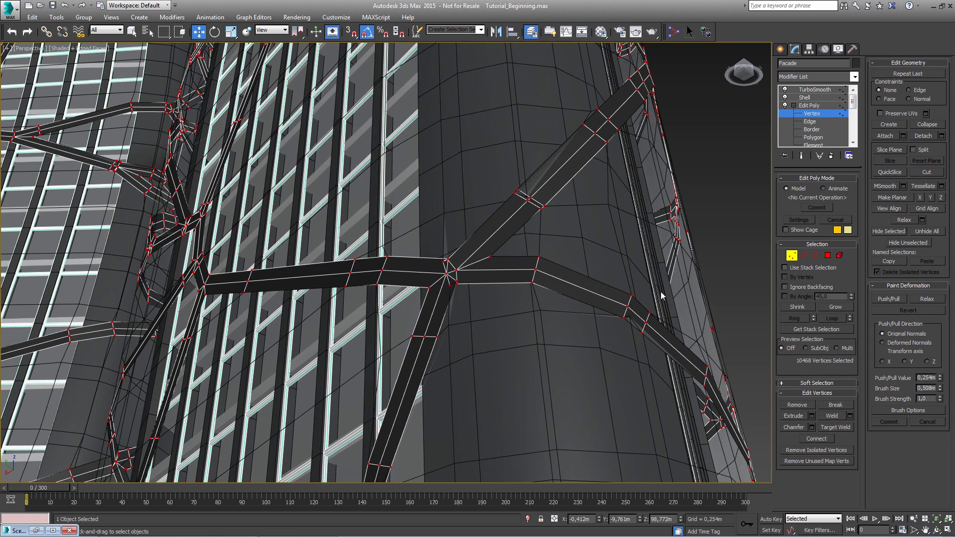
click(850, 416)
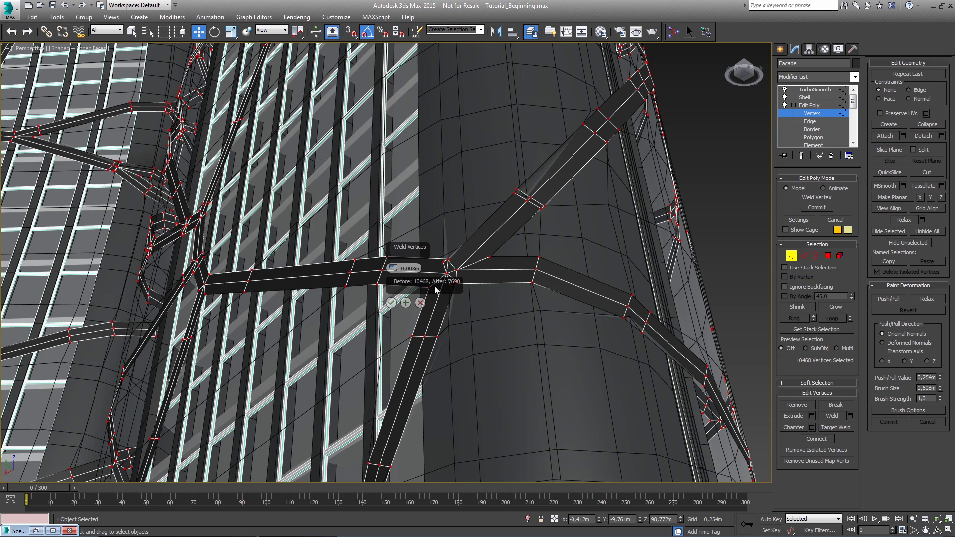
click(391, 303)
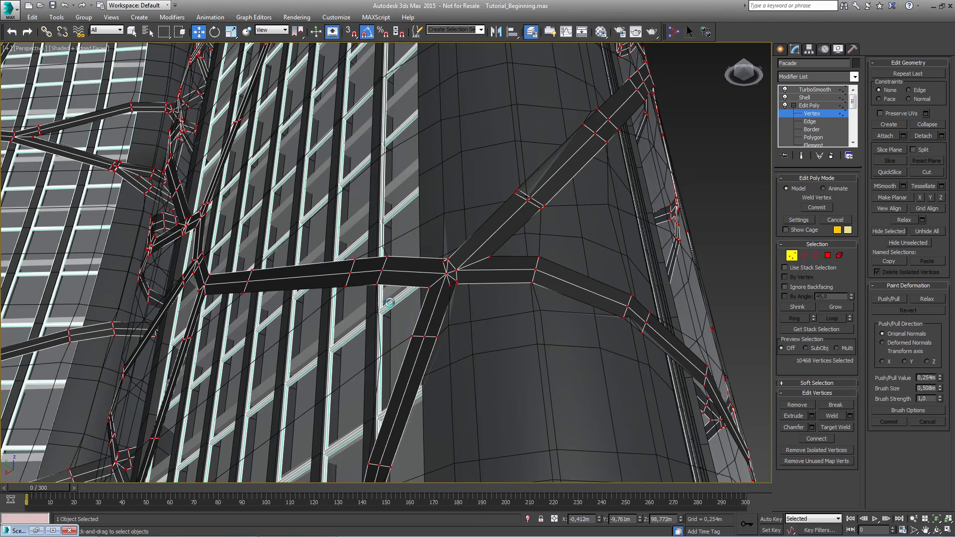
click(817, 104)
click(794, 105)
click(810, 89)
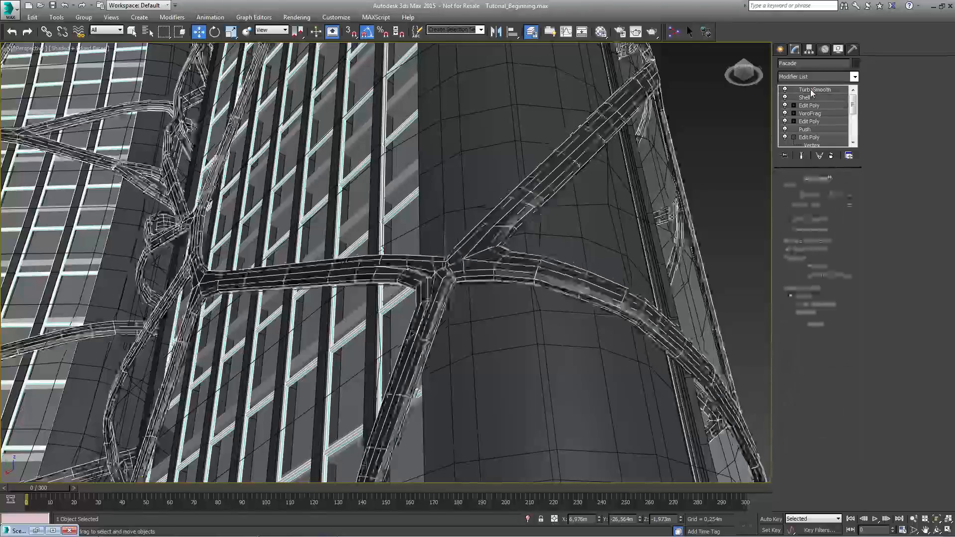
Insert a Relax modifier between the Shell and TurboSmooth and set its Relax Value to 1,0.
alt+middle_drag(522, 236, 503, 250)
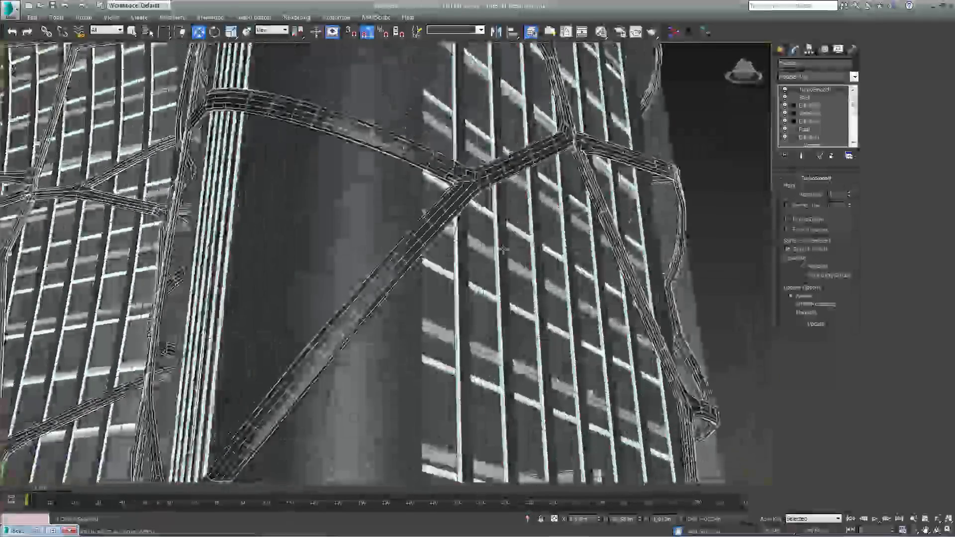
alt+middle_drag(502, 208, 468, 243)
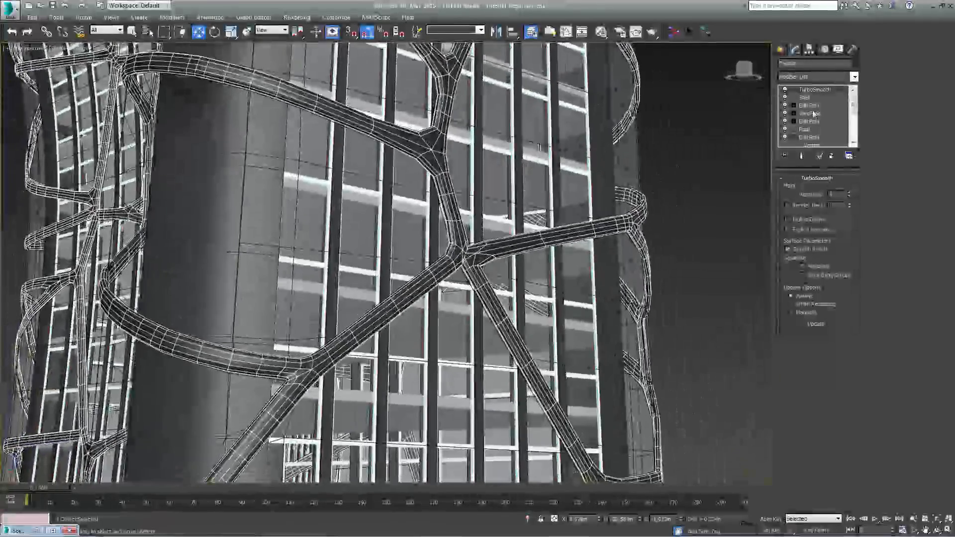
click(815, 99)
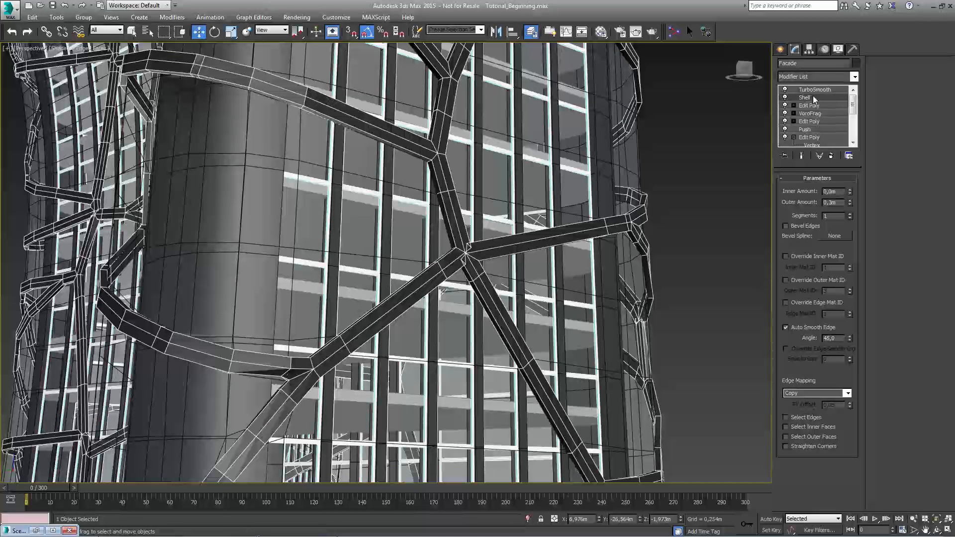
click(816, 77)
scroll(812, 289, down, 15)
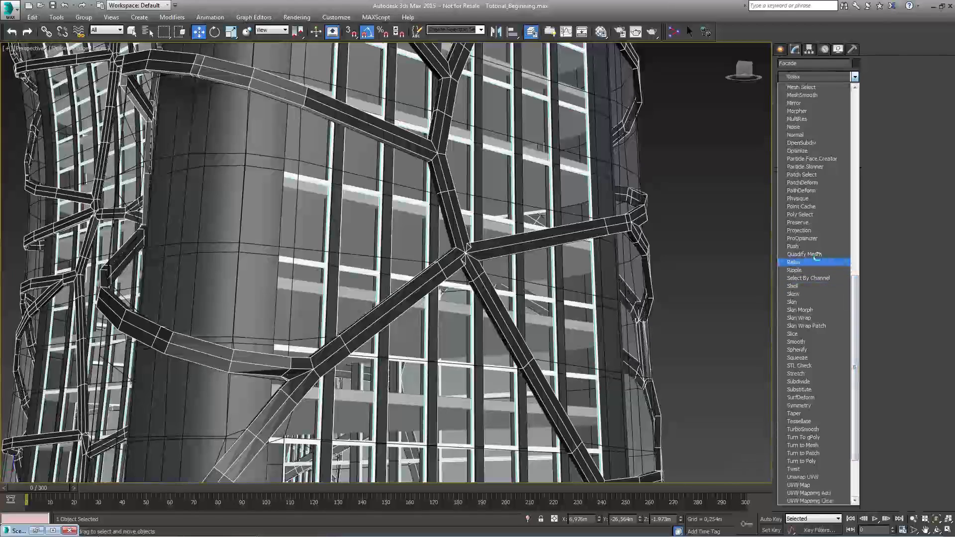
click(816, 262)
drag(851, 193, 849, 157)
Try 2 Relax iterations on the frame and return to 1.
middle_drag(408, 152, 442, 287)
scroll(443, 287, down, 5)
alt+middle_drag(513, 130, 433, 231)
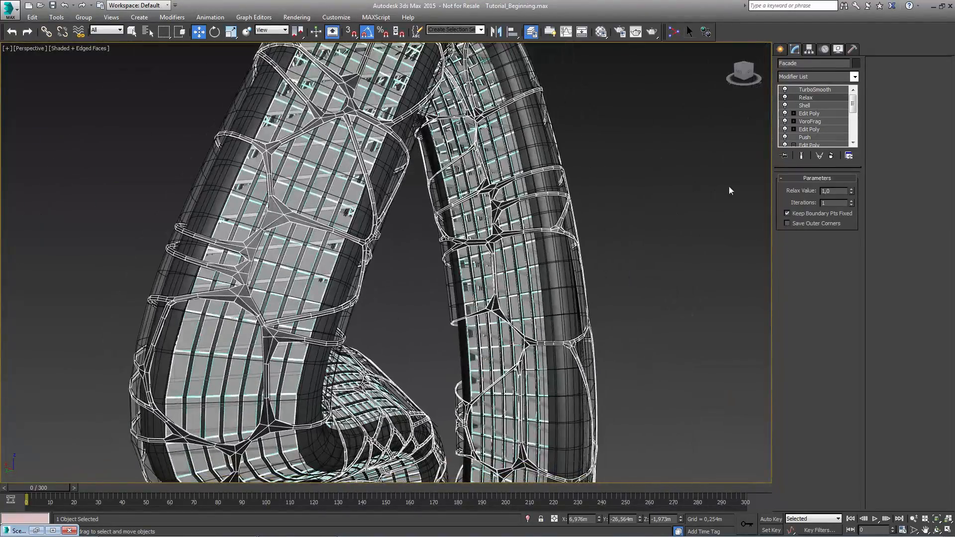
click(852, 201)
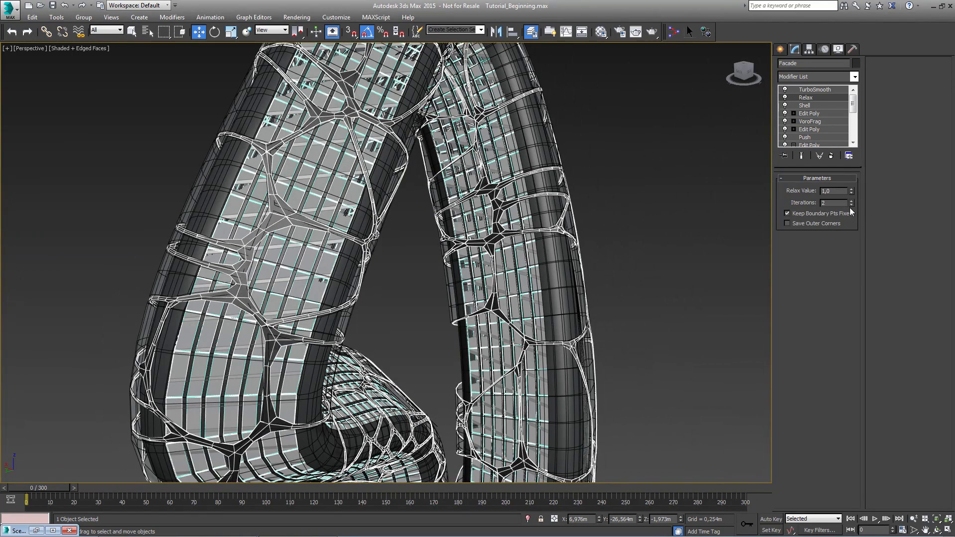
click(852, 205)
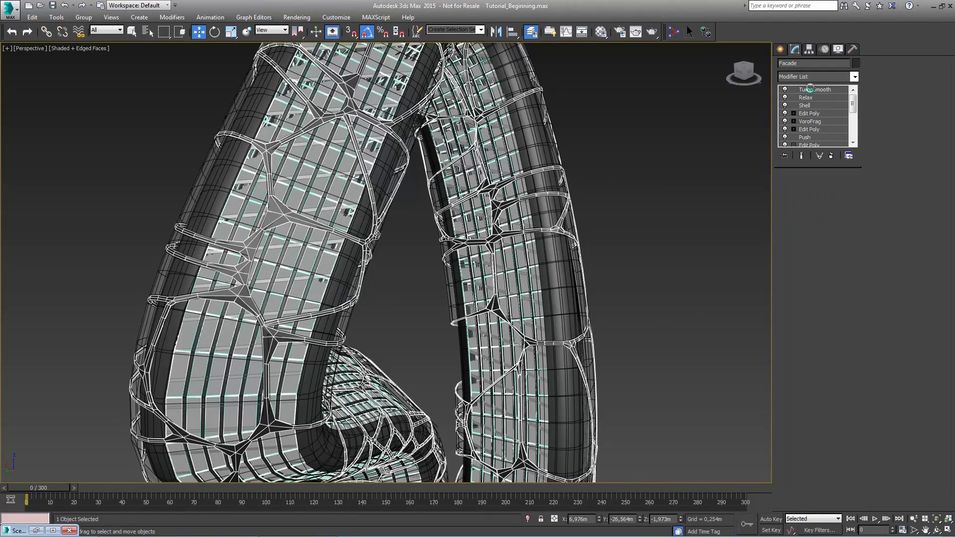
Raise the TurboSmooth iterations, and show the deselected tower shaded without edged faces.
mouse_move(572, 210)
middle_down()
mouse_move(595, 207)
mouse_move(512, 203)
middle_up()
click(851, 192)
click(613, 238)
key(F4)
View the whole tower through VRayPhysicalCamera001 with safe frames shown.
alt+middle_drag(482, 253, 456, 172)
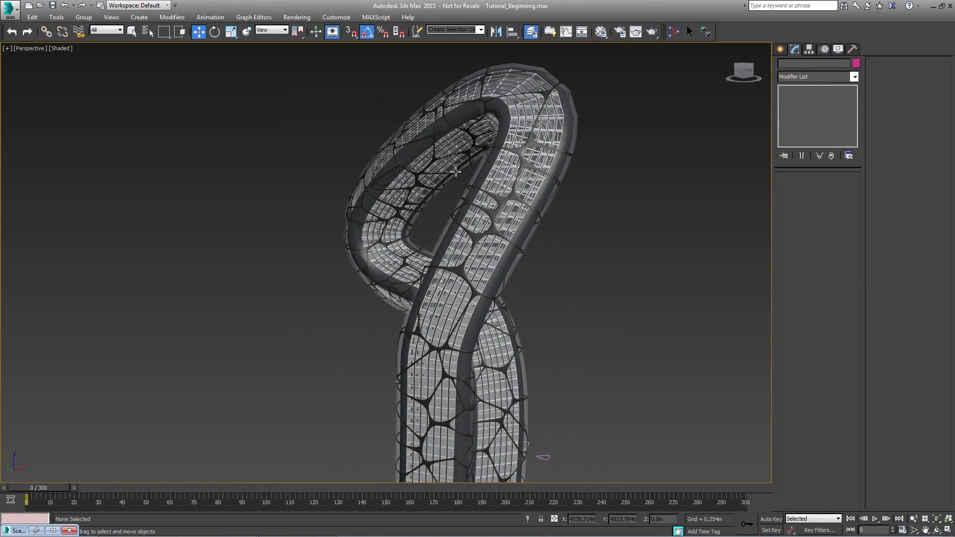
key(c)
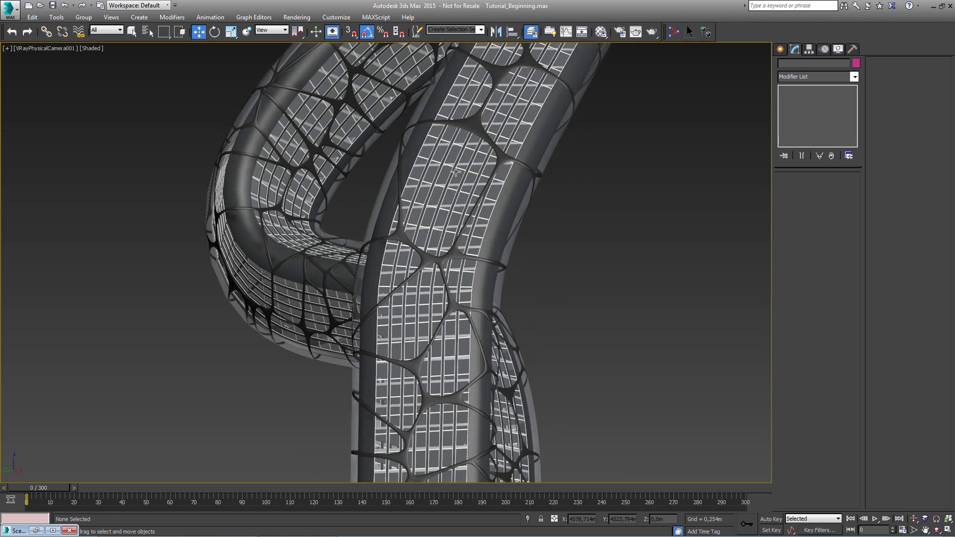
key(shift+f)
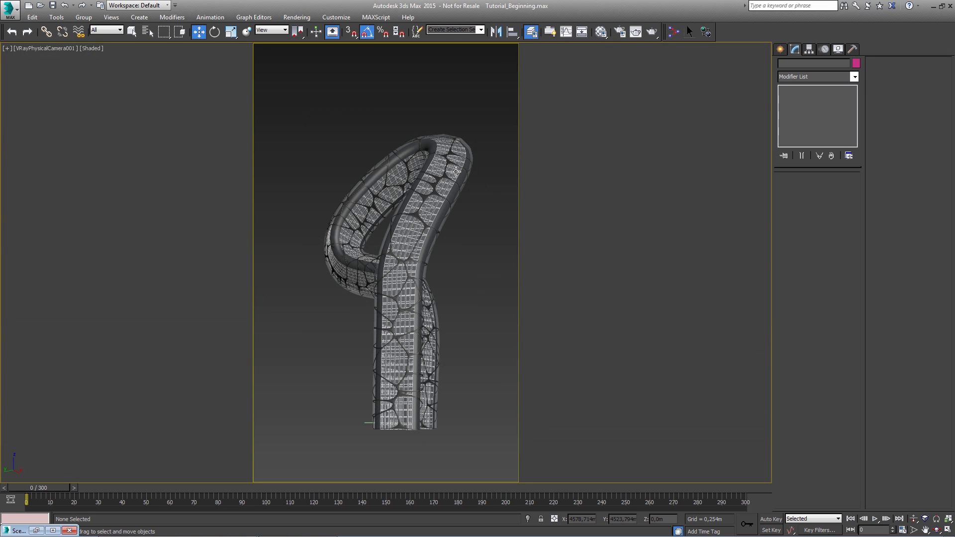